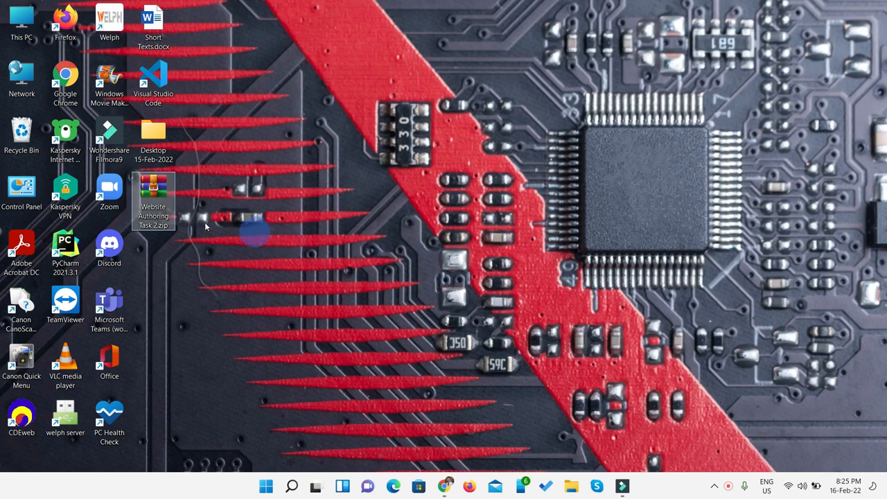
# - Extract Website Authoring Task 2.zip into a folder of the same name and move that folder to an empty desktop area
pyautogui.rightClick(157, 193)
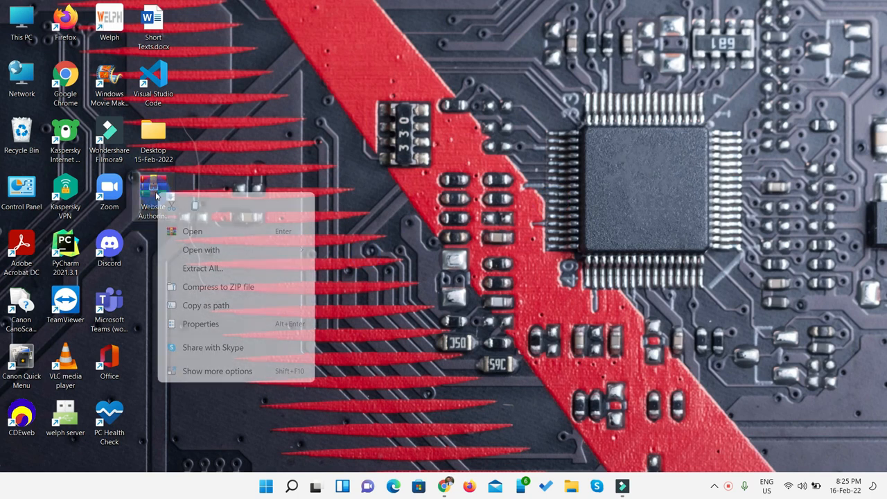
pyautogui.click(219, 373)
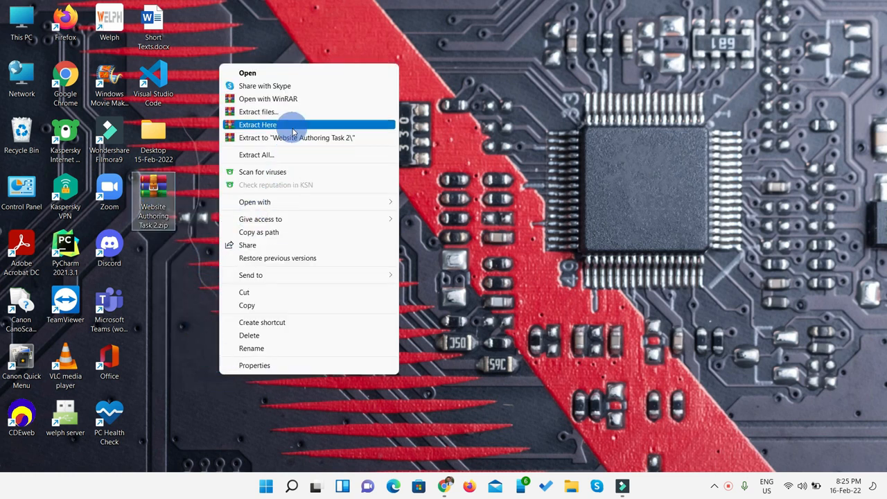
pyautogui.click(291, 137)
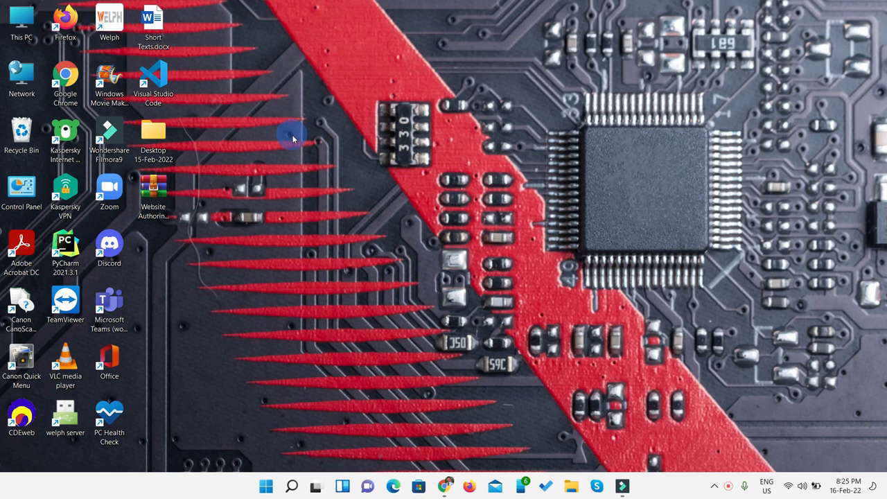
pyautogui.moveTo(153, 247); pyautogui.dragTo(676, 82)
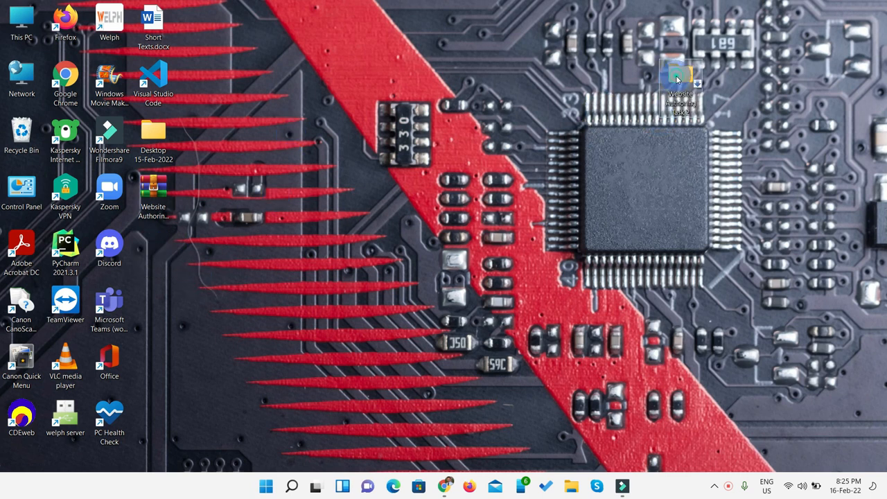
# - Open the question paper 0417_s18_qp_31-2-5.pdf from the extracted Website Authoring Task 2 folder and collapse its tools pane
pyautogui.doubleClick(677, 80)
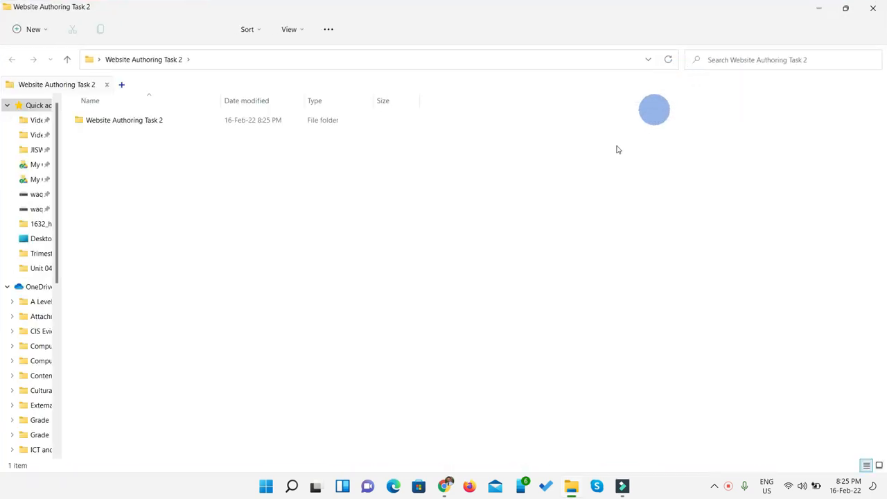
pyautogui.doubleClick(125, 124)
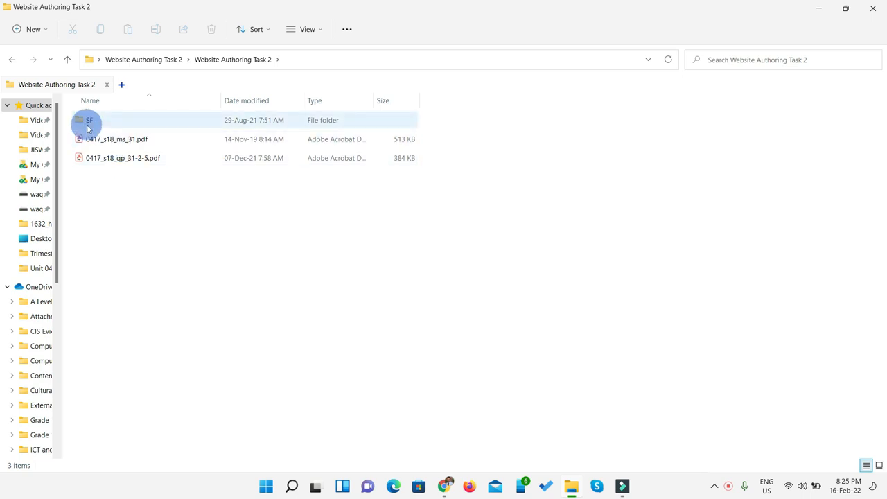
pyautogui.click(124, 162)
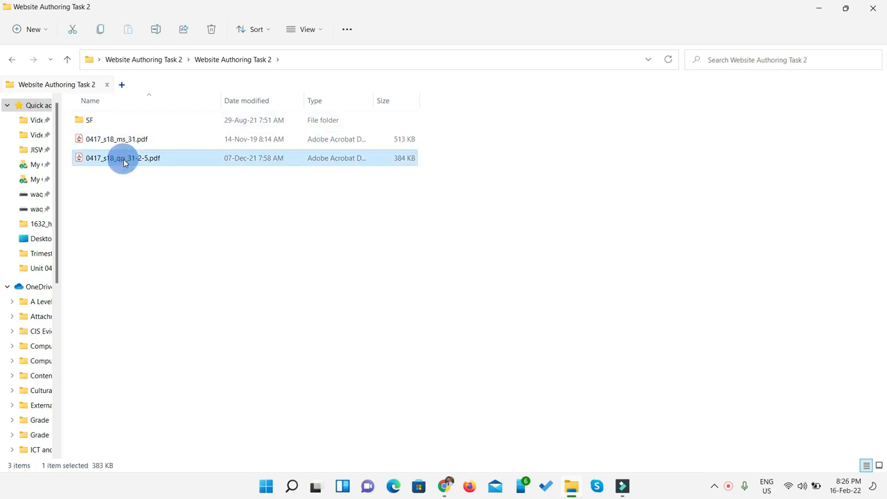
pyautogui.doubleClick(124, 162)
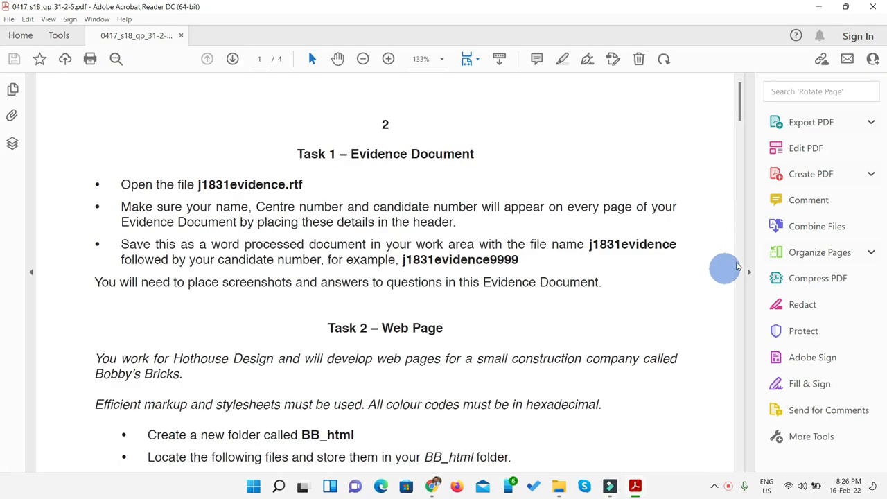
pyautogui.click(747, 274)
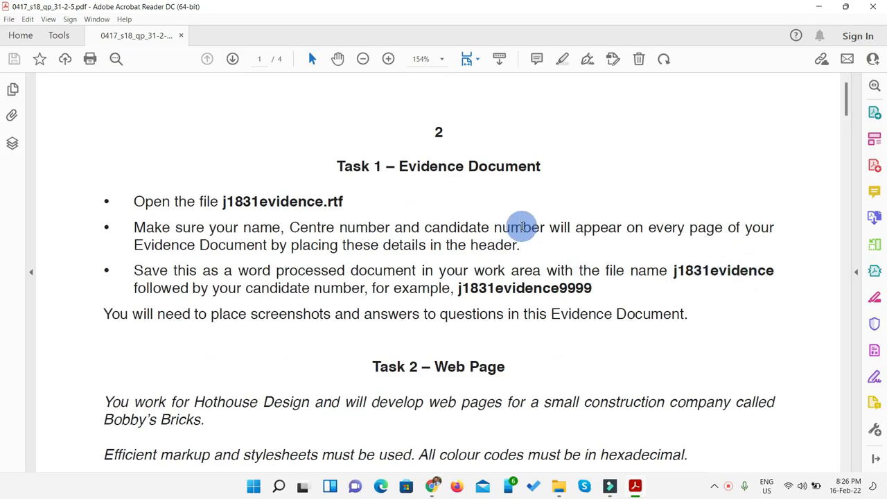
# - Tile the question paper side by side with the Website Authoring Task 2 folder window, closing the two Chrome windows
pyautogui.scroll(-2, 521, 230)
pyautogui.scroll(2, 664, 236)
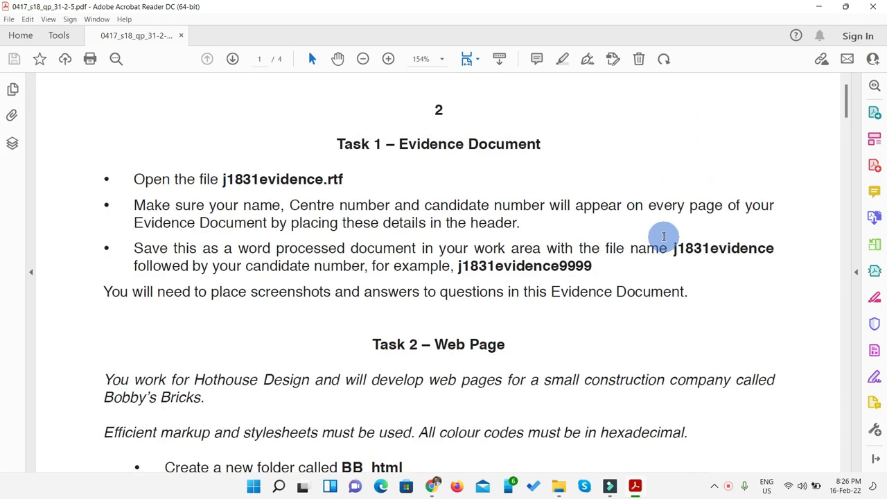
pyautogui.scroll(-3, 663, 237)
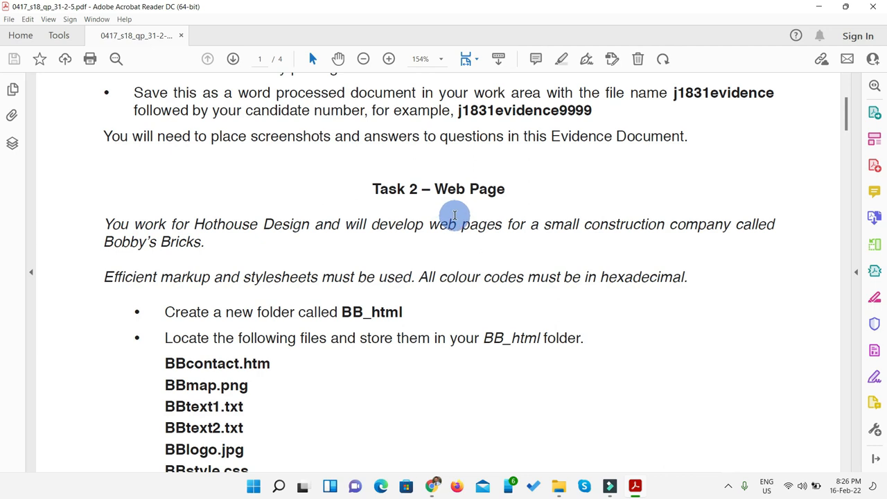
pyautogui.scroll(3, 455, 216)
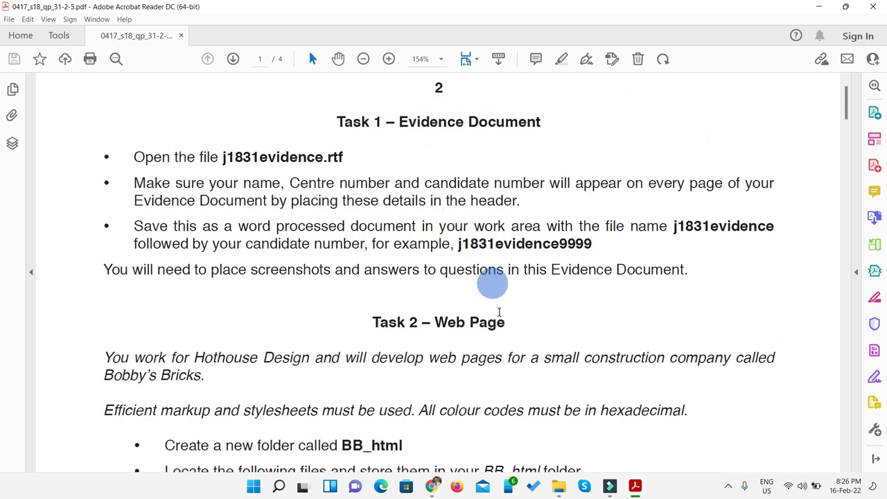
pyautogui.scroll(1, 495, 312)
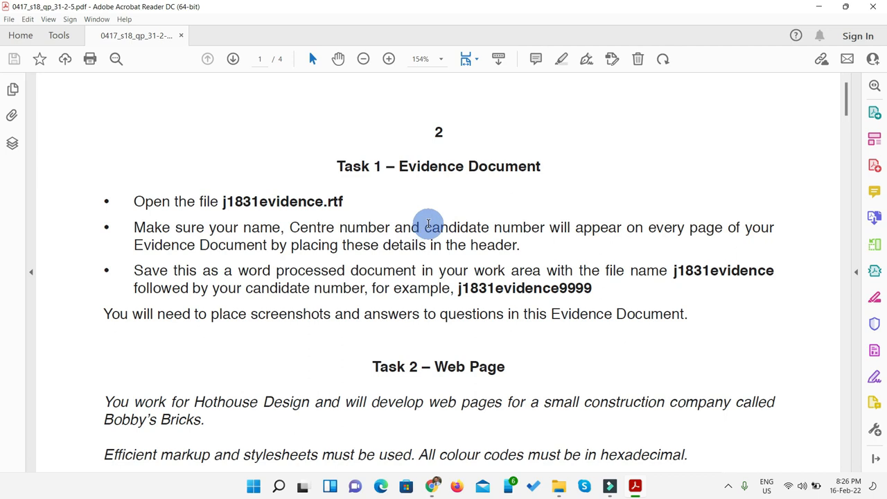
pyautogui.press('super+Left')
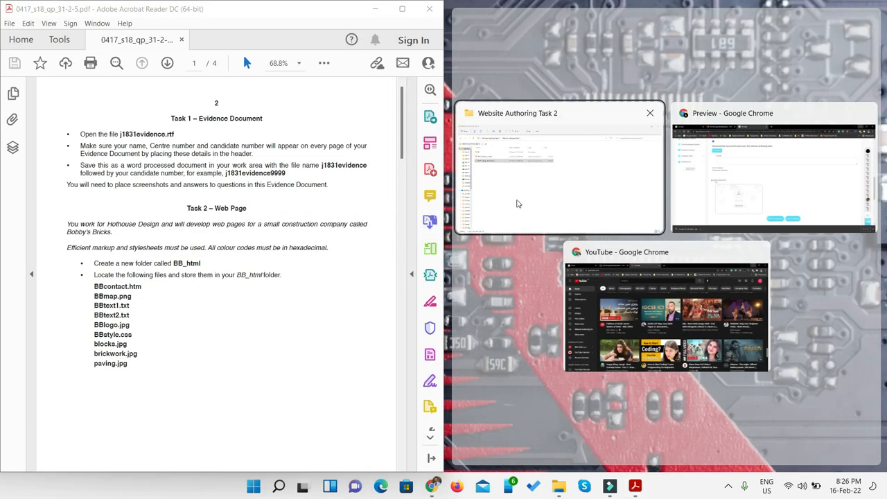
pyautogui.click(761, 253)
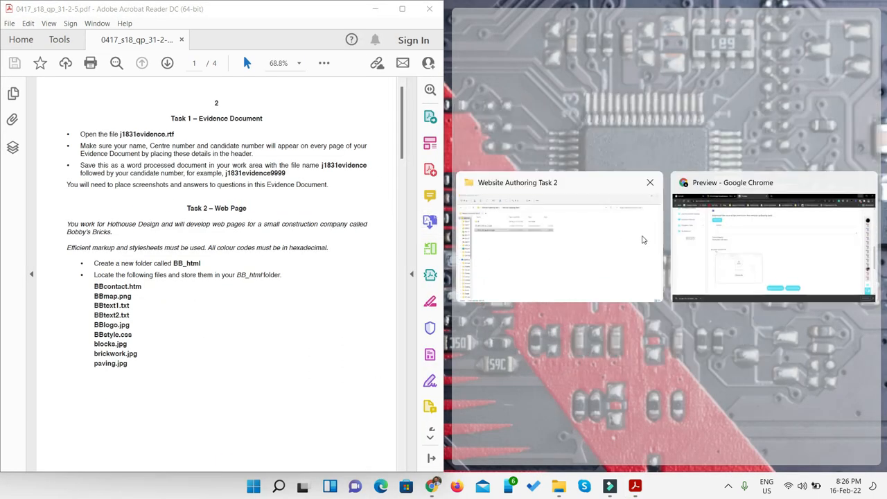
pyautogui.click(865, 182)
pyautogui.click(653, 228)
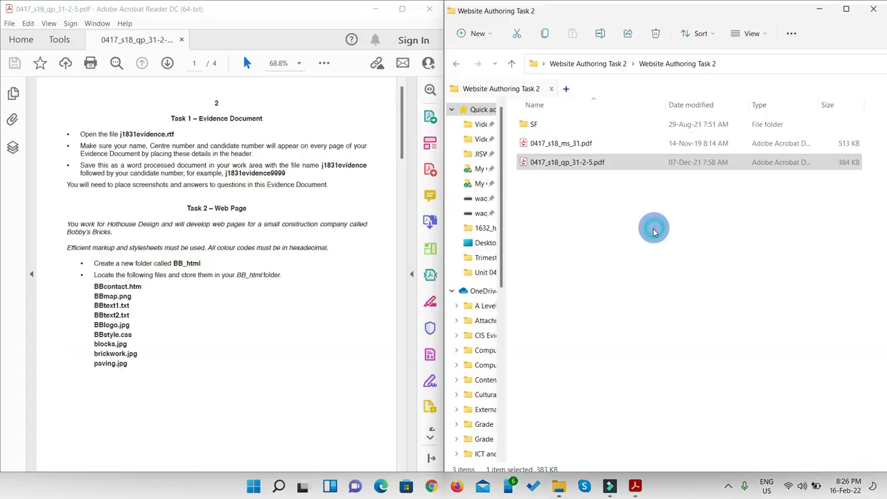
# - Open J1831evidence.rtf from the SF folder in Word and place it beside the question paper
pyautogui.click(536, 127)
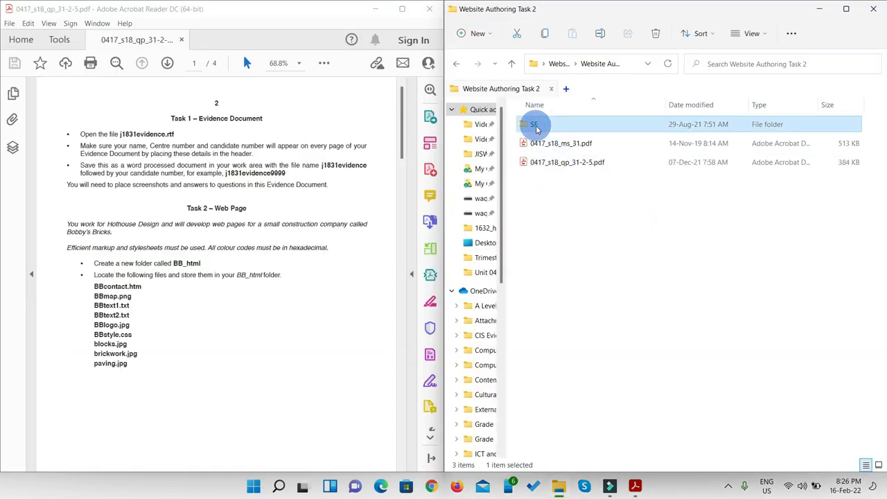
pyautogui.doubleClick(536, 127)
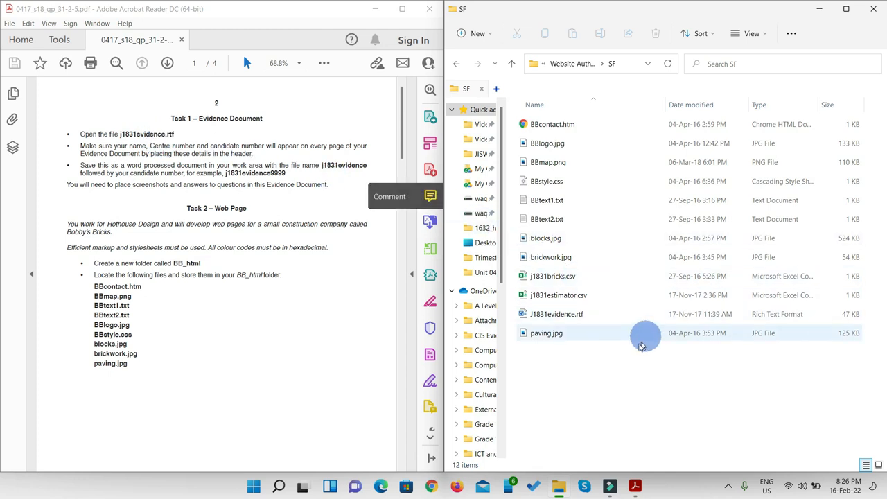
pyautogui.click(559, 316)
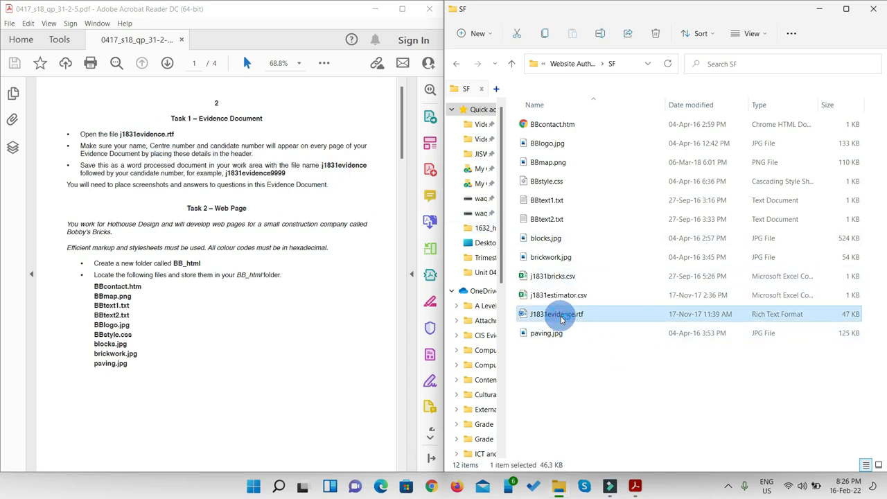
pyautogui.doubleClick(562, 317)
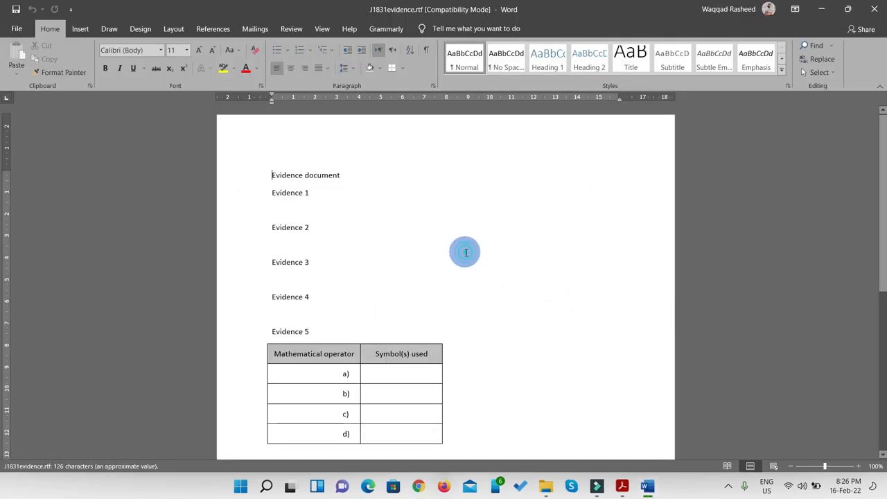
pyautogui.click(465, 253)
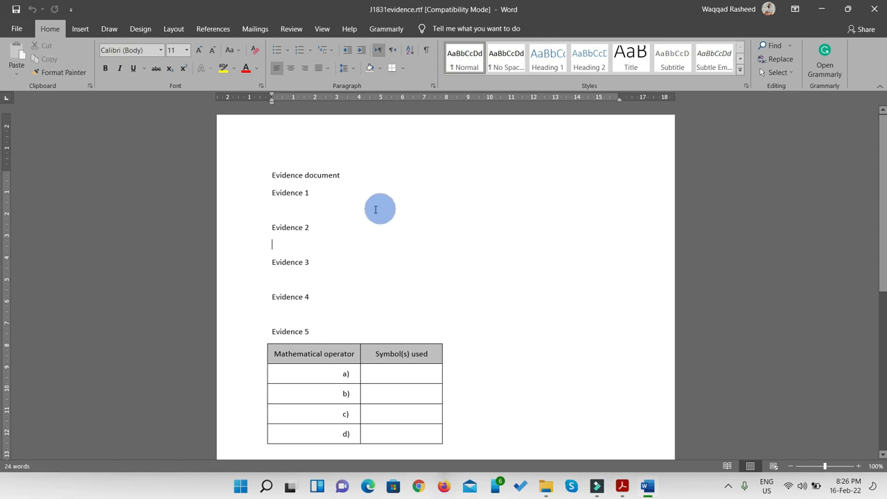
pyautogui.click(269, 192)
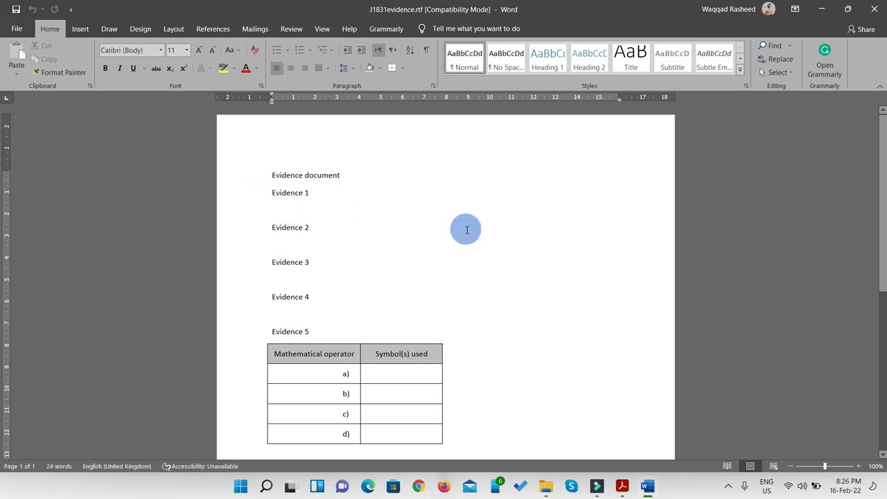
pyautogui.press('super+Right')
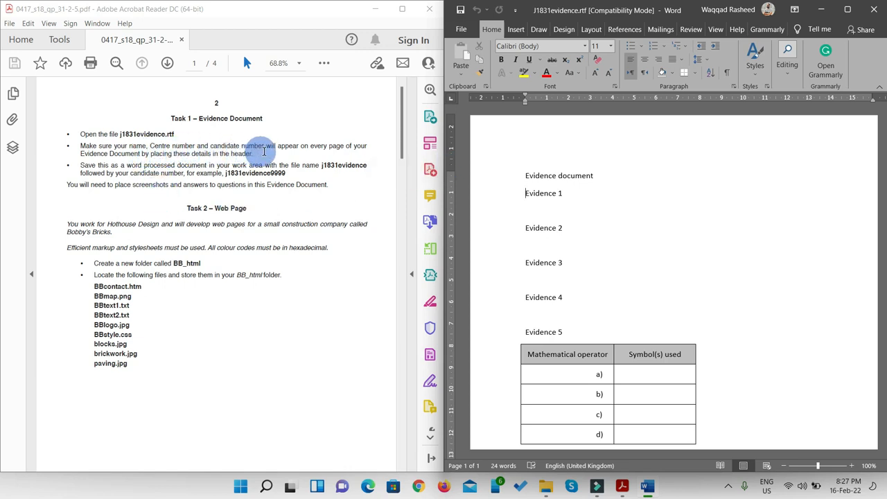
# - Maximize the evidence document and insert a header with three text placeholders
pyautogui.click(850, 13)
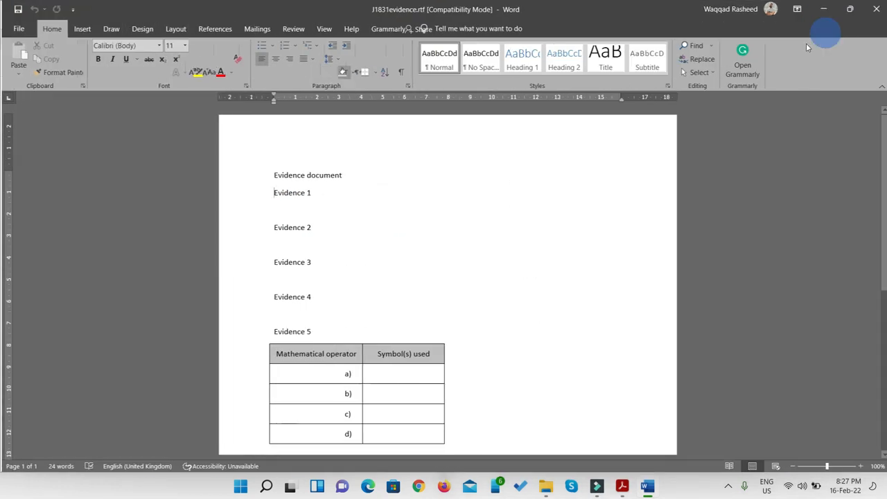
pyautogui.click(82, 31)
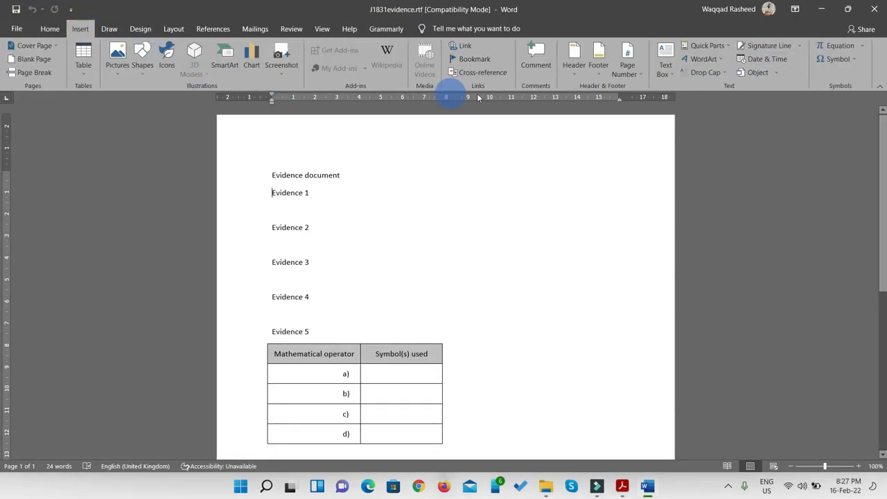
pyautogui.click(574, 69)
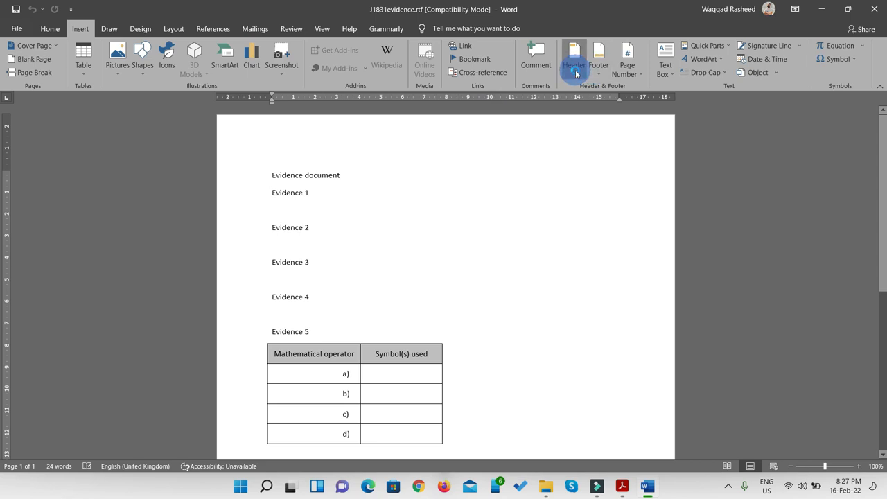
pyautogui.click(639, 190)
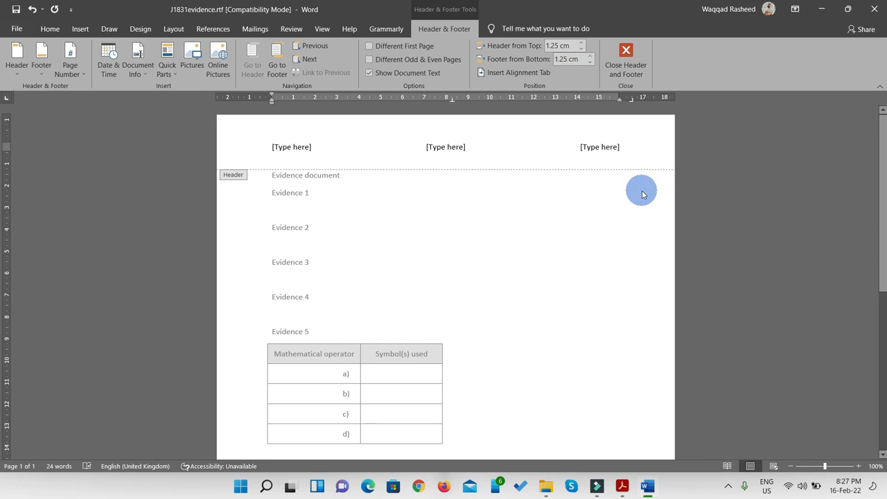
# - Fill the three header placeholders with the candidate's name, the centre number and the candidate number, in that order
pyautogui.click(311, 149)
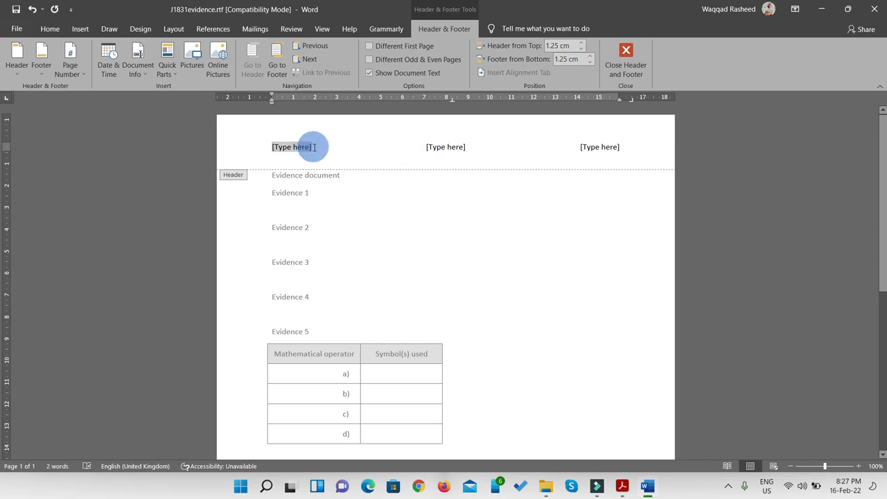
pyautogui.write('WRXYZ')
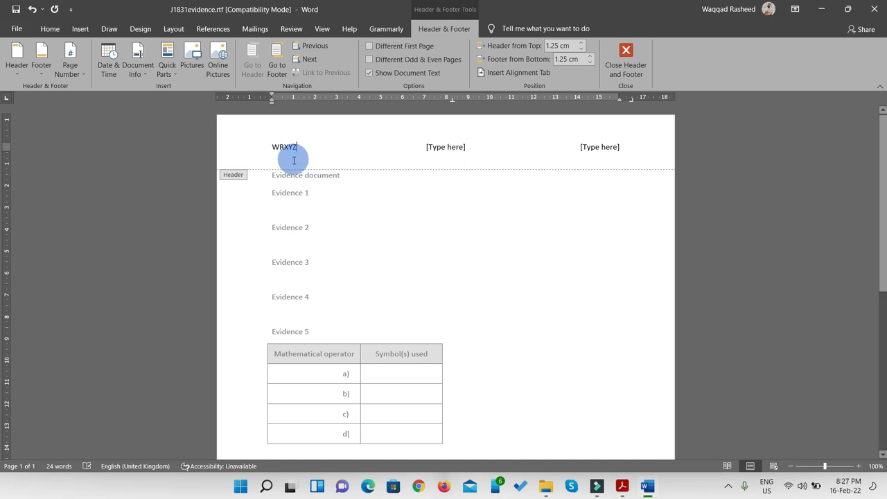
pyautogui.click(435, 148)
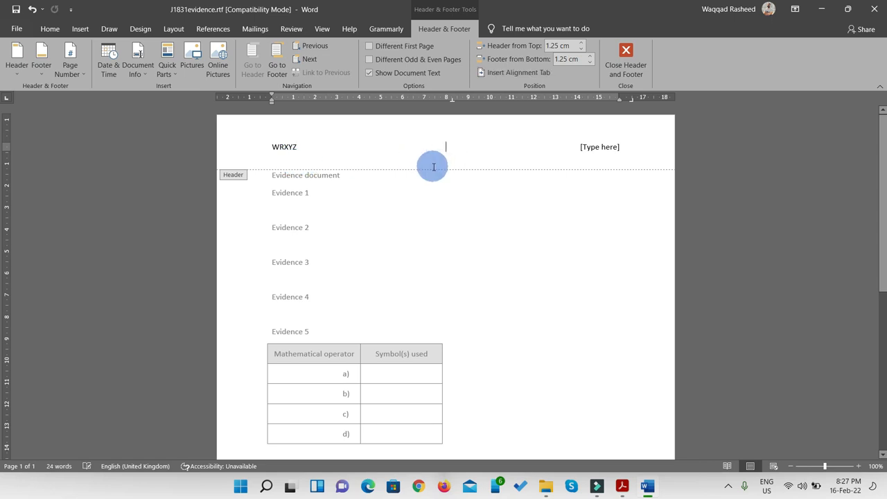
pyautogui.write('ABC0000')
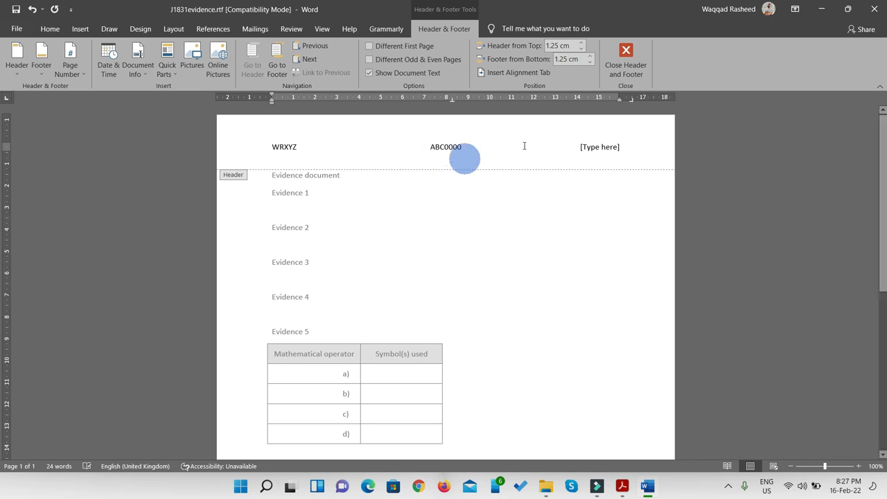
pyautogui.click(598, 148)
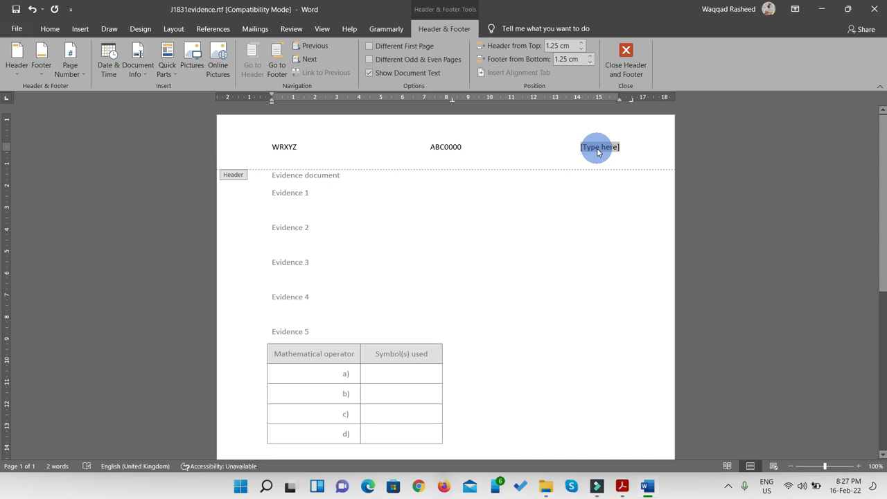
pyautogui.press('BackSpace')
pyautogui.write('0000')
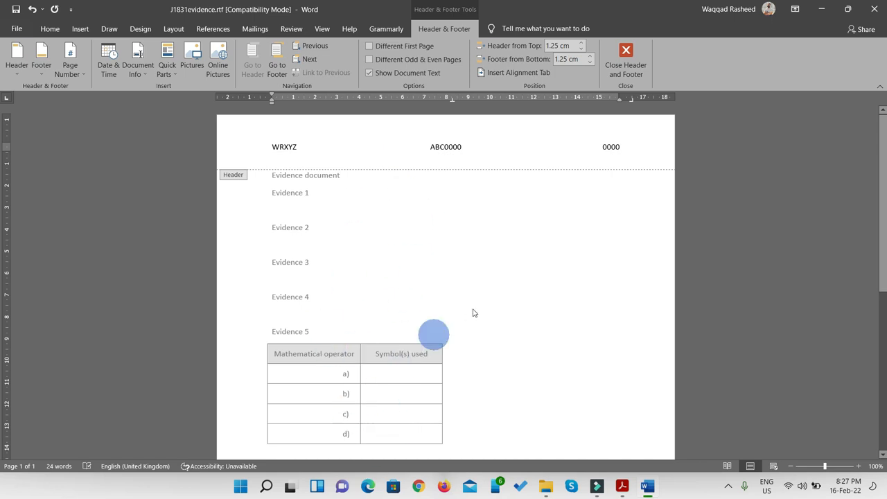
pyautogui.scroll(-6, 473, 308)
pyautogui.scroll(4, 472, 309)
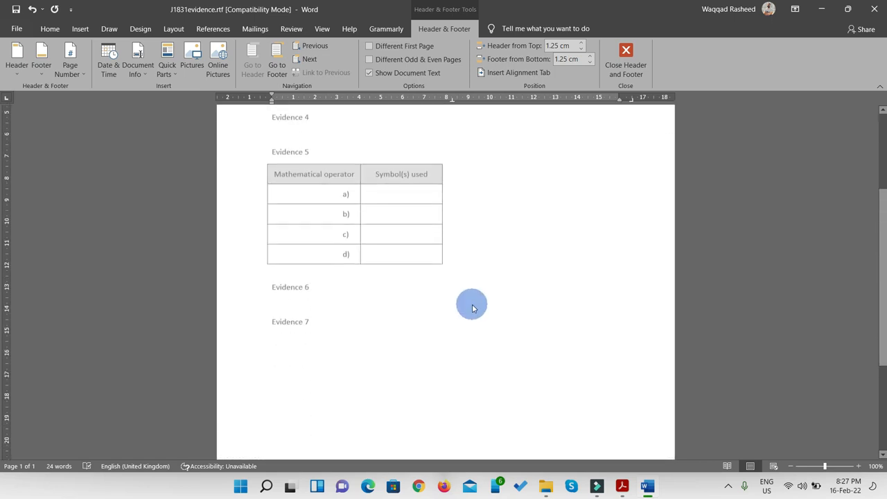
pyautogui.scroll(3, 473, 309)
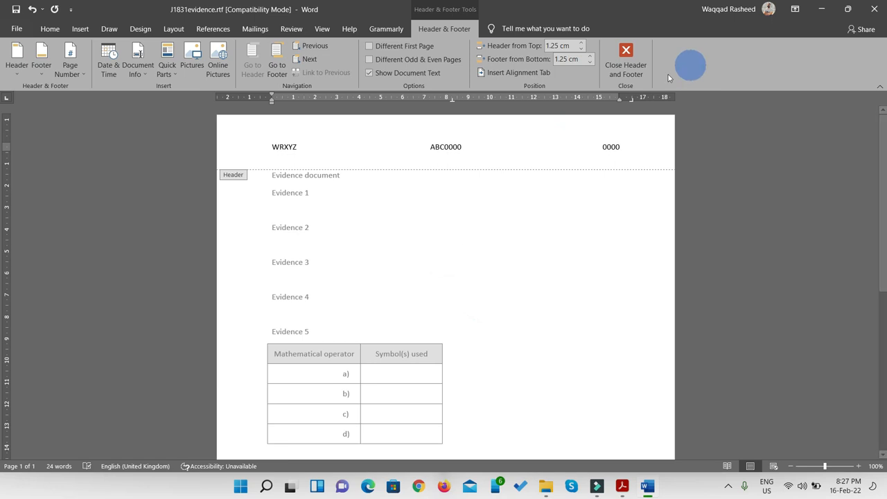
# - Leave header editing in the evidence document and place the document beside the question paper
pyautogui.click(627, 61)
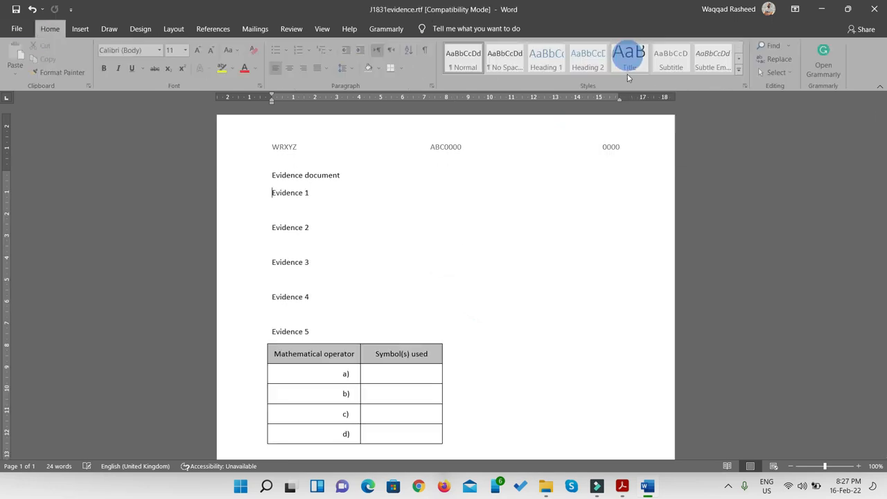
pyautogui.press('super+Right')
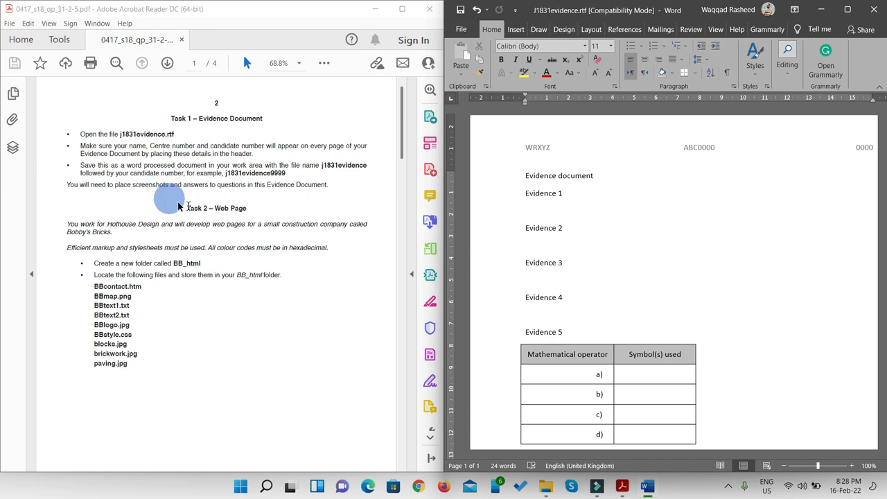
# - Save the evidence document in the SF folder as a Word Document named J1831evidence0000.docx, accepting the upgrade to the newest file format
pyautogui.click(461, 29)
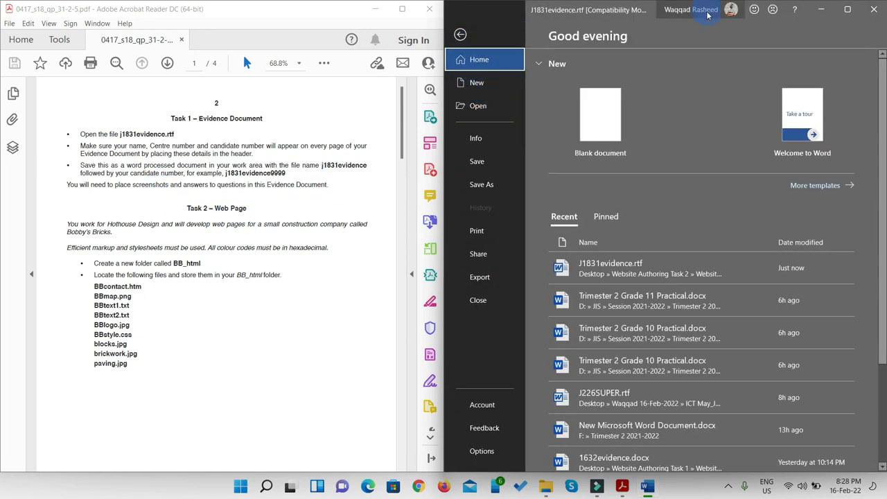
pyautogui.click(846, 9)
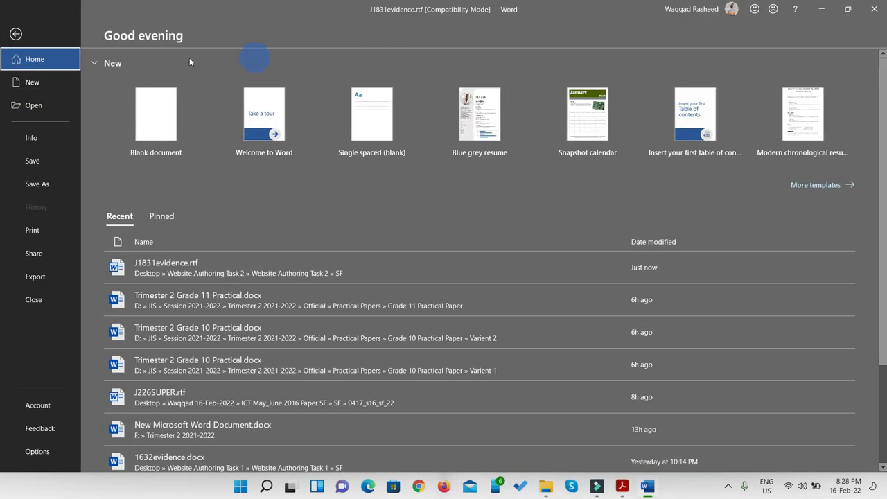
pyautogui.click(13, 26)
pyautogui.click(19, 33)
pyautogui.click(43, 183)
pyautogui.click(356, 137)
pyautogui.click(360, 138)
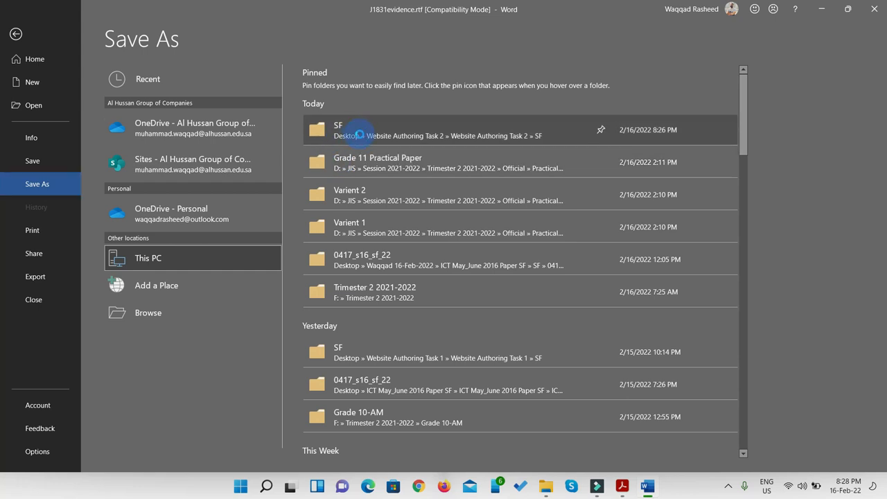
pyautogui.click(93, 174)
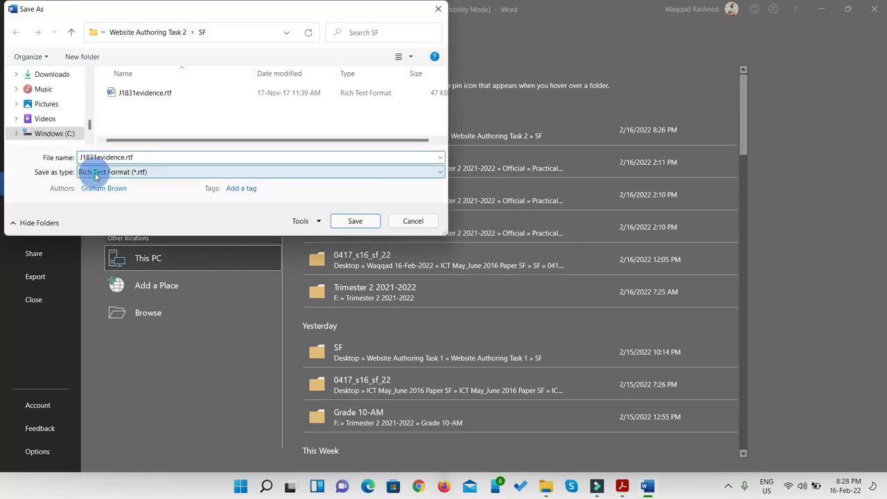
pyautogui.click(111, 184)
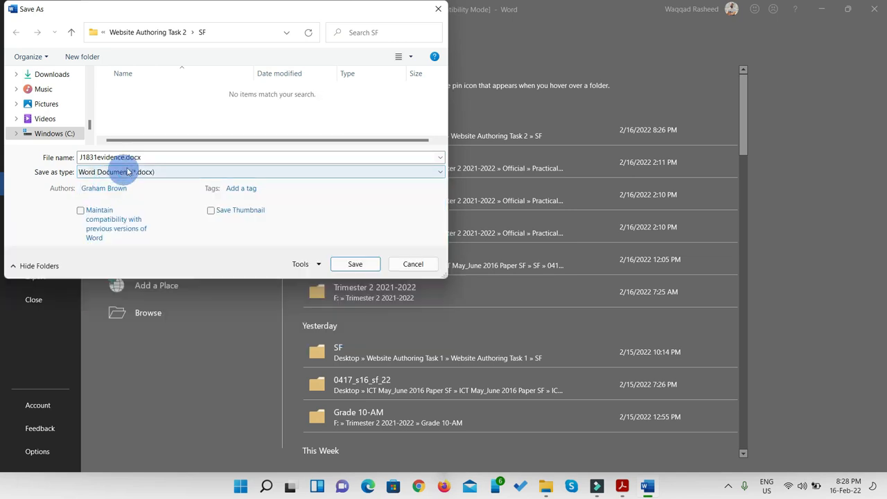
pyautogui.doubleClick(124, 159)
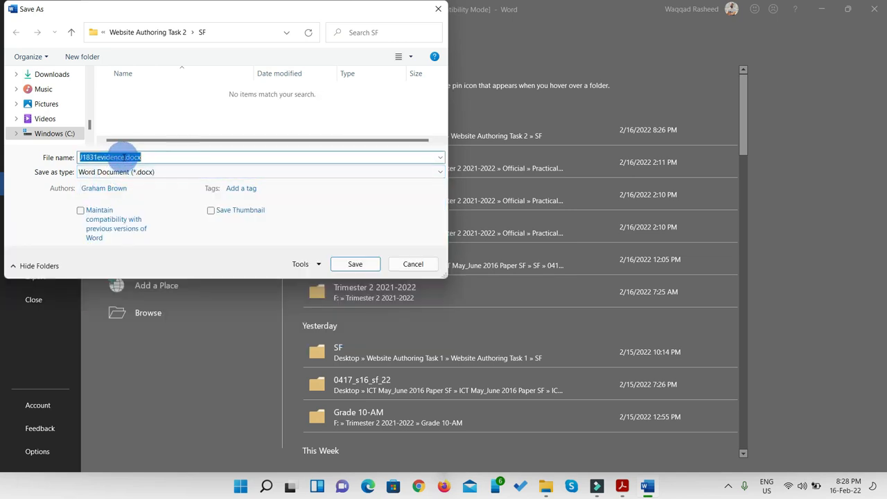
pyautogui.click(123, 157)
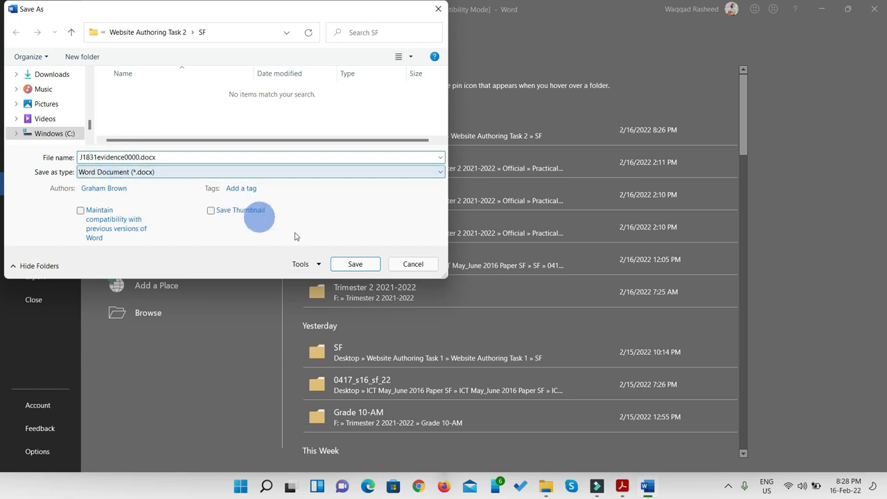
pyautogui.click(355, 264)
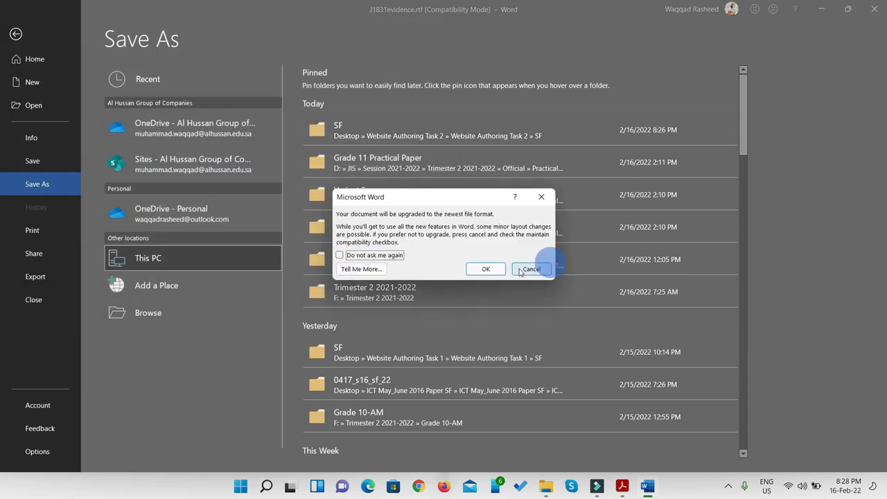
pyautogui.click(486, 269)
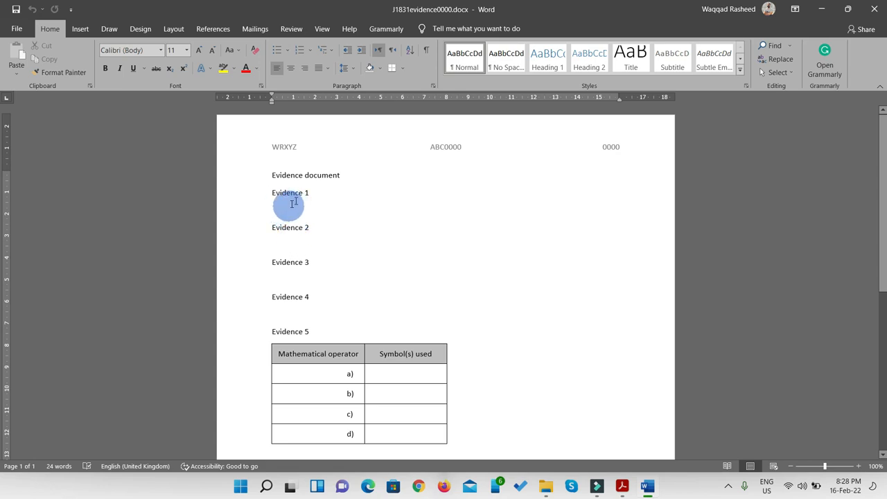
# - Minimize the evidence document and highlight the question paper's sentence about efficient markup, stylesheets and hexadecimal colour codes
pyautogui.click(284, 244)
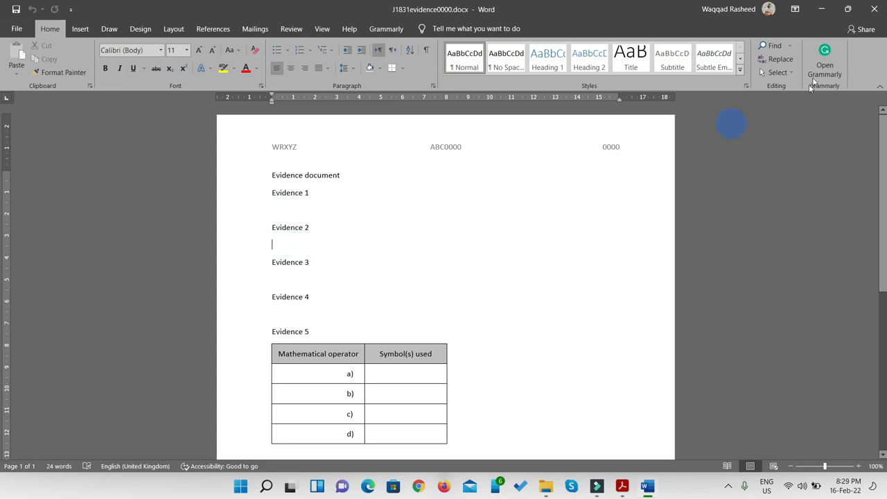
pyautogui.click(820, 13)
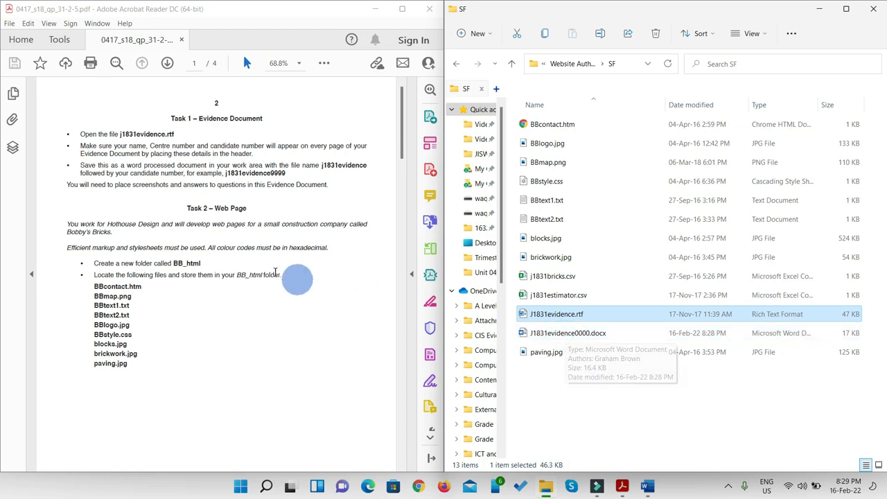
pyautogui.scroll(-2, 246, 243)
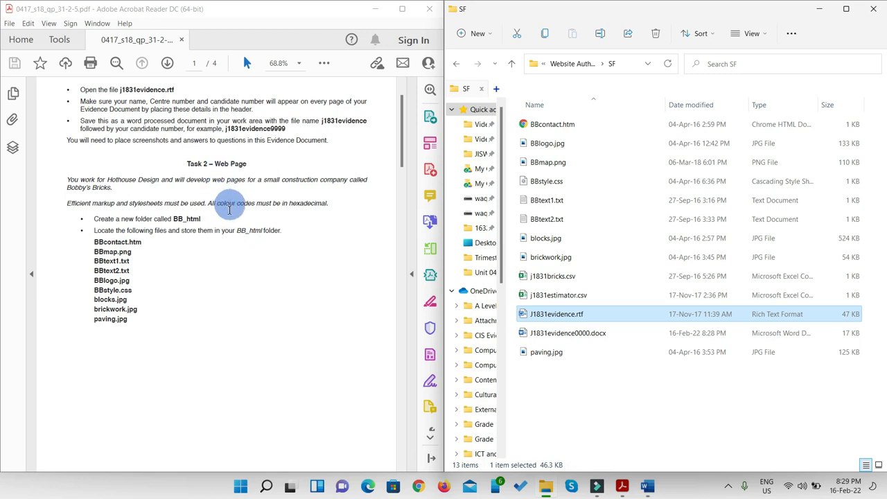
pyautogui.scroll(-1, 229, 210)
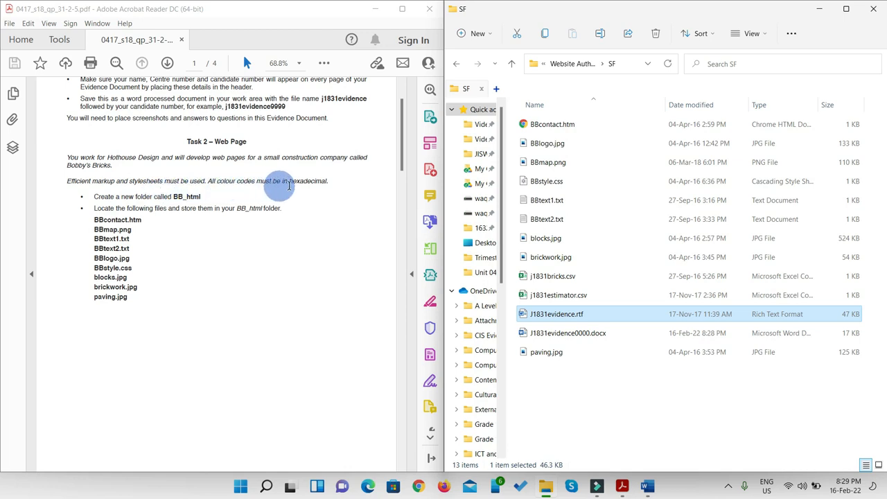
pyautogui.moveTo(327, 181); pyautogui.dragTo(82, 184)
pyautogui.click(324, 63)
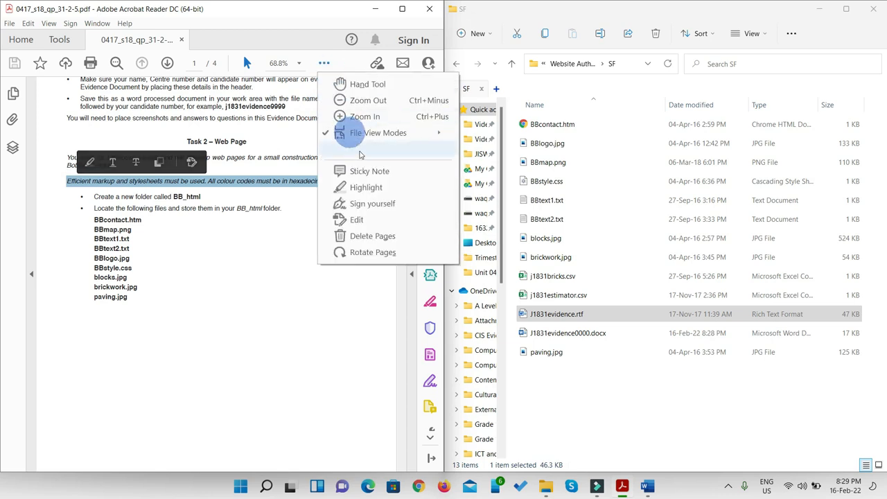
pyautogui.click(366, 189)
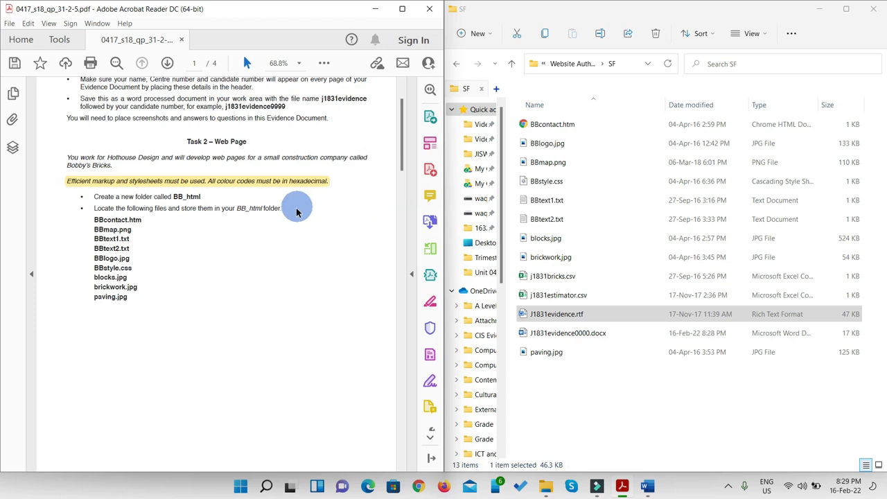
# - Create a new folder named BB_html in the SF folder, as the question paper's Task 2 requires
pyautogui.scroll(-1, 289, 216)
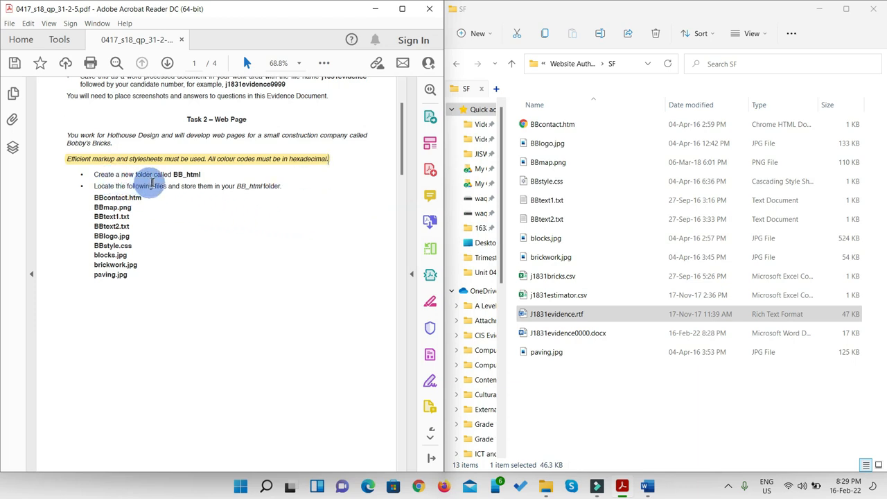
pyautogui.moveTo(202, 174); pyautogui.dragTo(176, 175)
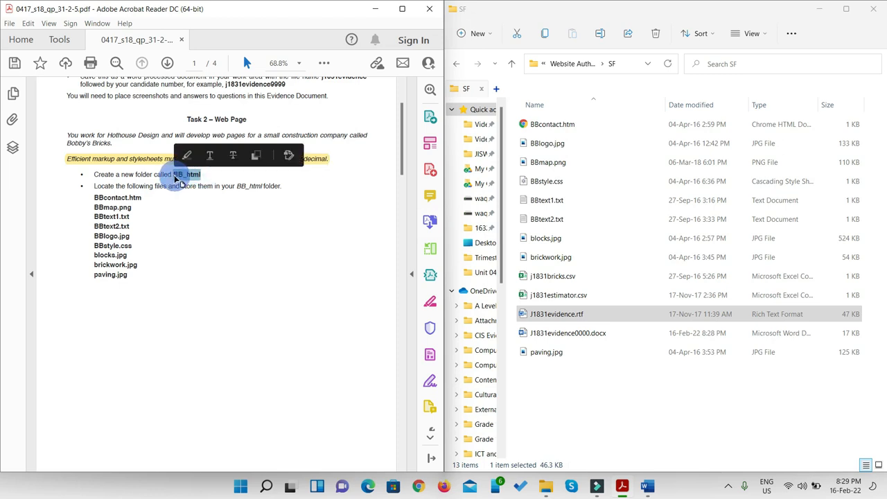
pyautogui.click(664, 392)
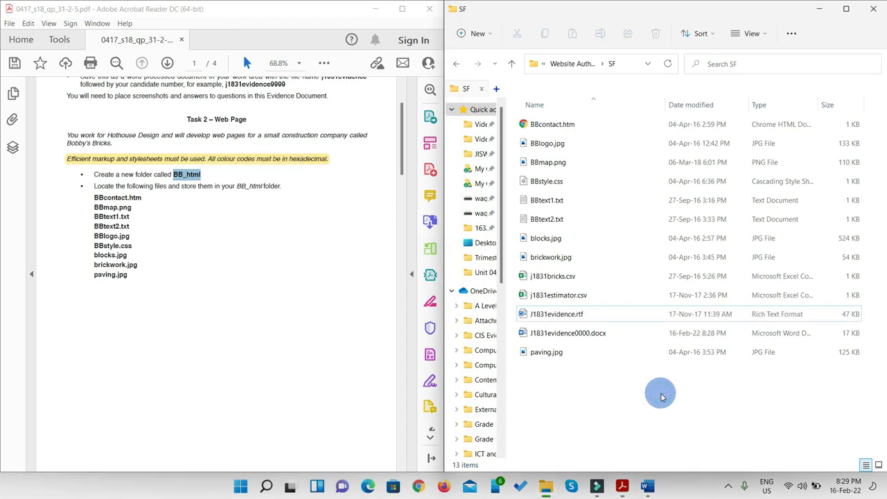
pyautogui.hotkey('ctrl', 'shift', 'n')
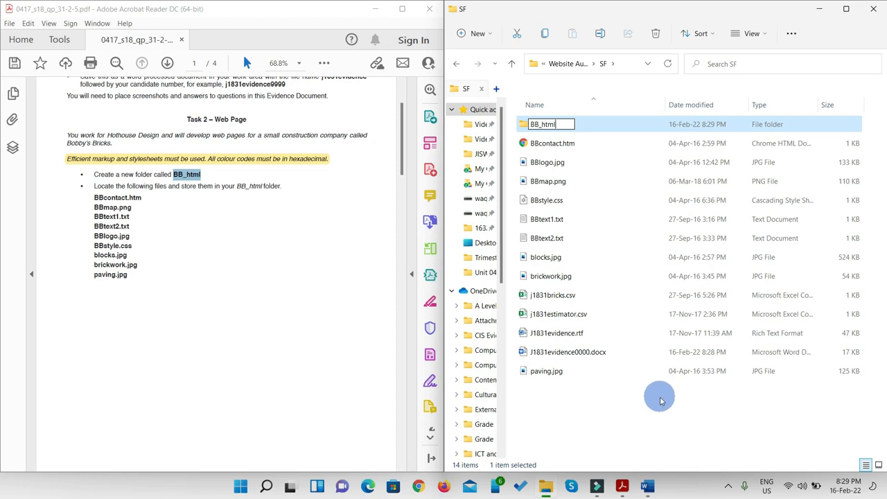
pyautogui.press('Return')
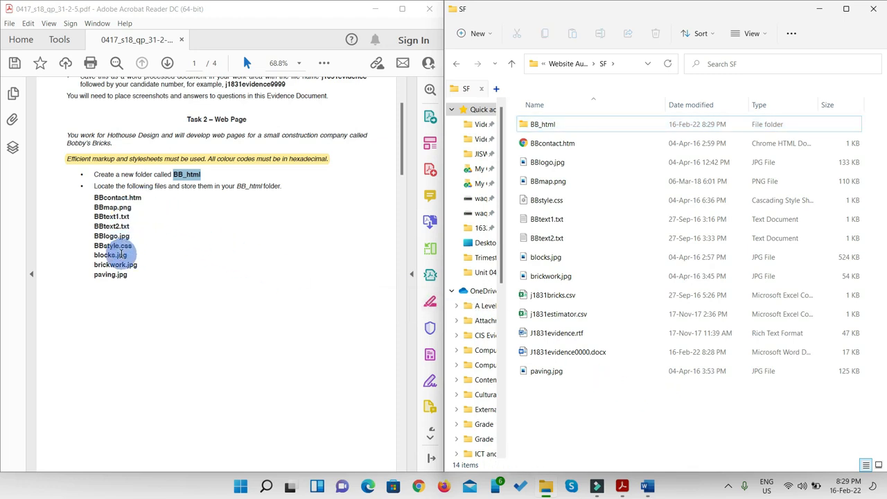
# - Copy BBcontact.htm, BBlogo.jpg, BBmap.png, BBstyle.css, BBtext1.txt, BBtext2.txt, blocks.jpg, brickwork.jpg and paving.jpg from the SF folder into the BB_html folder
pyautogui.click(543, 146)
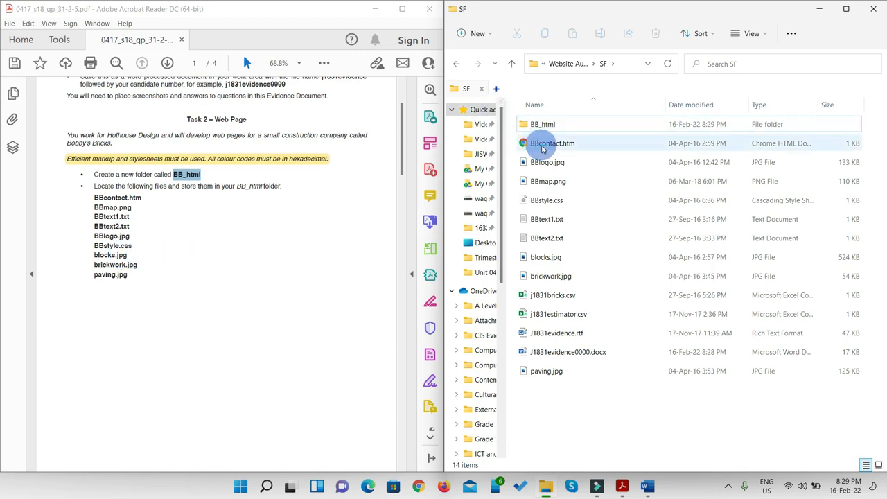
pyautogui.keyDown('ctrl'); pyautogui.click(542, 162); pyautogui.keyUp('ctrl')
pyautogui.keyDown('ctrl'); pyautogui.click(543, 181); pyautogui.keyUp('ctrl')
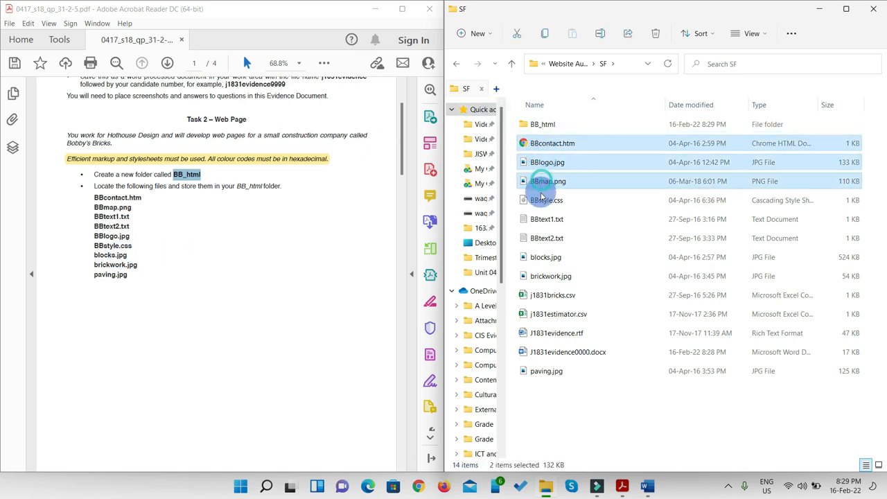
pyautogui.keyDown('ctrl'); pyautogui.click(543, 200); pyautogui.keyUp('ctrl')
pyautogui.keyDown('ctrl'); pyautogui.click(542, 219); pyautogui.keyUp('ctrl')
pyautogui.keyDown('ctrl'); pyautogui.click(543, 238); pyautogui.keyUp('ctrl')
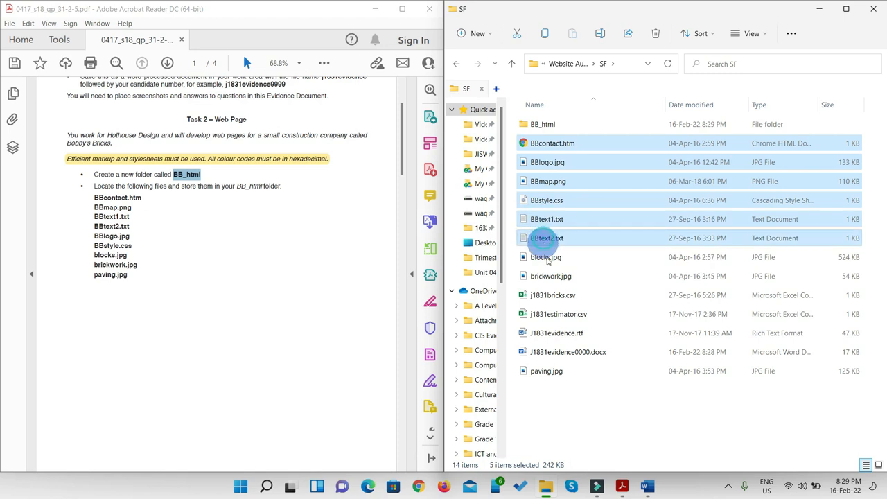
pyautogui.keyDown('ctrl'); pyautogui.click(546, 258); pyautogui.keyUp('ctrl')
pyautogui.keyDown('ctrl'); pyautogui.click(549, 276); pyautogui.keyUp('ctrl')
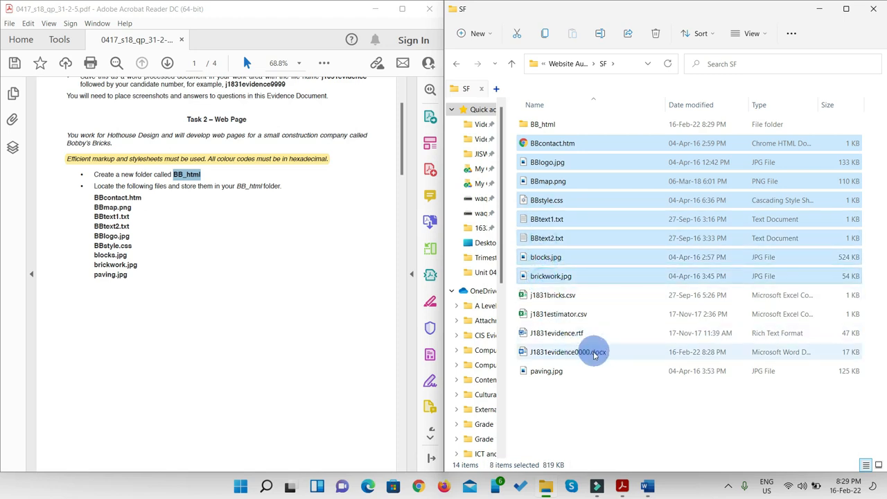
pyautogui.keyDown('ctrl'); pyautogui.click(542, 371); pyautogui.keyUp('ctrl')
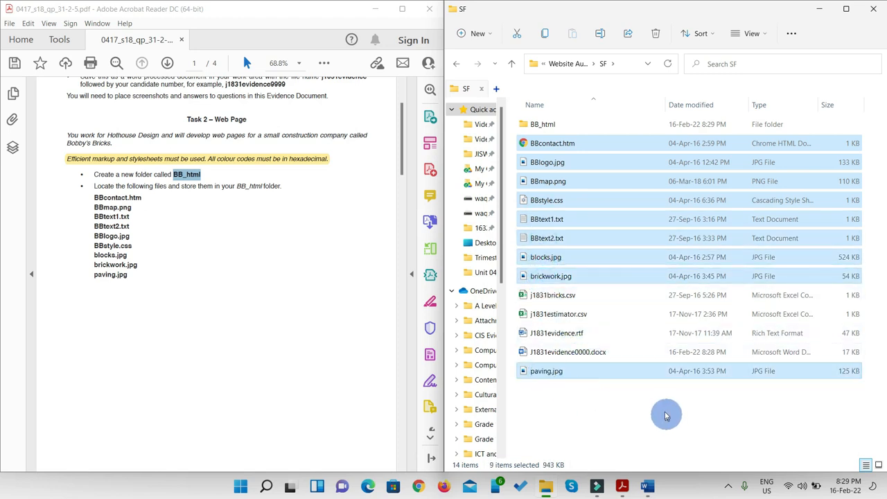
pyautogui.doubleClick(542, 126)
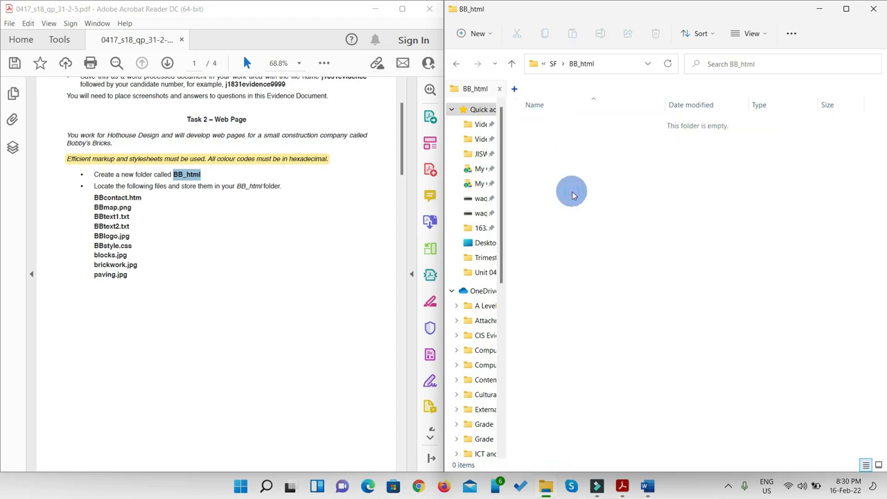
pyautogui.hotkey('ctrl', 'v')
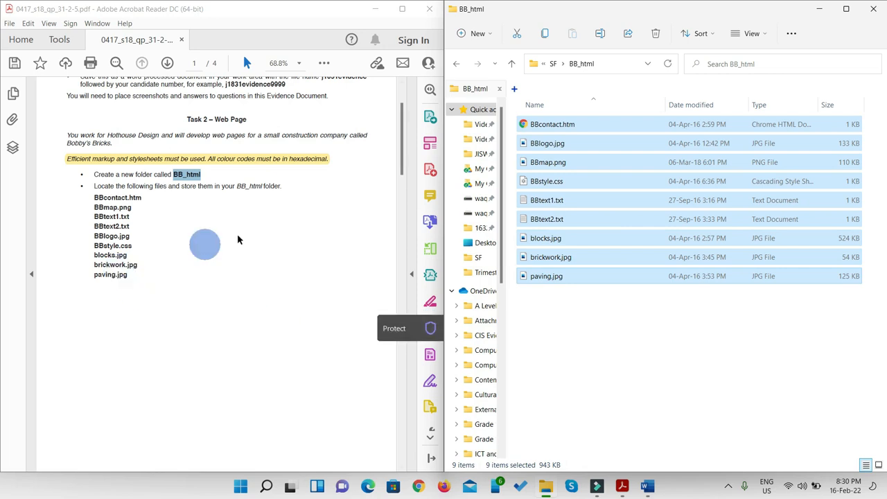
# - Highlight the completed Task 2 instructions in the question paper, from the efficient markup sentence through the file list ending with paving.jpg
pyautogui.scroll(-1, 237, 239)
pyautogui.moveTo(130, 258); pyautogui.dragTo(67, 137)
pyautogui.click(324, 63)
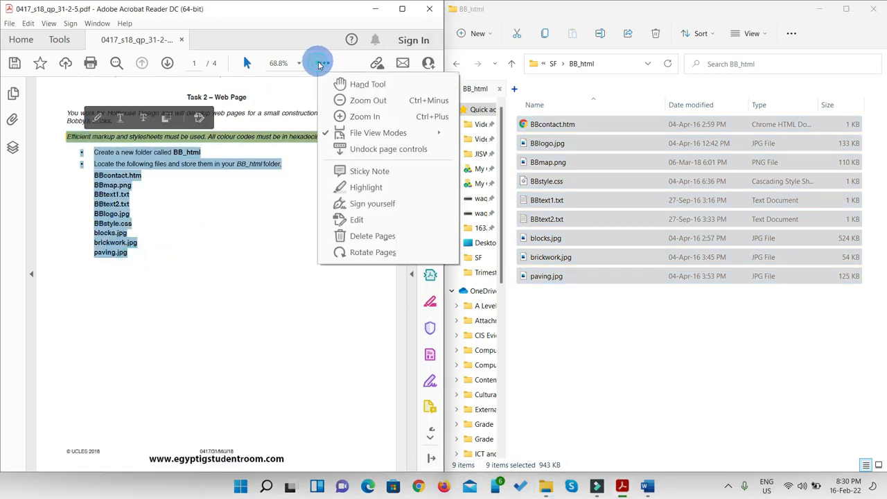
pyautogui.click(366, 188)
# - Bring question 1 of the paper into view, launch Microsoft FrontPage and place its window beside the question paper
pyautogui.scroll(-3, 305, 220)
pyautogui.scroll(-5, 298, 220)
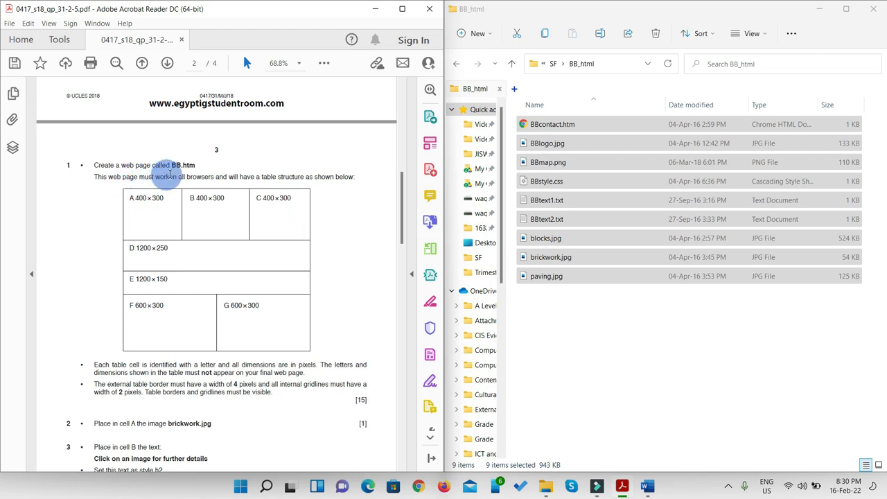
pyautogui.click(563, 318)
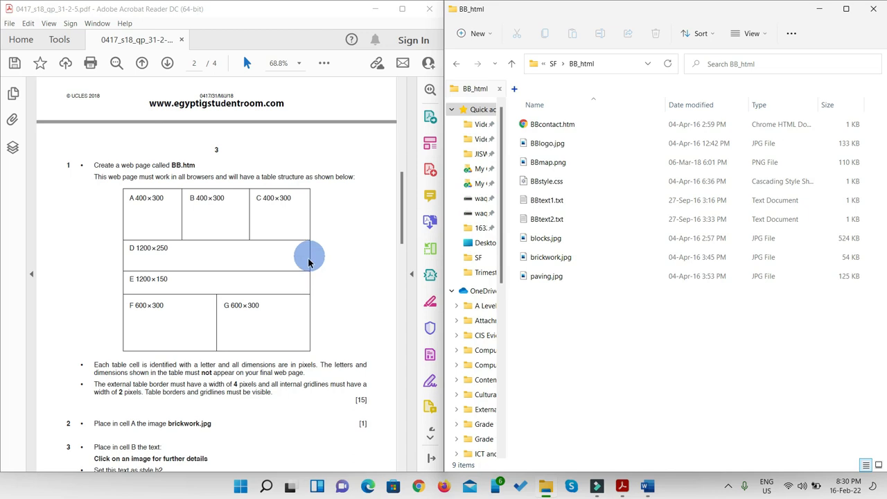
pyautogui.click(267, 486)
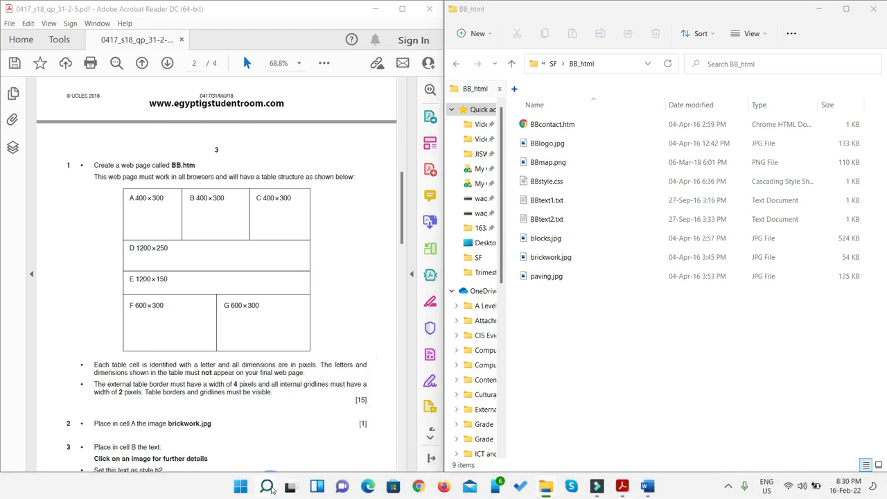
pyautogui.click(313, 246)
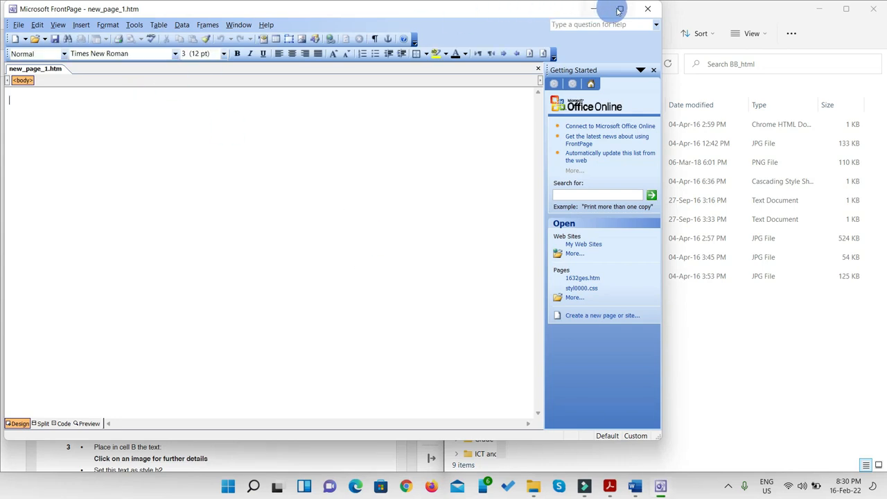
pyautogui.click(622, 9)
pyautogui.press('super+Right')
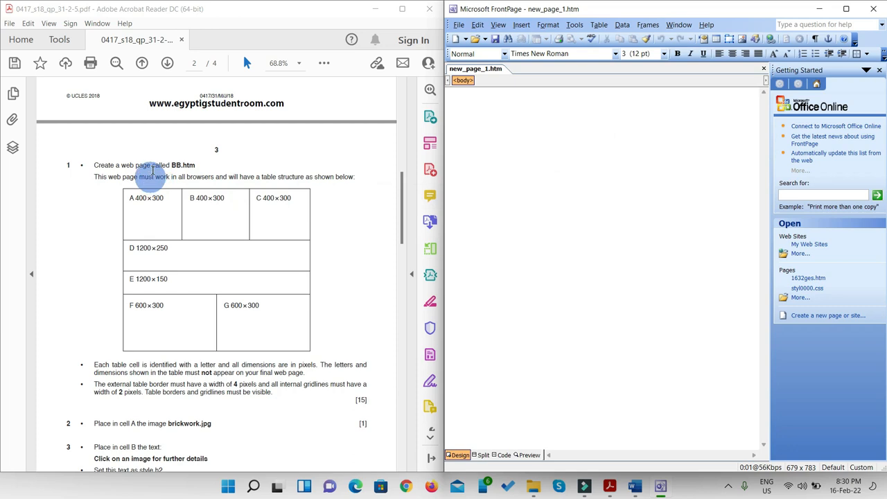
# - Save the new page as BB.htm in the BB_html folder inside the SF folder of Website Authoring Task 2
pyautogui.moveTo(196, 165); pyautogui.dragTo(171, 167)
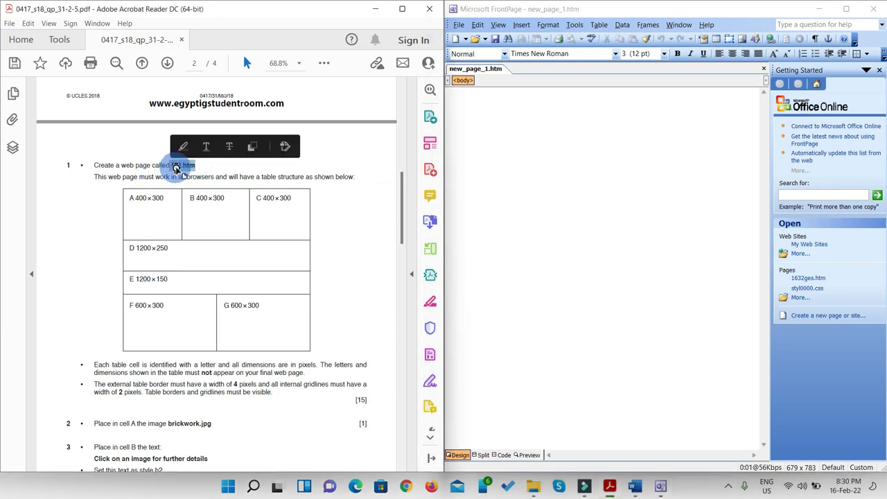
pyautogui.click(463, 15)
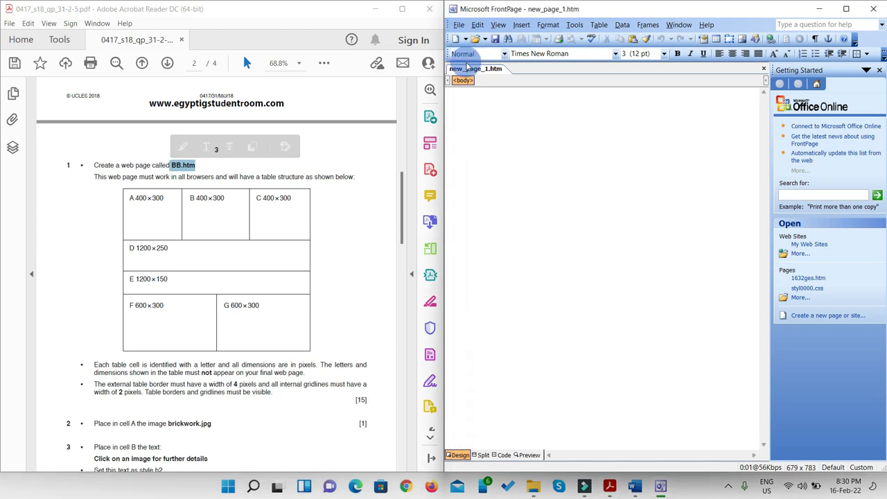
pyautogui.click(458, 25)
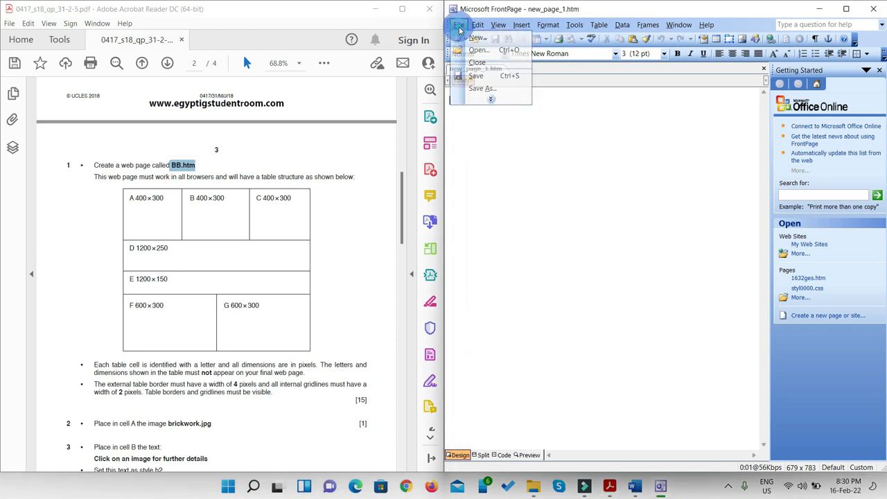
pyautogui.click(478, 88)
pyautogui.click(383, 156)
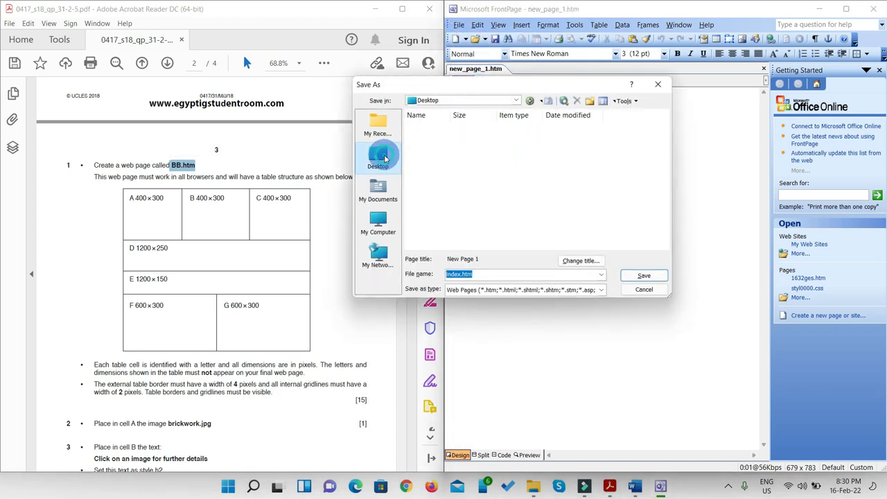
pyautogui.click(454, 196)
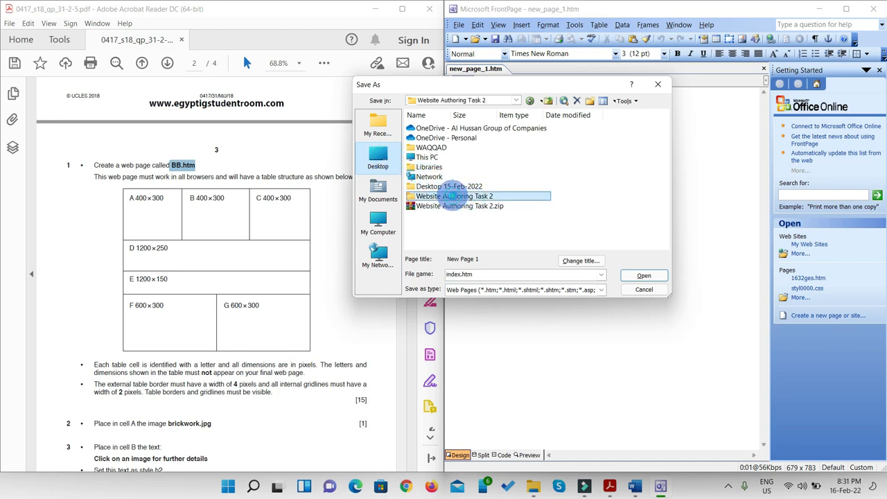
pyautogui.doubleClick(422, 128)
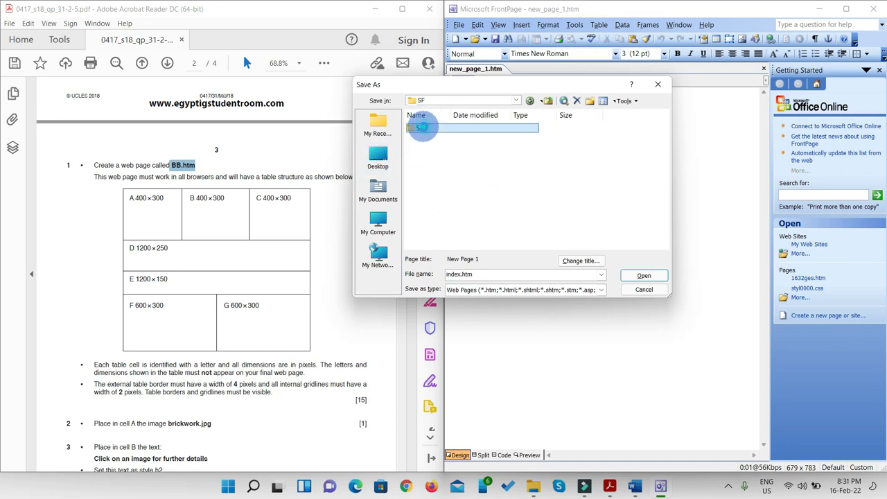
pyautogui.doubleClick(422, 128)
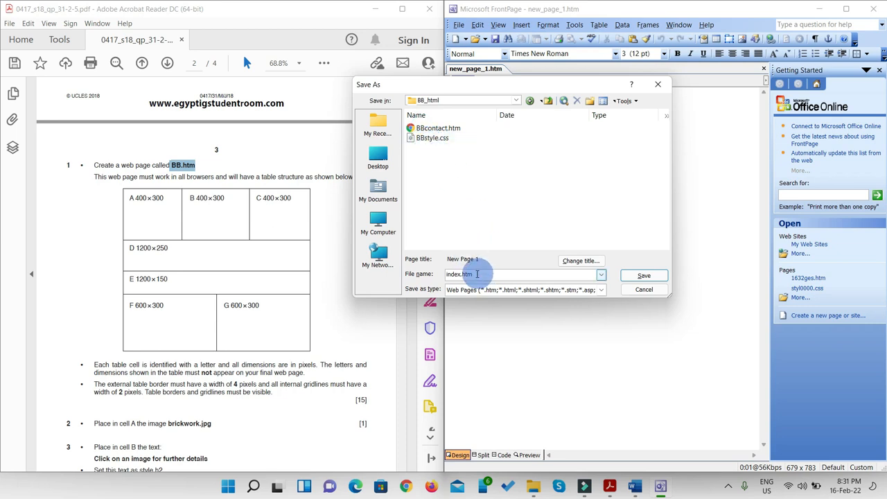
pyautogui.moveTo(477, 274); pyautogui.dragTo(430, 278)
pyautogui.doubleClick(451, 277)
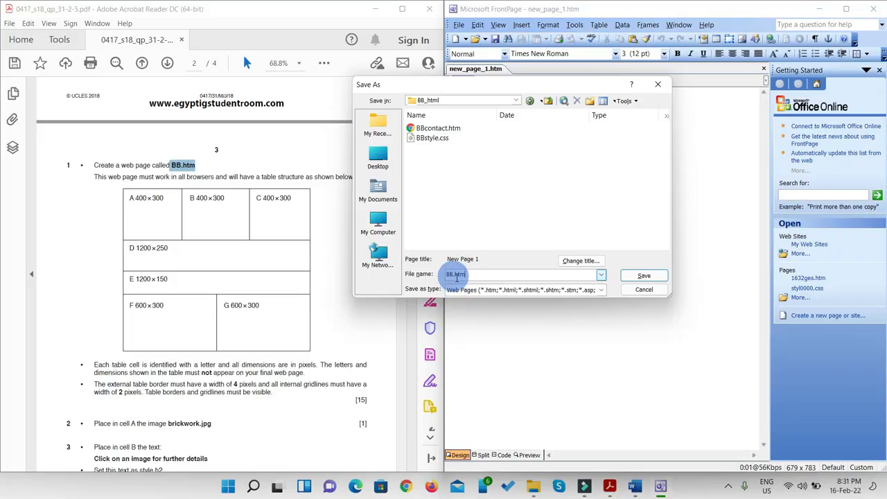
pyautogui.click(634, 277)
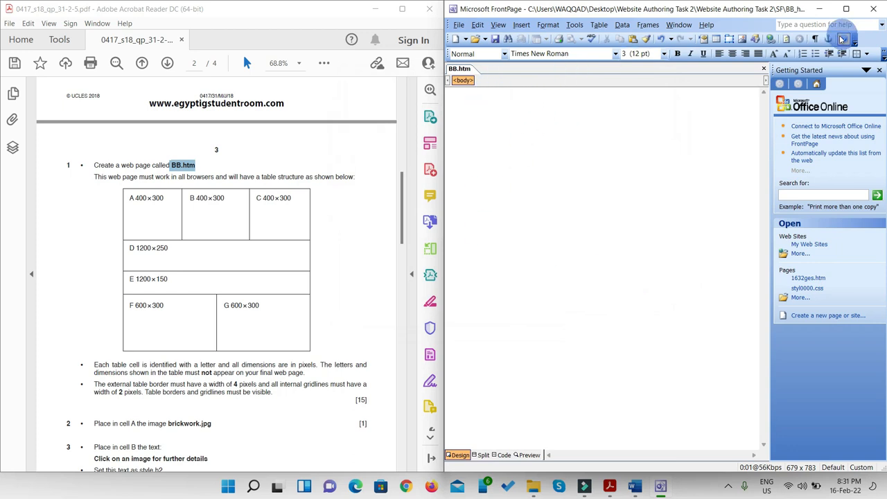
# - Examine the HTML code of BB.htm, then return to Design view with the page beside the question paper
pyautogui.click(847, 8)
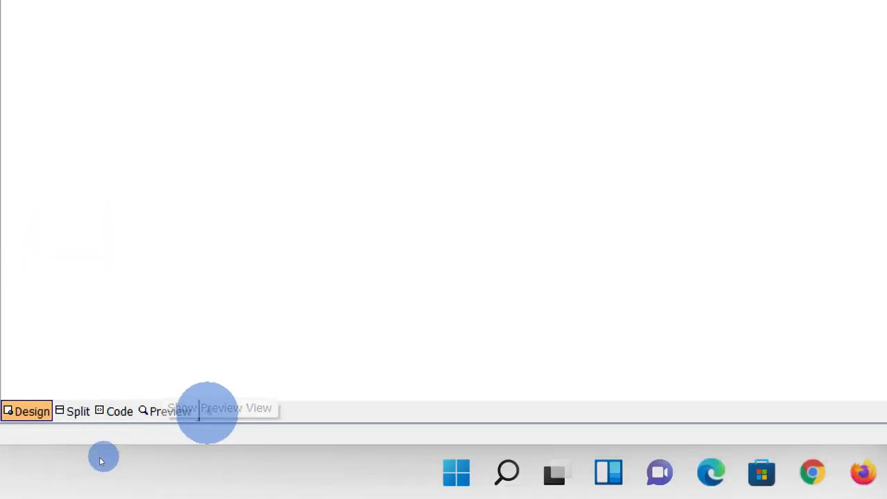
pyautogui.click(114, 411)
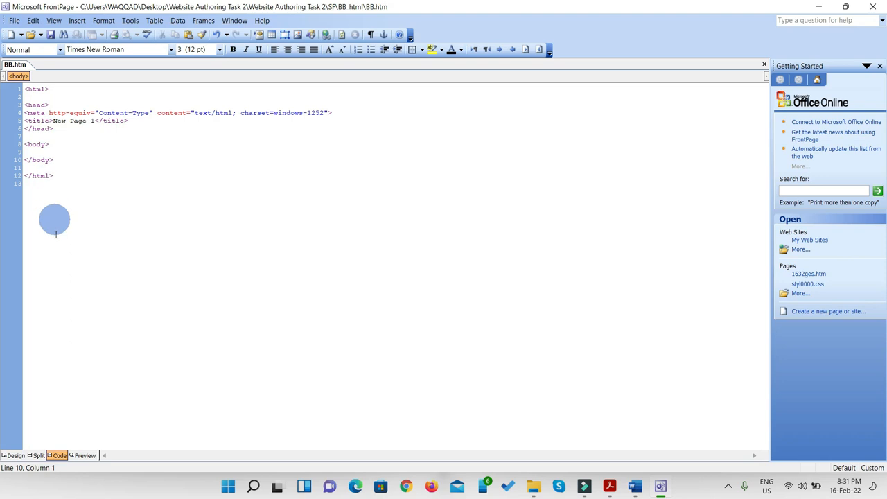
pyautogui.click(14, 458)
pyautogui.press('super+Right')
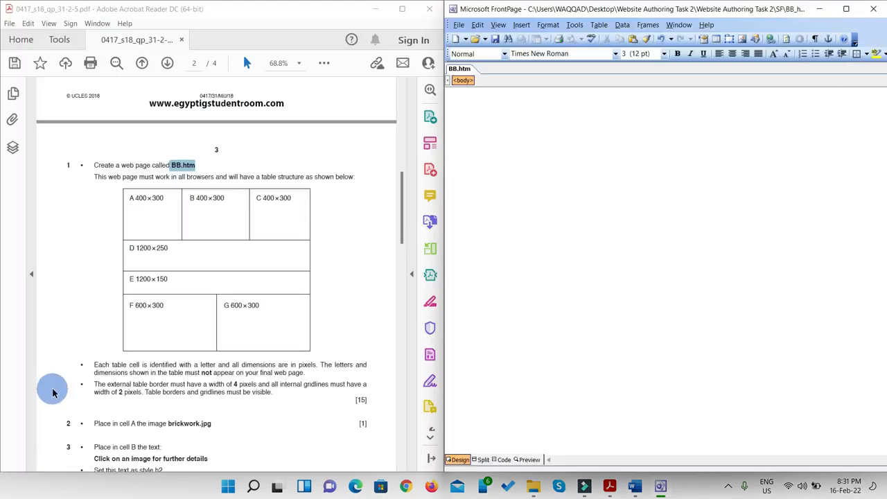
# - Highlight question 1's opening instructions in the question paper, from creating BB.htm through the table structure sentence
pyautogui.scroll(-1, 204, 229)
pyautogui.scroll(-1, 205, 228)
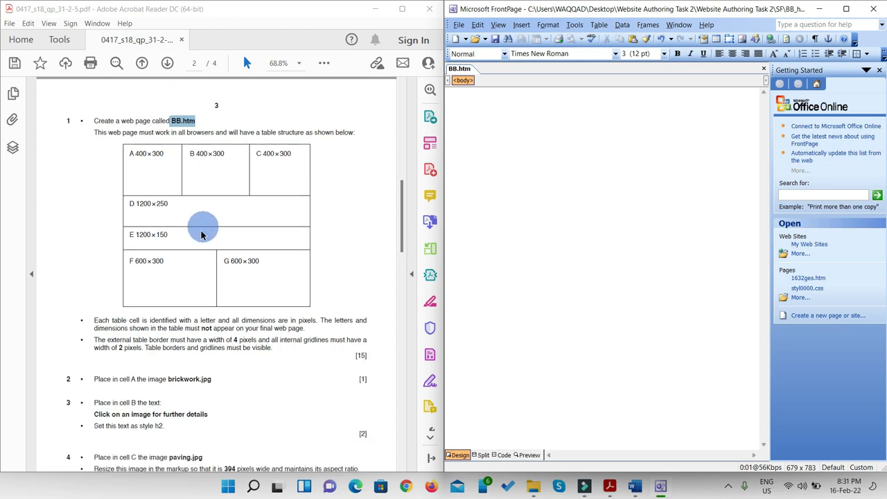
pyautogui.scroll(-1, 193, 229)
pyautogui.click(158, 110)
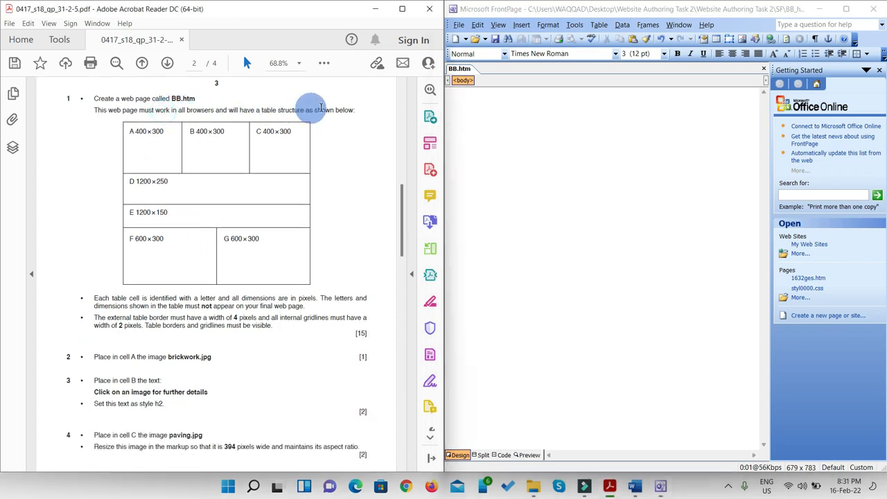
pyautogui.moveTo(356, 109); pyautogui.dragTo(96, 98)
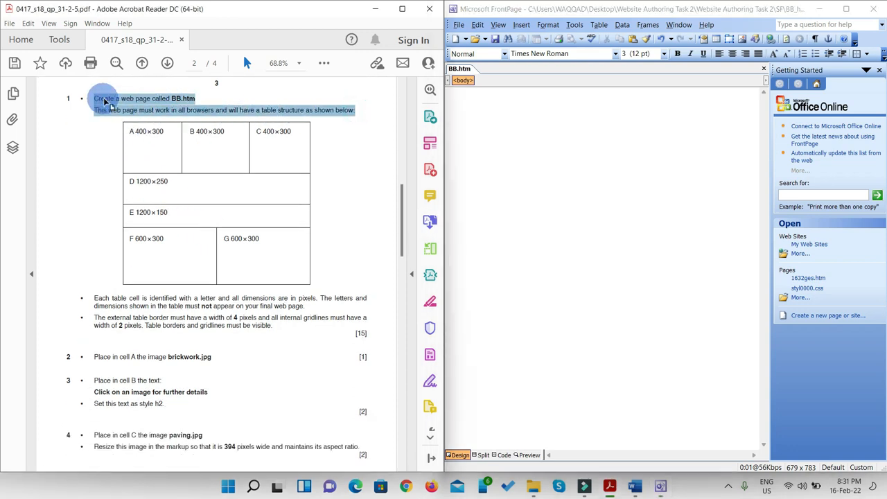
pyautogui.click(324, 63)
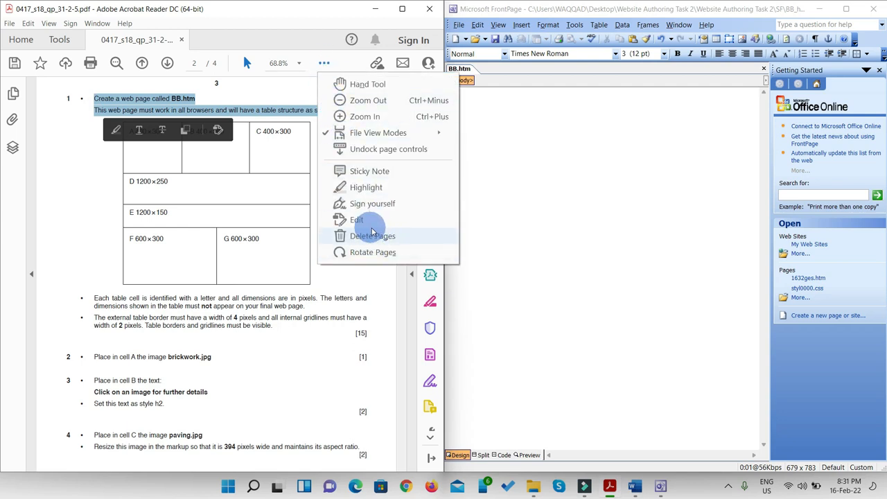
pyautogui.click(361, 187)
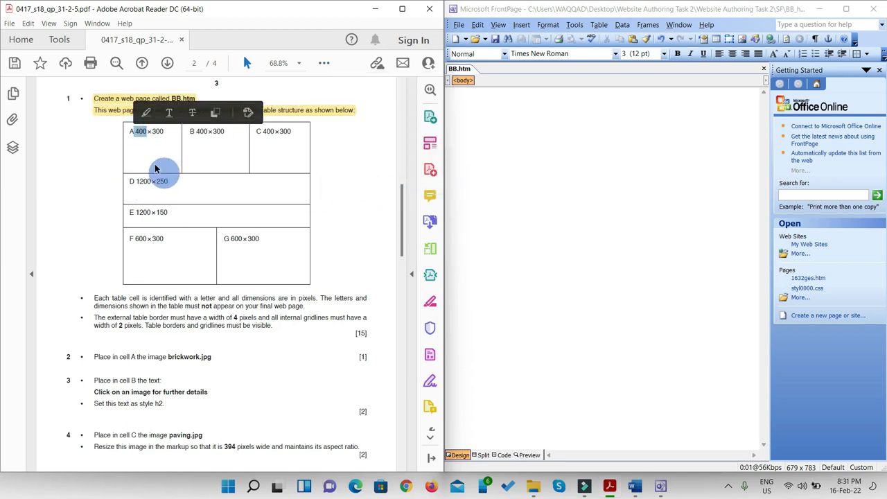
pyautogui.click(152, 162)
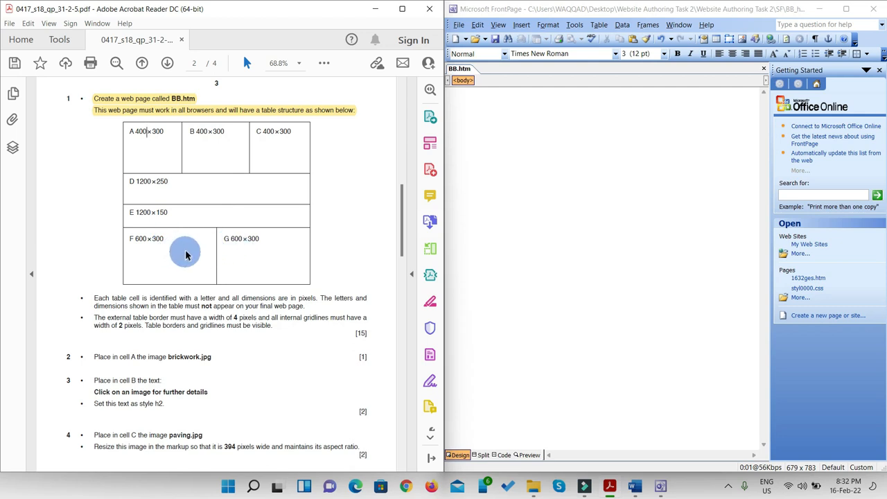
# - Insert a table with 4 rows and 4 columns, 1200 pixels wide, in BB.htm
pyautogui.click(599, 25)
pyautogui.moveTo(614, 50)
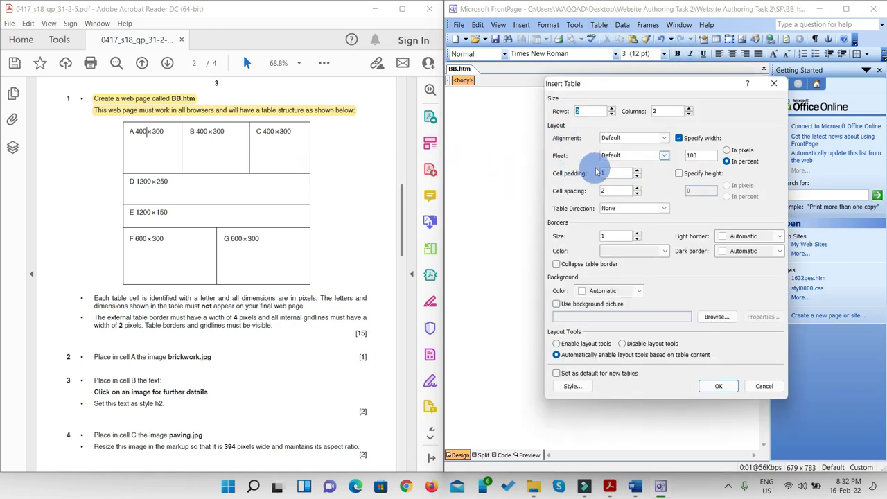
pyautogui.click(684, 111)
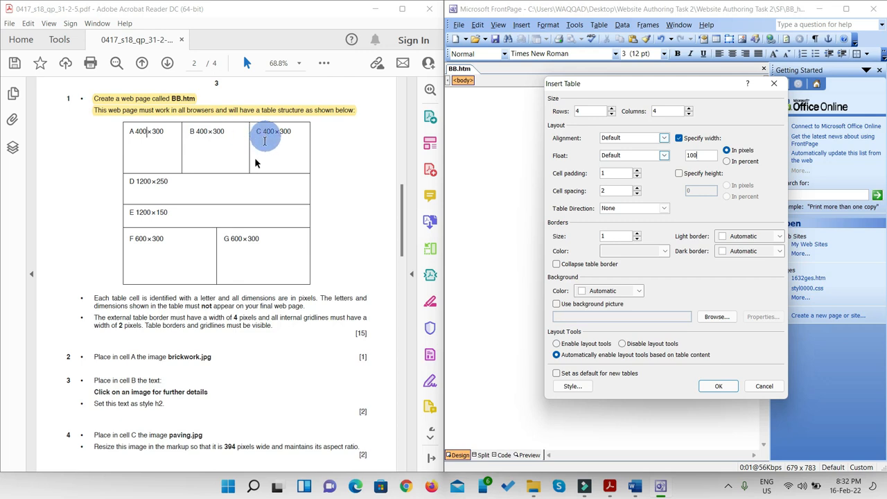
pyautogui.doubleClick(141, 182)
pyautogui.moveTo(141, 183); pyautogui.dragTo(135, 182)
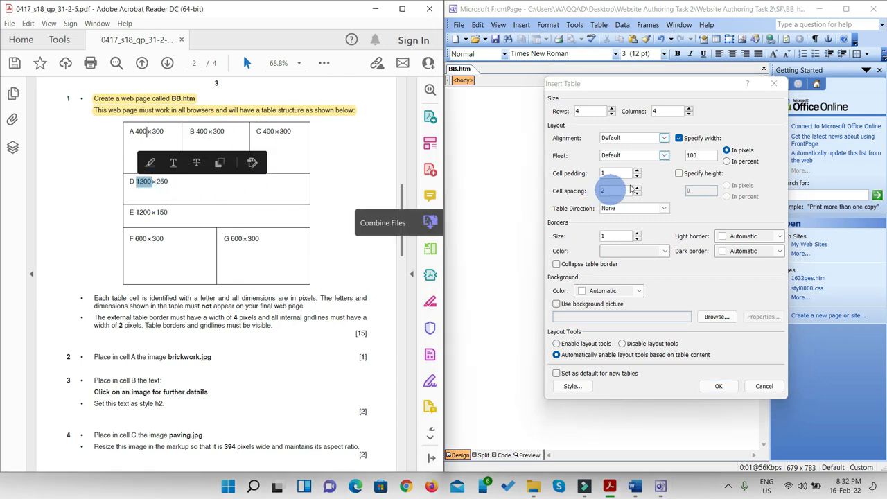
pyautogui.click(697, 155)
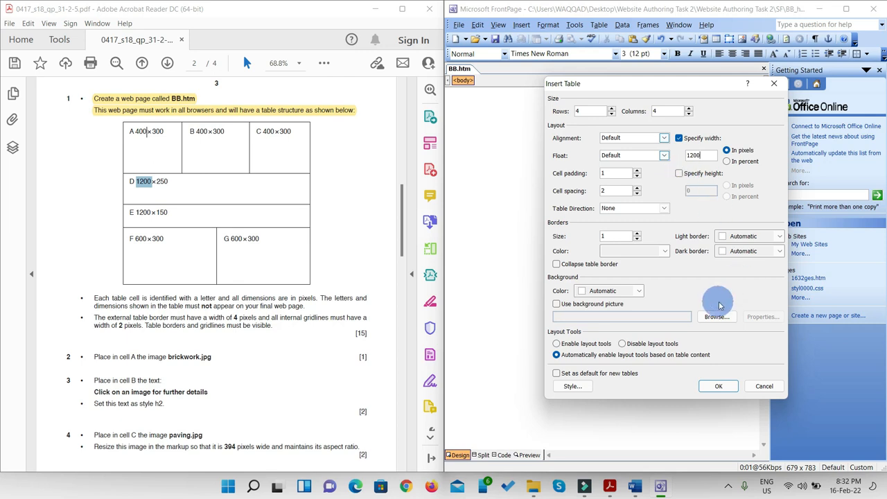
pyautogui.click(724, 388)
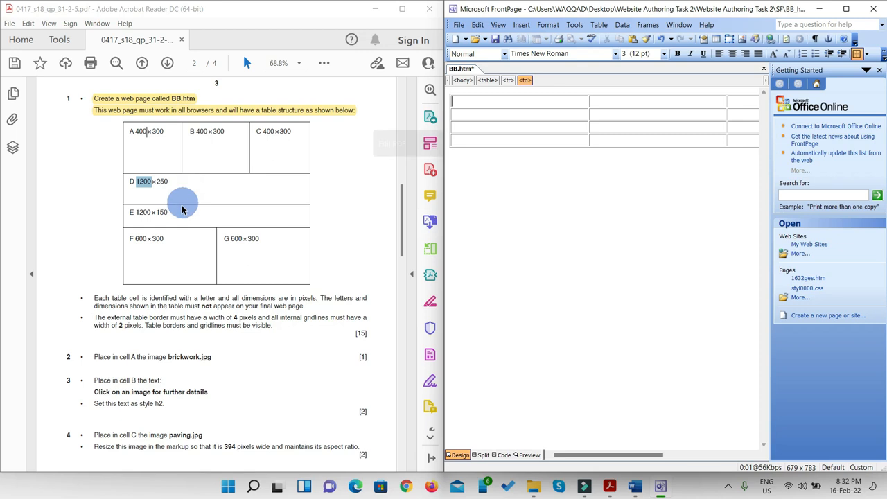
pyautogui.moveTo(578, 114); pyautogui.dragTo(669, 119)
pyautogui.rightClick(669, 119)
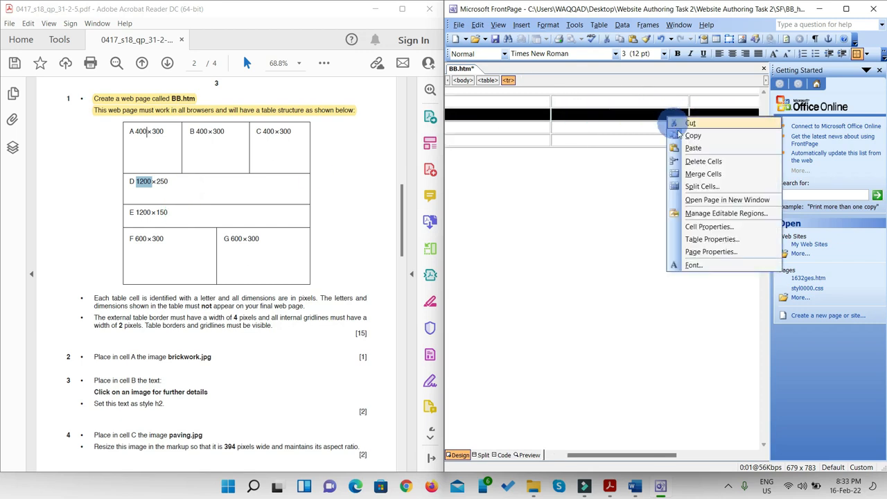
pyautogui.click(705, 187)
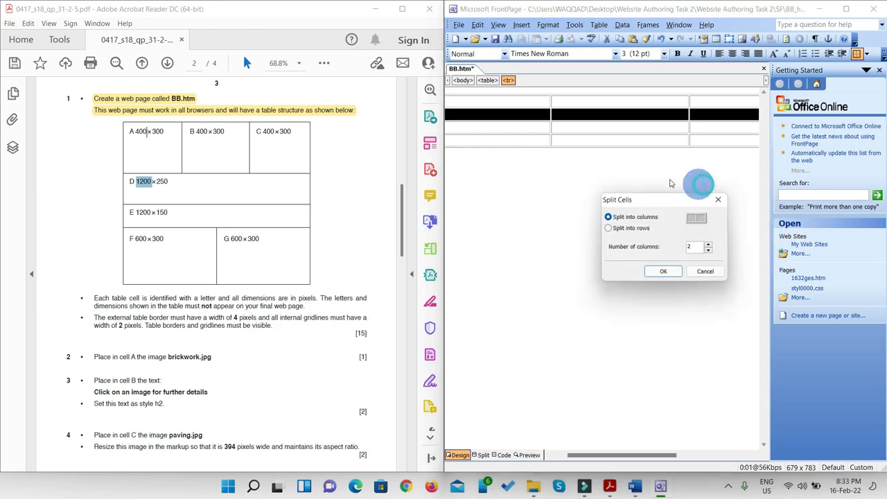
pyautogui.click(721, 201)
# - Merge the first three cells of the table's second row
pyautogui.moveTo(531, 114); pyautogui.dragTo(729, 114)
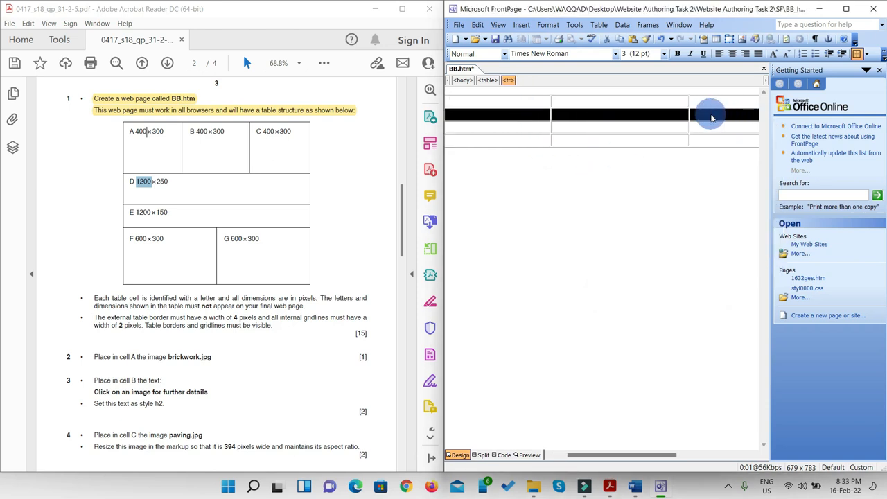
pyautogui.rightClick(713, 116)
pyautogui.click(749, 173)
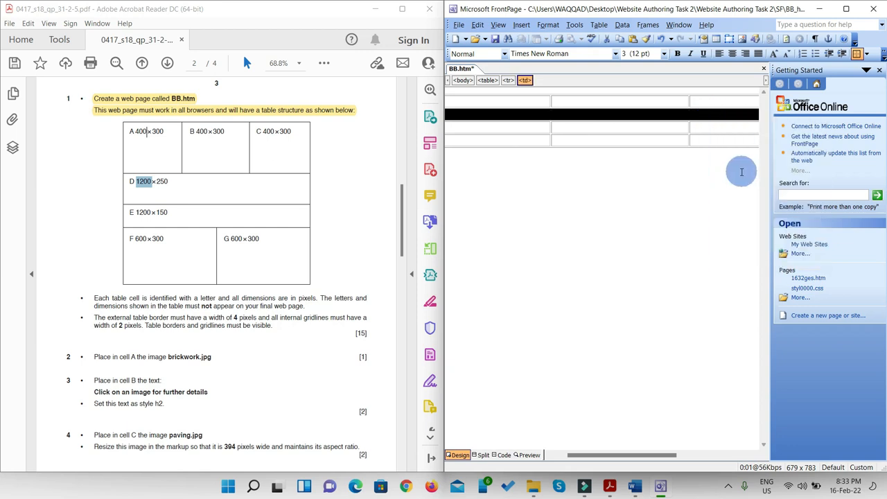
# - Close the Getting Started pane to give the page more room
pyautogui.moveTo(528, 126); pyautogui.dragTo(660, 131)
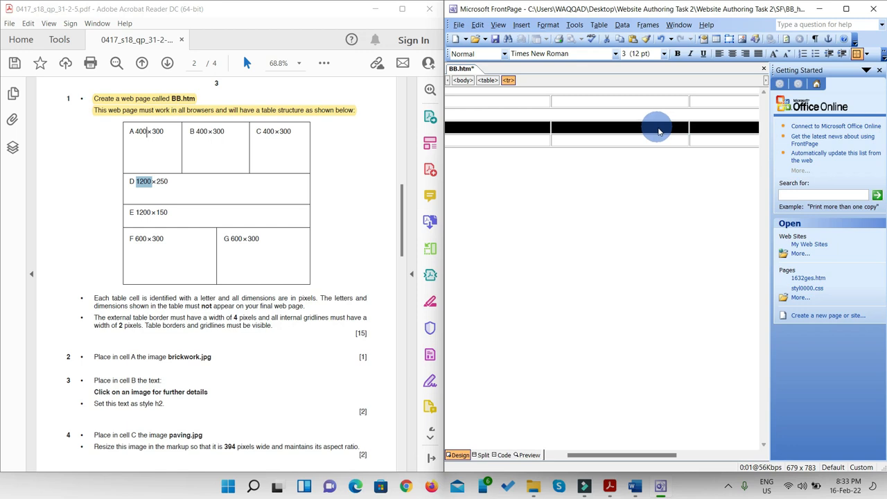
pyautogui.click(879, 70)
pyautogui.click(729, 125)
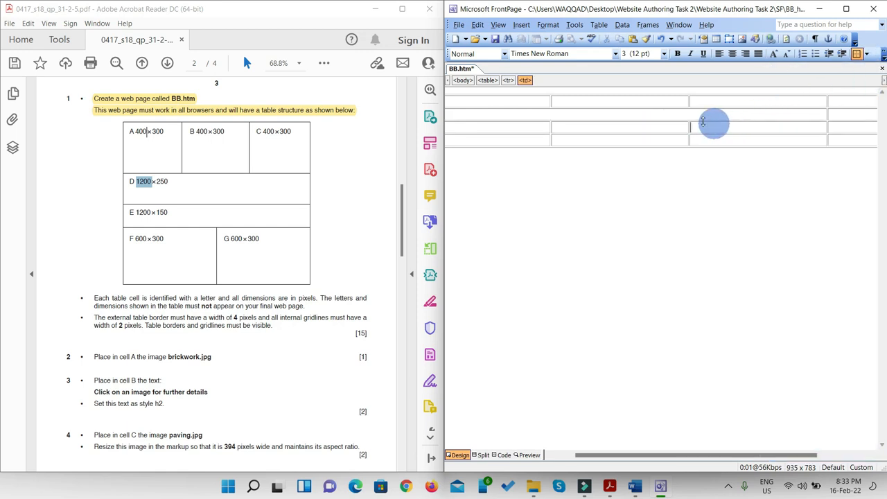
# - Merge the second row's last cell with the merged cell beside it so the row is a single cell
pyautogui.click(589, 109)
pyautogui.moveTo(804, 109); pyautogui.dragTo(865, 113)
pyautogui.rightClick(826, 114)
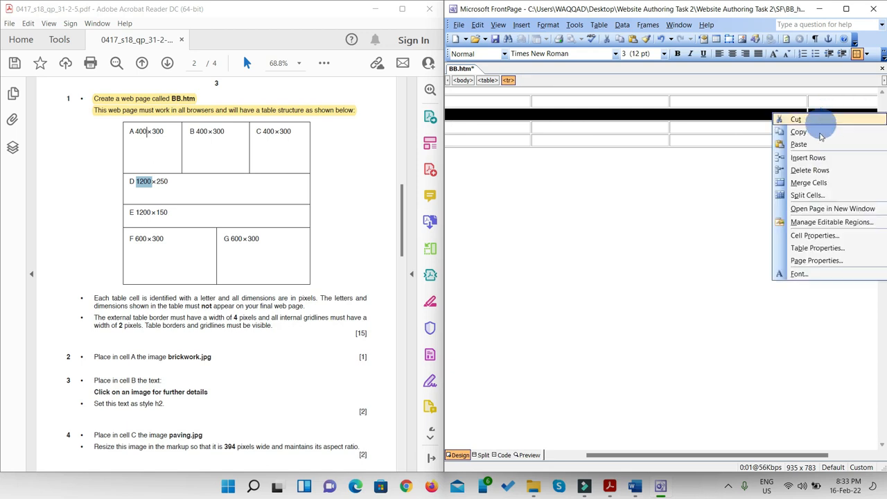
pyautogui.click(809, 183)
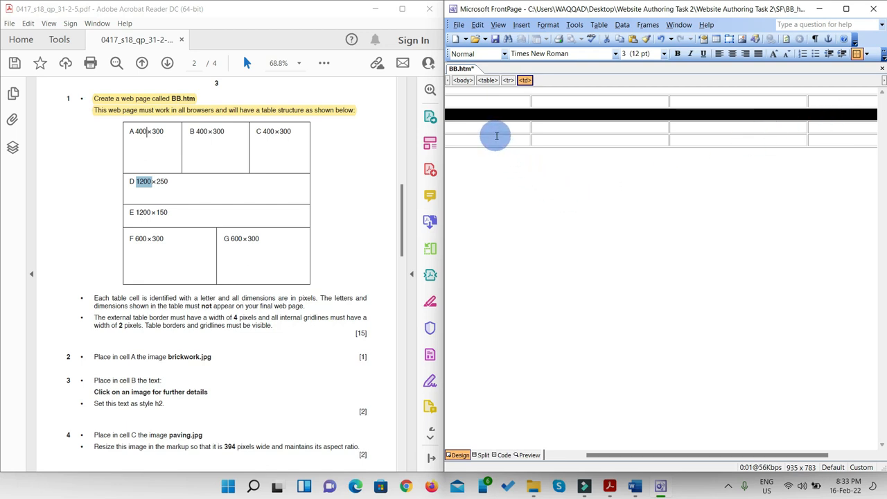
# - Delete the entire table from the page
pyautogui.click(525, 164)
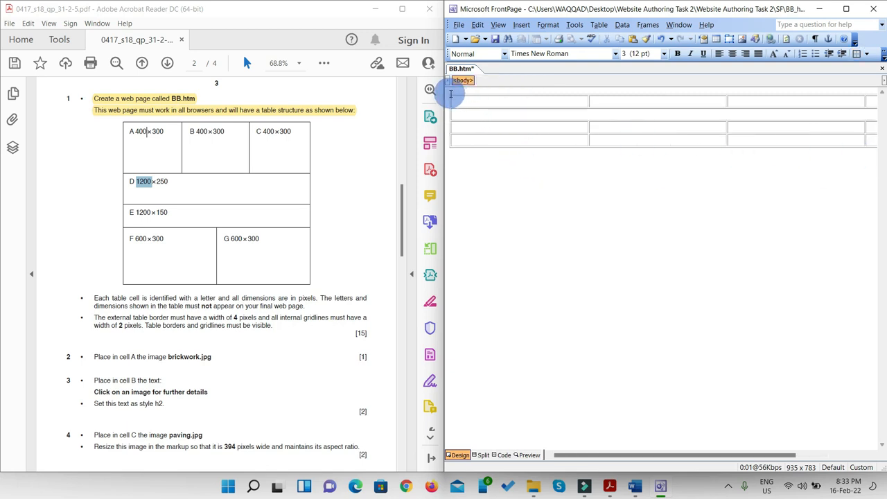
pyautogui.moveTo(450, 94); pyautogui.dragTo(525, 139)
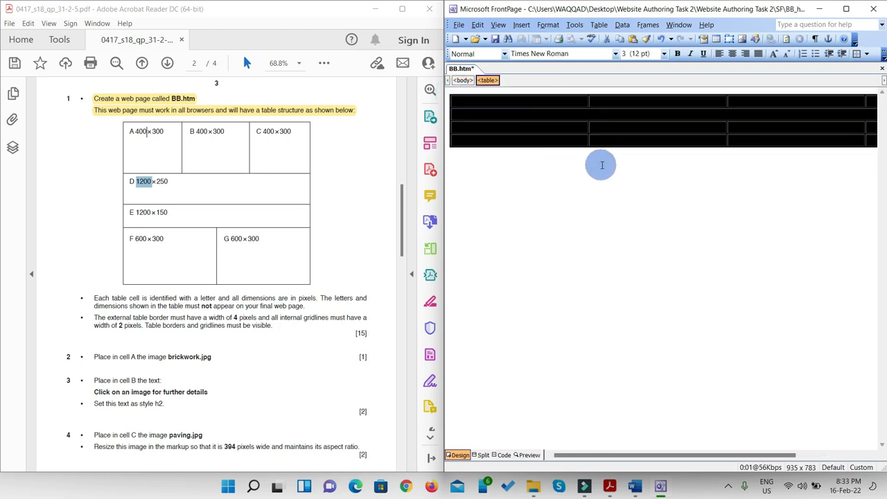
pyautogui.press('Delete')
# - Insert a new table with 4 rows and 3 columns at a width of 1200 pixels
pyautogui.click(599, 25)
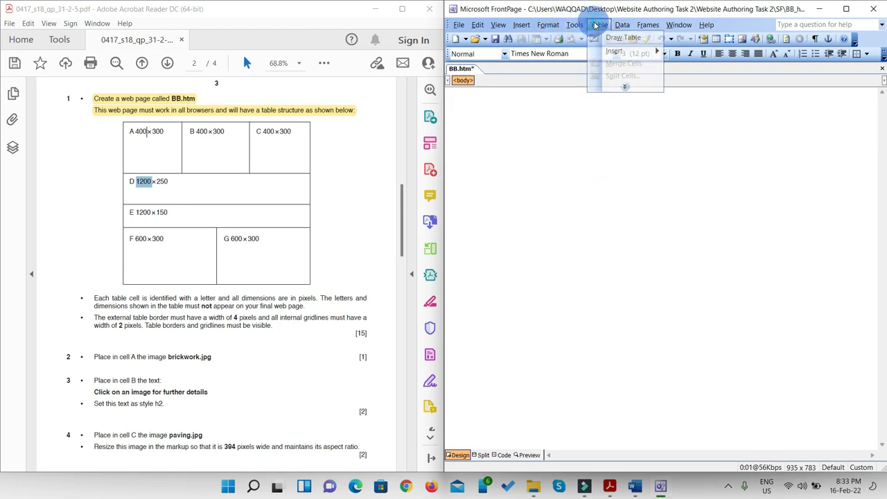
pyautogui.moveTo(615, 51)
pyautogui.click(676, 52)
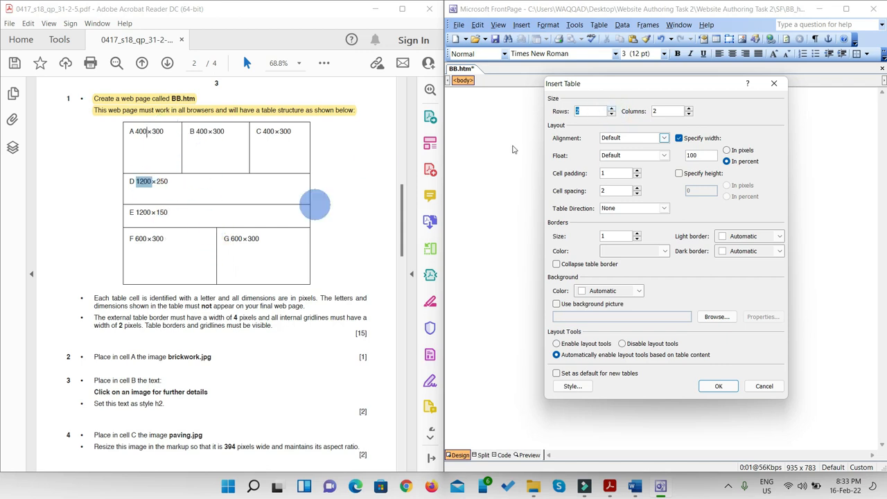
pyautogui.click(688, 108)
pyautogui.moveTo(702, 157); pyautogui.dragTo(674, 158)
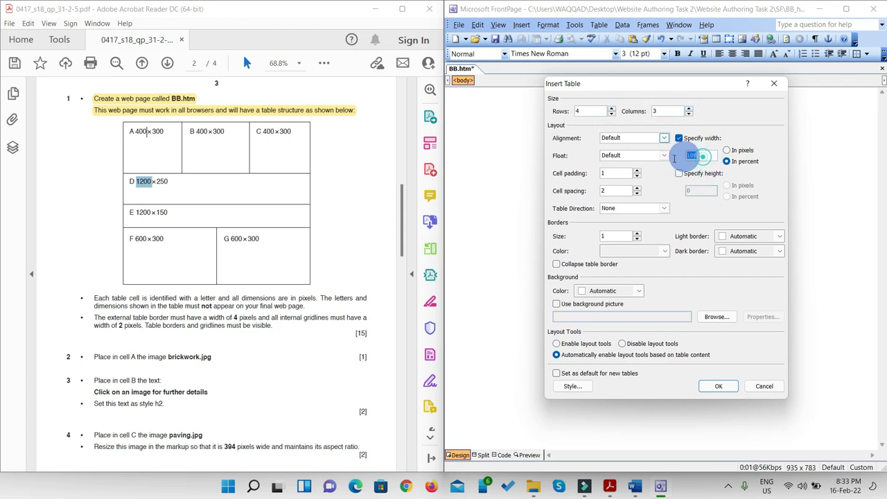
pyautogui.click(725, 150)
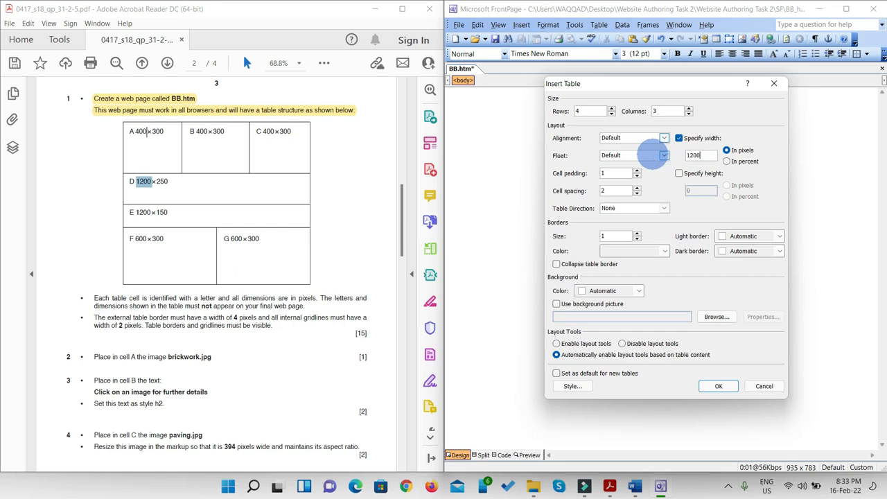
pyautogui.click(723, 386)
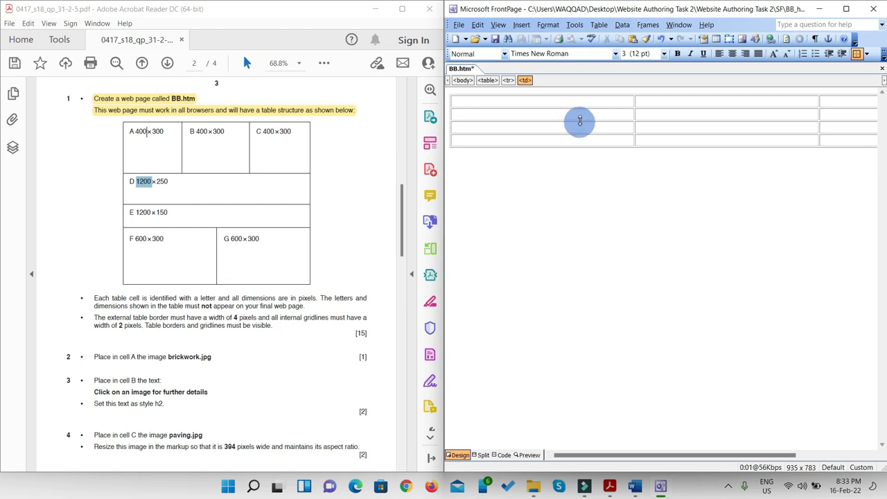
# - Merge the three cells of the table's second row into one, and do the same for the third row
pyautogui.moveTo(584, 116); pyautogui.dragTo(820, 119)
pyautogui.rightClick(820, 119)
pyautogui.click(808, 185)
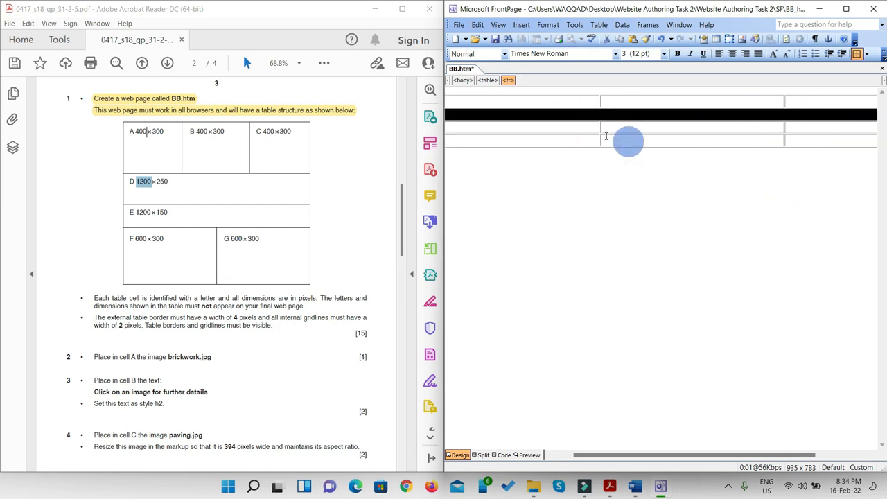
pyautogui.moveTo(581, 127); pyautogui.dragTo(823, 129)
pyautogui.rightClick(812, 131)
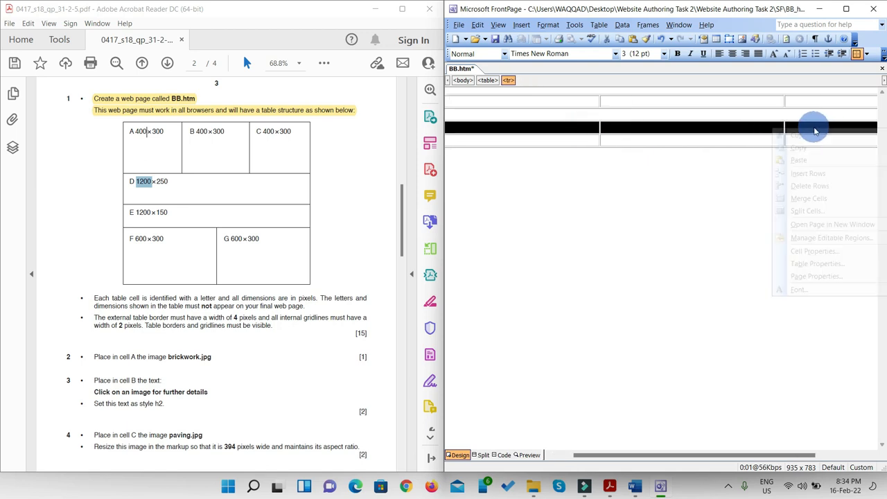
pyautogui.click(809, 197)
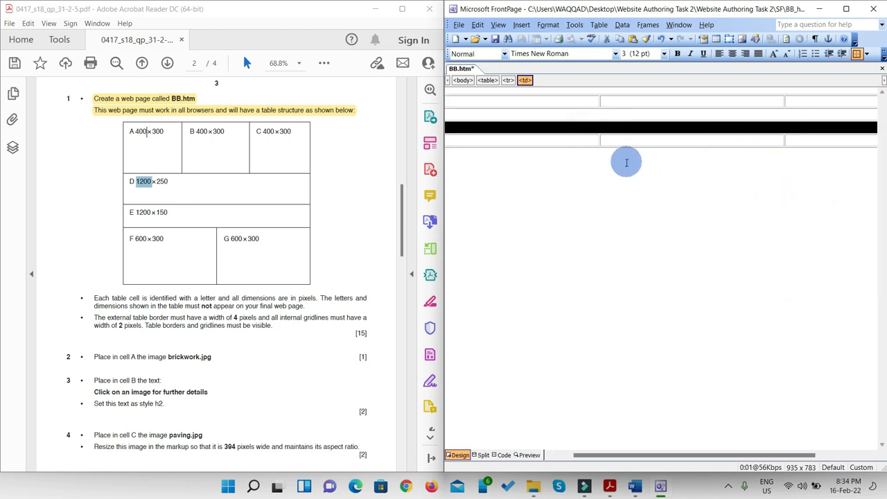
pyautogui.click(628, 200)
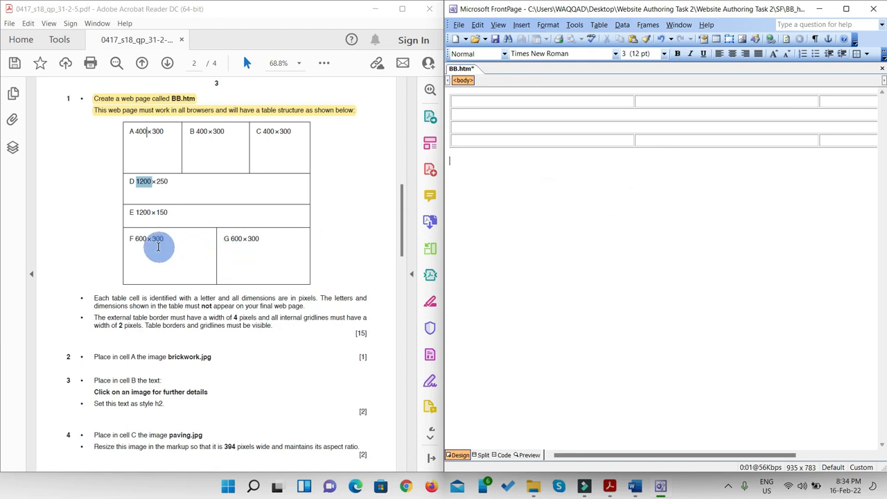
# - Merge the fourth row's three cells into one and split the merged cell into 2 columns
pyautogui.moveTo(617, 141); pyautogui.dragTo(679, 148)
pyautogui.rightClick(679, 147)
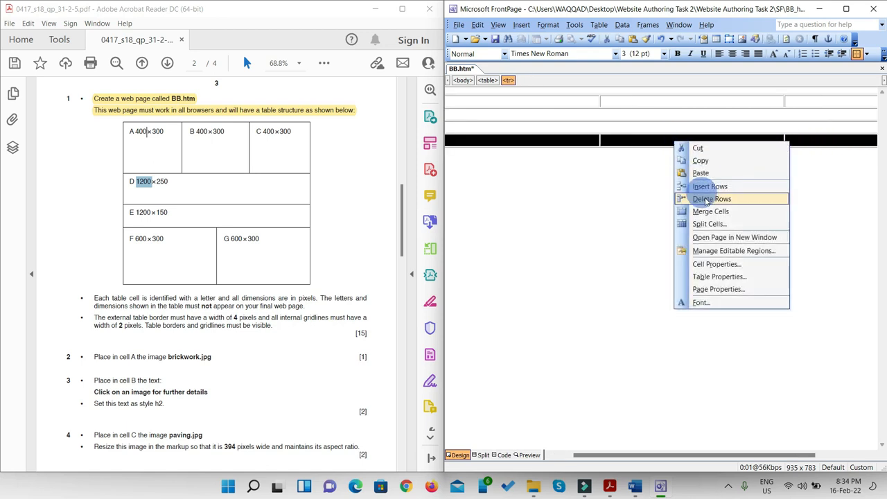
pyautogui.click(707, 211)
pyautogui.rightClick(665, 143)
pyautogui.click(698, 226)
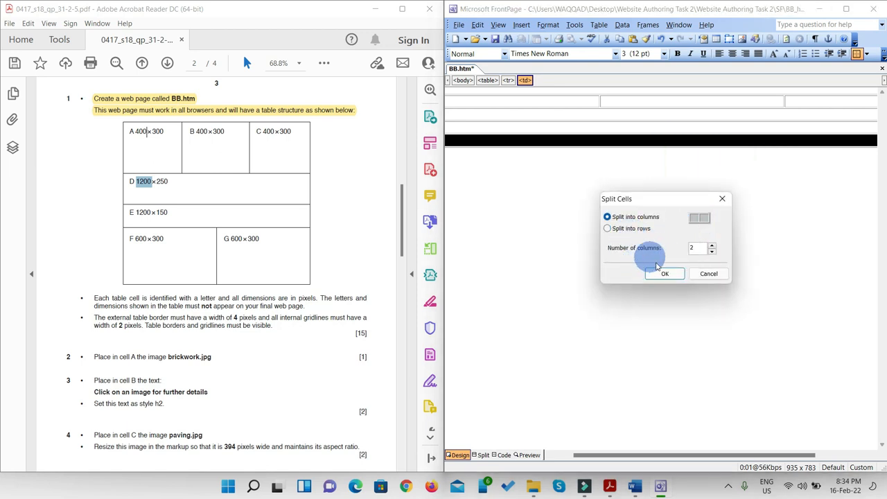
pyautogui.click(664, 273)
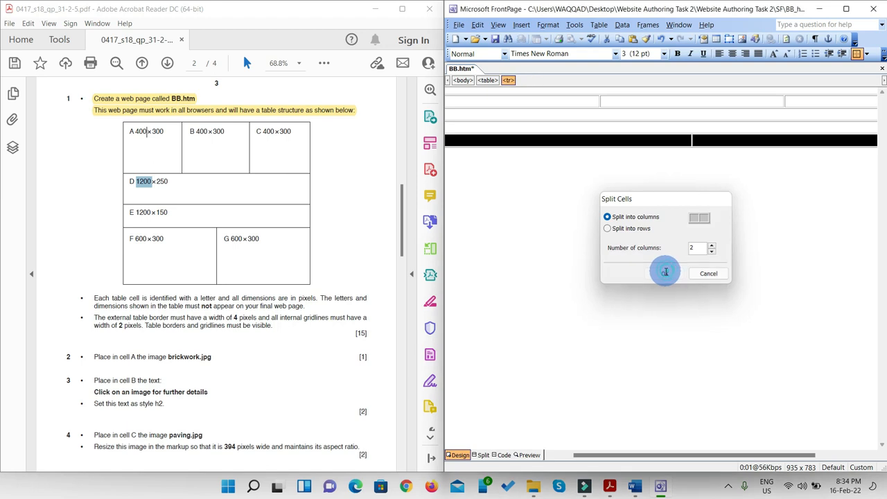
pyautogui.click(656, 142)
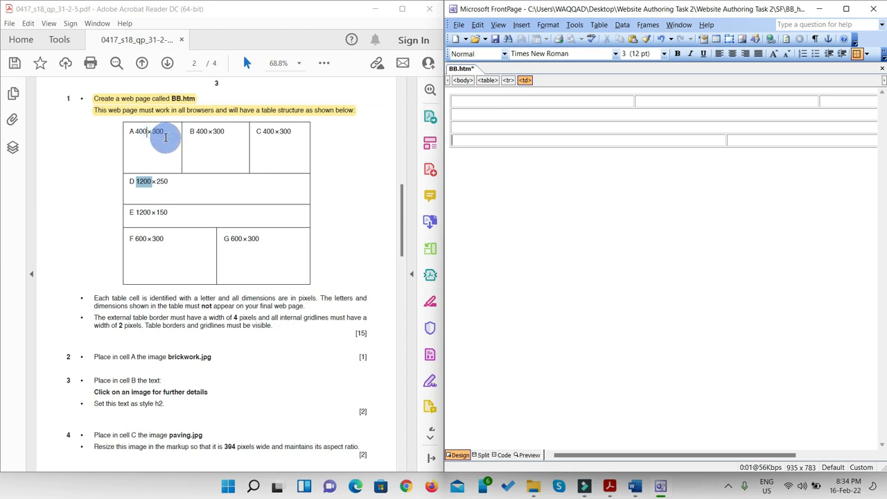
# - Set all three cells of the first row to 400 pixels wide and 300 pixels high
pyautogui.moveTo(593, 104); pyautogui.dragTo(793, 105)
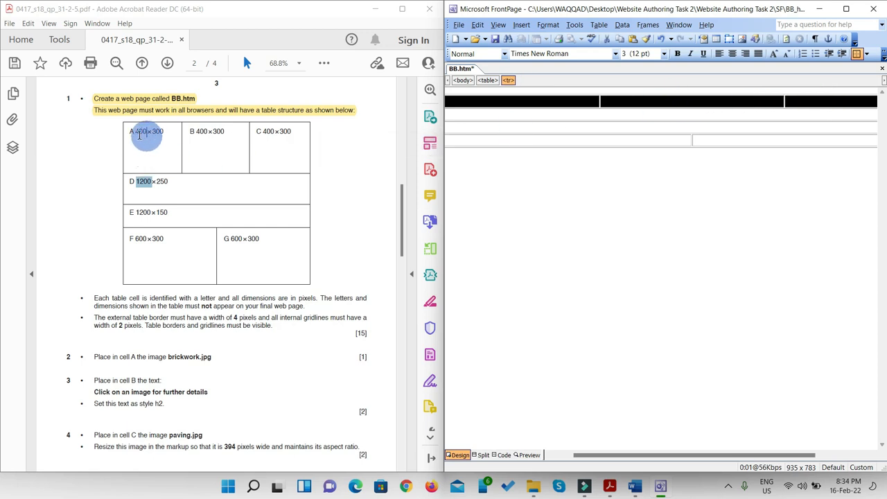
pyautogui.rightClick(685, 106)
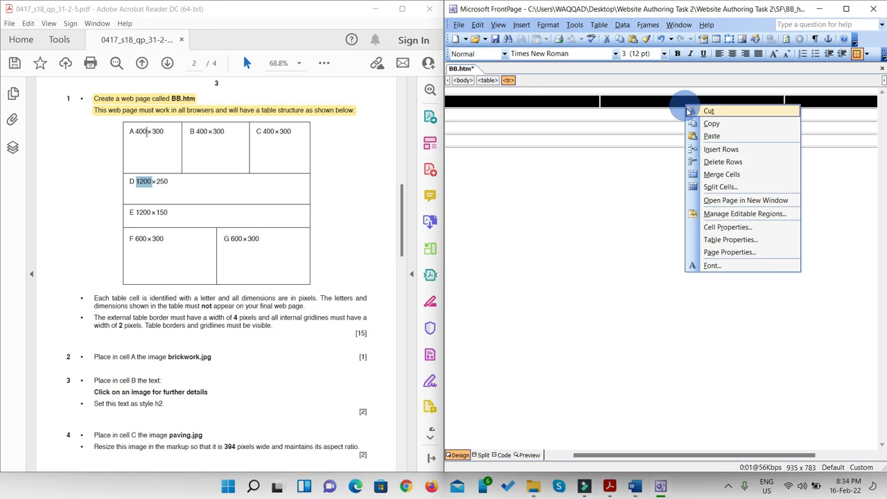
pyautogui.click(728, 227)
pyautogui.click(683, 159)
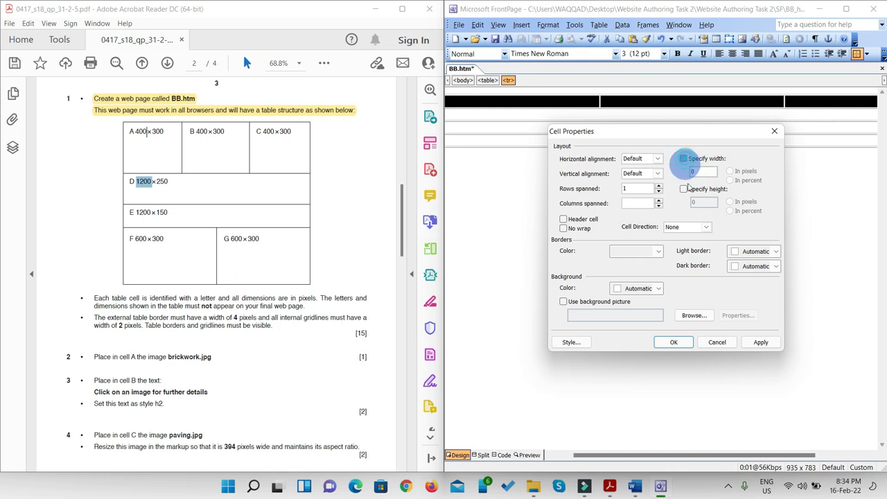
pyautogui.click(683, 188)
pyautogui.click(703, 172)
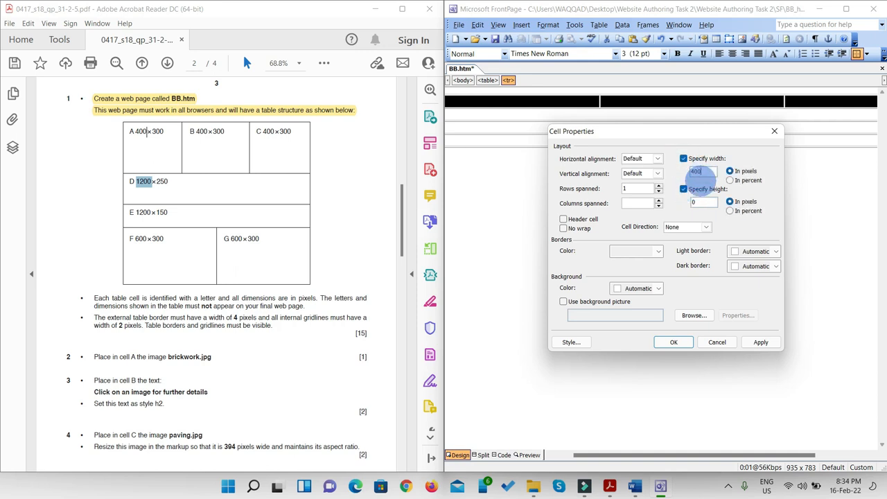
pyautogui.click(702, 207)
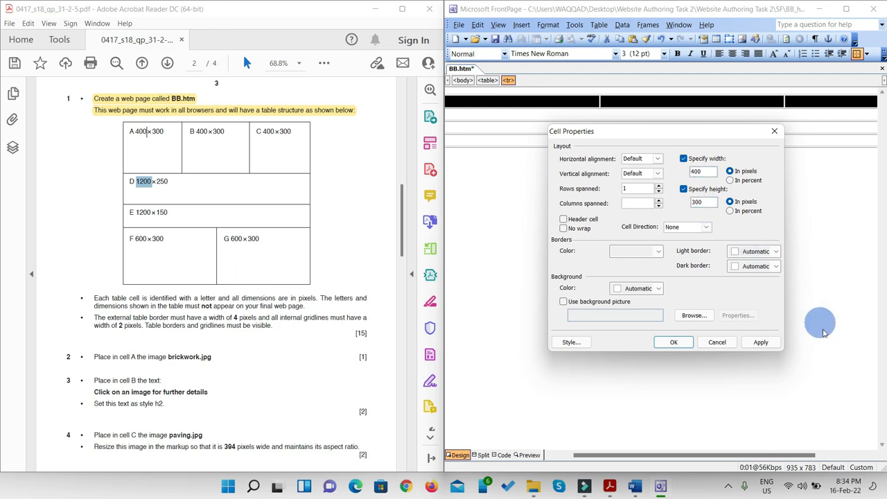
pyautogui.click(761, 341)
pyautogui.click(676, 342)
# - Set the second row's cell to 1200 pixels wide and 250 pixels high
pyautogui.click(558, 244)
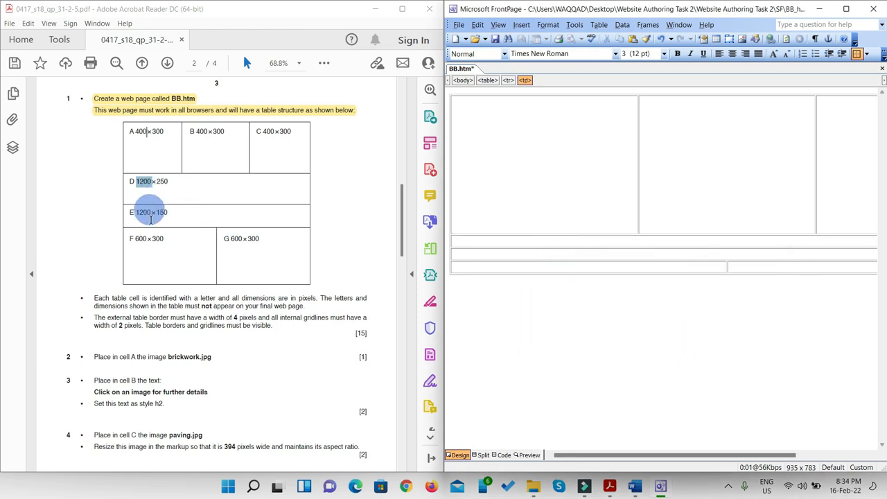
pyautogui.rightClick(540, 240)
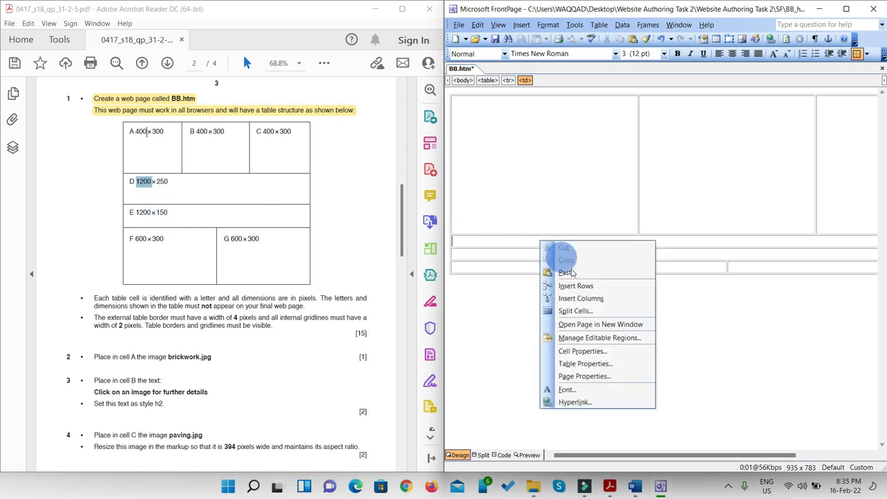
pyautogui.click(586, 351)
pyautogui.click(684, 158)
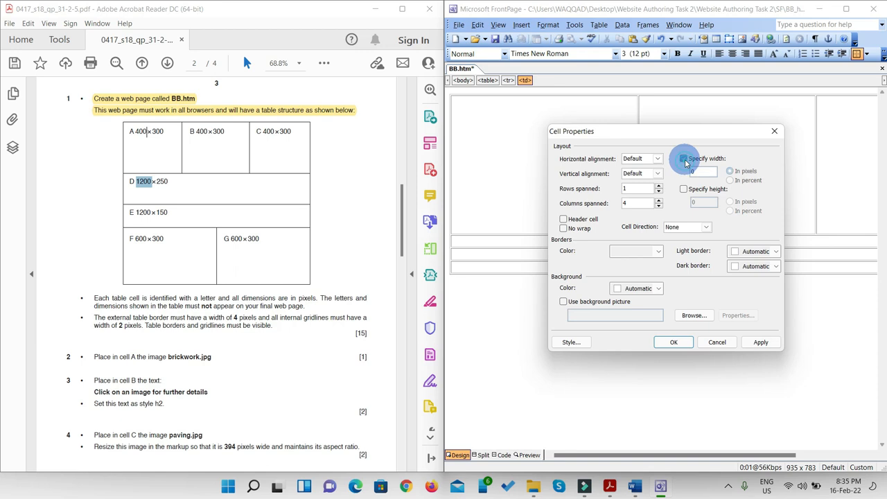
pyautogui.click(684, 190)
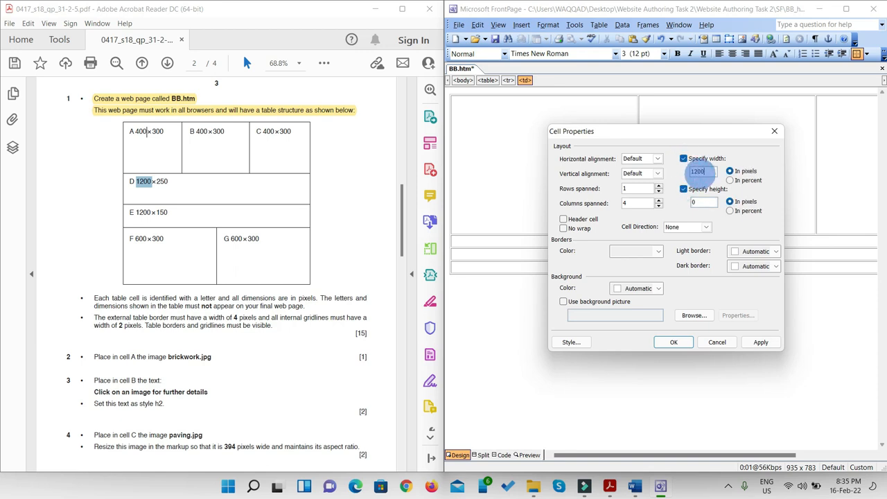
pyautogui.click(705, 201)
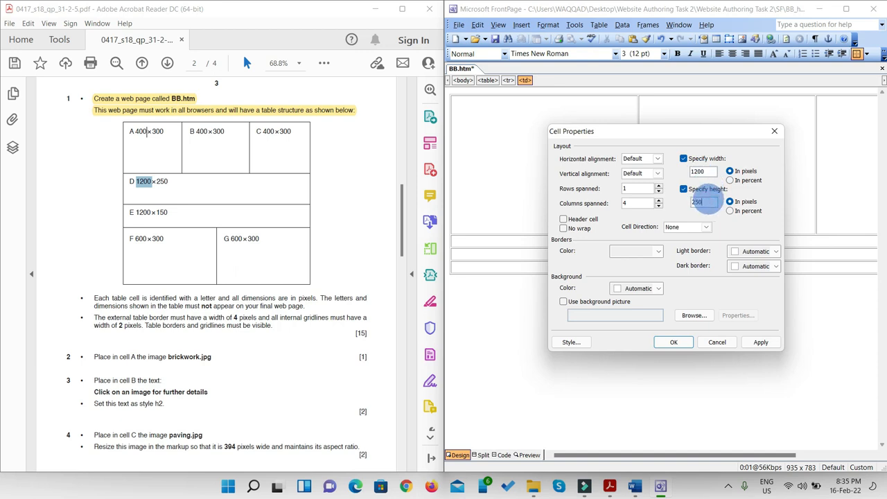
pyautogui.click(760, 342)
pyautogui.click(673, 342)
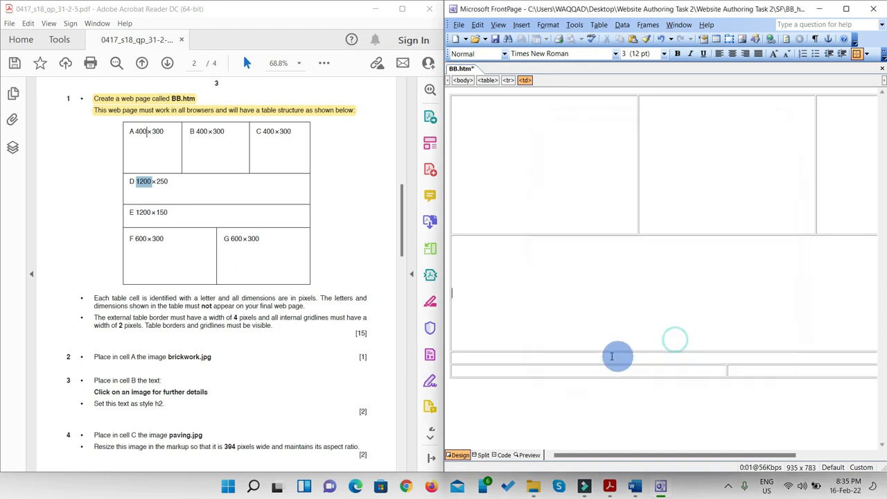
# - Set the third row's cell to 1200 pixels wide and 150 pixels high
pyautogui.rightClick(604, 357)
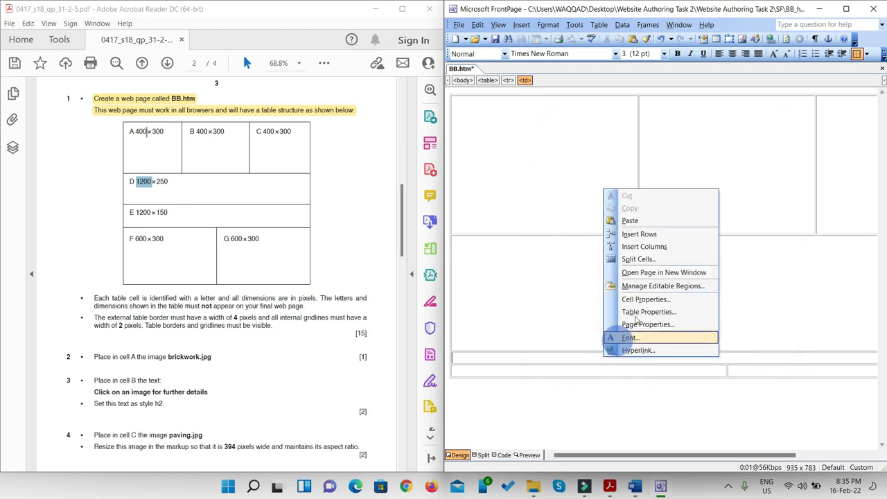
pyautogui.click(651, 305)
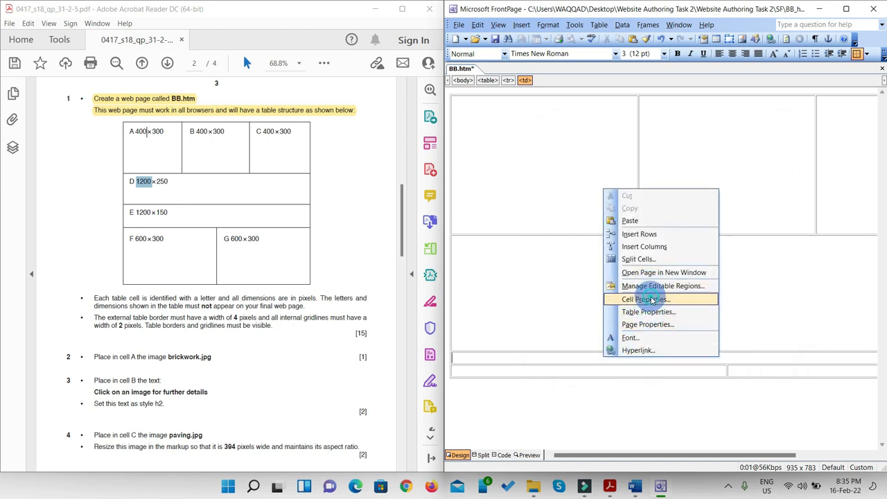
pyautogui.click(684, 159)
pyautogui.click(684, 188)
pyautogui.click(700, 173)
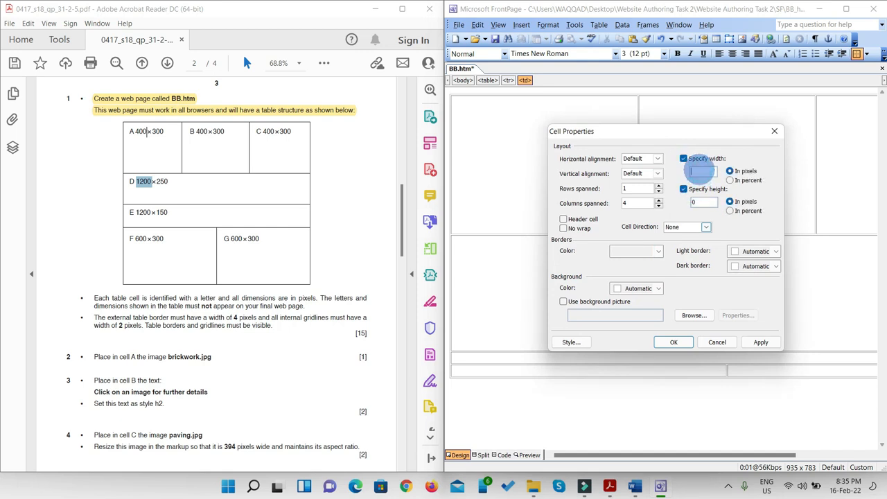
pyautogui.click(708, 197)
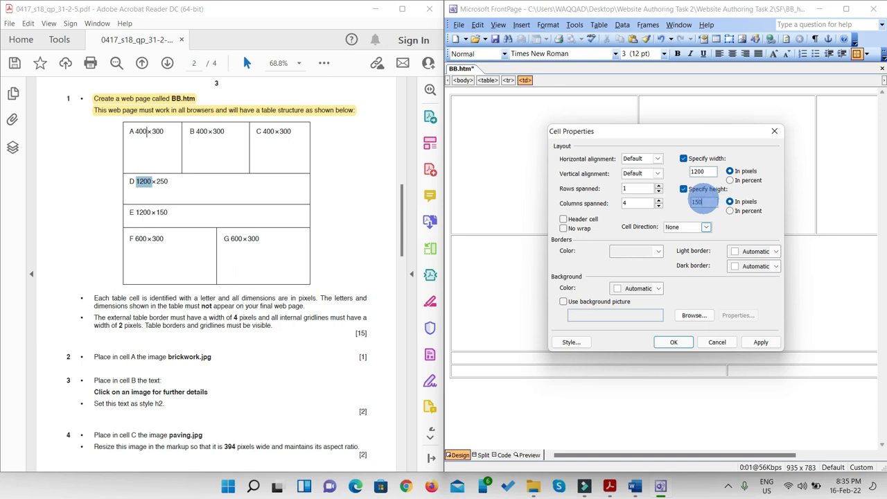
pyautogui.click(760, 341)
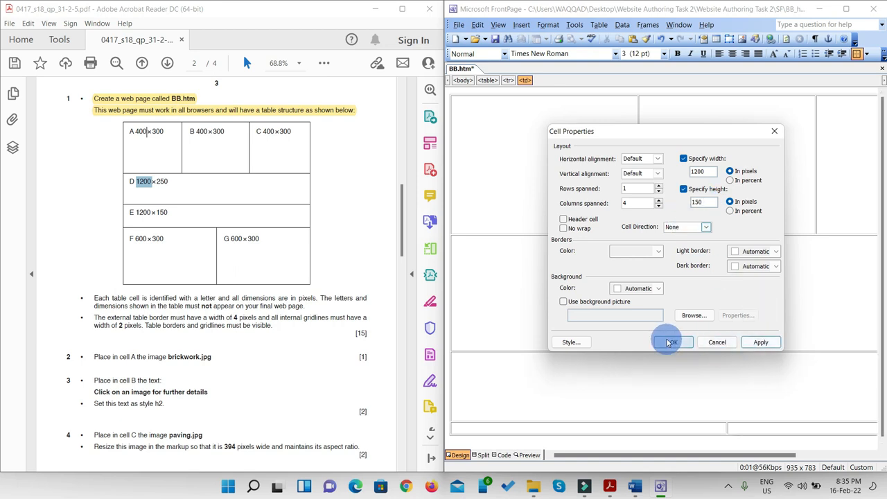
pyautogui.click(674, 341)
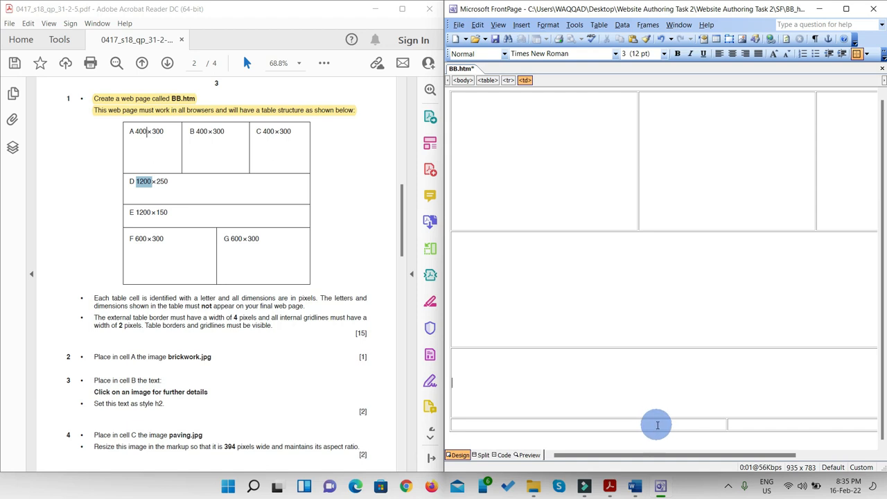
# - Set both cells of the fourth row to 600 pixels wide and 300 pixels high
pyautogui.moveTo(657, 425); pyautogui.dragTo(743, 425)
pyautogui.rightClick(745, 428)
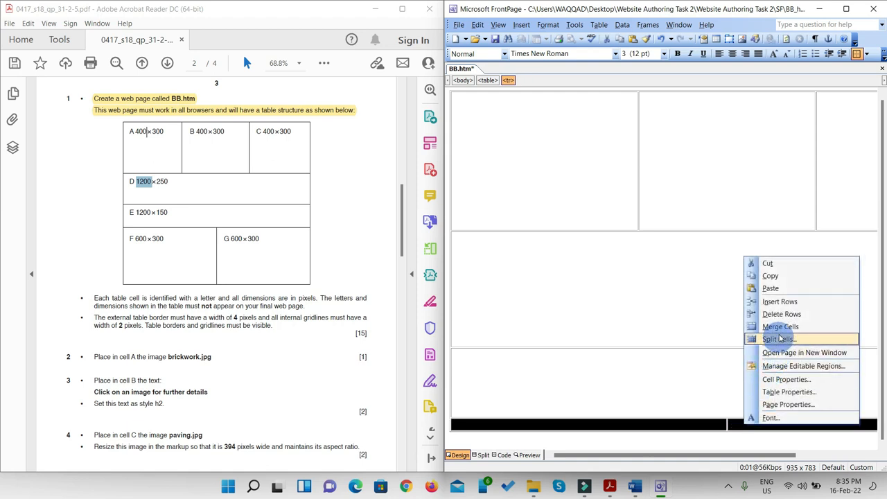
pyautogui.click(785, 379)
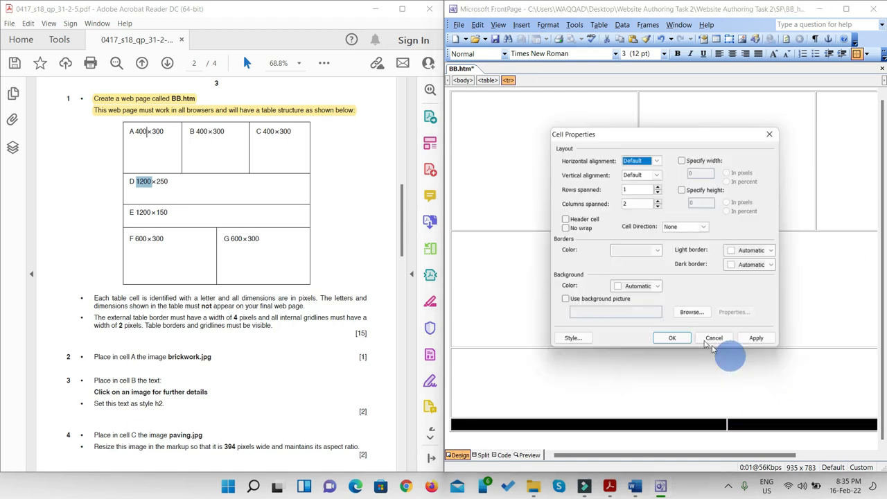
pyautogui.click(685, 190)
pyautogui.click(699, 172)
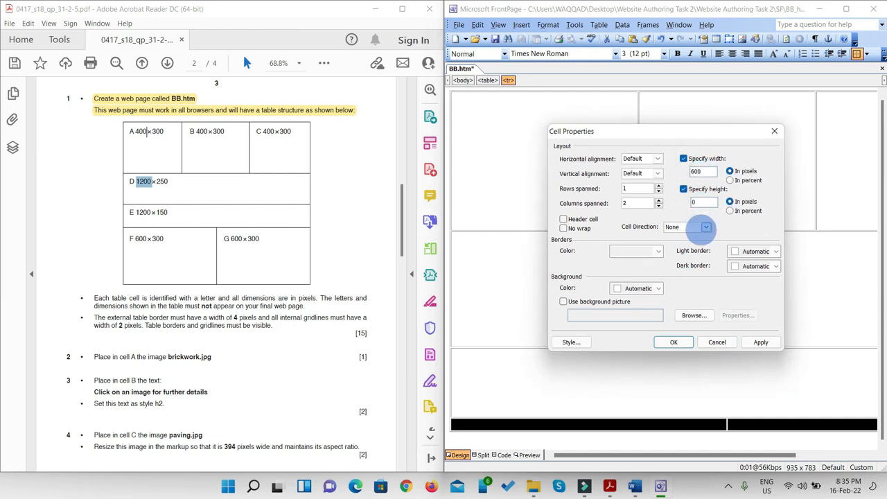
pyautogui.doubleClick(708, 202)
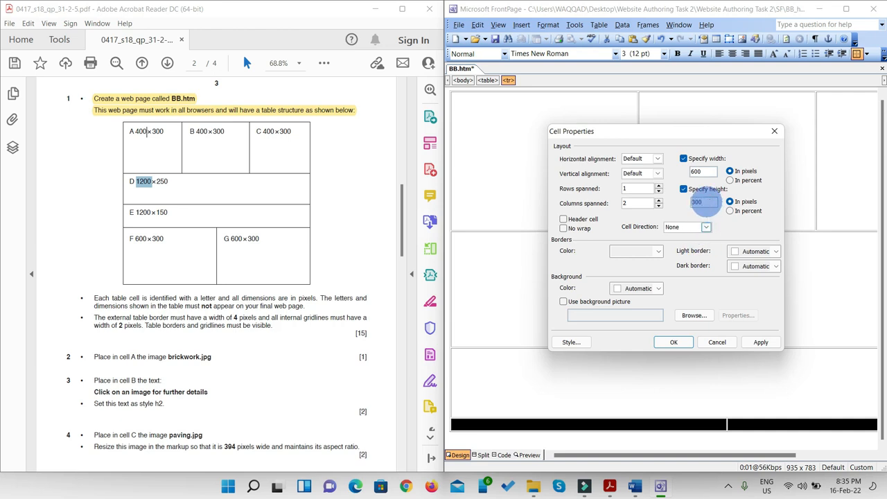
pyautogui.click(761, 343)
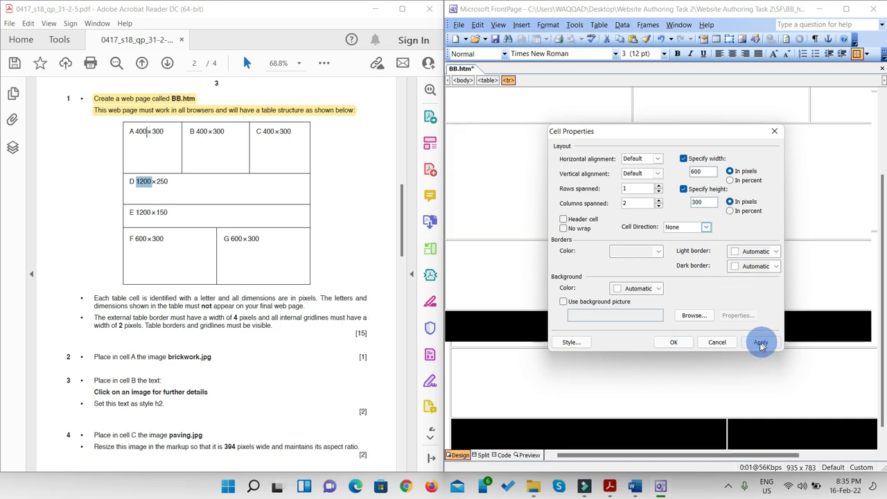
# - Accept the fourth row's cell properties with a width of 600 and a height of 300 pixels
pyautogui.click(683, 342)
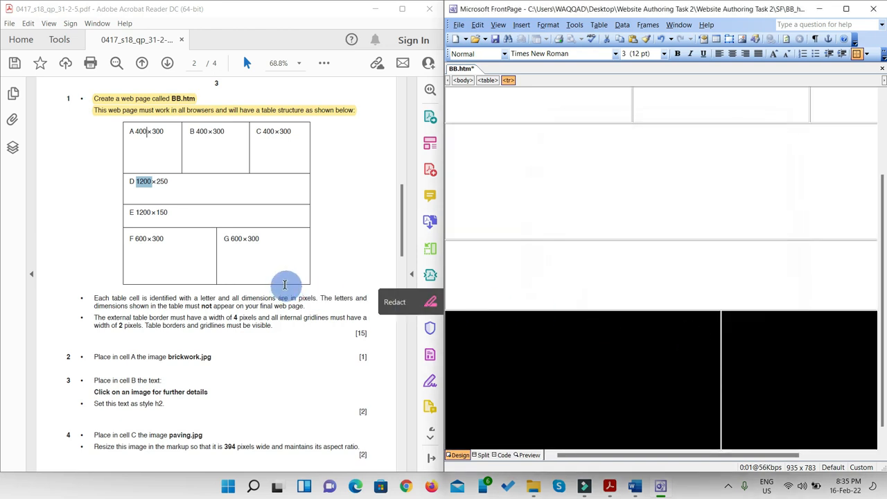
# - Highlight question 1's two bullet points about cell letters, pixel dimensions and border widths in the exam paper PDF
pyautogui.scroll(-3, 284, 284)
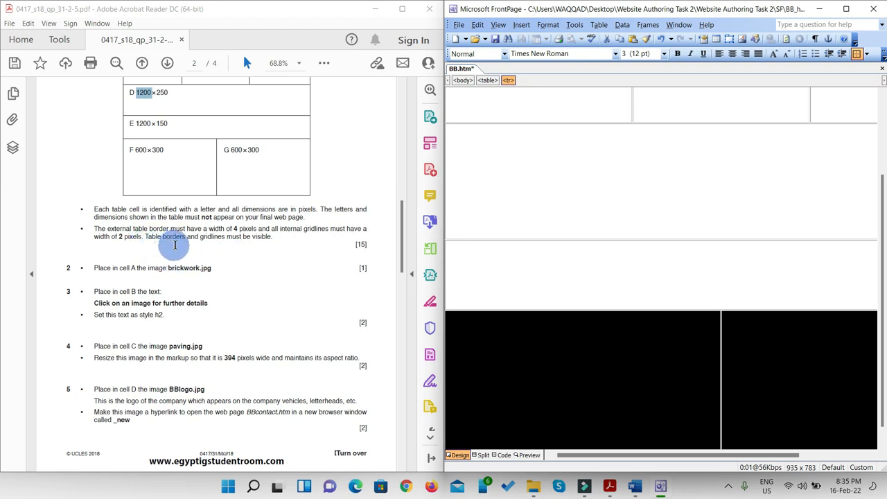
pyautogui.doubleClick(309, 209)
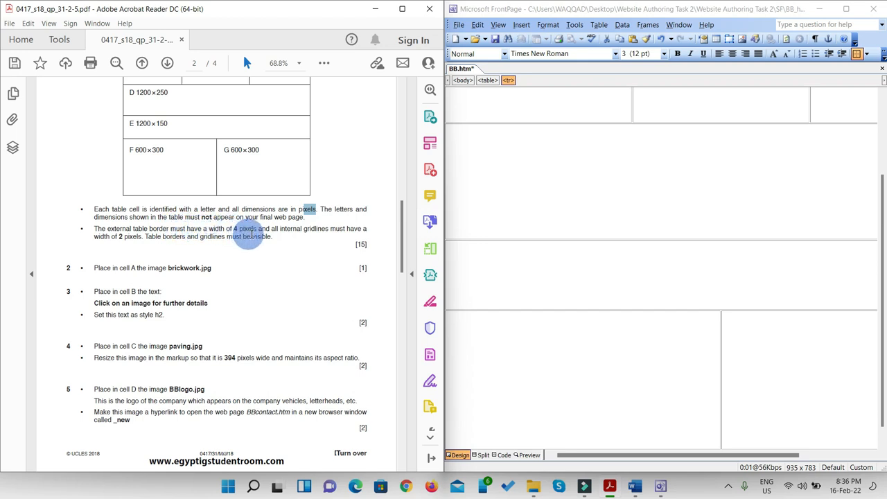
pyautogui.doubleClick(227, 150)
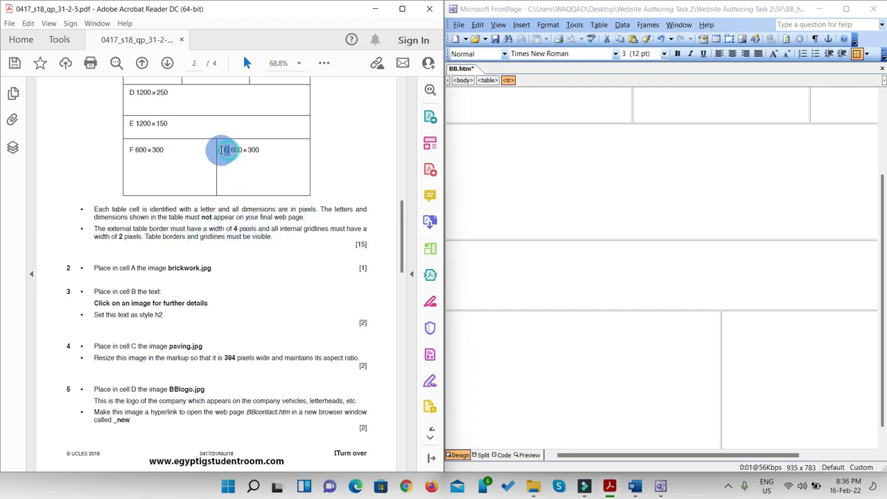
pyautogui.doubleClick(130, 150)
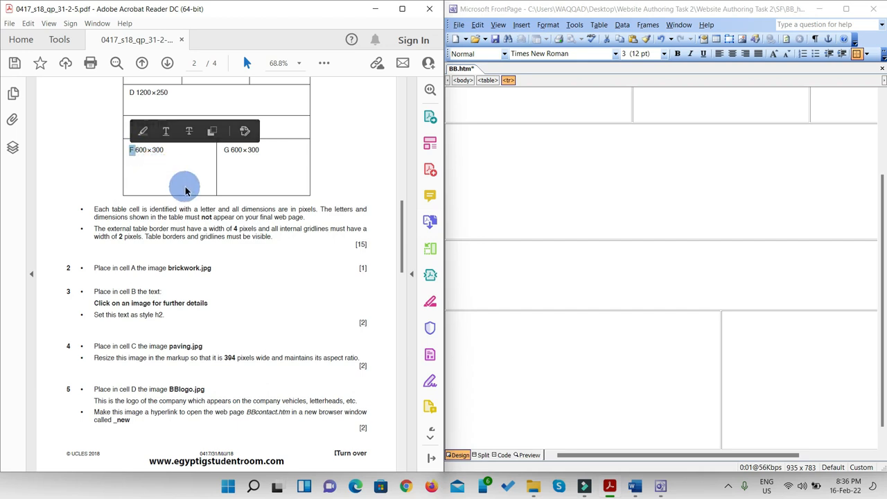
pyautogui.scroll(1, 185, 191)
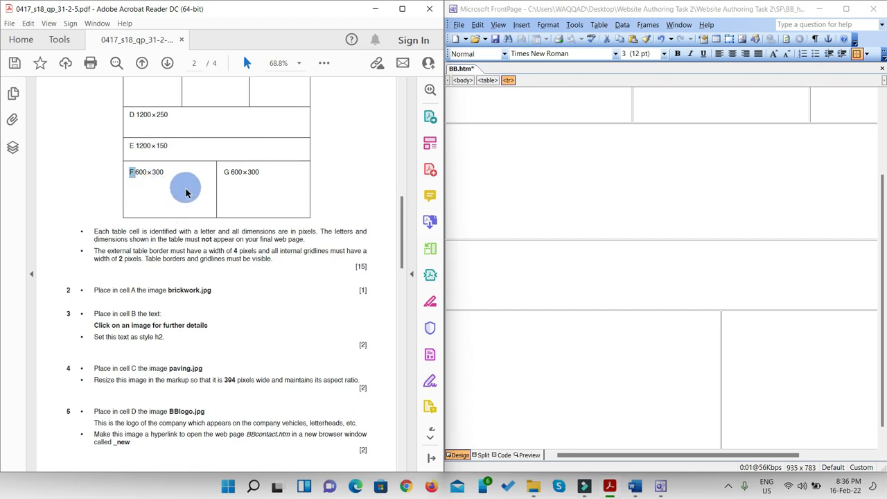
pyautogui.scroll(-1, 190, 204)
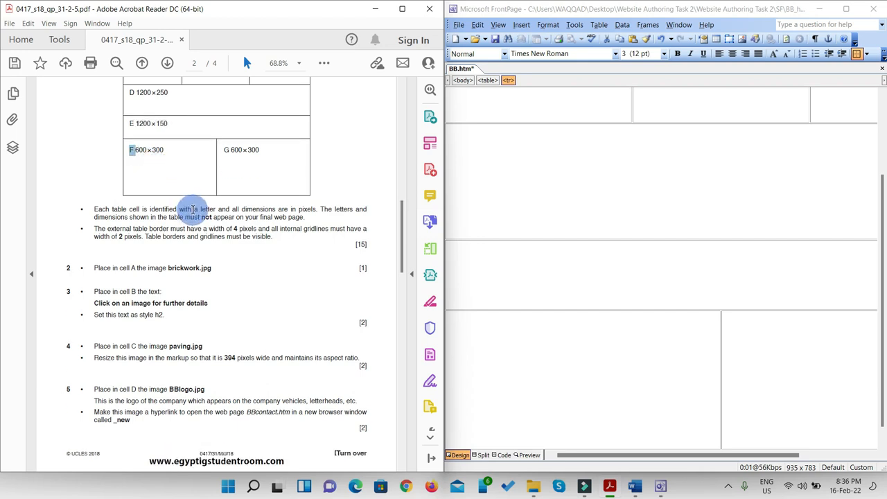
pyautogui.scroll(-1, 208, 236)
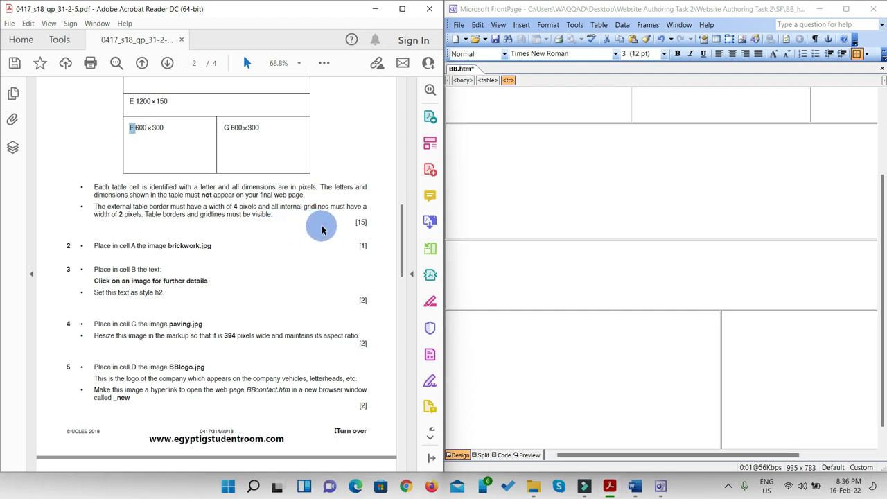
pyautogui.moveTo(277, 215); pyautogui.dragTo(95, 208)
pyautogui.click(253, 221)
pyautogui.moveTo(270, 221); pyautogui.dragTo(101, 197)
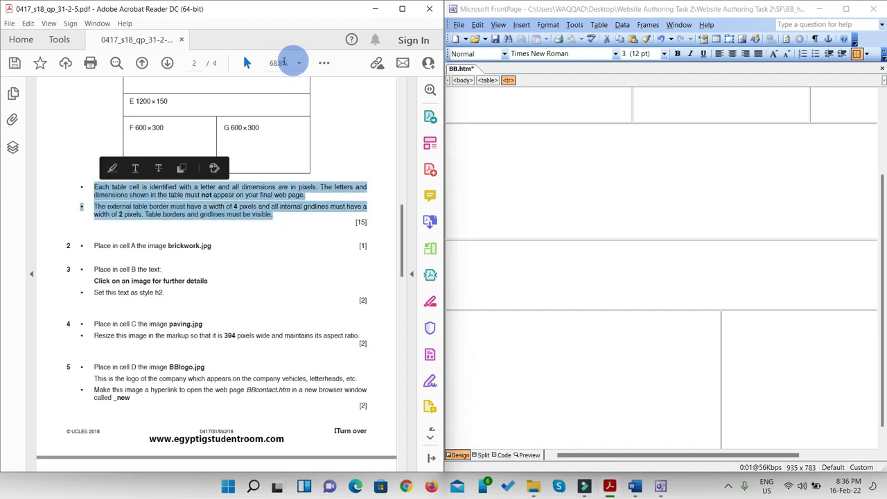
pyautogui.click(324, 63)
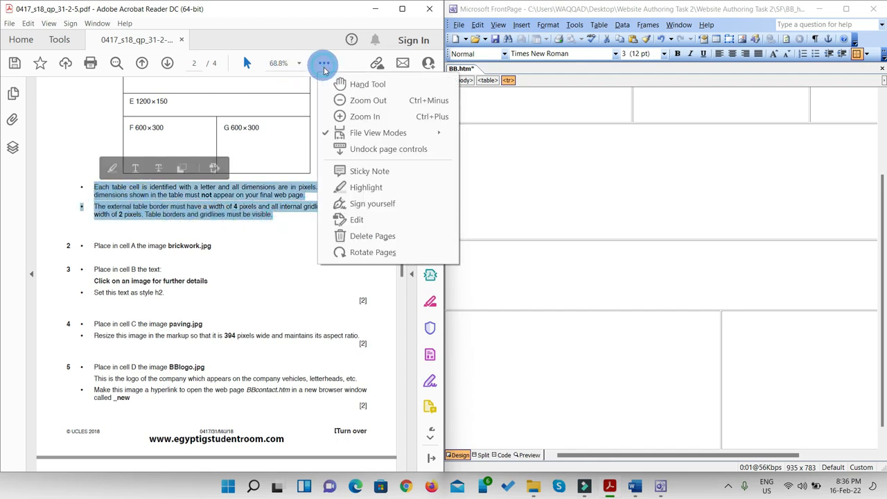
pyautogui.click(365, 188)
# - Arrange the BB_html folder window side by side with the BB.htm page in FrontPage
pyautogui.scroll(-3, 216, 234)
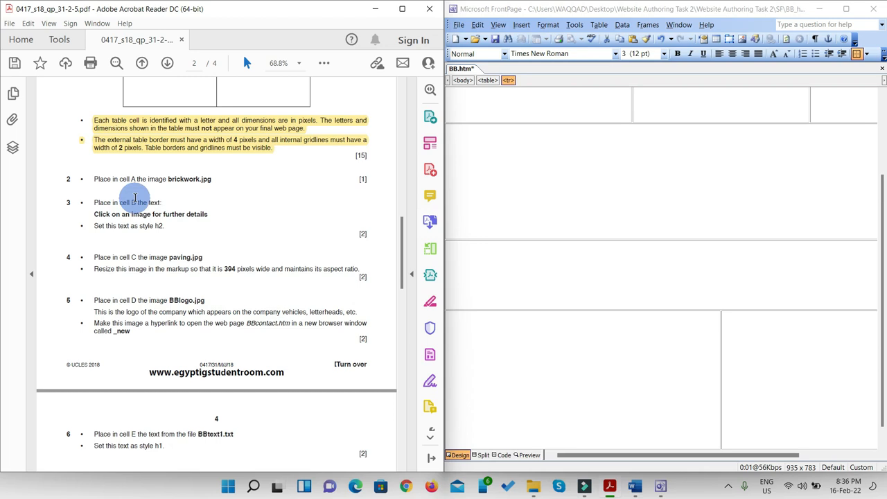
pyautogui.scroll(4, 165, 198)
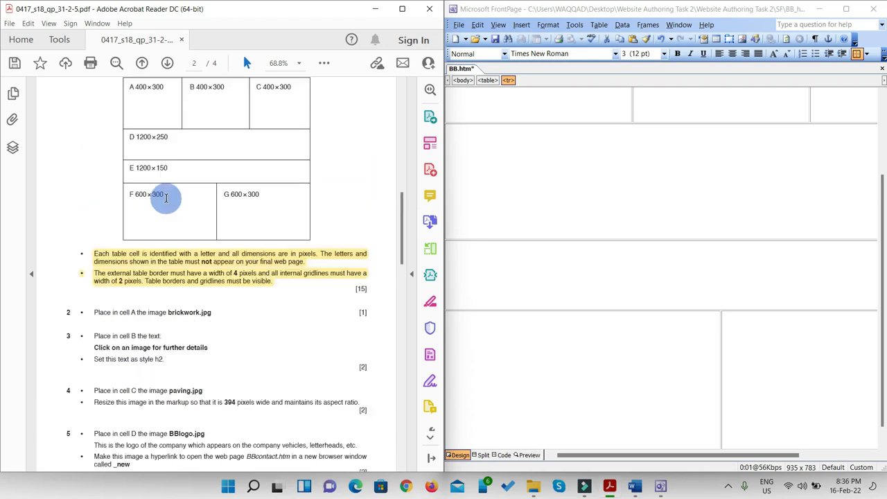
pyautogui.scroll(-1, 170, 202)
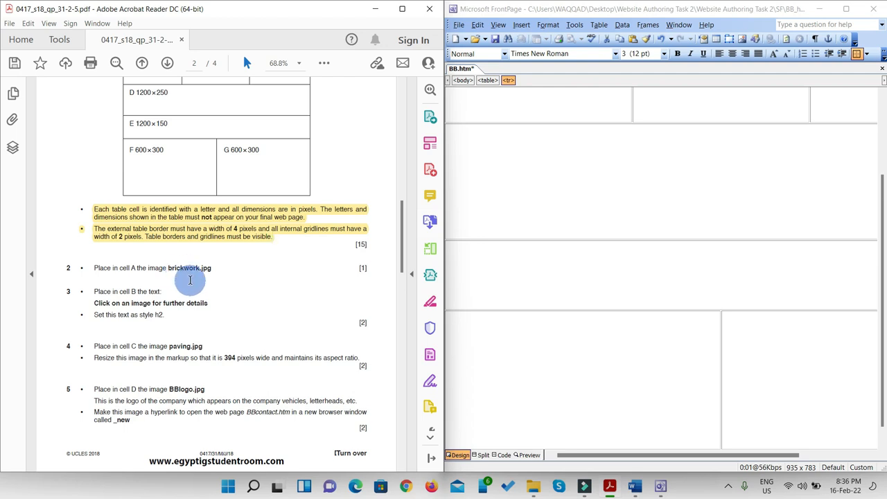
pyautogui.press('super+Right')
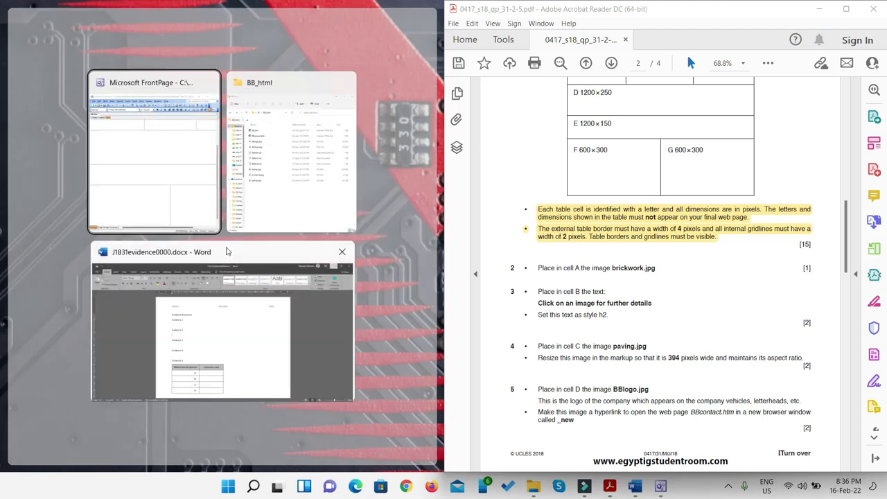
pyautogui.click(273, 181)
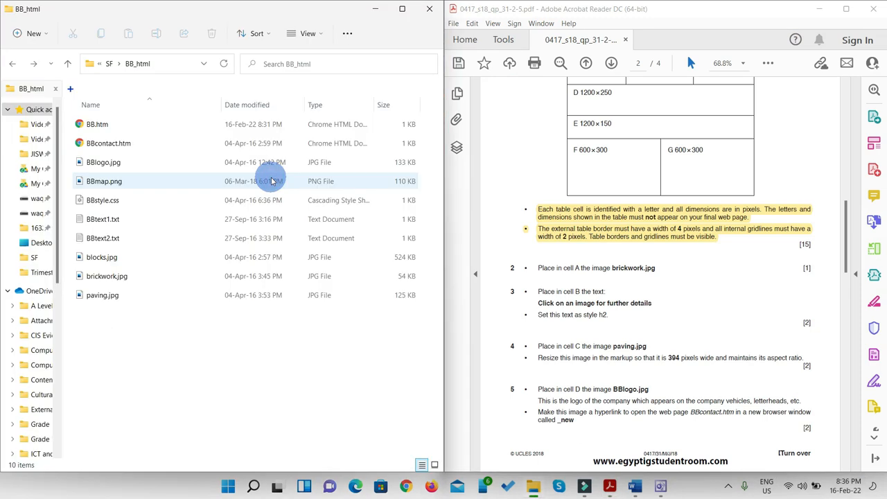
pyautogui.click(661, 488)
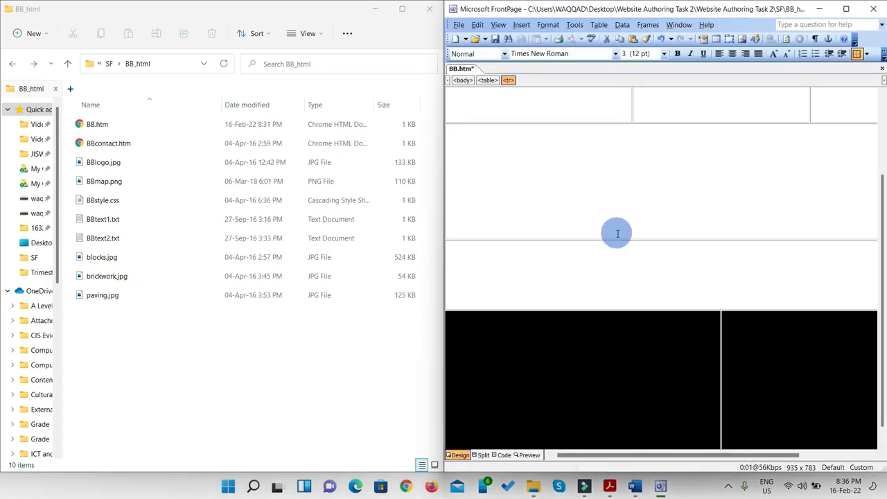
# - Insert the image brickwork.jpg from the BB_html folder into cell A, the first cell of the top row
pyautogui.click(617, 233)
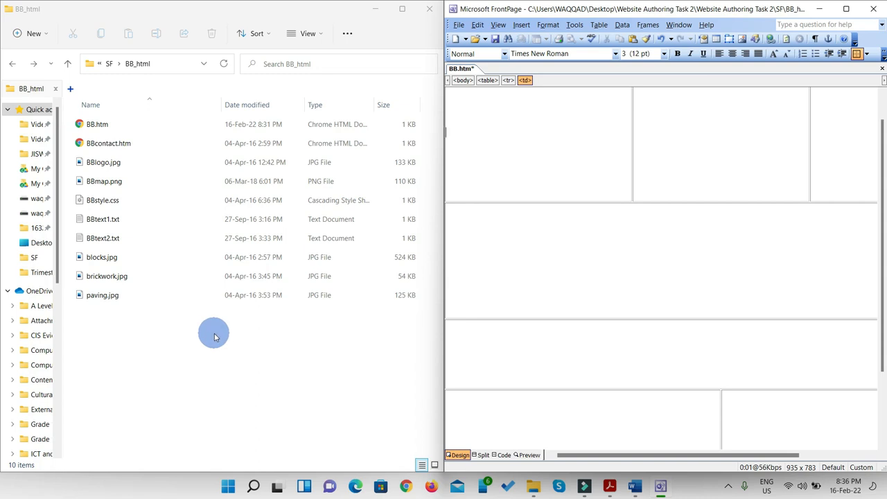
pyautogui.click(100, 275)
pyautogui.moveTo(499, 139); pyautogui.dragTo(499, 136)
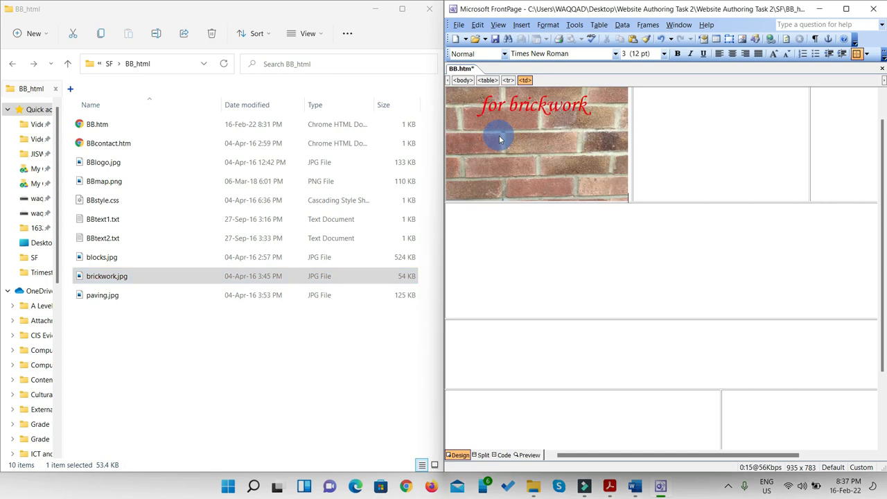
# - Following question 3 of the exam paper, enter "Click on an image for further details" in cell B
pyautogui.click(609, 489)
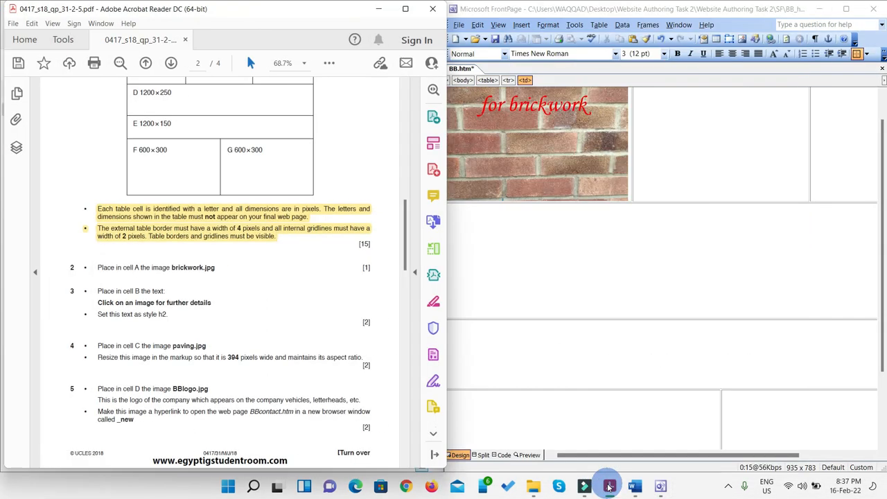
pyautogui.scroll(-1, 243, 291)
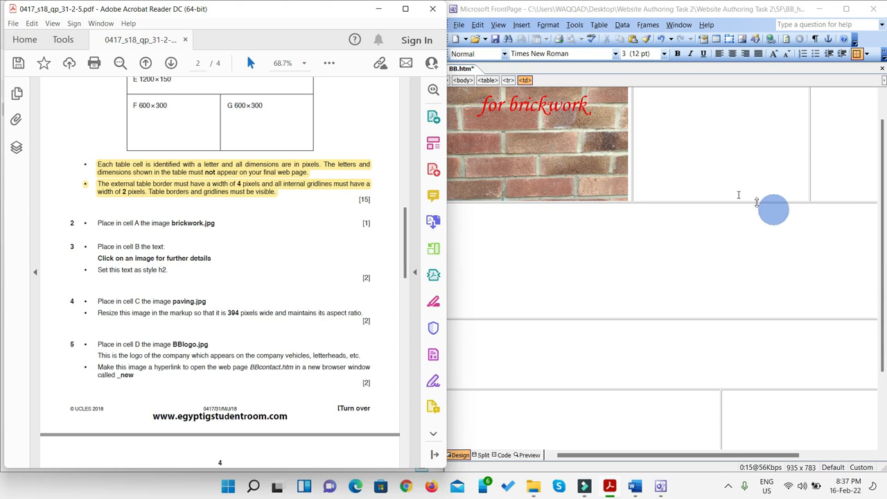
pyautogui.click(675, 158)
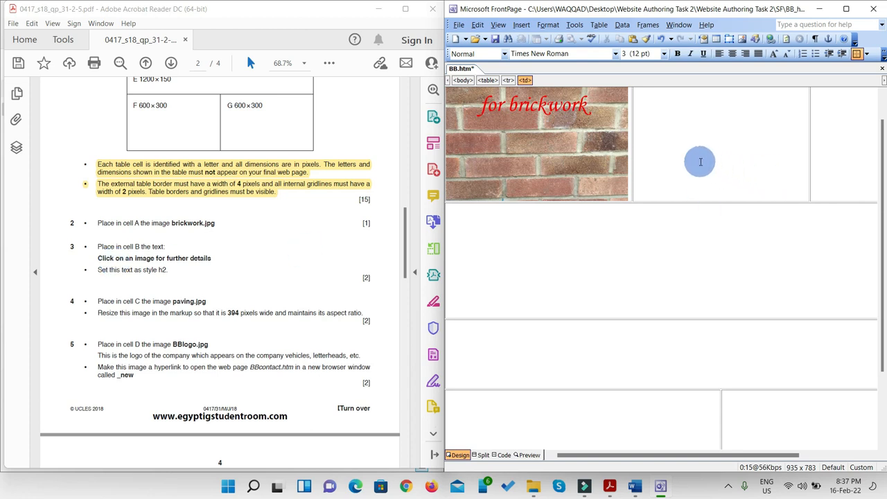
pyautogui.write('Click on an image for further details')
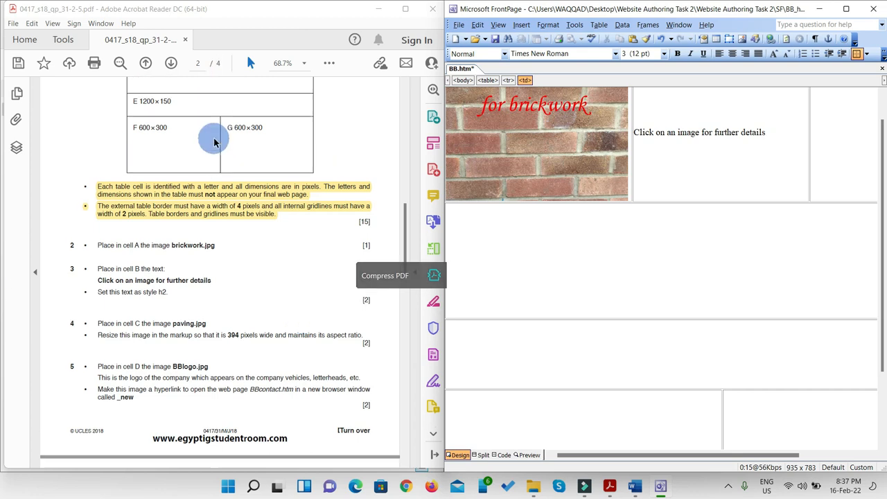
# - Apply the Heading 2 style to the text in cell B
pyautogui.scroll(3, 212, 132)
pyautogui.scroll(-2, 214, 167)
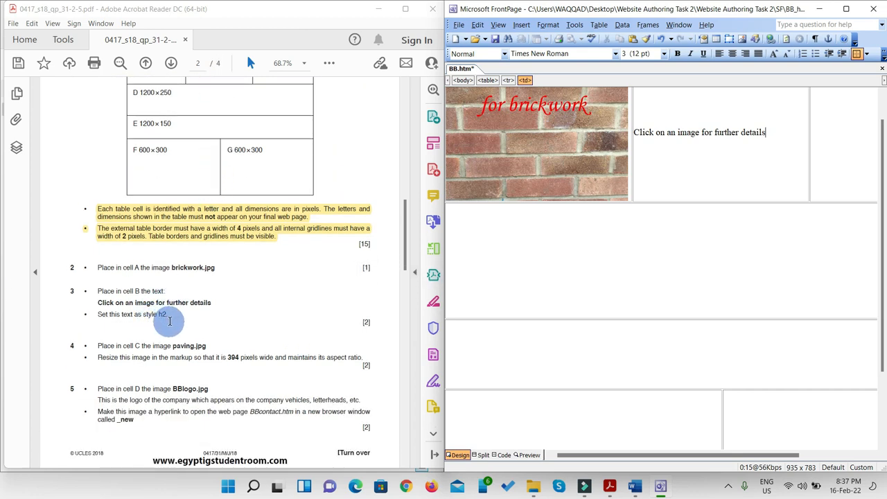
pyautogui.moveTo(768, 132); pyautogui.dragTo(639, 134)
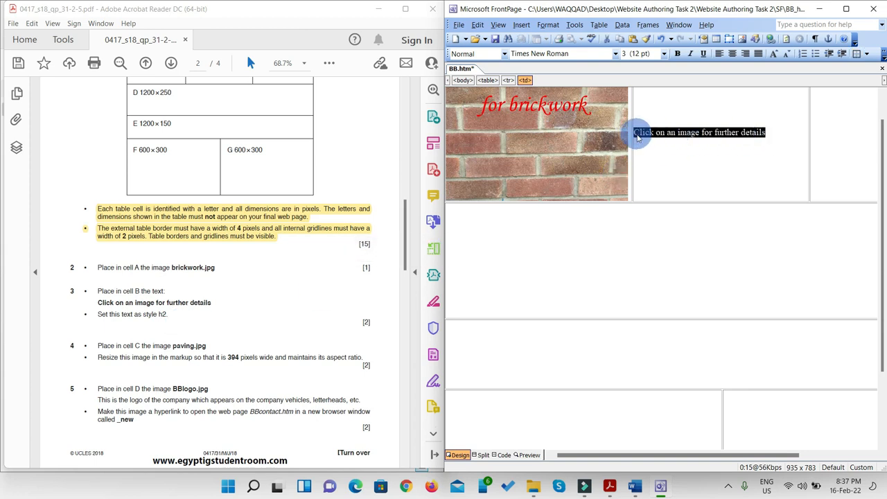
pyautogui.click(505, 54)
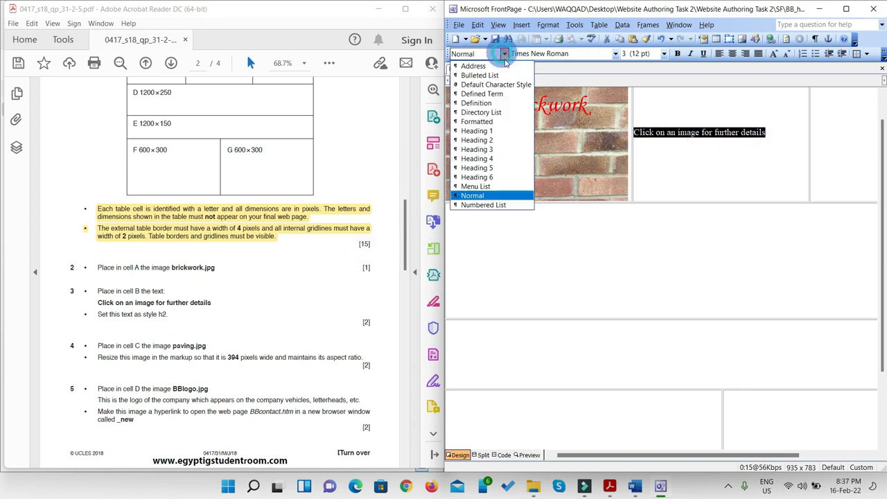
pyautogui.click(485, 140)
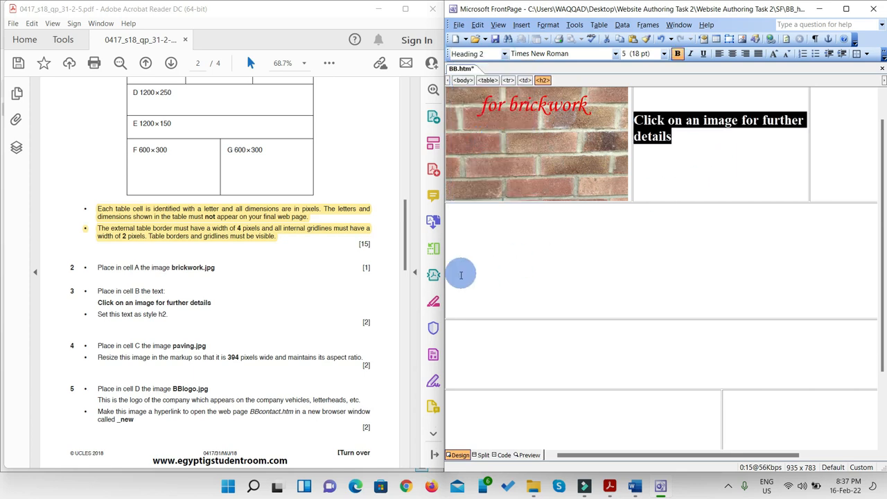
# - Insert the image paving.jpg from the BB_html folder into cell C, the last cell of the top row
pyautogui.scroll(-2, 256, 291)
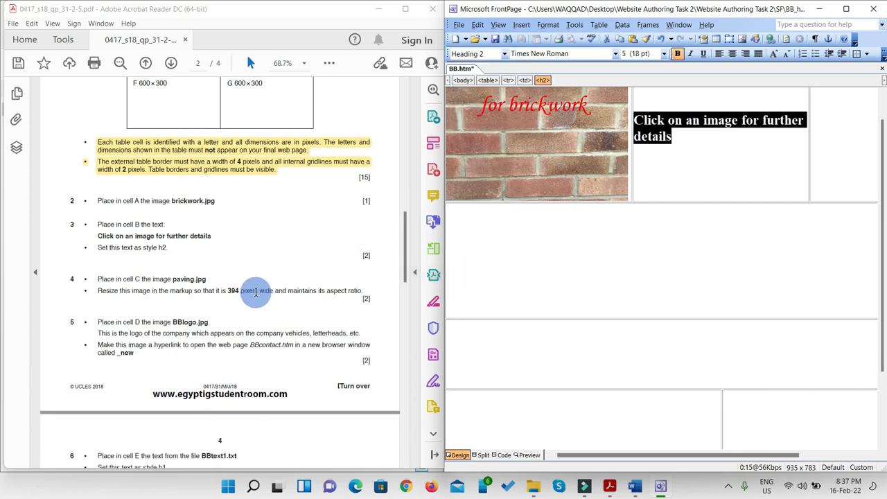
pyautogui.scroll(-2, 256, 292)
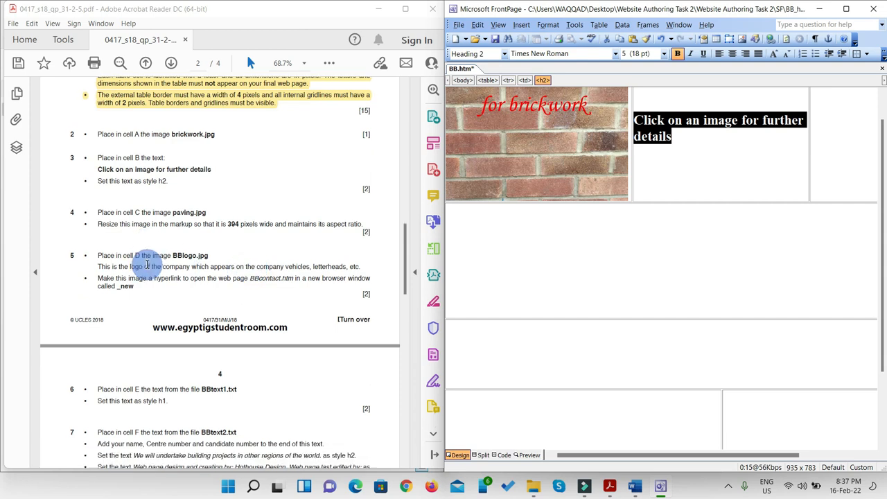
pyautogui.click(817, 158)
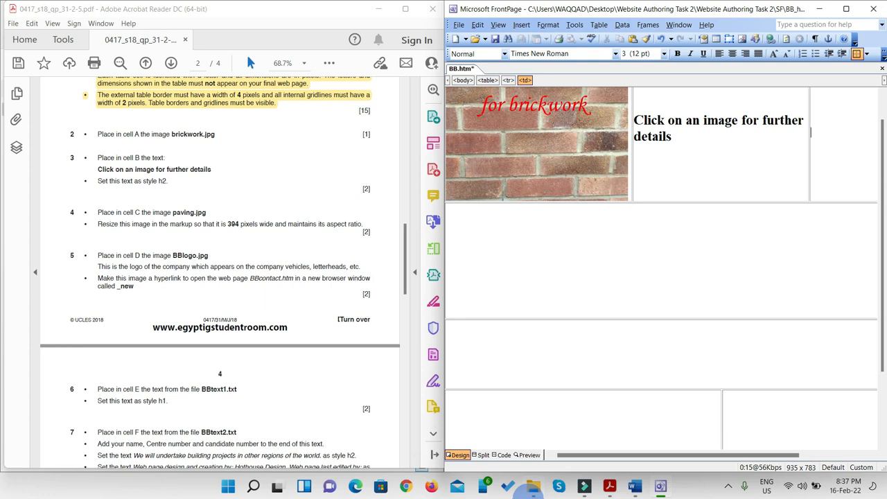
pyautogui.click(533, 488)
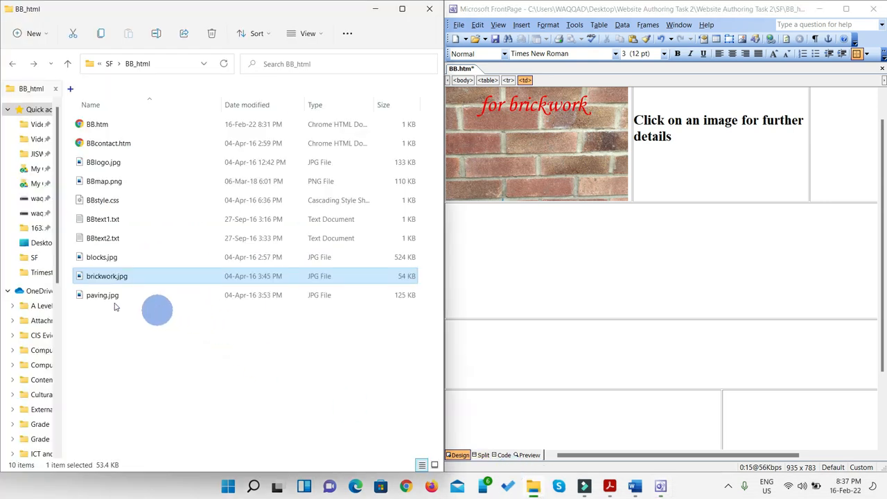
pyautogui.click(97, 295)
pyautogui.click(829, 148)
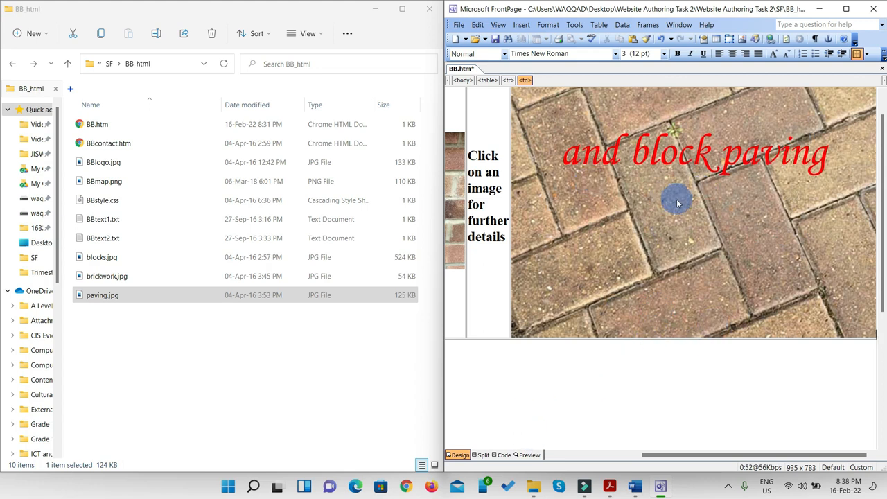
# - Return to the exam paper PDF and highlight questions 2 and 3, covering the cell A image and the cell B text
pyautogui.click(610, 486)
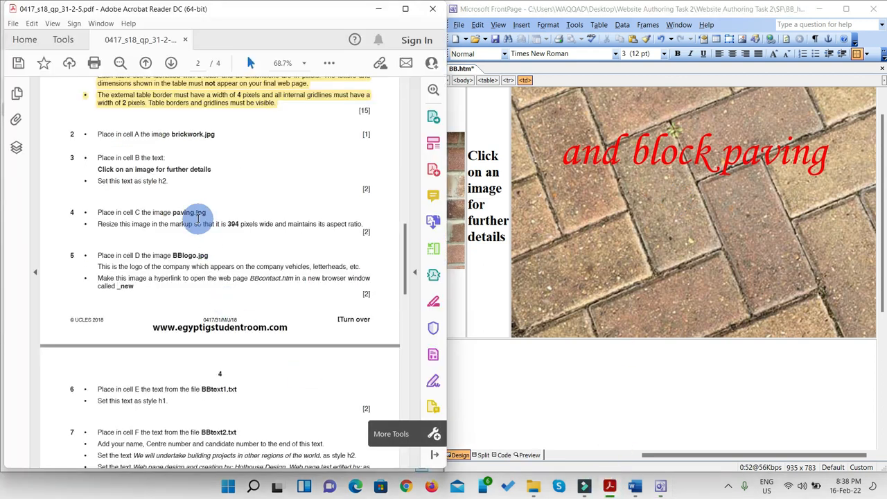
pyautogui.scroll(-1, 197, 219)
pyautogui.scroll(-1, 198, 218)
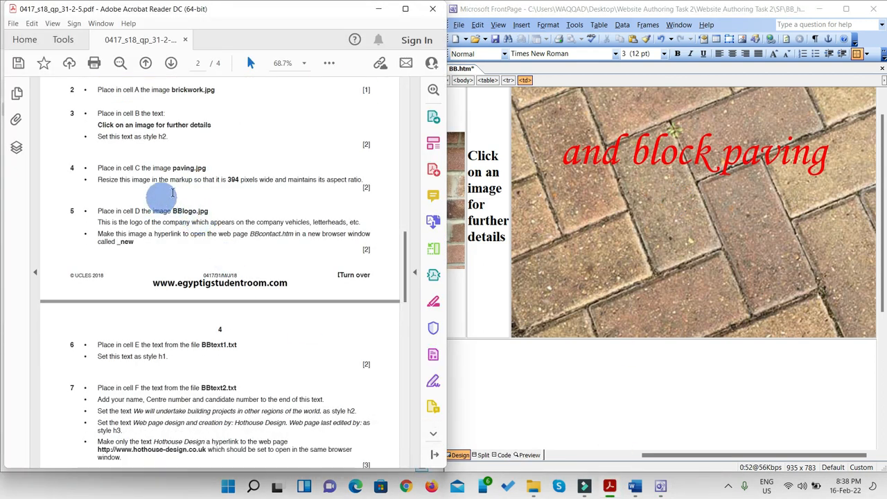
pyautogui.scroll(2, 206, 205)
pyautogui.moveTo(170, 182); pyautogui.dragTo(97, 128)
pyautogui.click(341, 63)
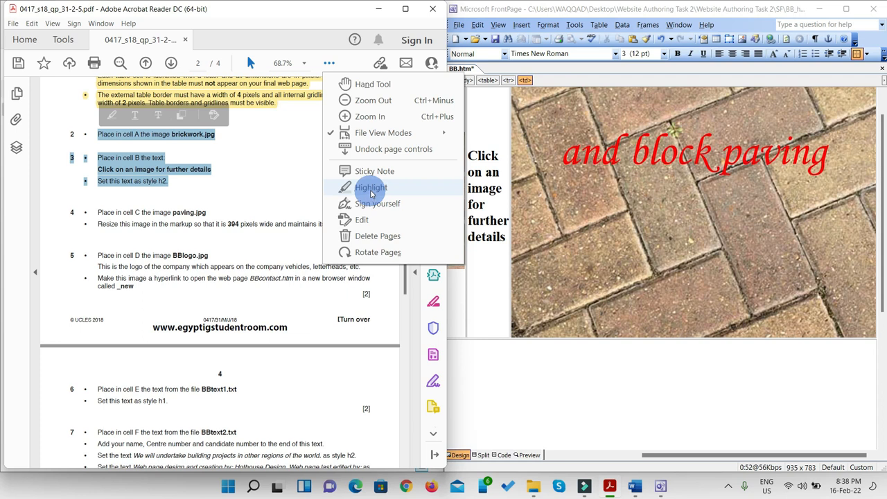
pyautogui.click(371, 188)
pyautogui.scroll(-1, 214, 256)
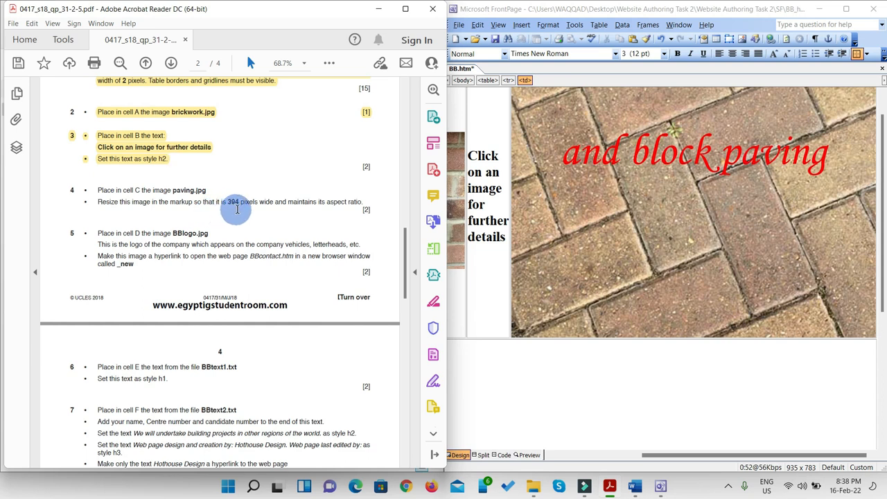
# - Resize the paving image in cell C to 394 pixels wide, keeping its aspect ratio
pyautogui.click(632, 183)
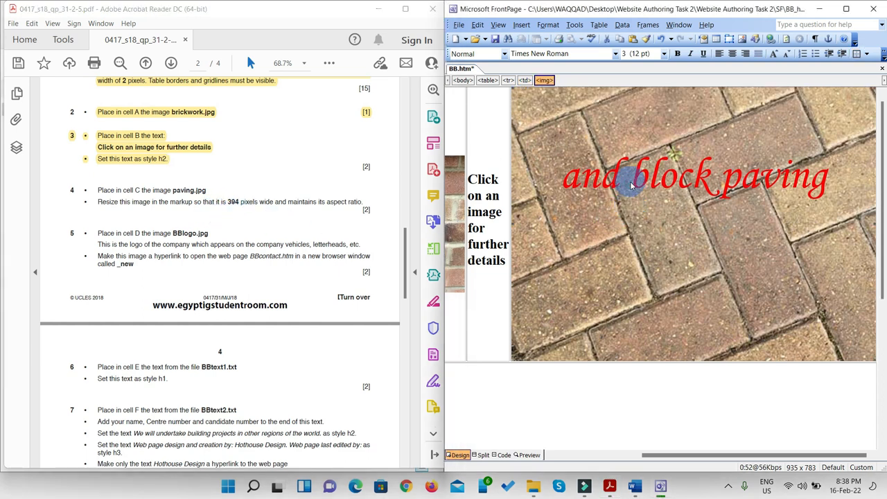
pyautogui.rightClick(632, 186)
pyautogui.click(678, 334)
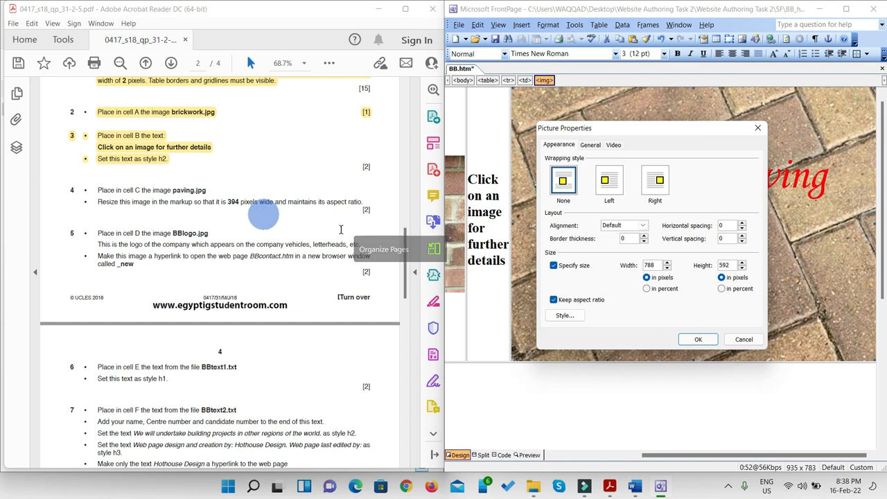
pyautogui.moveTo(662, 266); pyautogui.dragTo(634, 268)
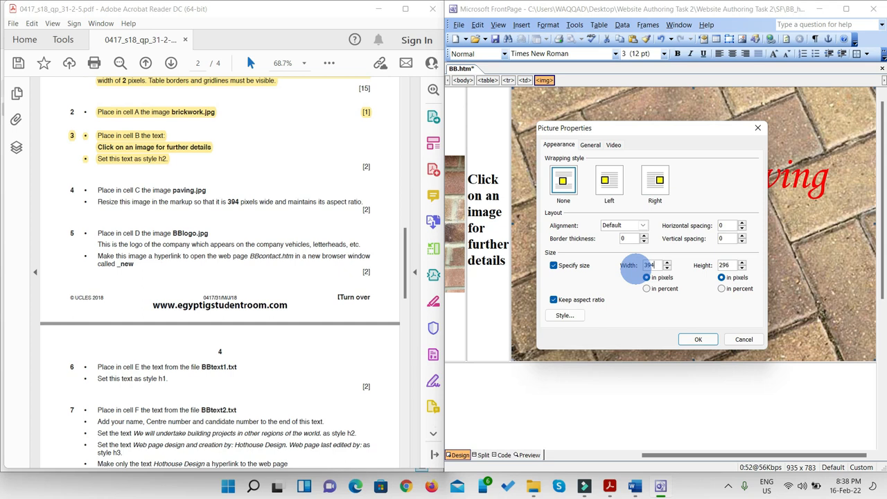
pyautogui.click(721, 276)
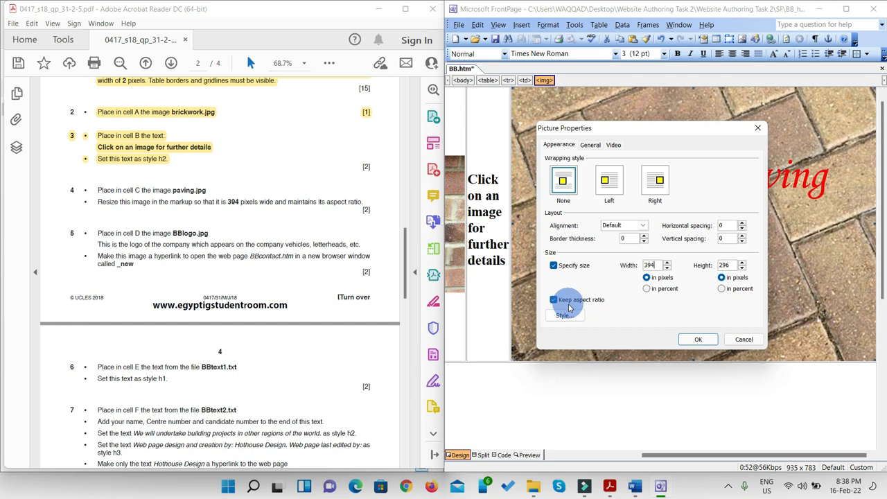
pyautogui.click(698, 339)
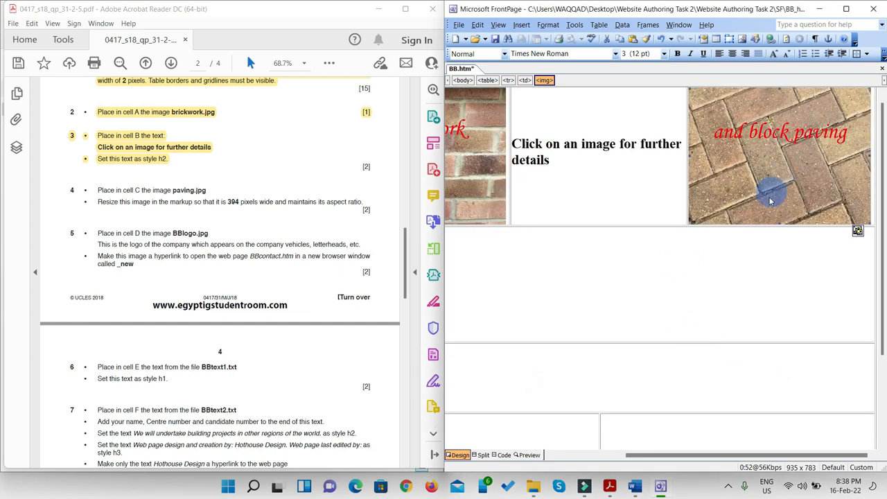
# - Insert the image BBlogo.jpg from the BB_html folder into cell D, the full-width cell below the top row
pyautogui.scroll(-1, 262, 267)
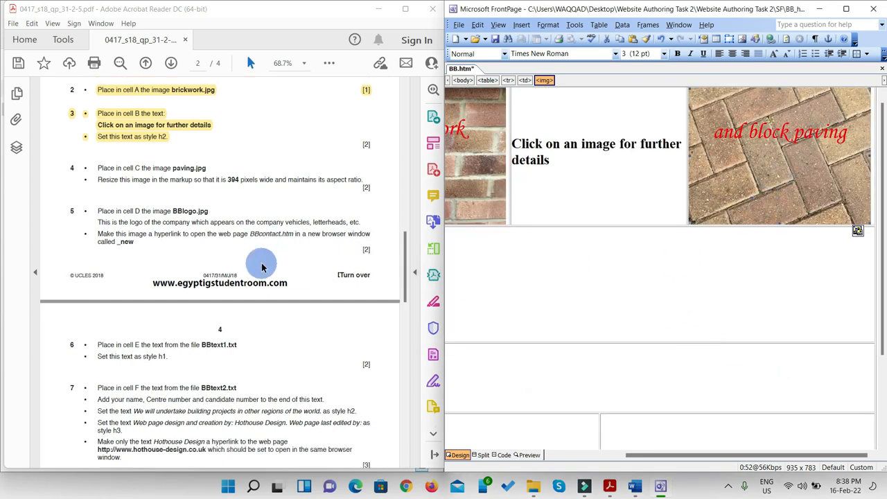
pyautogui.scroll(-1, 262, 267)
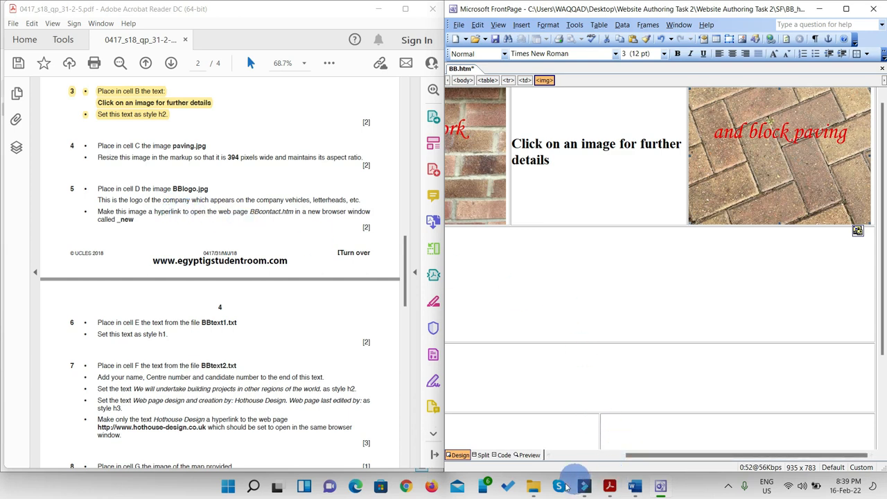
pyautogui.click(536, 489)
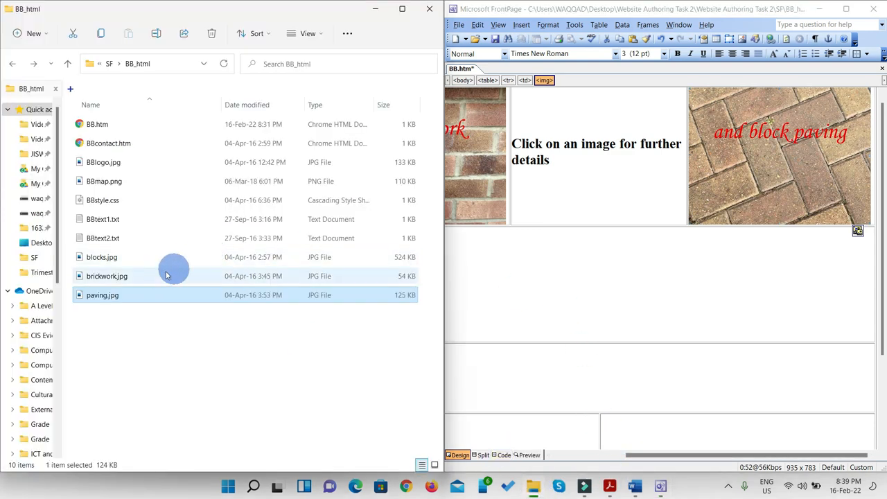
pyautogui.moveTo(95, 162); pyautogui.dragTo(578, 287)
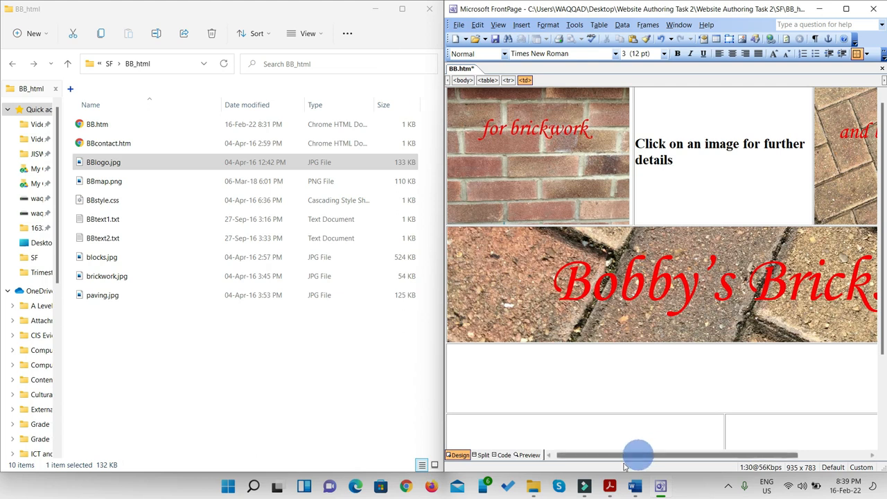
# - Switch to the exam paper PDF and highlight question 4, covering the cell C image and its resizing
pyautogui.click(609, 486)
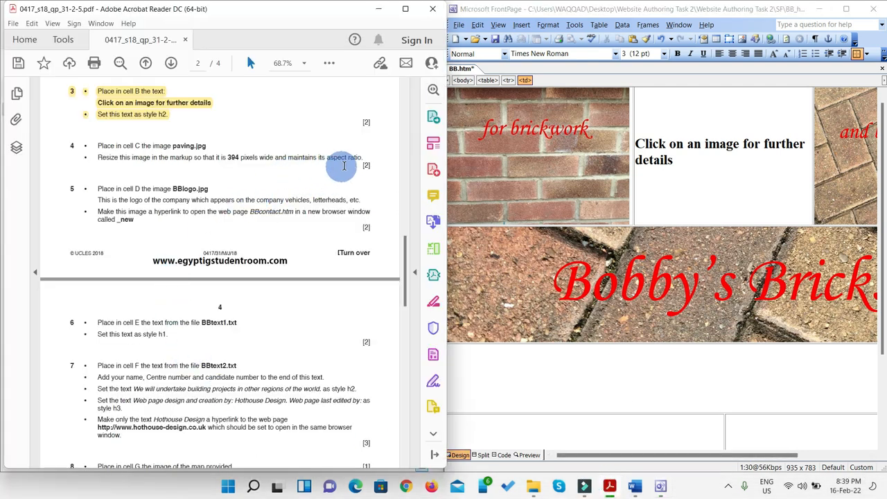
pyautogui.moveTo(391, 166); pyautogui.dragTo(86, 143)
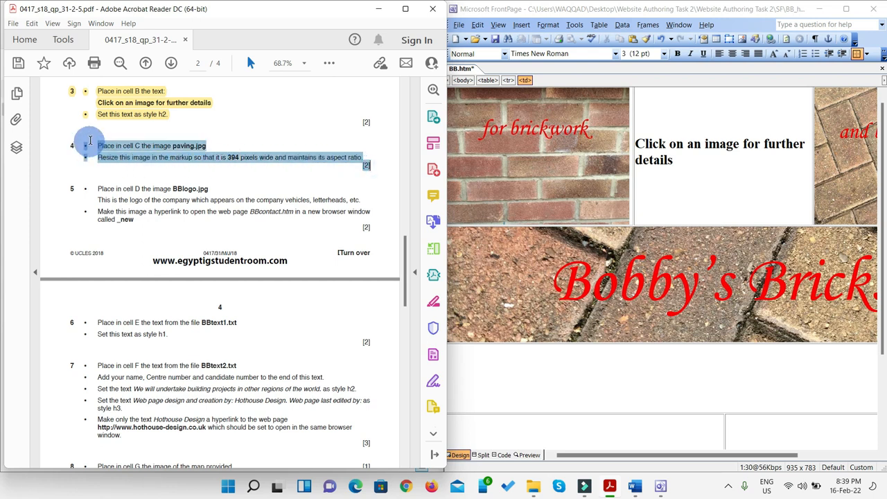
pyautogui.click(329, 63)
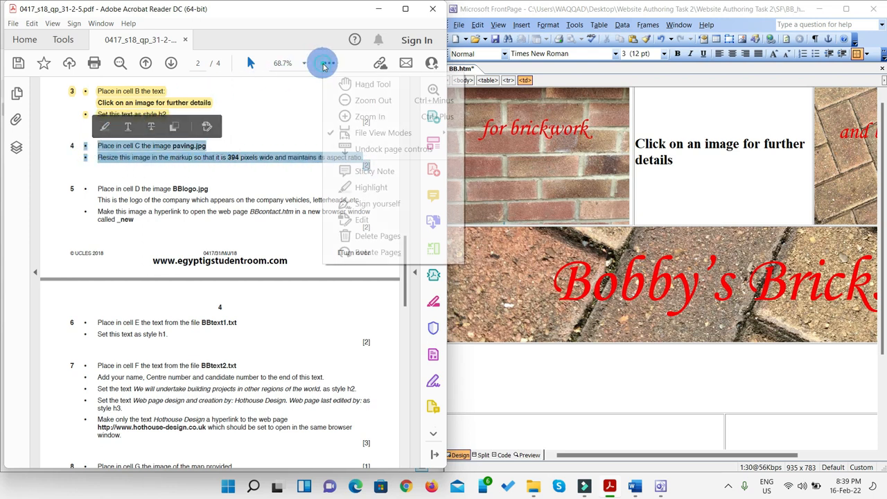
pyautogui.click(377, 191)
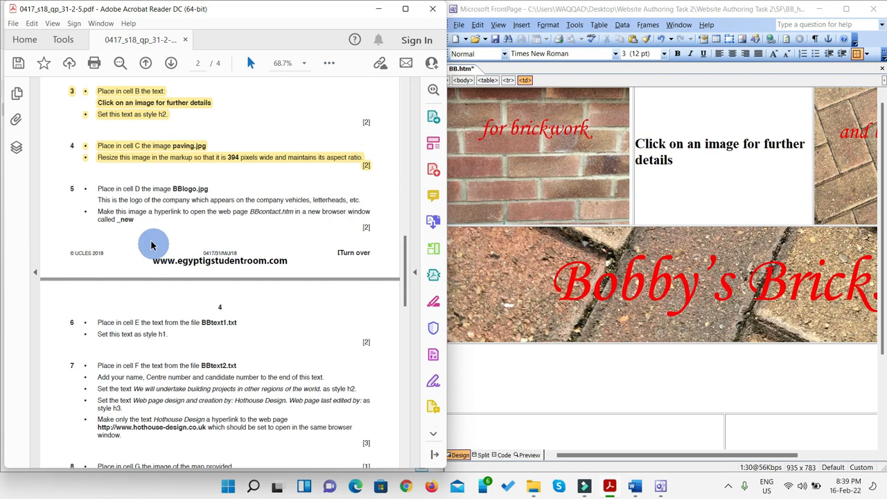
# - Following question 5, start a hyperlink on the logo image in cell D with BBcontact.htm as the linked file
pyautogui.scroll(-1, 154, 242)
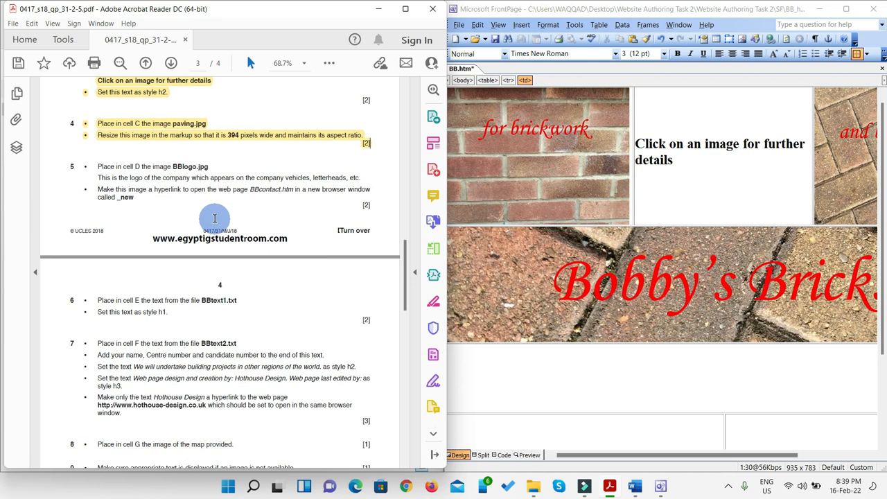
pyautogui.moveTo(132, 199); pyautogui.dragTo(97, 188)
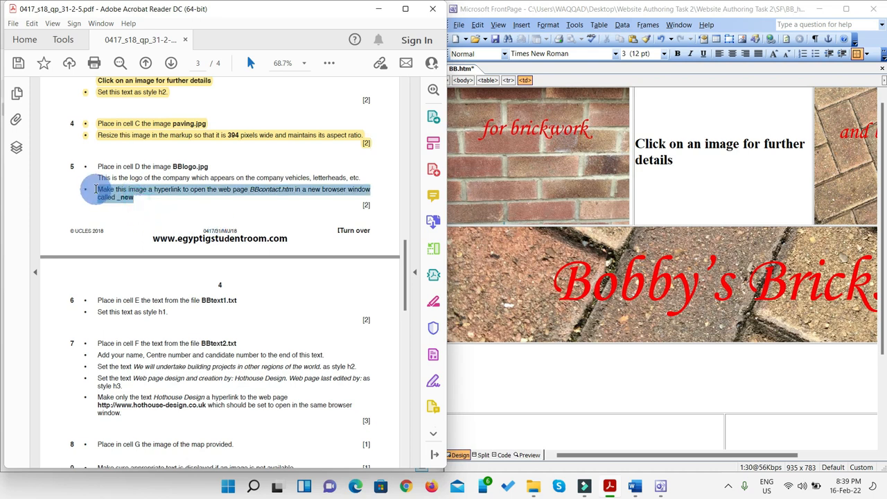
pyautogui.click(603, 283)
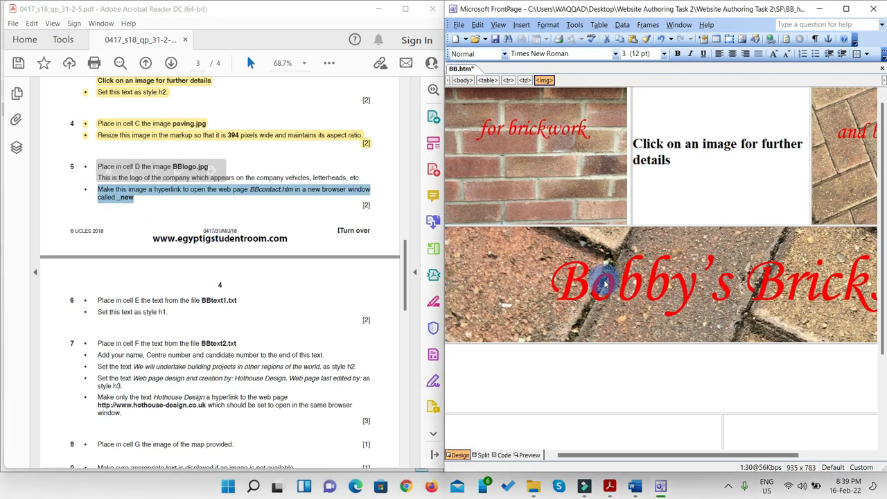
pyautogui.rightClick(603, 283)
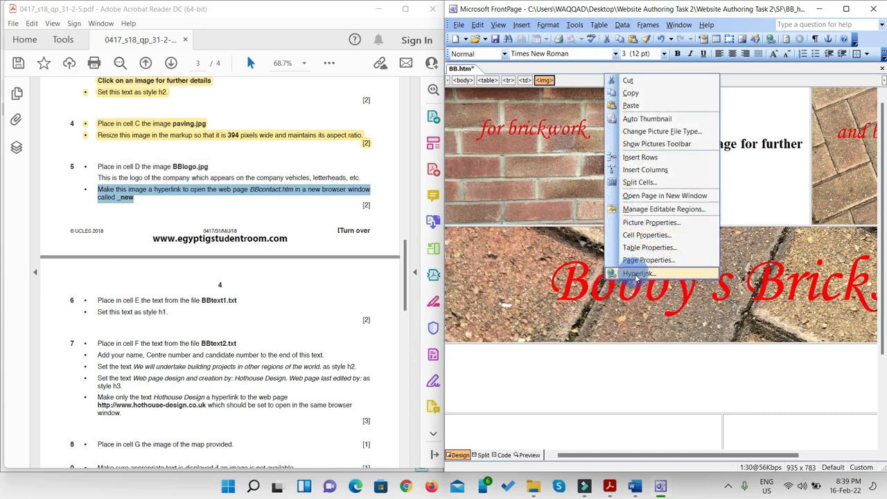
pyautogui.click(637, 275)
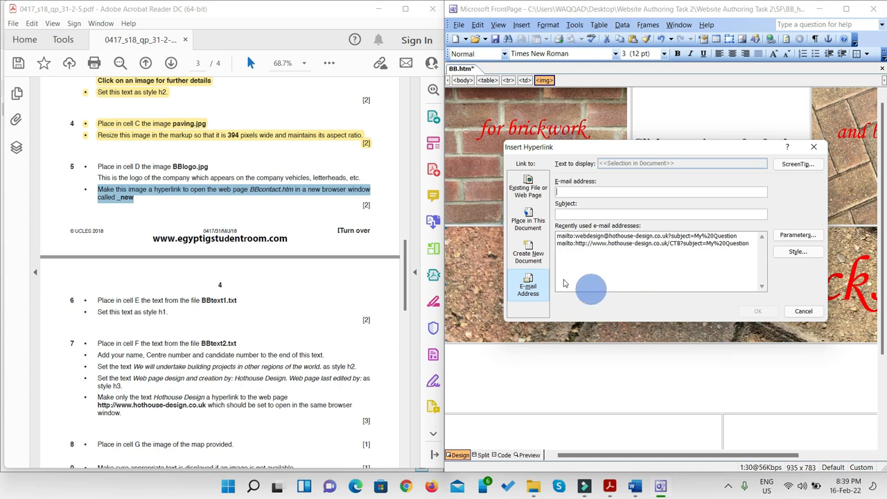
pyautogui.click(525, 198)
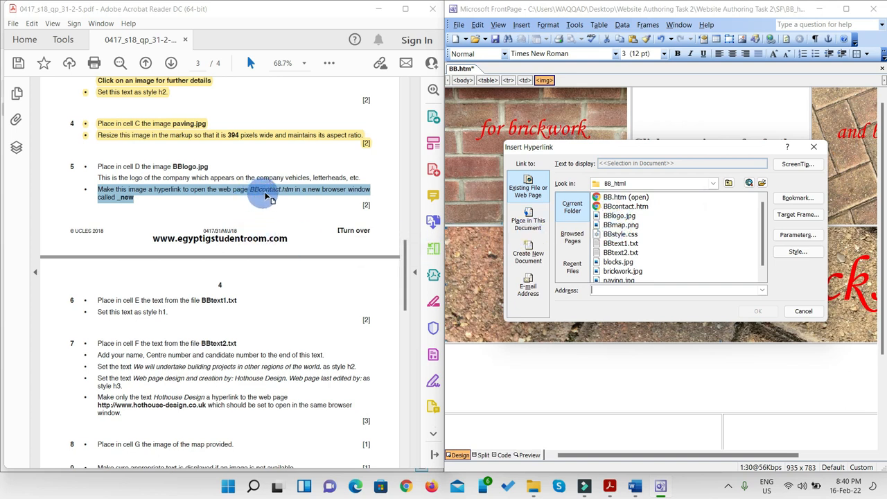
pyautogui.click(614, 207)
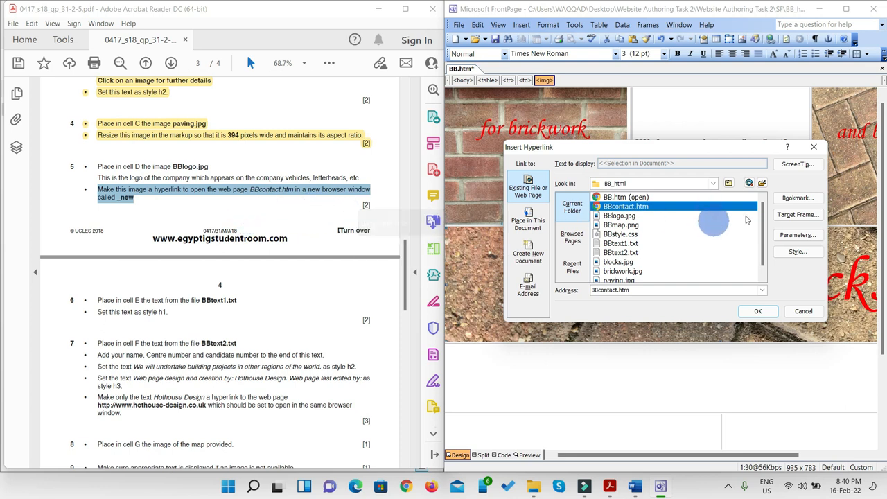
# - Set the logo hyperlink's target frame to _new and apply the hyperlink
pyautogui.click(807, 217)
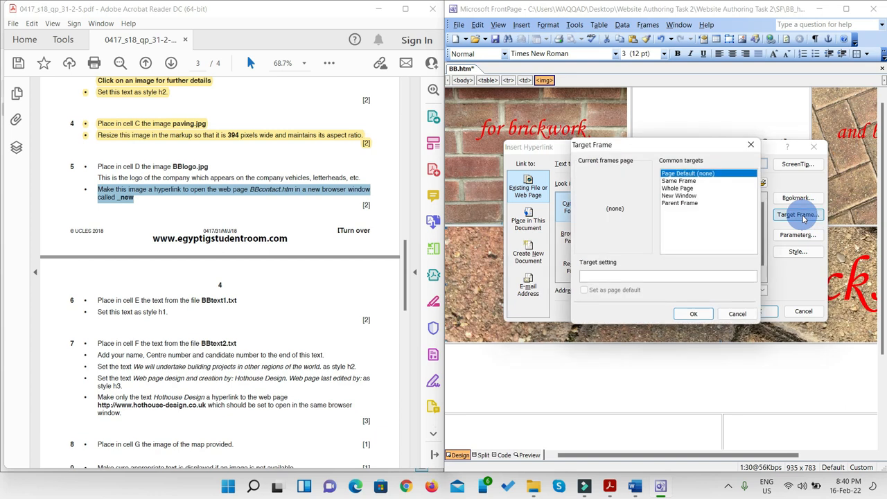
pyautogui.click(678, 196)
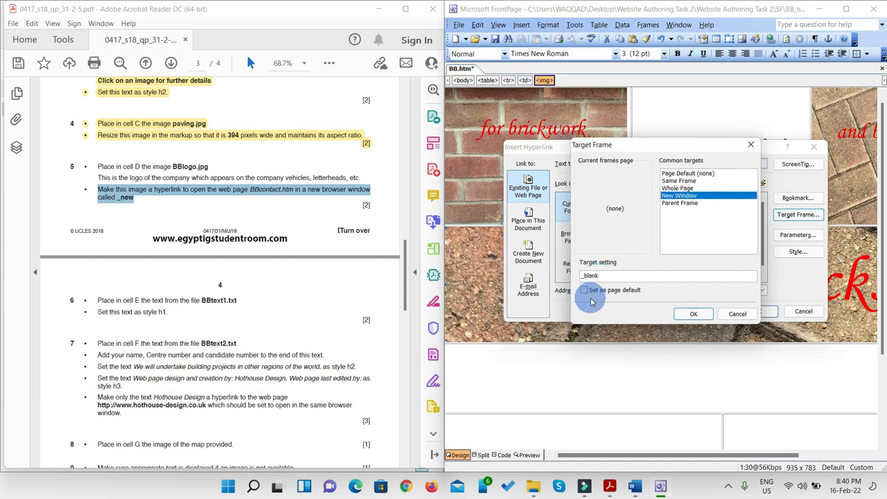
pyautogui.press('BackSpace')
pyautogui.press('BackSpace')
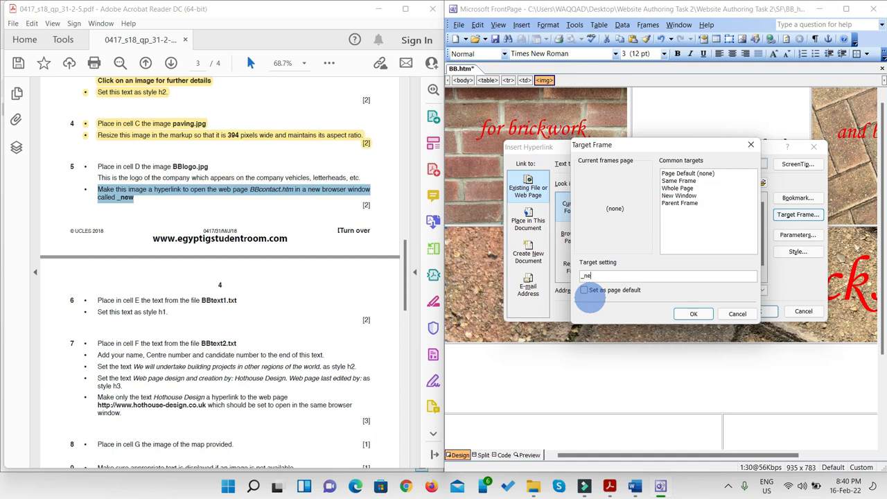
pyautogui.click(685, 316)
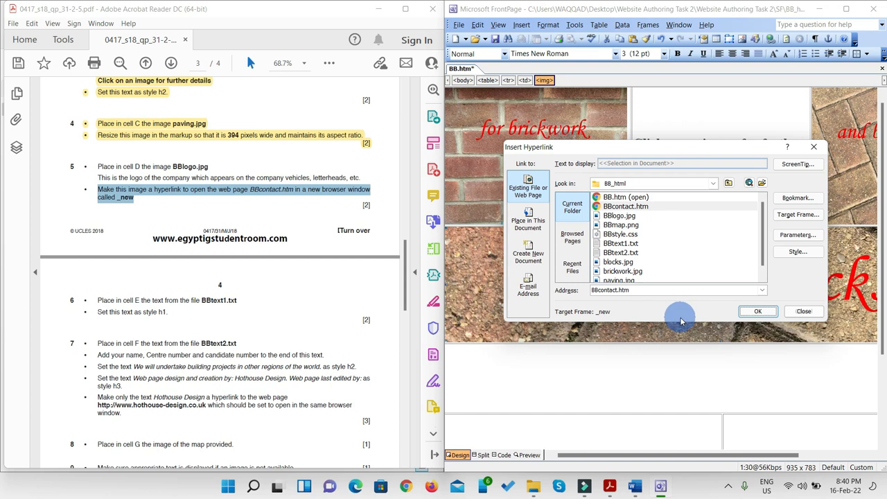
pyautogui.scroll(-2, 342, 282)
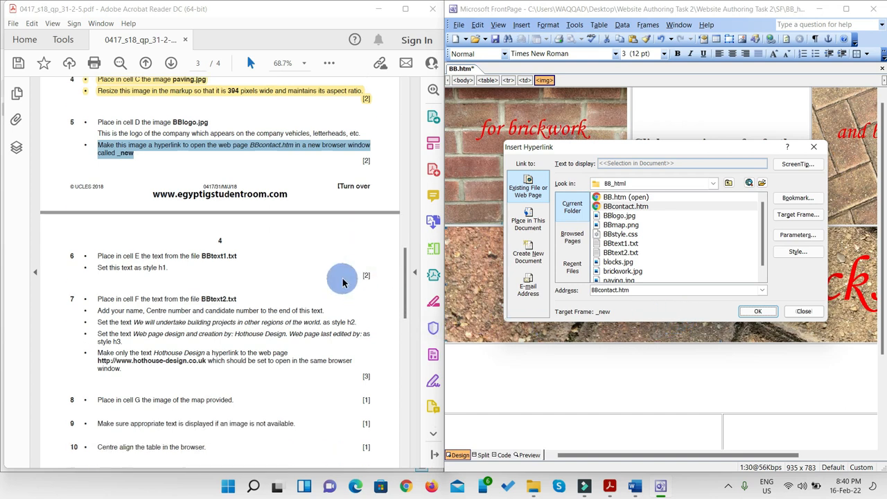
pyautogui.click(758, 312)
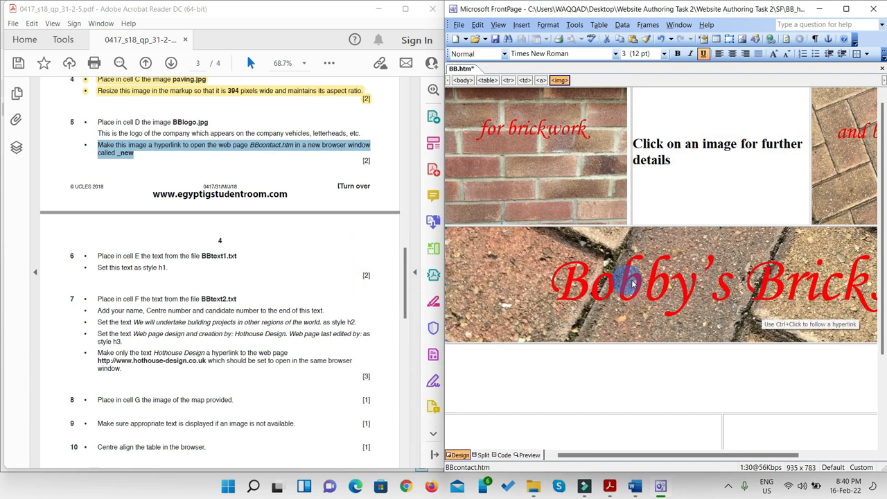
# - Return to the exam paper PDF and highlight question 5, covering the cell D logo and its hyperlink
pyautogui.scroll(-1, 633, 283)
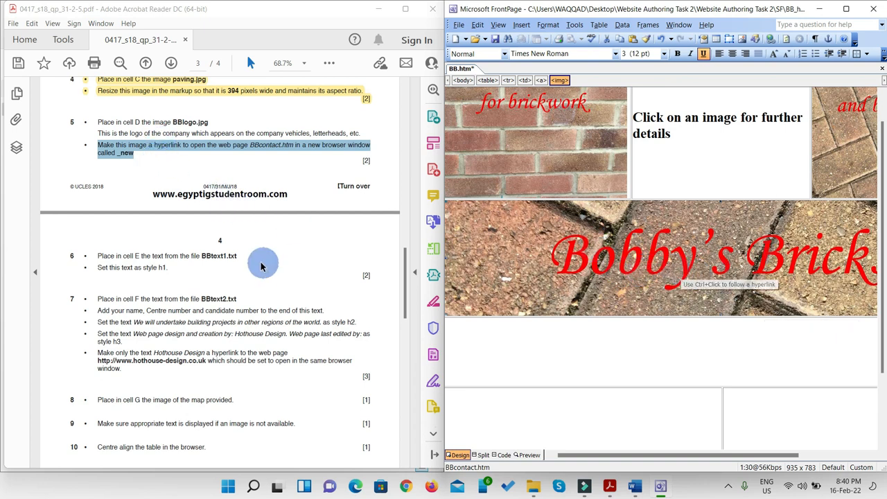
pyautogui.click(130, 151)
pyautogui.moveTo(137, 154); pyautogui.dragTo(101, 121)
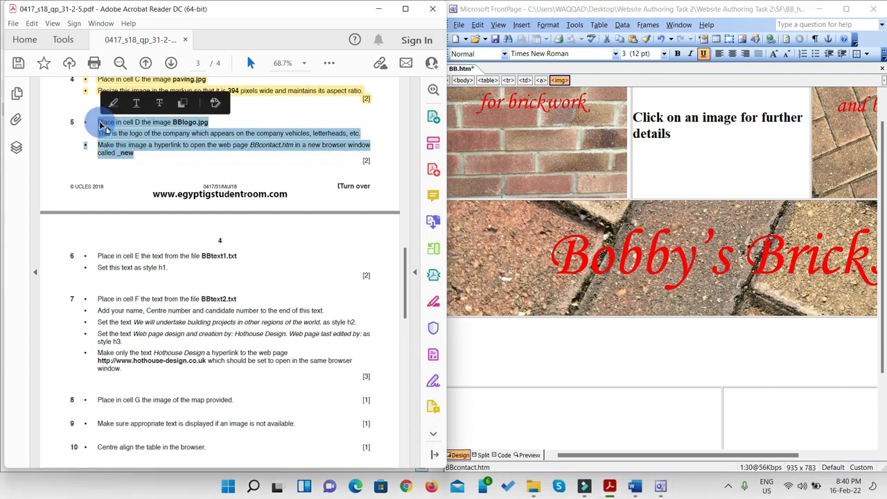
pyautogui.click(328, 63)
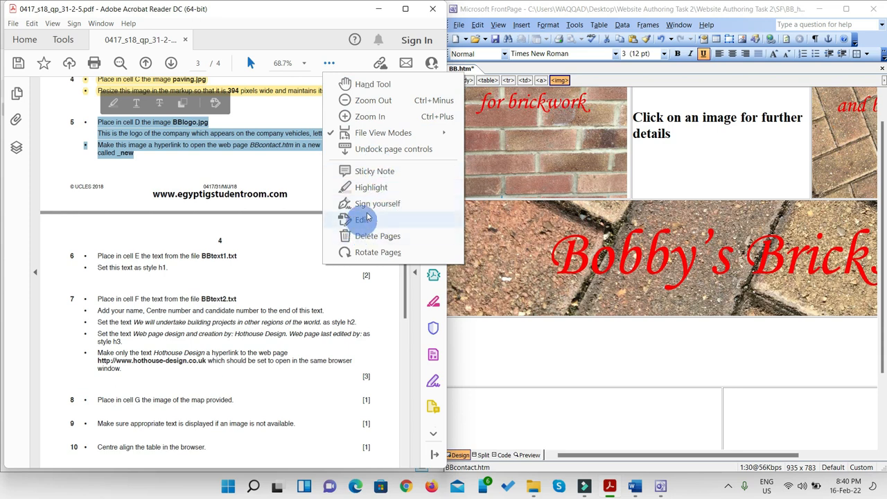
pyautogui.click(371, 188)
# - Review question 6 in the exam paper, then open BBtext1.txt from the BB_html folder
pyautogui.scroll(-3, 232, 223)
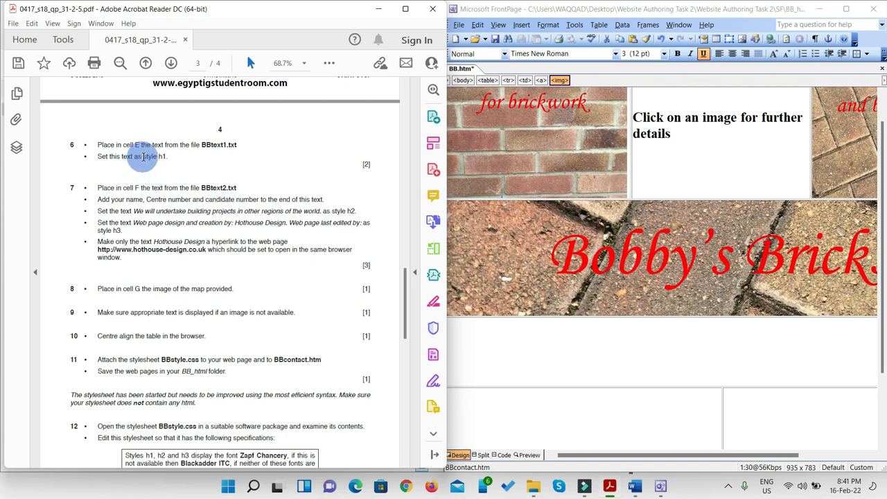
pyautogui.scroll(-1, 145, 159)
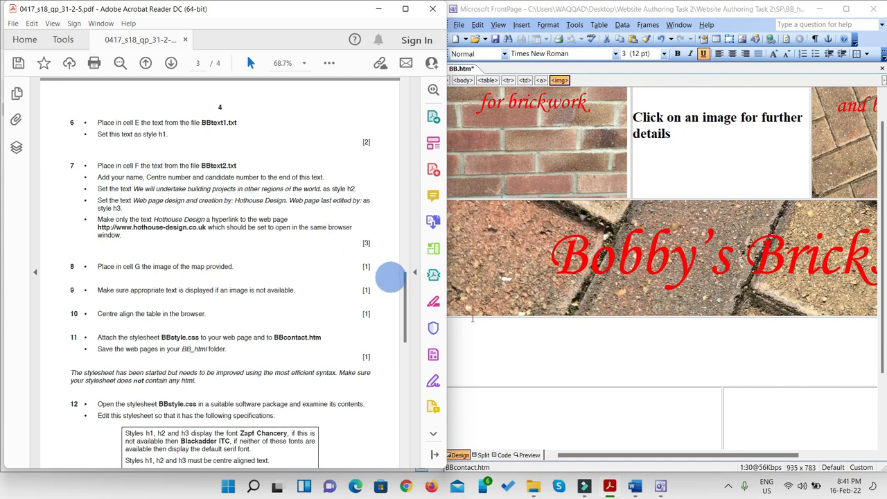
pyautogui.click(532, 487)
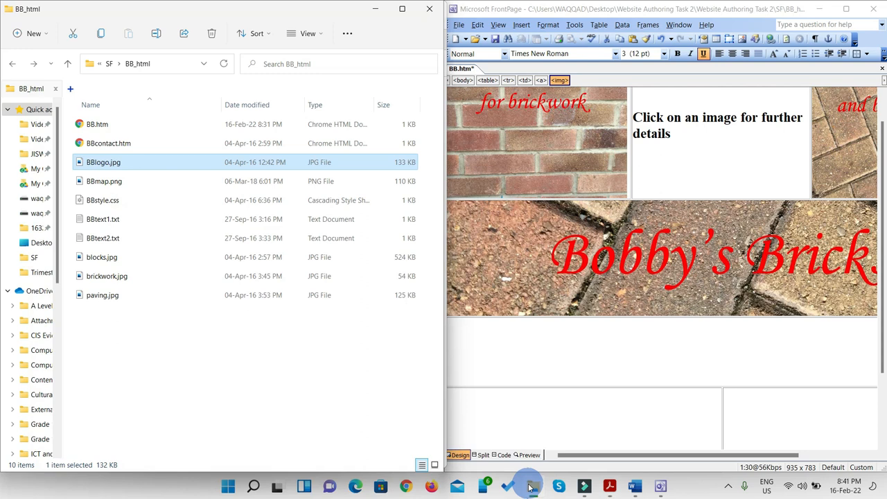
pyautogui.click(532, 487)
pyautogui.click(532, 487)
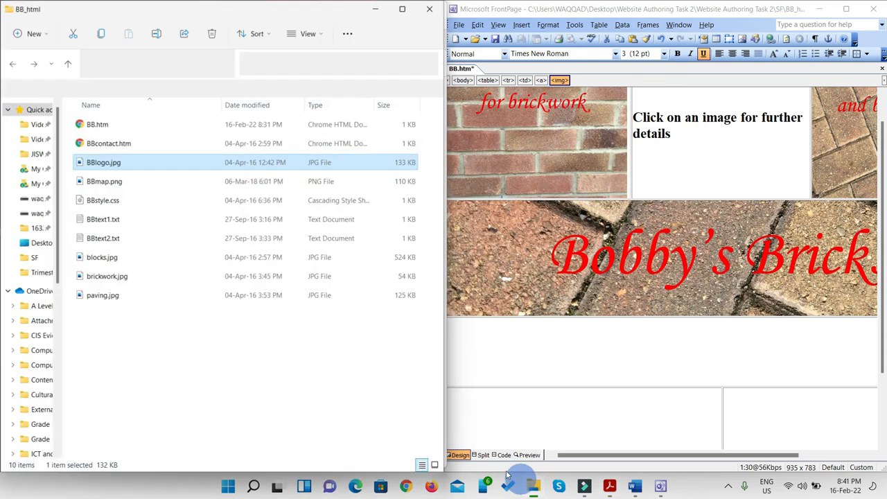
pyautogui.click(99, 222)
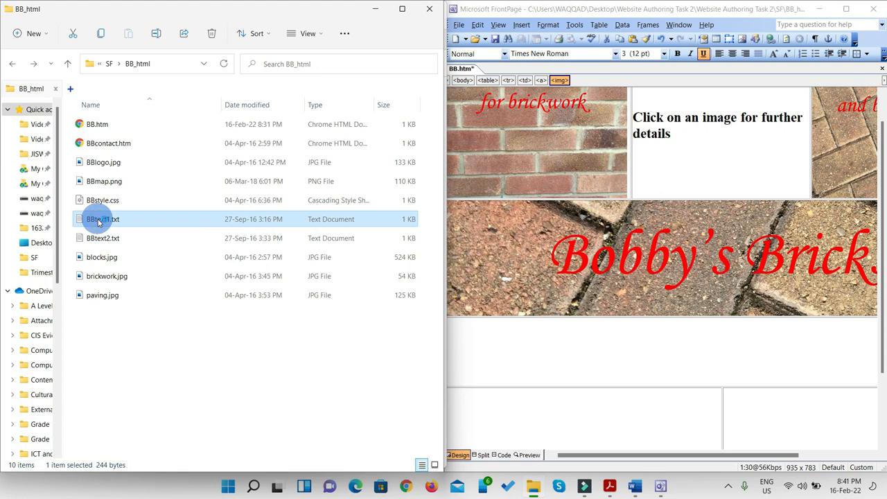
pyautogui.doubleClick(99, 221)
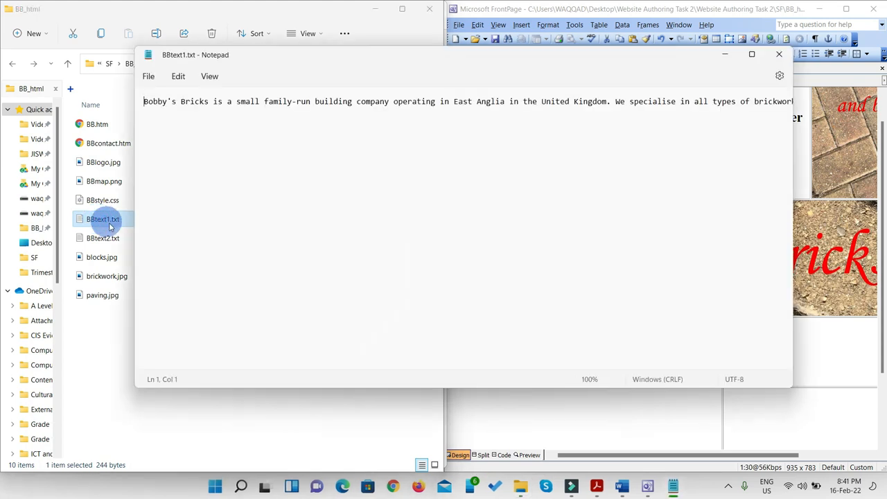
# - Copy the whole text of BBtext1.txt and paste it into cell E, below the Bobby's Bricks logo
pyautogui.hotkey('ctrl', 'a')
pyautogui.hotkey('ctrl', 'x')
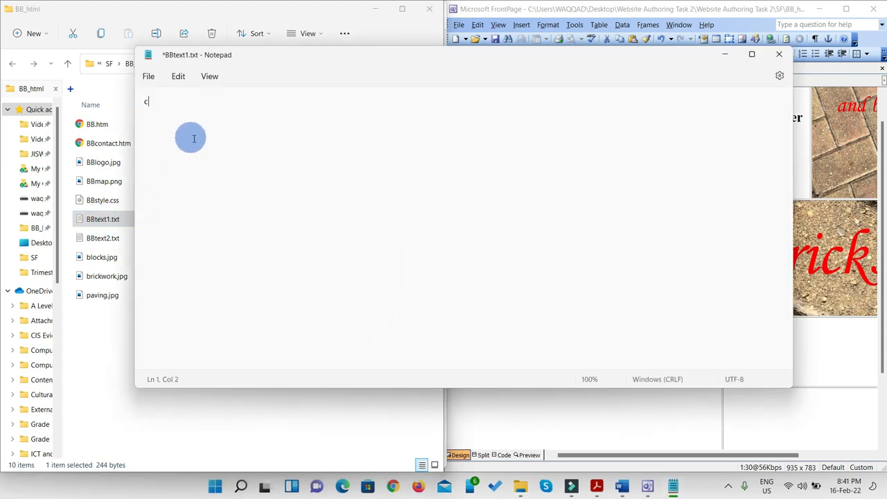
pyautogui.hotkey('ctrl', 'z')
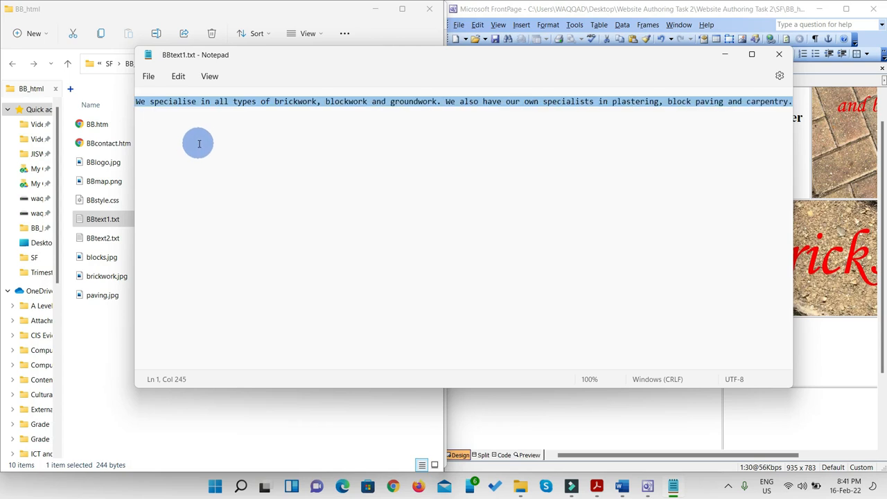
pyautogui.click(784, 58)
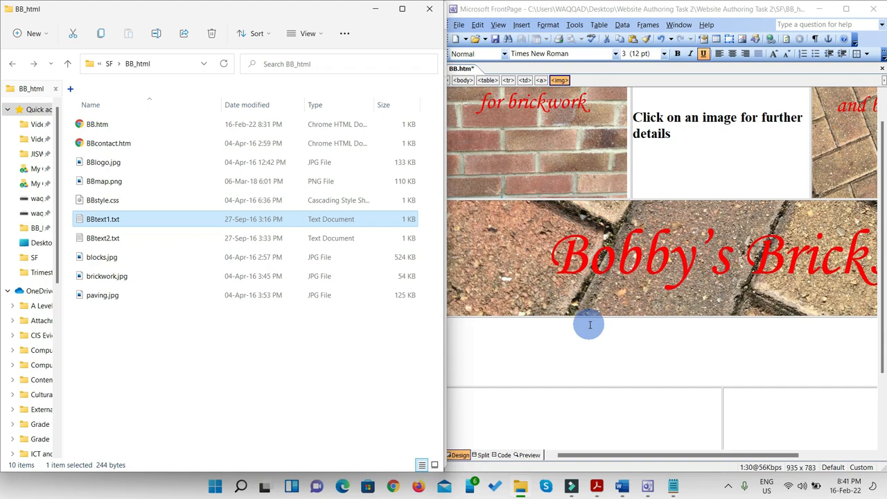
pyautogui.click(582, 346)
pyautogui.hotkey('ctrl', 'v')
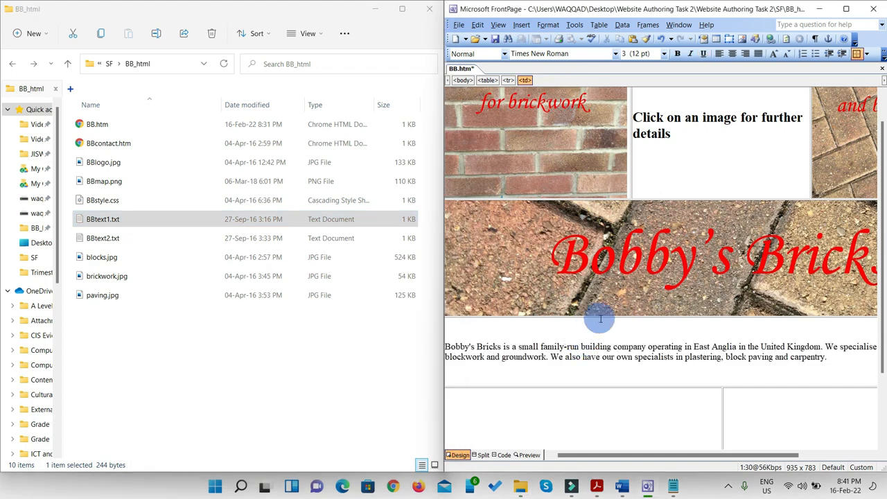
# - Following question 6 in the exam paper, set the pasted company description in cell E as Heading 1
pyautogui.click(597, 487)
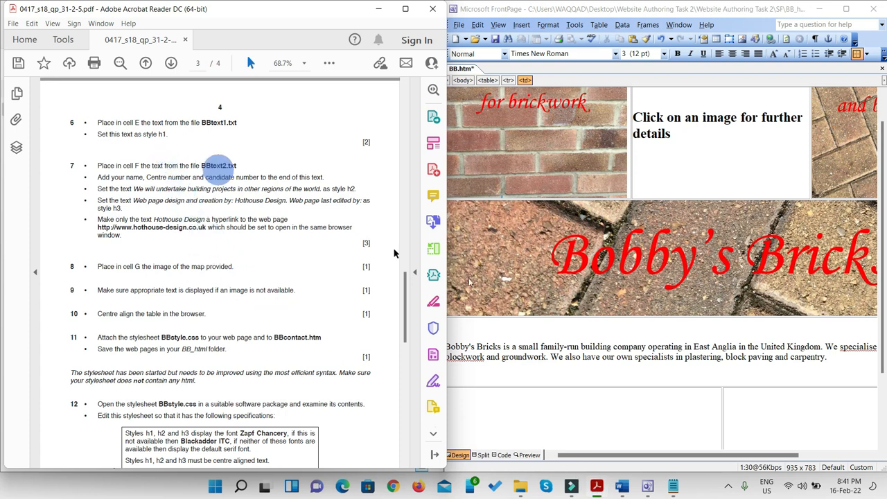
pyautogui.moveTo(827, 357); pyautogui.dragTo(452, 346)
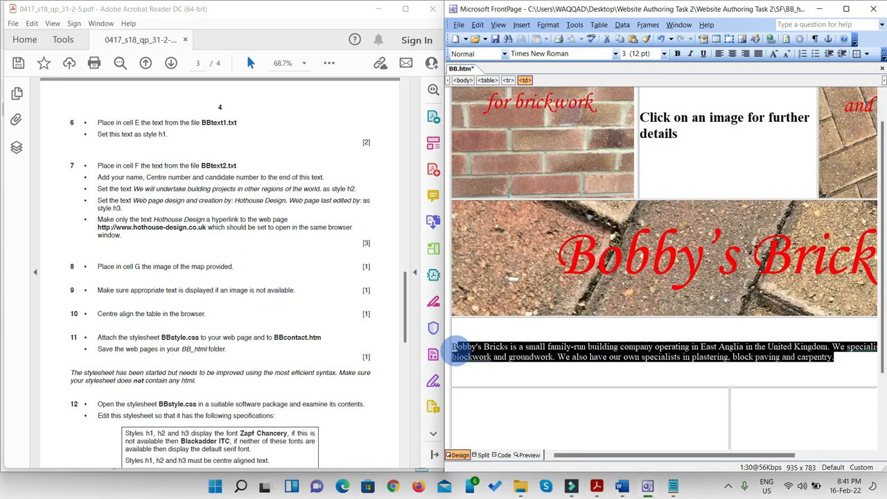
pyautogui.click(847, 9)
pyautogui.moveTo(493, 382); pyautogui.dragTo(6, 341)
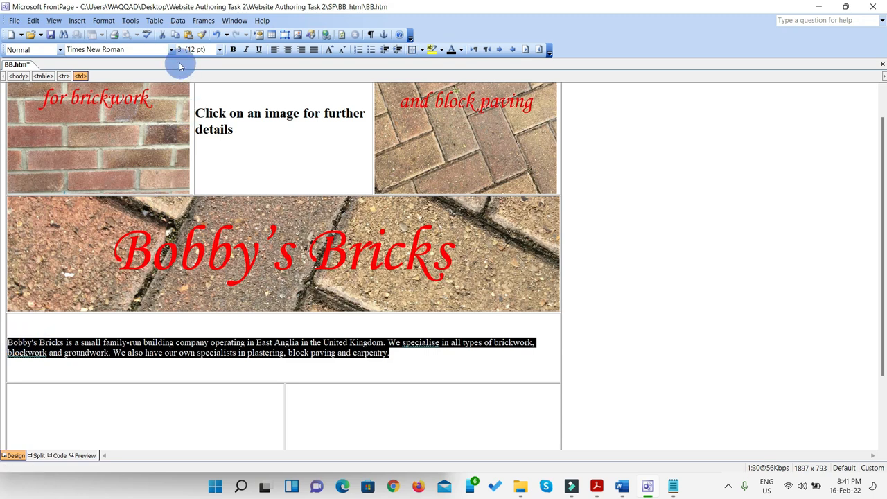
pyautogui.click(61, 50)
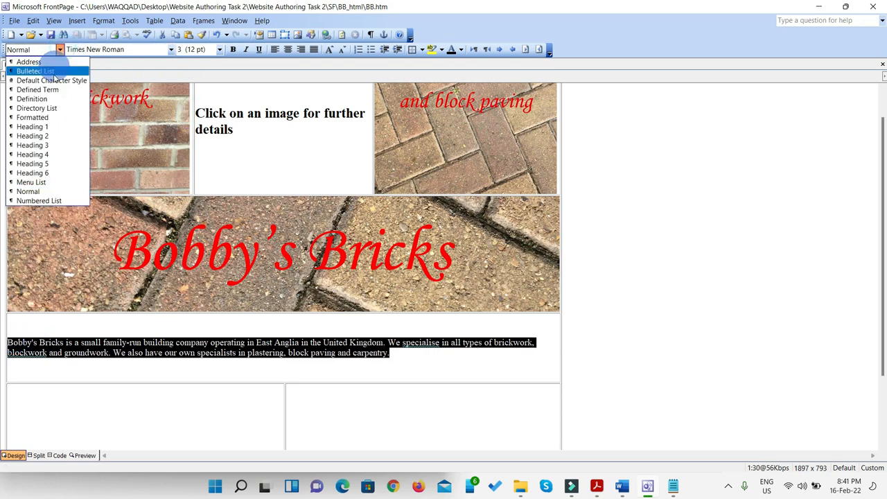
pyautogui.click(45, 129)
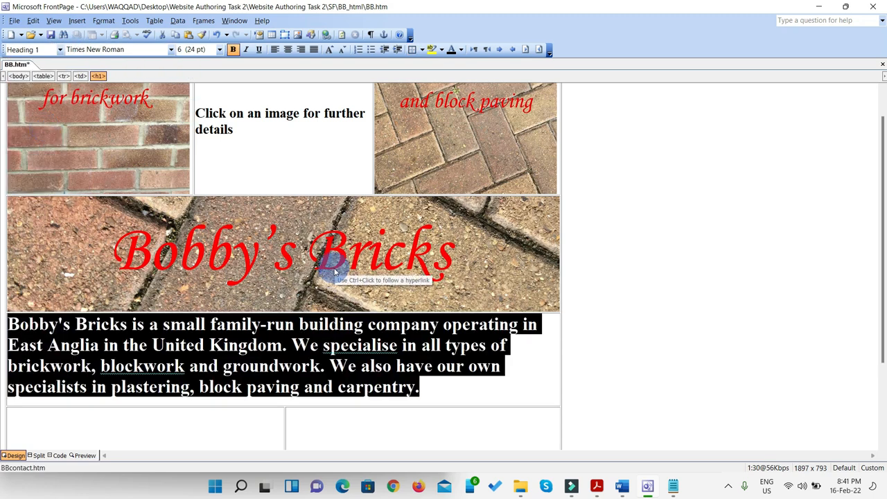
# - Place the web page beside the exam paper PDF and review question 7 about cell F
pyautogui.press('super+Right')
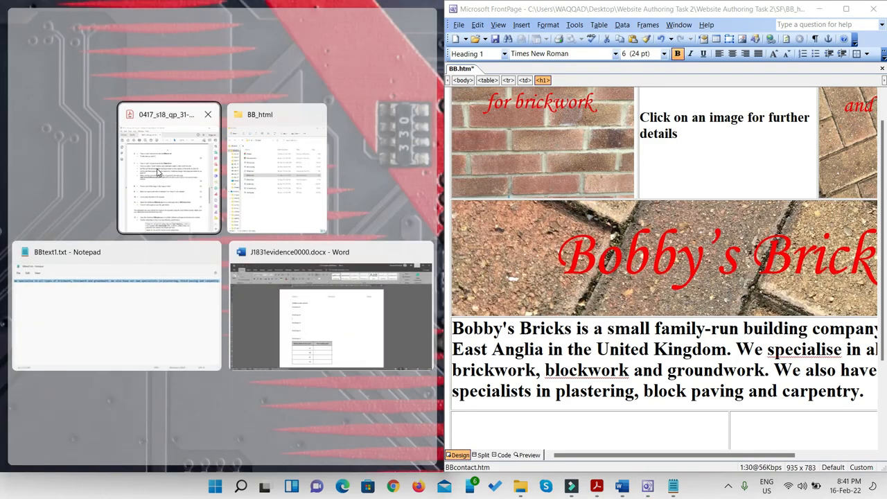
pyautogui.click(157, 174)
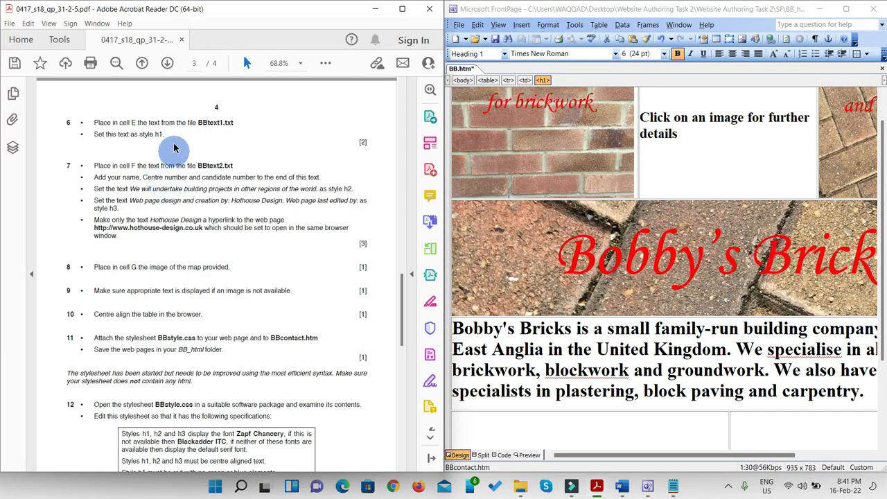
pyautogui.scroll(-1, 173, 180)
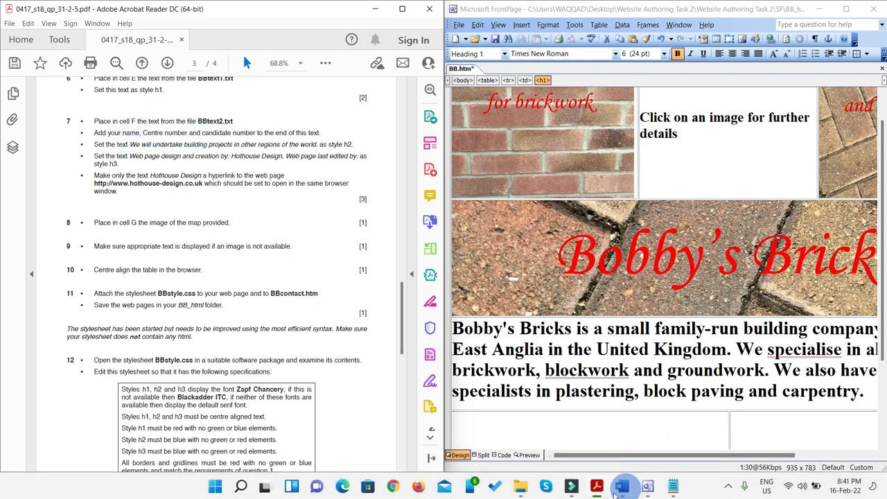
# - Open BBtext2.txt from the BB_html folder and copy all of its text
pyautogui.click(521, 485)
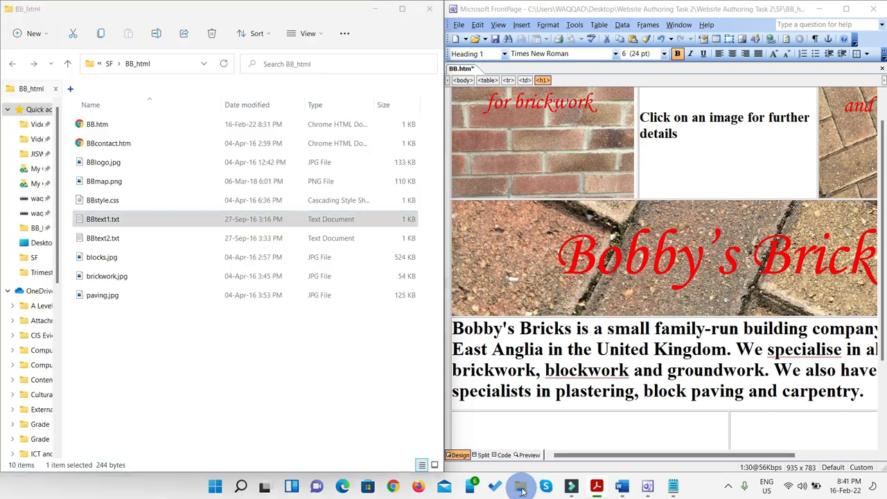
pyautogui.click(98, 239)
pyautogui.doubleClick(99, 238)
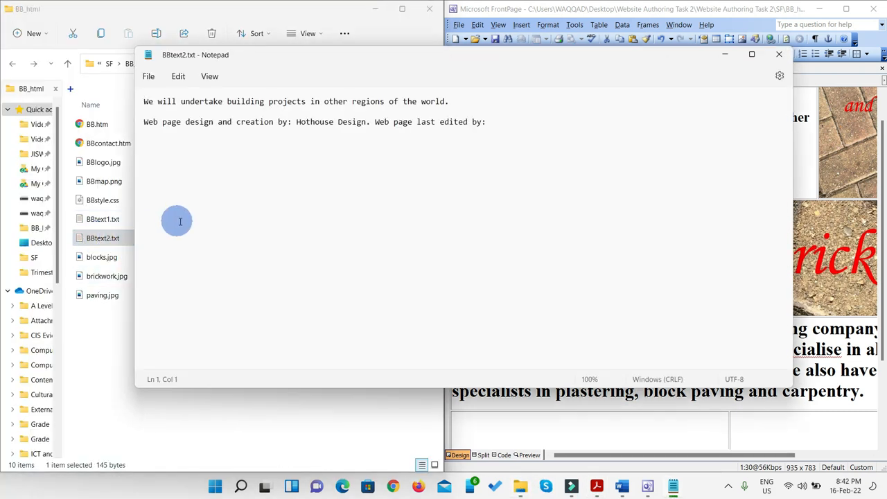
pyautogui.hotkey('ctrl', 'a')
pyautogui.hotkey('ctrl', 'c')
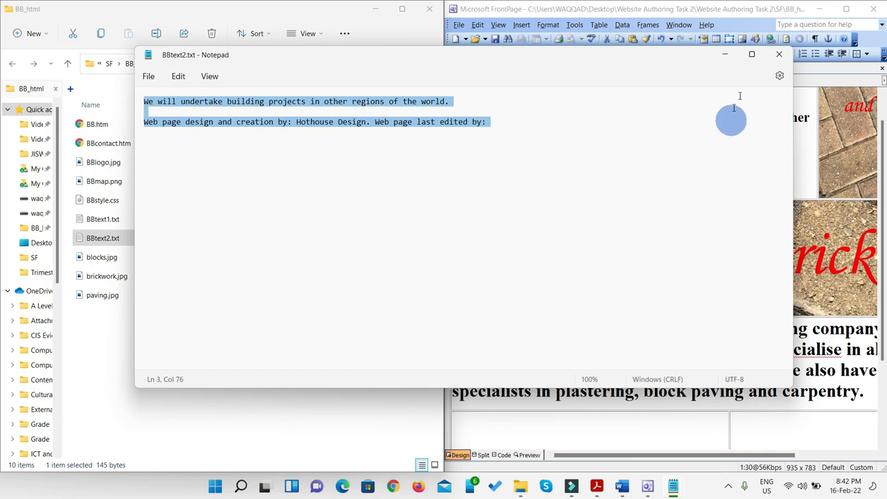
pyautogui.click(725, 54)
# - Check the position of cell F in the exam paper's table layout and paste the copied BBtext2.txt text into that cell
pyautogui.scroll(-3, 613, 409)
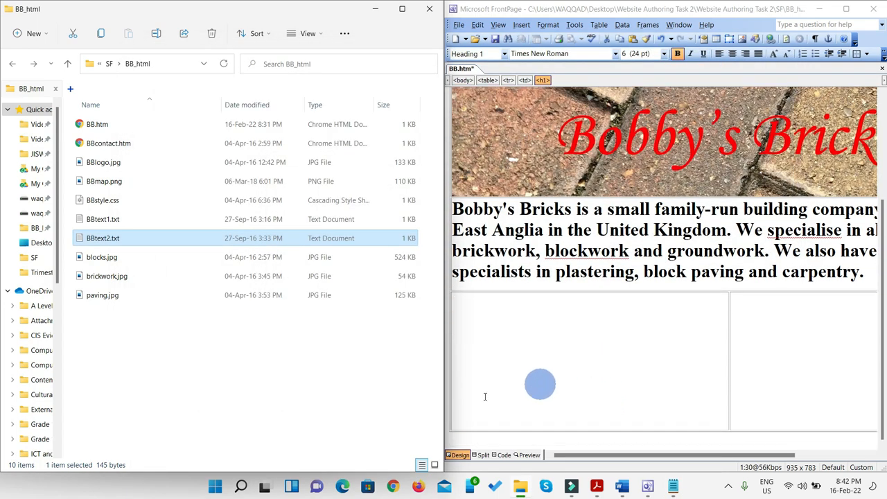
pyautogui.click(596, 488)
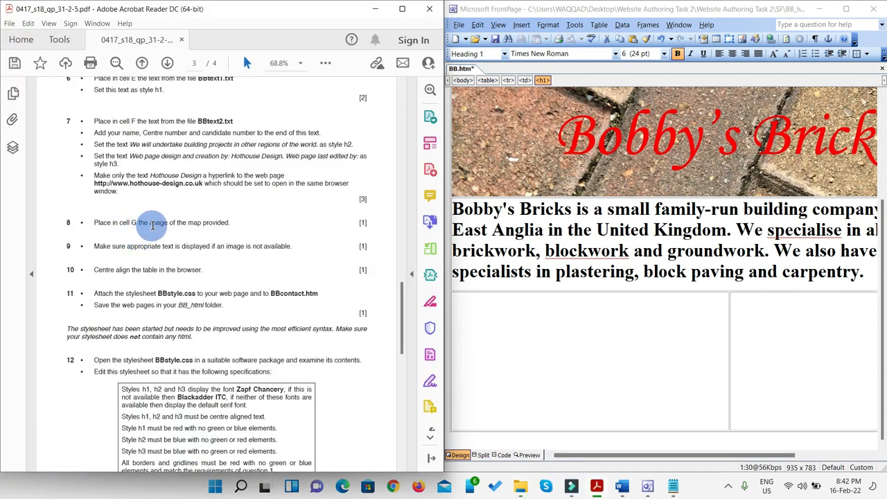
pyautogui.scroll(1, 152, 227)
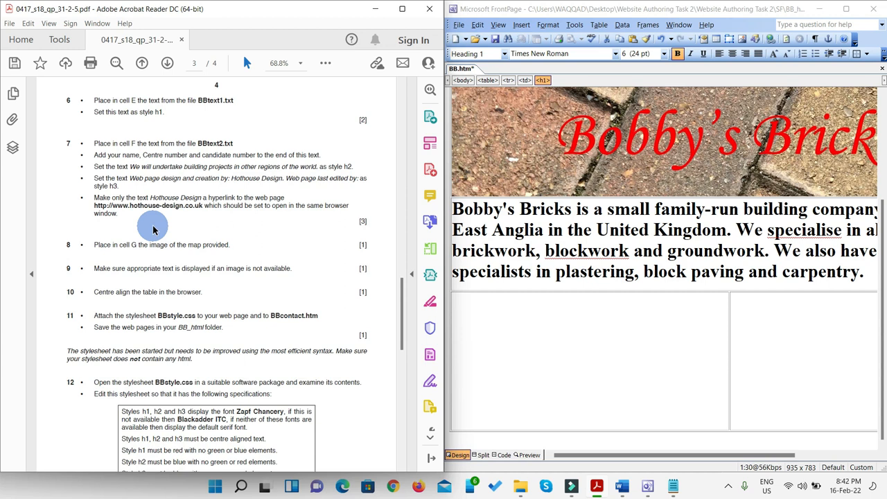
pyautogui.click(597, 488)
pyautogui.click(598, 489)
pyautogui.scroll(10, 221, 277)
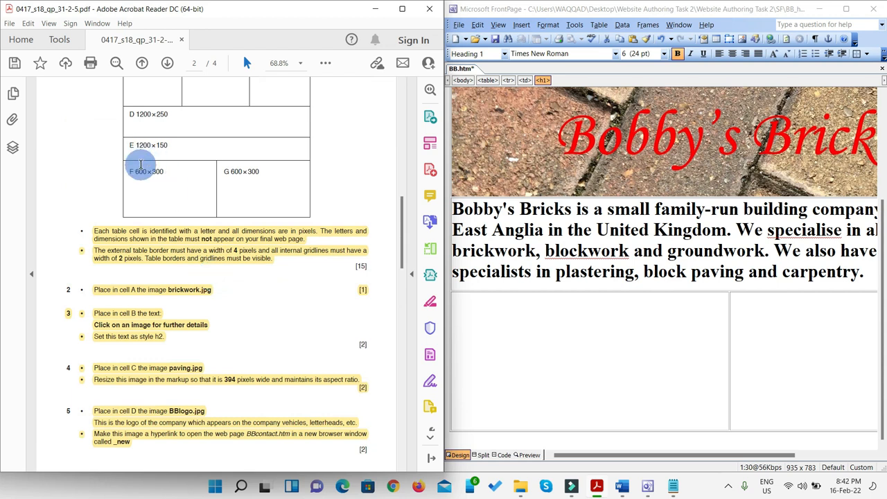
pyautogui.click(538, 353)
pyautogui.hotkey('ctrl', 'v')
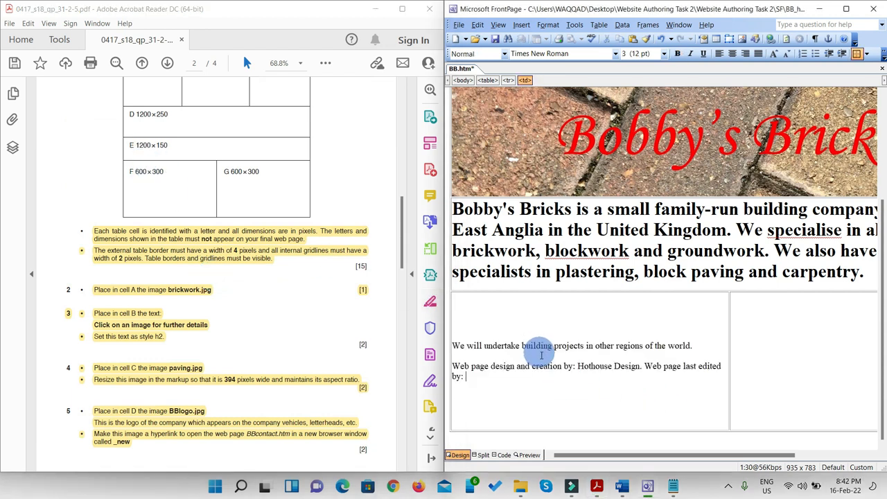
# - Following question 7, add the candidate's name, Centre number and candidate number after "Web page last edited by:" in cell F
pyautogui.scroll(-6, 270, 354)
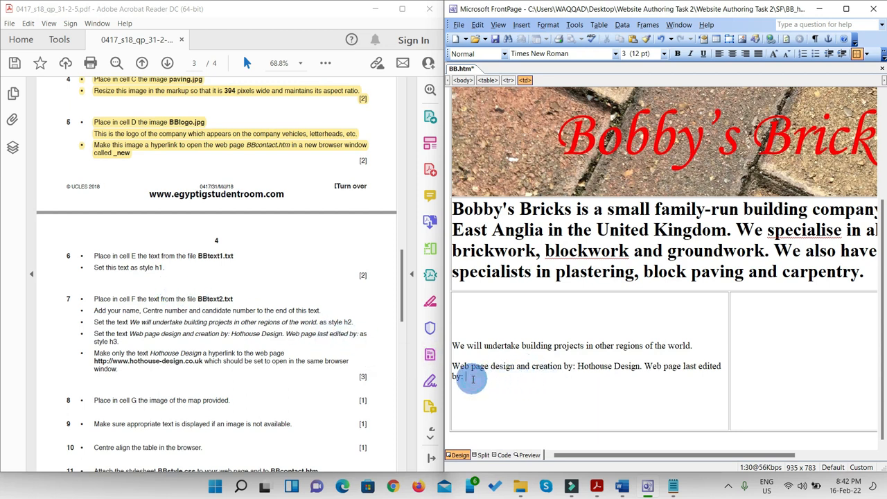
pyautogui.moveTo(471, 378); pyautogui.dragTo(458, 345)
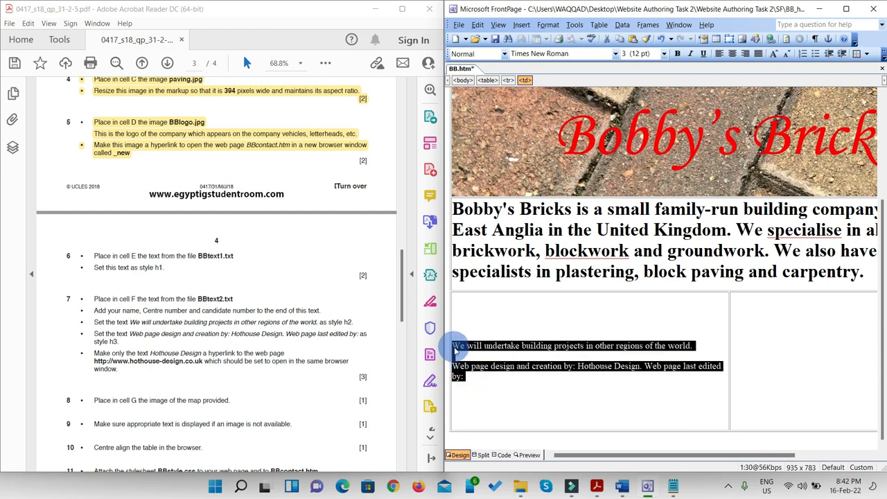
pyautogui.scroll(-1, 143, 339)
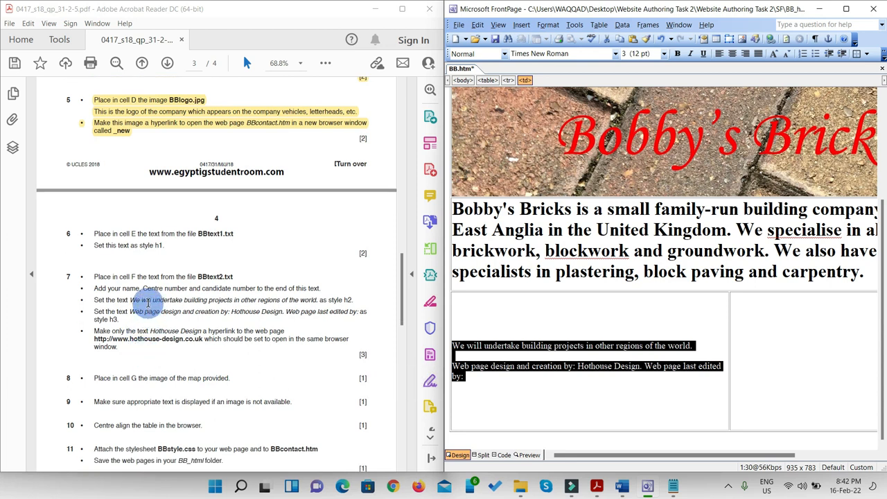
pyautogui.click(135, 282)
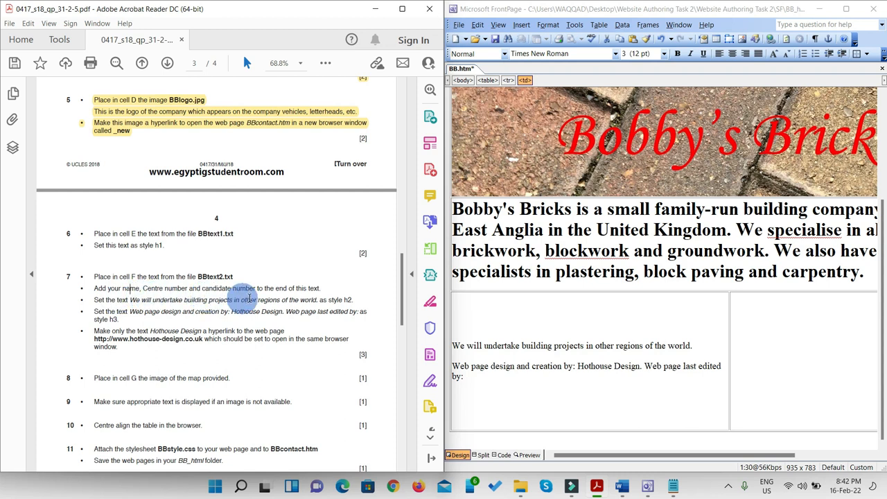
pyautogui.click(474, 379)
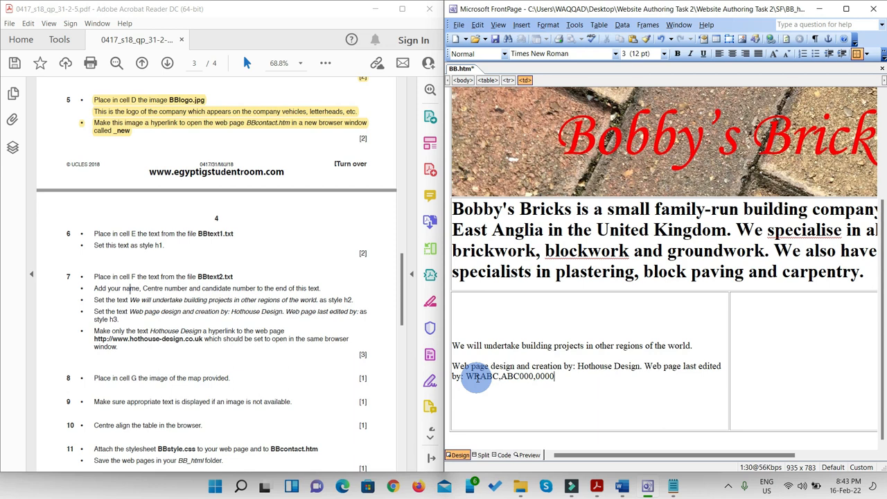
# - Try to set the sentence "We will undertake building projects in other regions of the world." as Heading 2, and undo the change
pyautogui.moveTo(693, 345); pyautogui.dragTo(452, 345)
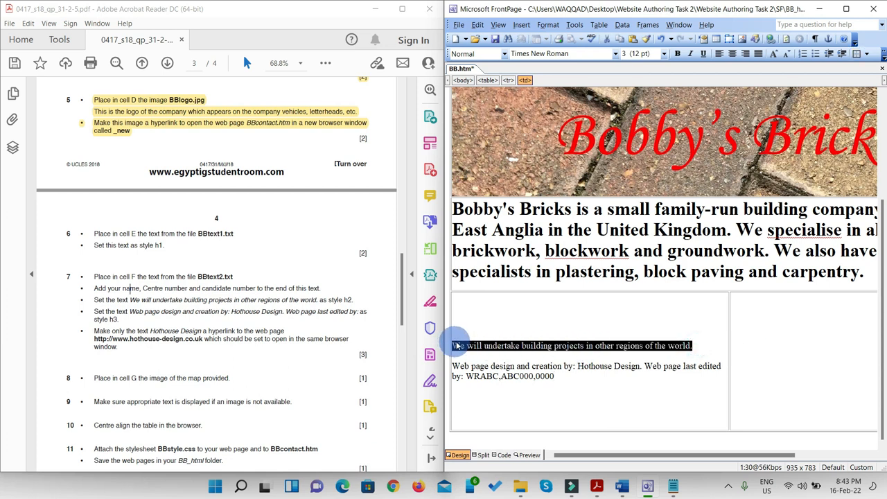
pyautogui.click(505, 54)
pyautogui.click(486, 141)
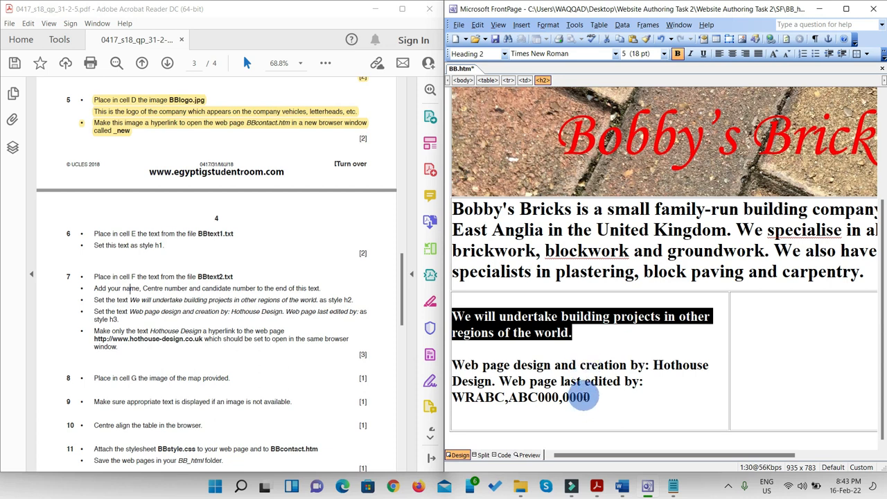
pyautogui.hotkey('ctrl', 'z')
# - Insert a paragraph break after "We will undertake building projects in other regions of the world." and set that sentence as Heading 1
pyautogui.click(693, 345)
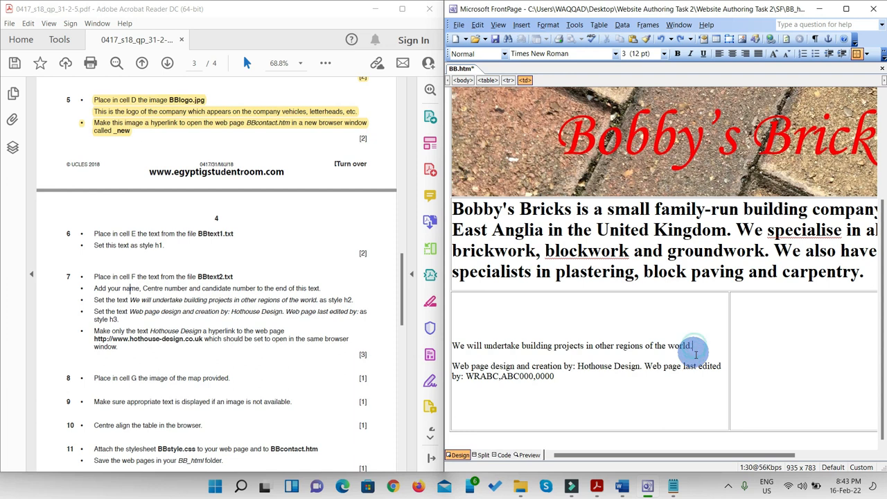
pyautogui.press('Return')
pyautogui.moveTo(693, 336); pyautogui.dragTo(459, 337)
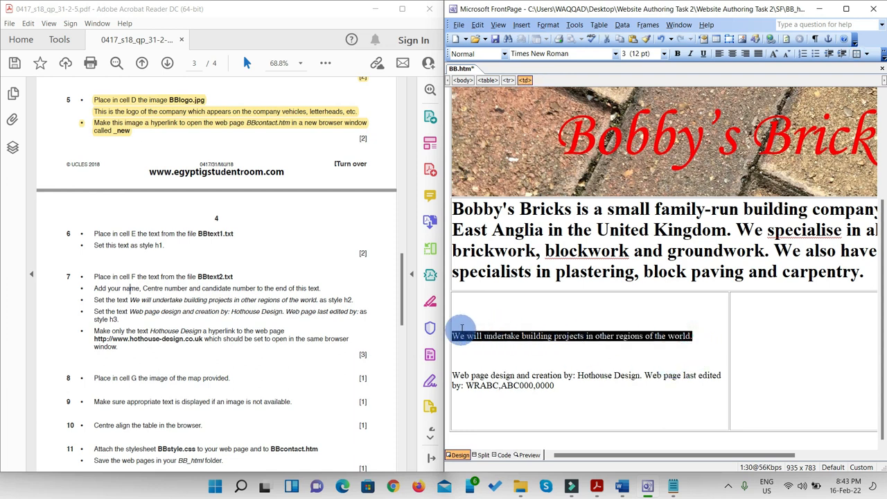
pyautogui.click(506, 54)
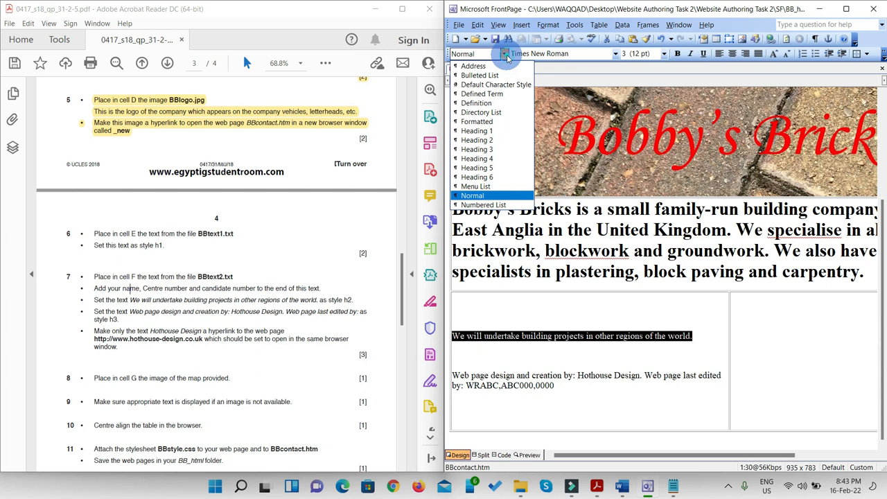
pyautogui.click(490, 137)
# - Try to remove the empty paragraph below the heading in cell F, and undo the deletion
pyautogui.click(499, 381)
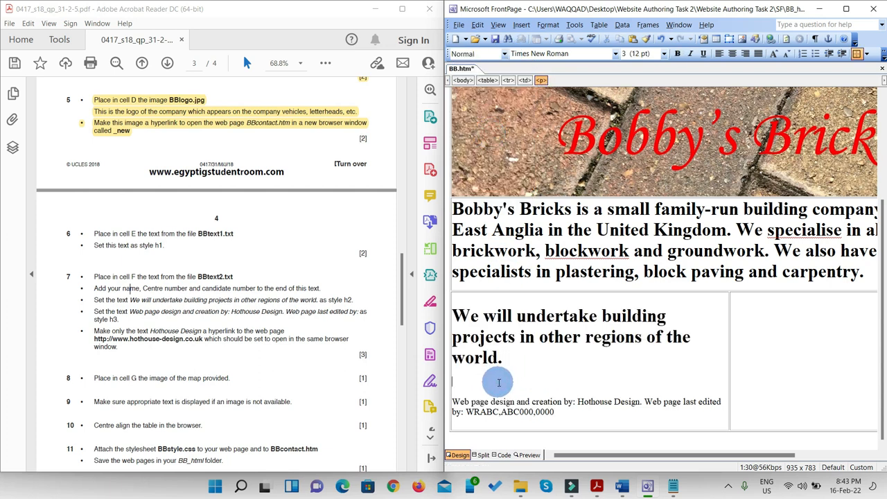
pyautogui.press('BackSpace')
pyautogui.hotkey('ctrl', 'z')
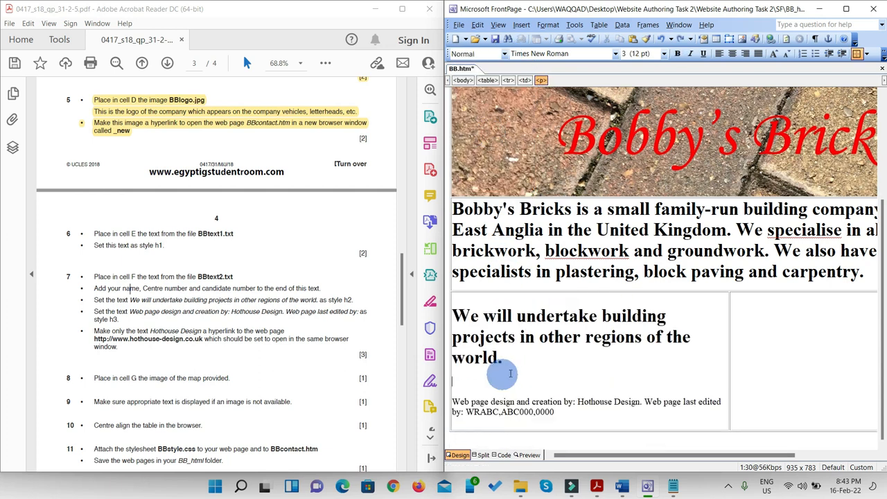
# - Set the text from "Web page design and creation by: Hothouse Design." through the candidate details in cell F as Heading 3
pyautogui.tripleClick(562, 413)
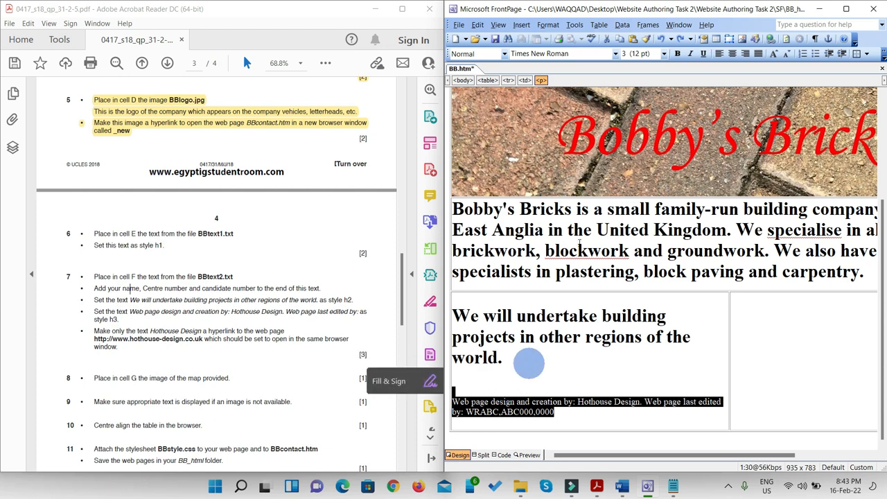
pyautogui.click(557, 413)
pyautogui.moveTo(557, 413); pyautogui.dragTo(452, 402)
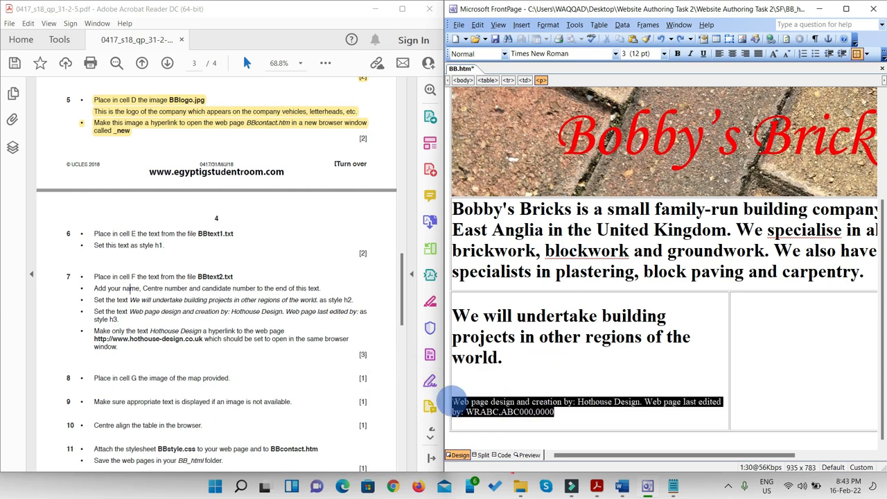
pyautogui.click(506, 55)
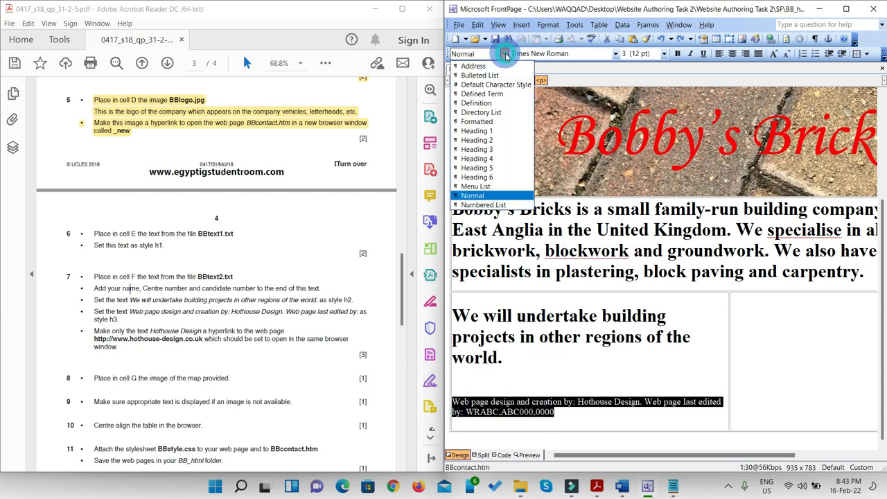
pyautogui.click(486, 154)
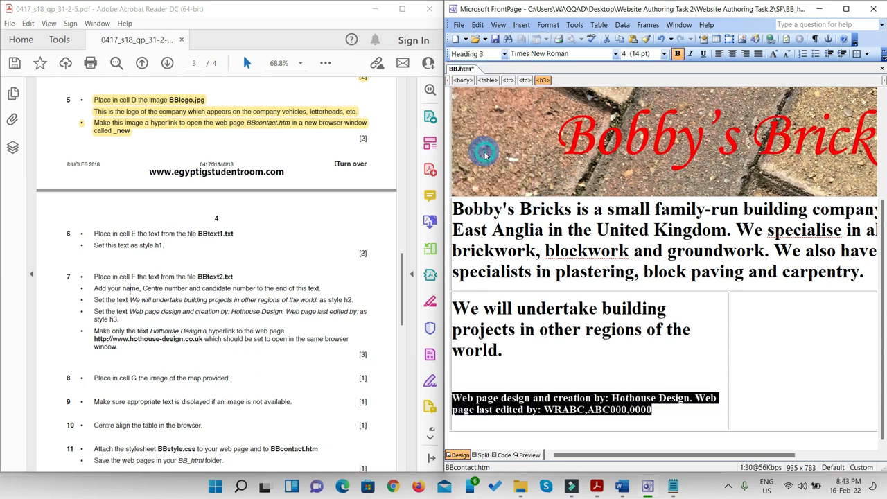
# - Remove the extra blank line between the two headings in cell F
pyautogui.click(604, 360)
pyautogui.click(526, 383)
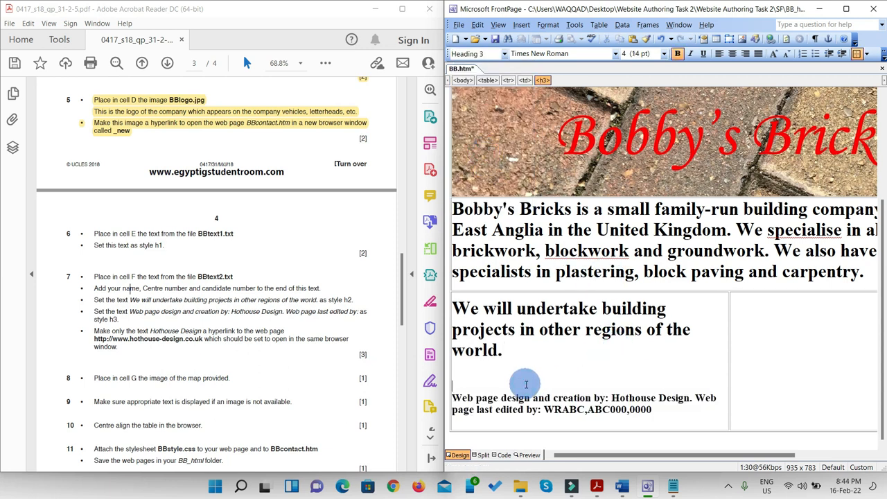
pyautogui.press('BackSpace')
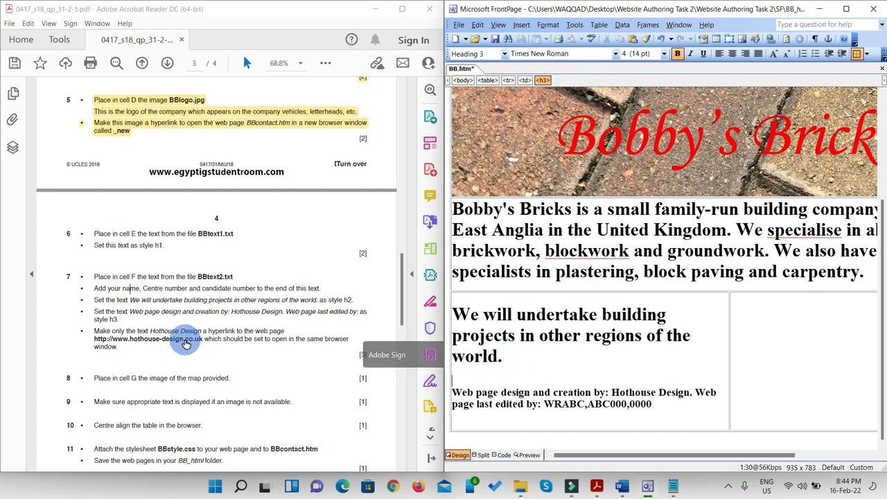
# - Switch to the question paper in Acrobat Reader and highlight question 7's instructions up to the h3 style, plus all of question 6's
pyautogui.moveTo(127, 324); pyautogui.dragTo(92, 278)
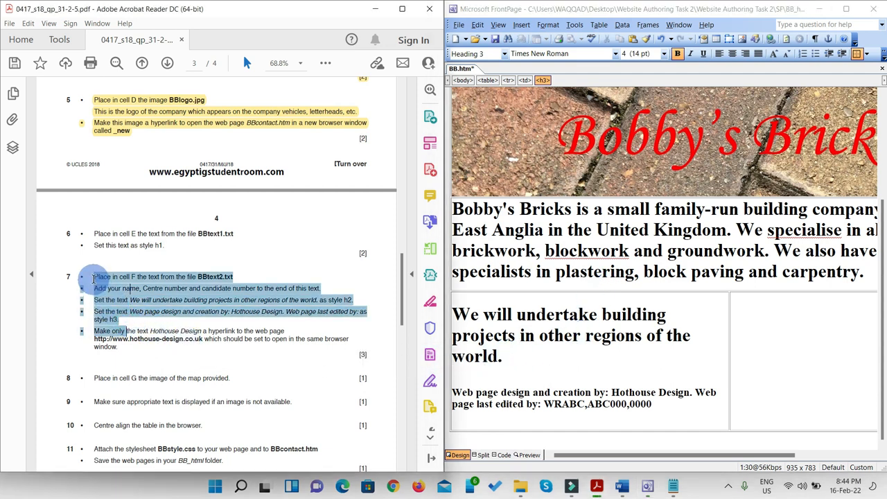
pyautogui.click(121, 315)
pyautogui.moveTo(120, 319); pyautogui.dragTo(94, 277)
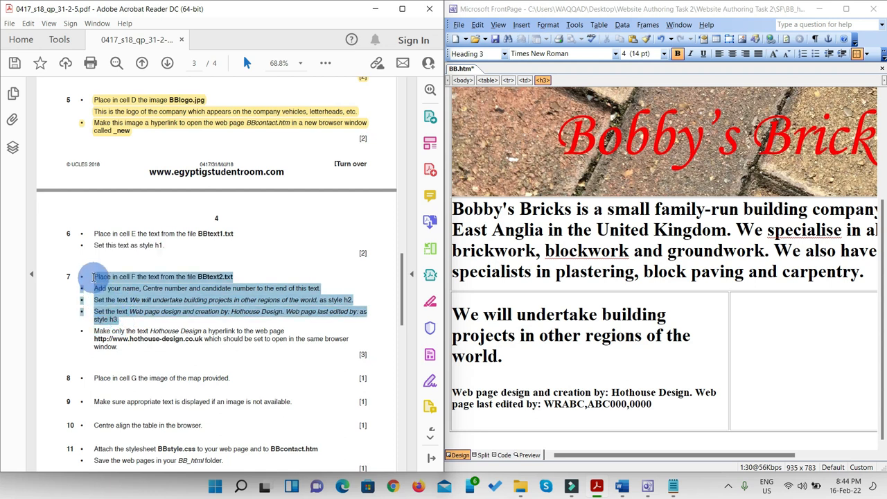
pyautogui.rightClick(319, 72)
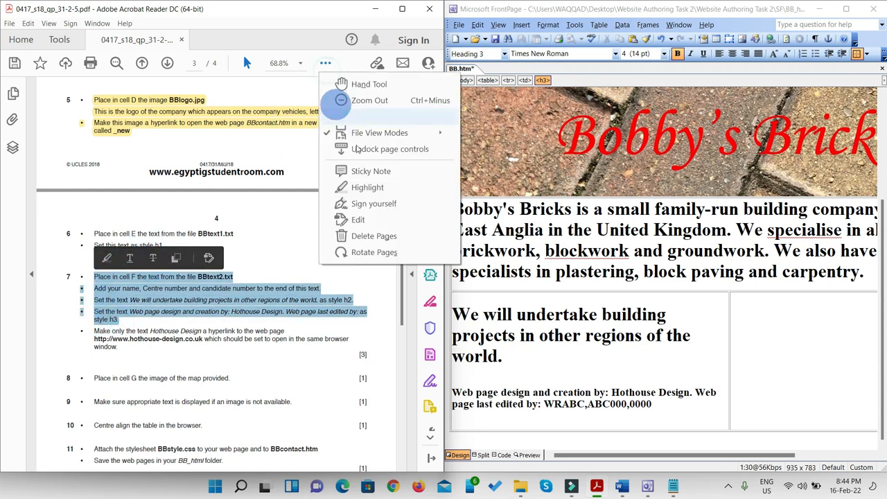
pyautogui.click(343, 182)
pyautogui.moveTo(164, 248); pyautogui.dragTo(82, 230)
pyautogui.click(327, 64)
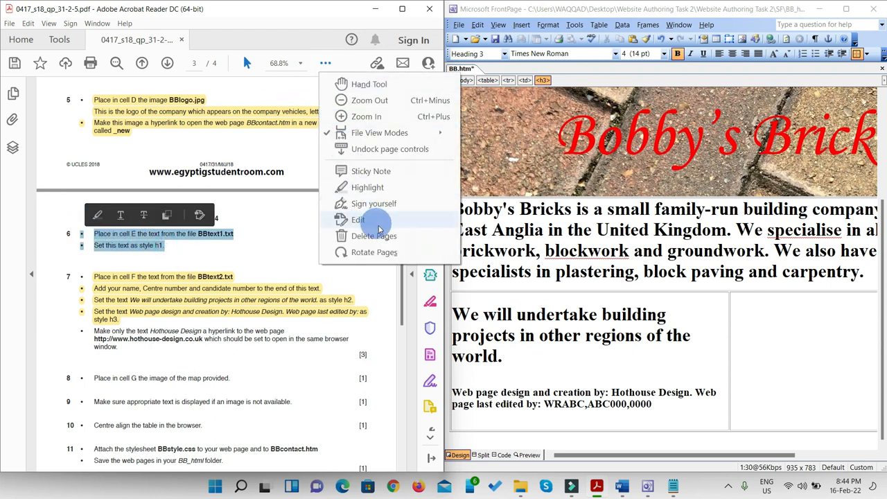
pyautogui.click(369, 188)
pyautogui.scroll(-3, 228, 343)
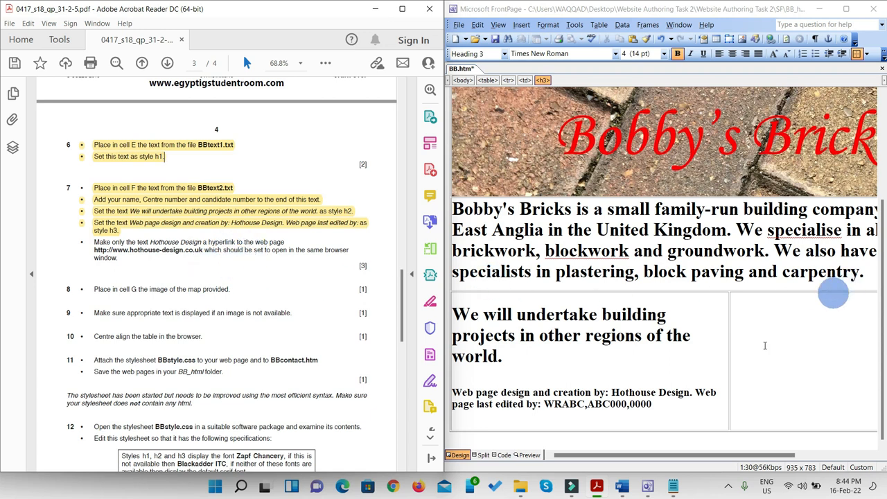
pyautogui.moveTo(690, 394); pyautogui.dragTo(613, 392)
pyautogui.rightClick(623, 393)
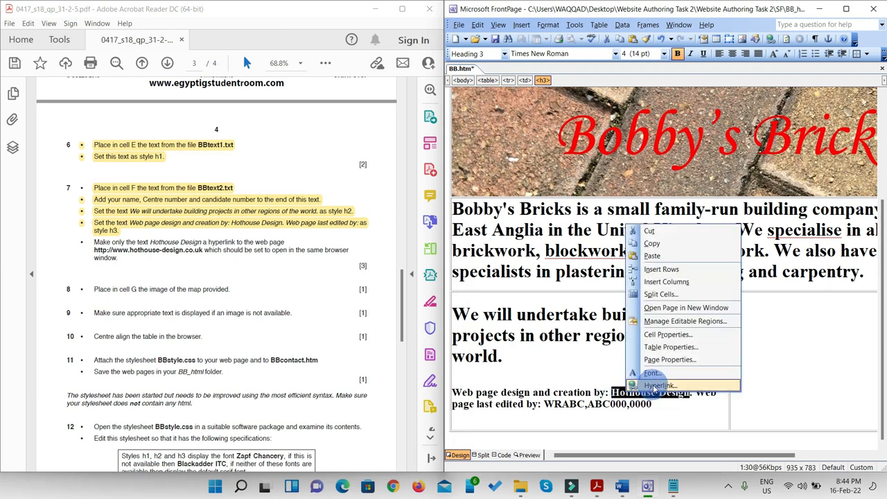
pyautogui.click(655, 386)
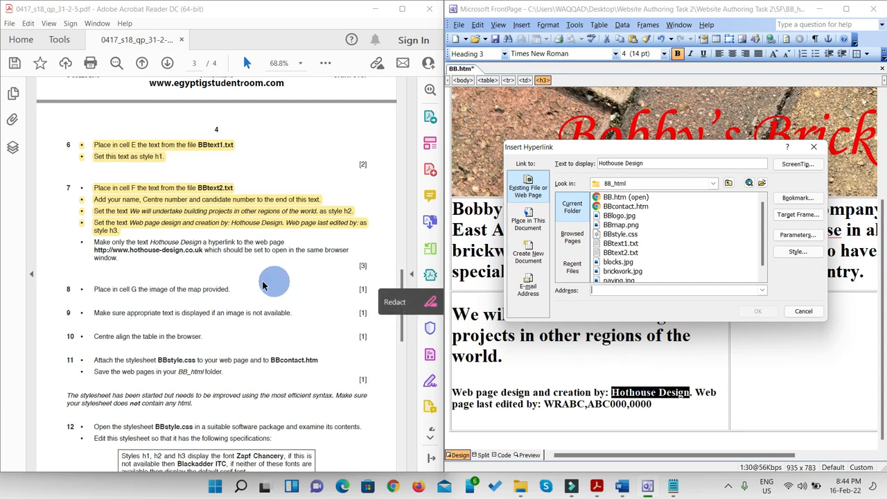
pyautogui.moveTo(204, 251); pyautogui.dragTo(95, 251)
pyautogui.hotkey('ctrl', 'c')
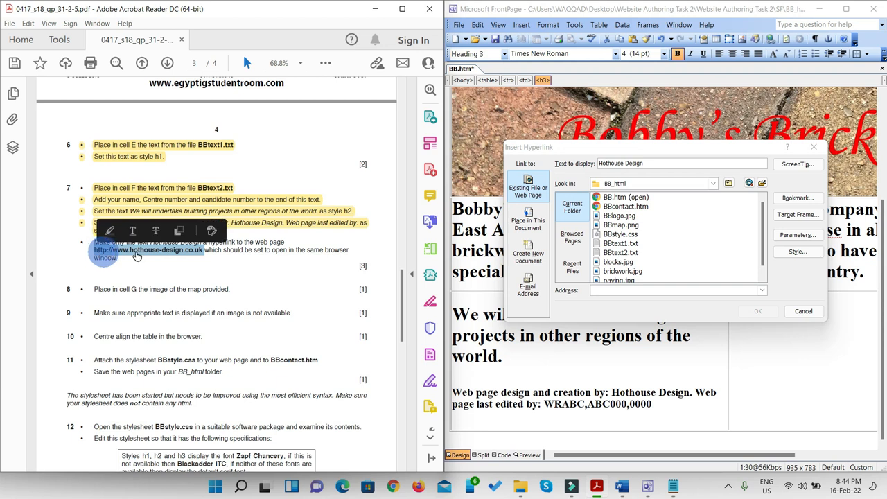
pyautogui.click(636, 292)
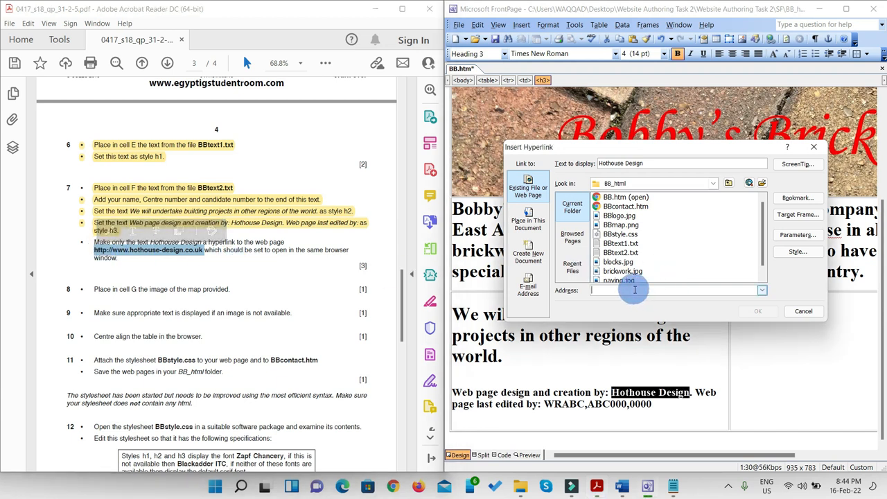
pyautogui.hotkey('ctrl', 'v')
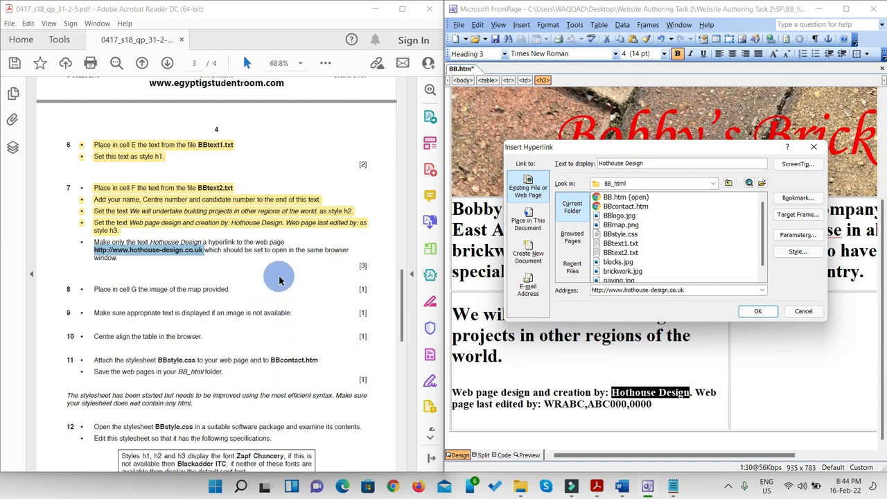
# - Set the target frame of the Hothouse Design hyperlink to Same Frame (_self)
pyautogui.click(797, 215)
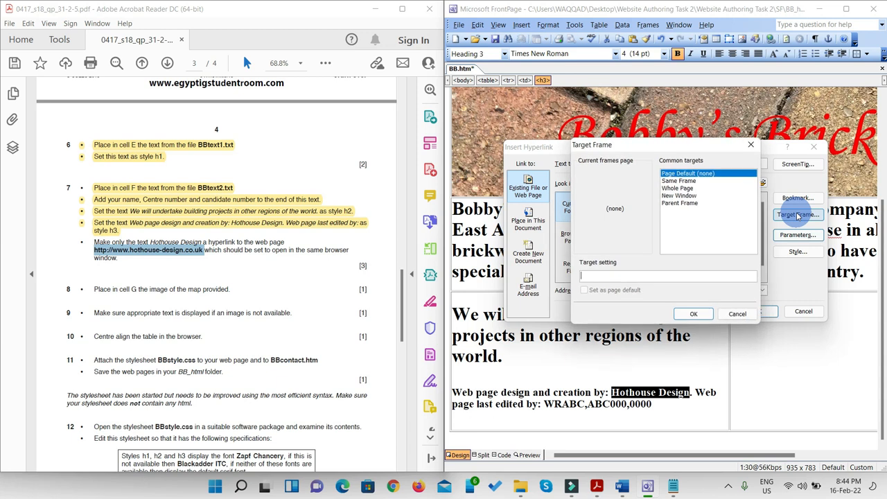
pyautogui.click(685, 181)
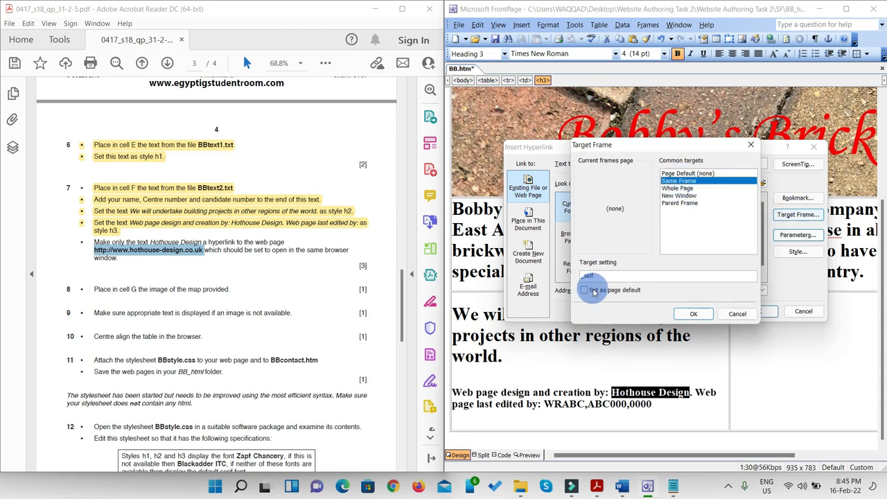
pyautogui.click(690, 315)
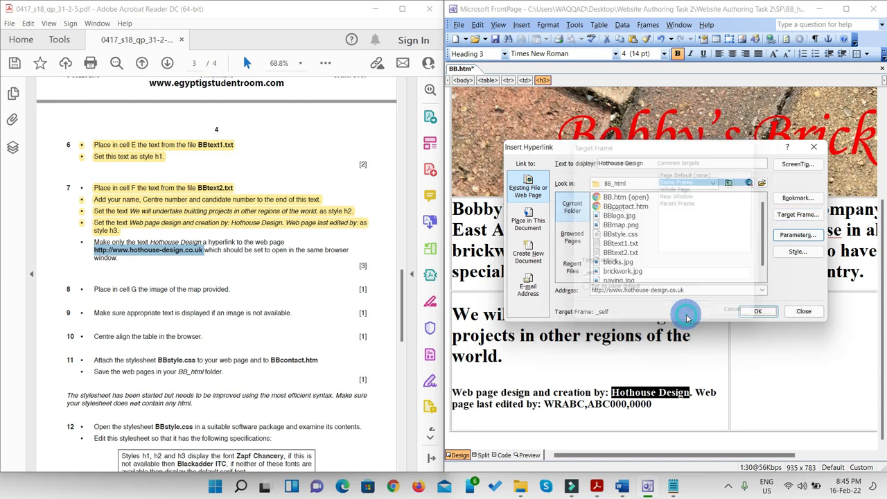
pyautogui.click(758, 314)
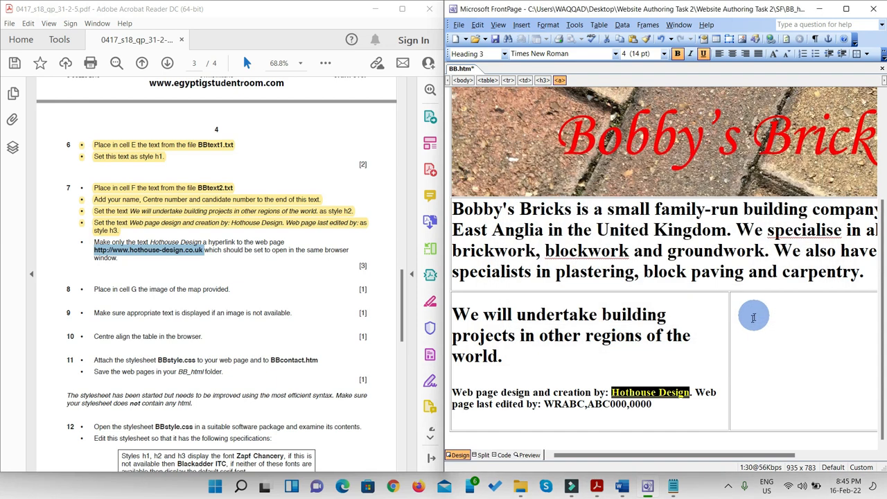
# - Place the image BBmap.png from the BB_html folder in the empty cell beside the Hothouse Design text
pyautogui.scroll(-2, 231, 299)
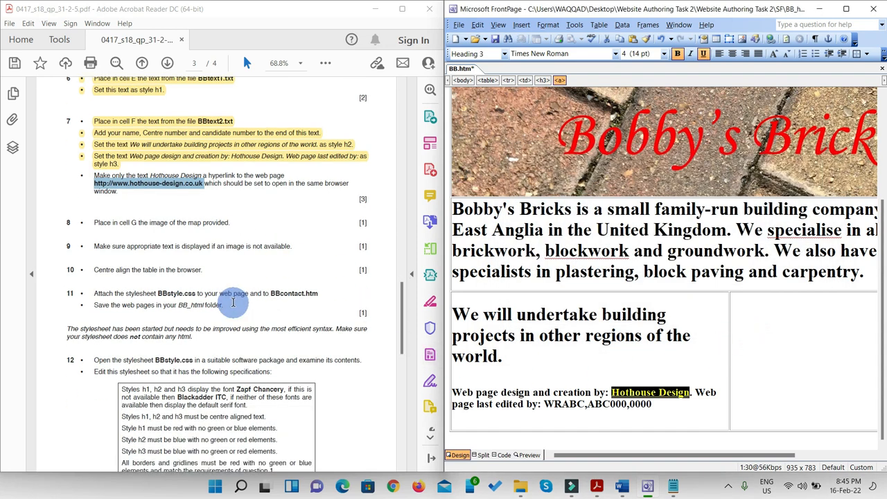
pyautogui.scroll(-1, 233, 302)
pyautogui.scroll(-1, 232, 301)
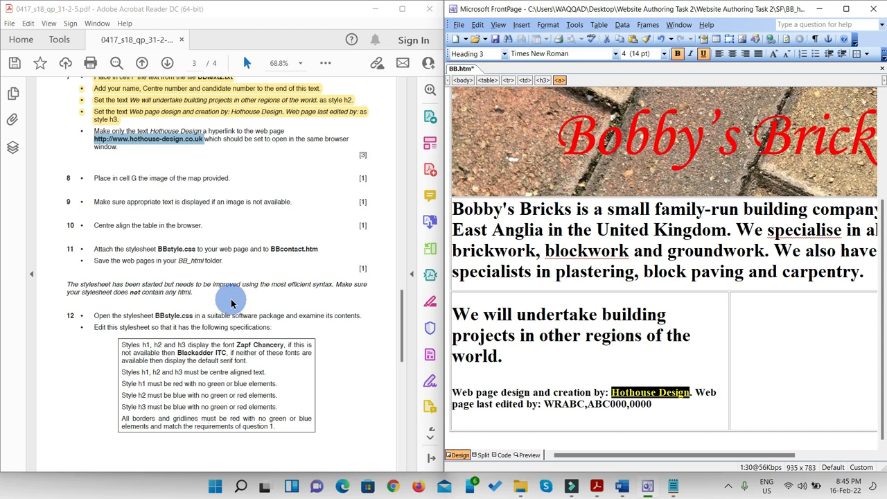
pyautogui.click(522, 488)
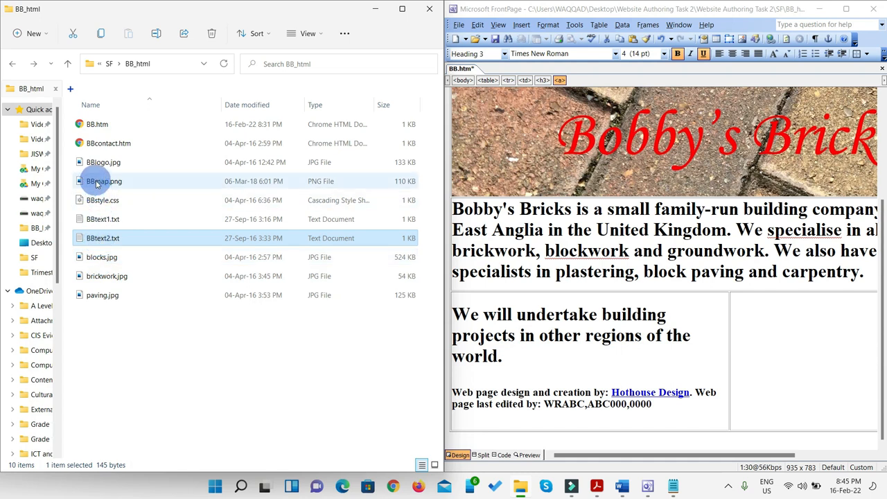
pyautogui.moveTo(96, 184); pyautogui.dragTo(767, 371)
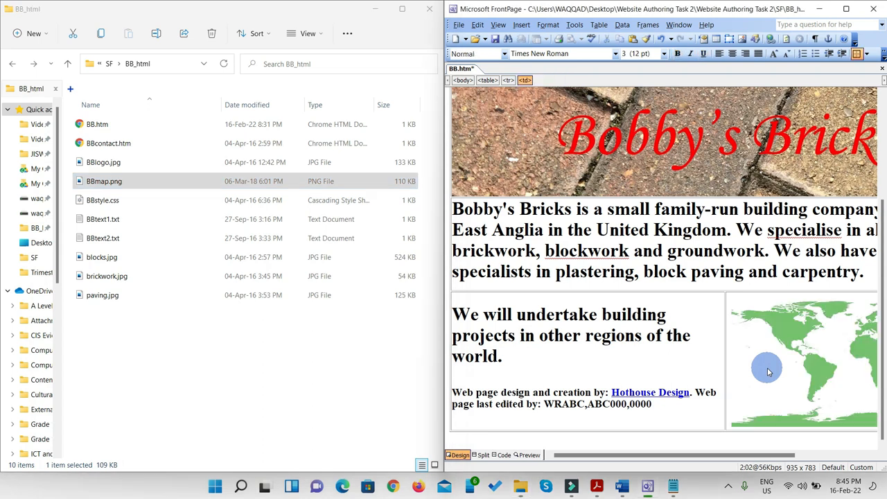
# - Consult the exam paper's next tasks and give the map image the alternative text "Image of world map"
pyautogui.click(596, 486)
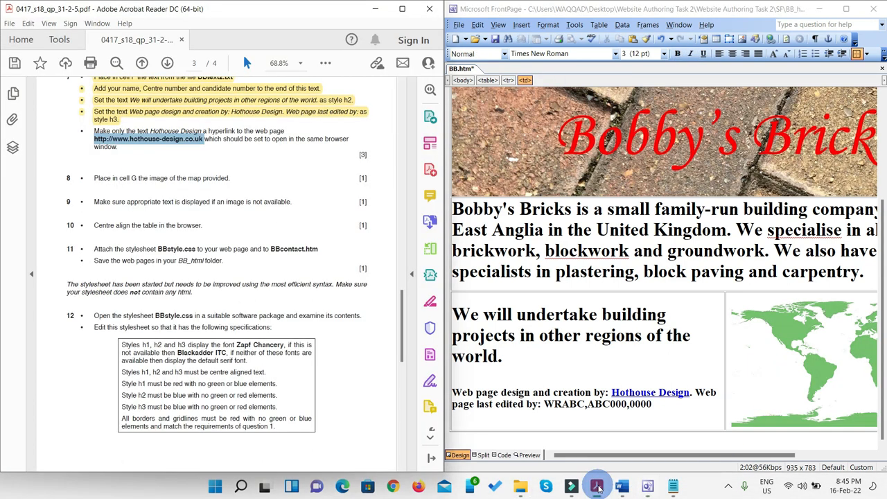
pyautogui.scroll(-1, 177, 234)
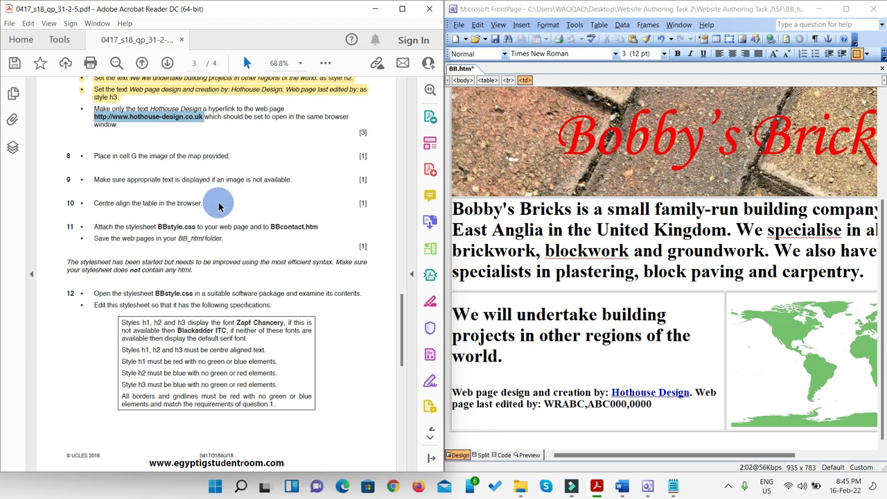
pyautogui.click(752, 335)
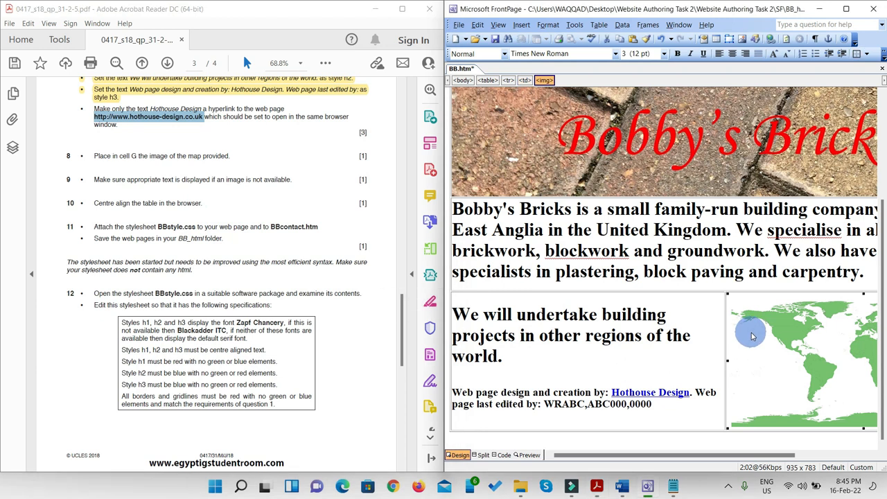
pyautogui.rightClick(753, 336)
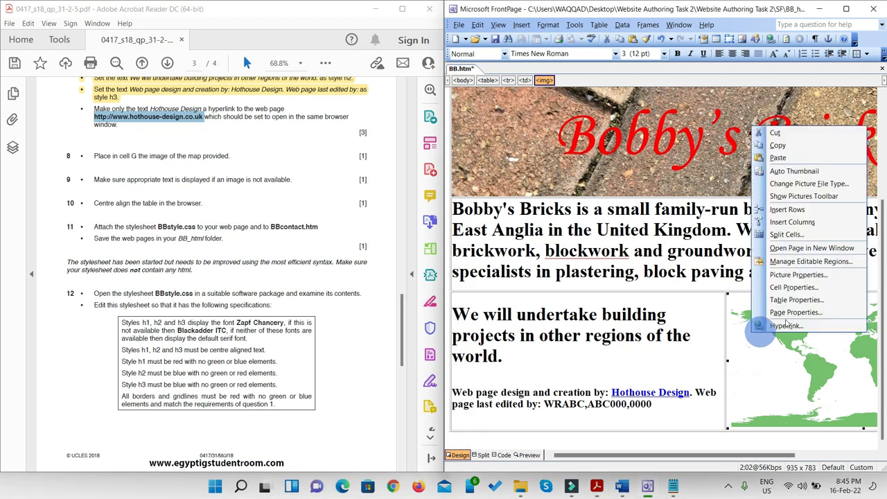
pyautogui.click(799, 275)
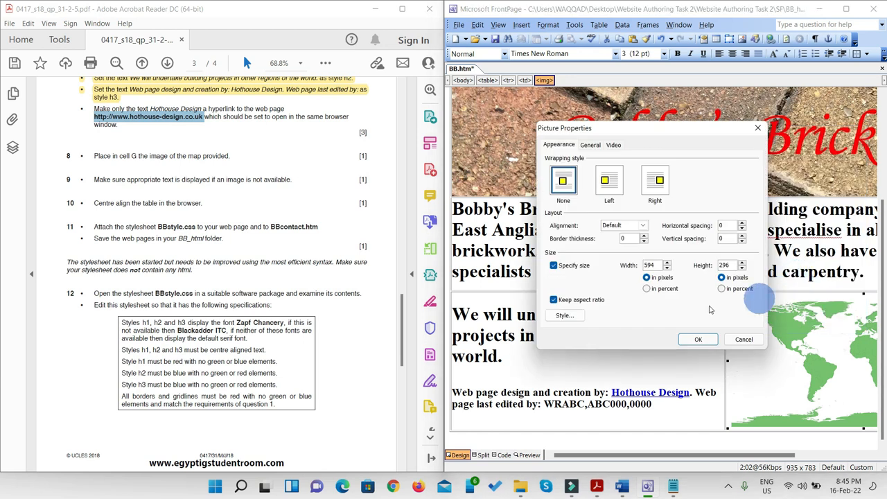
pyautogui.click(591, 147)
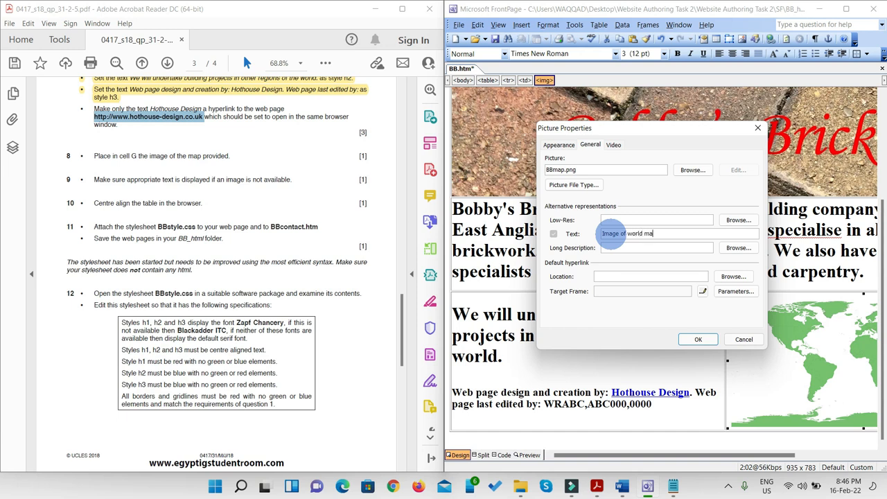
pyautogui.click(699, 340)
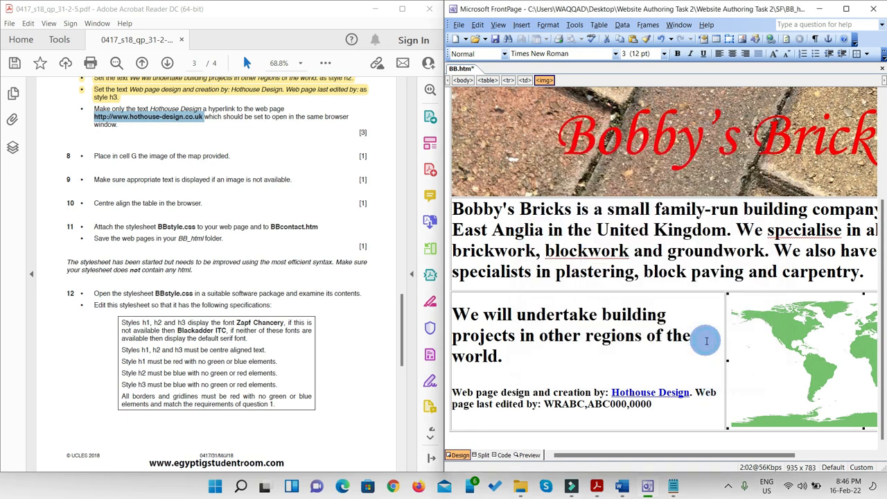
# - Check the map image's alternative text in the HTML code of BB.htm and return to the design view
pyautogui.click(844, 9)
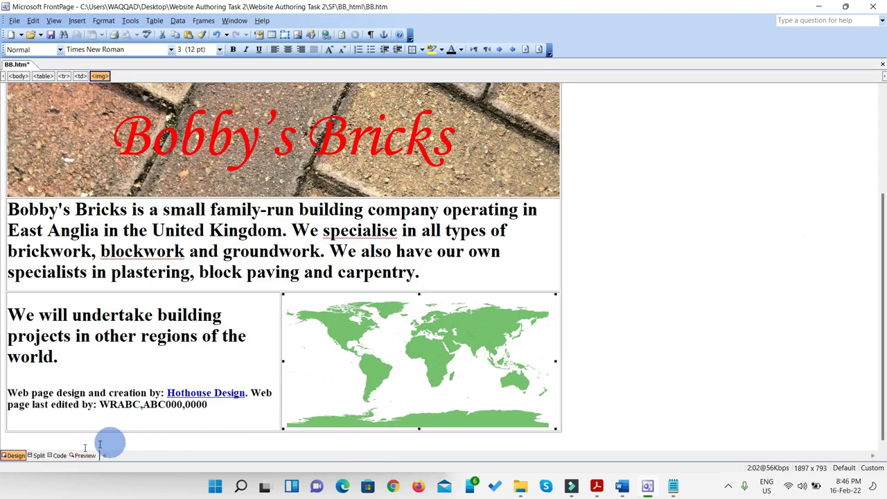
pyautogui.click(60, 455)
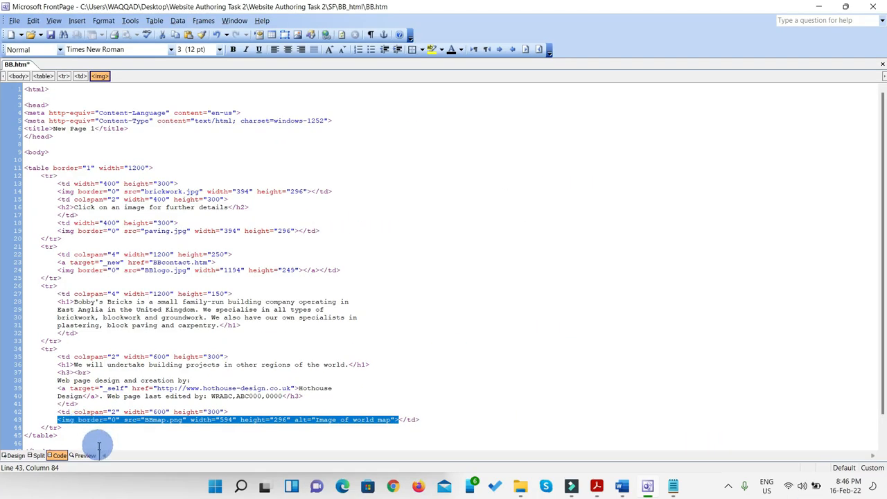
pyautogui.click(14, 455)
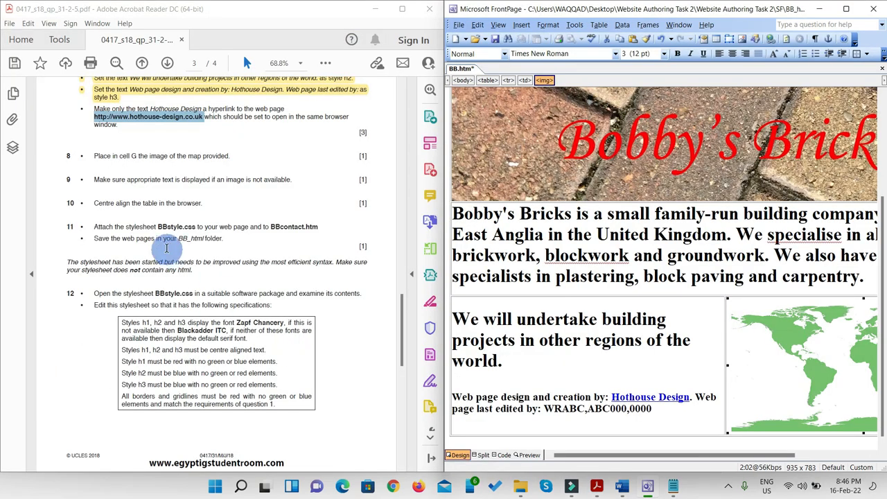
# - Set the alignment of the whole table in BB.htm to Center
pyautogui.scroll(-1, 166, 255)
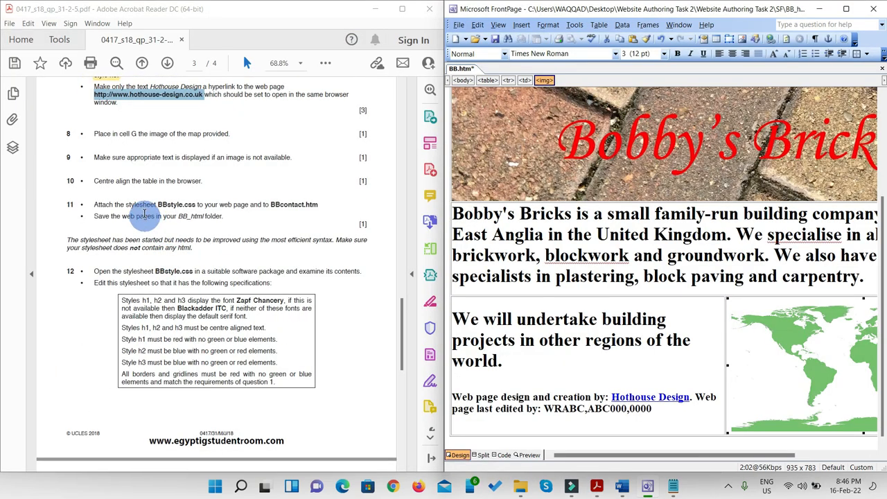
pyautogui.scroll(1, 144, 205)
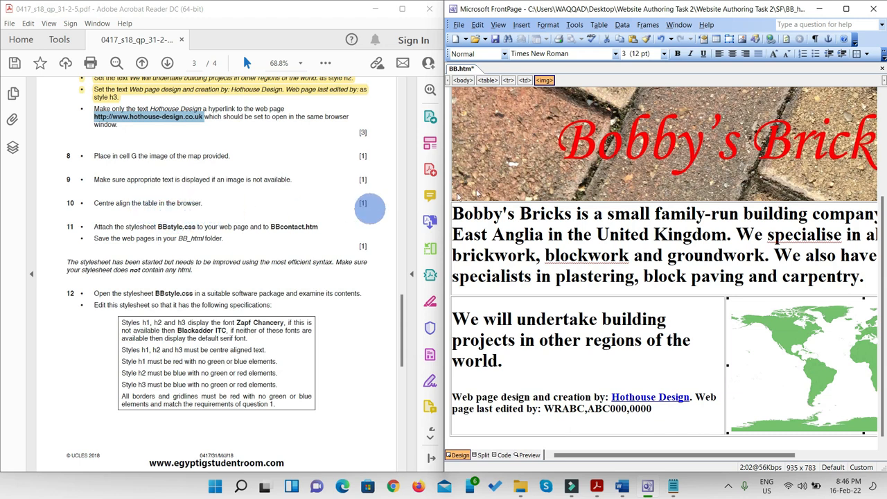
pyautogui.click(846, 10)
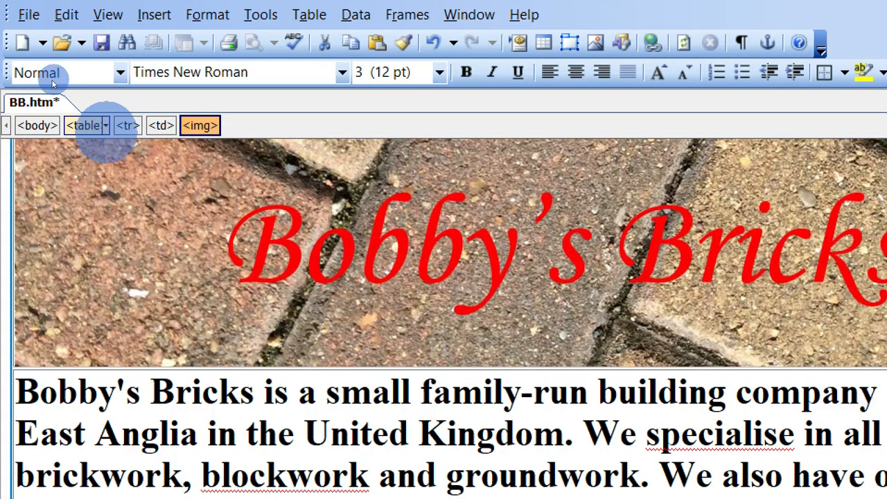
pyautogui.click(83, 126)
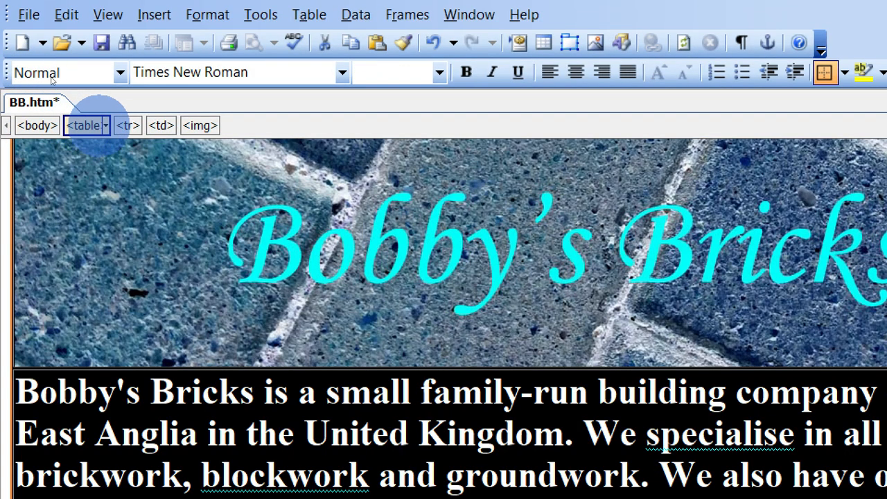
pyautogui.click(105, 125)
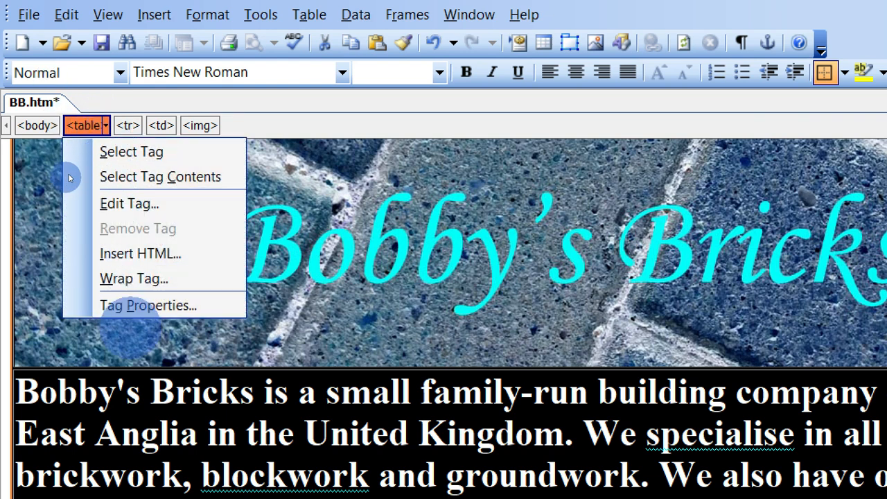
pyautogui.click(142, 305)
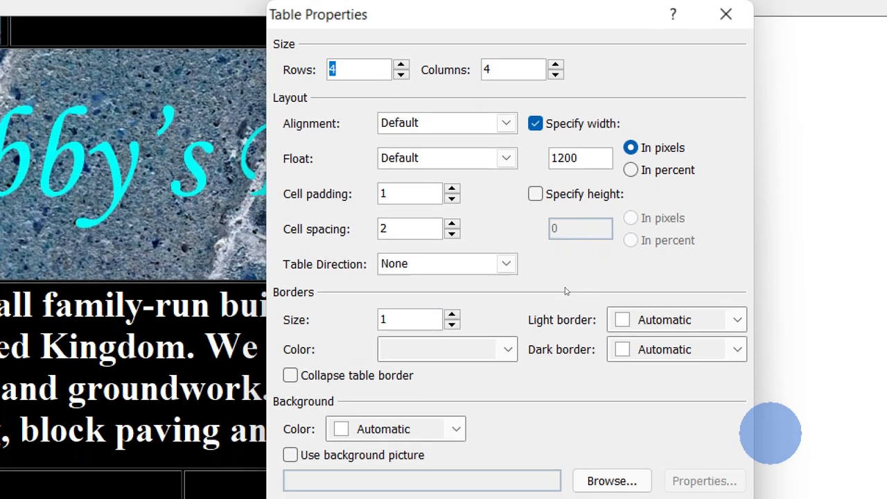
pyautogui.click(444, 127)
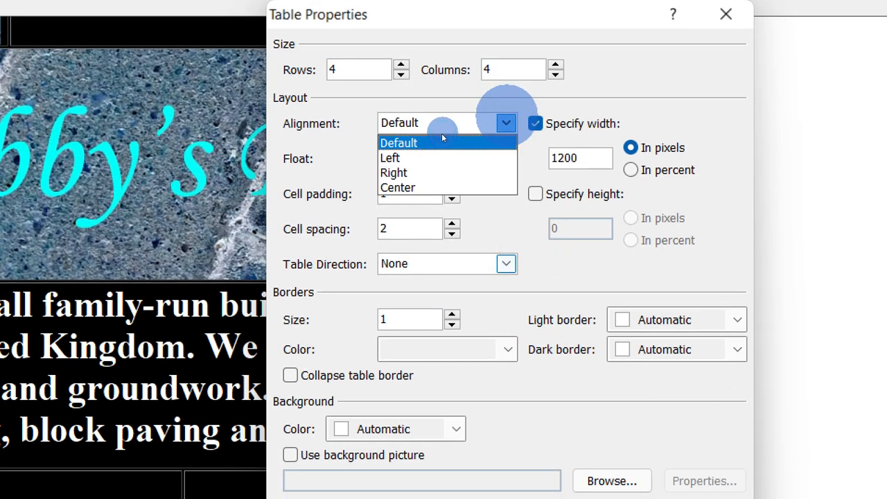
pyautogui.click(393, 187)
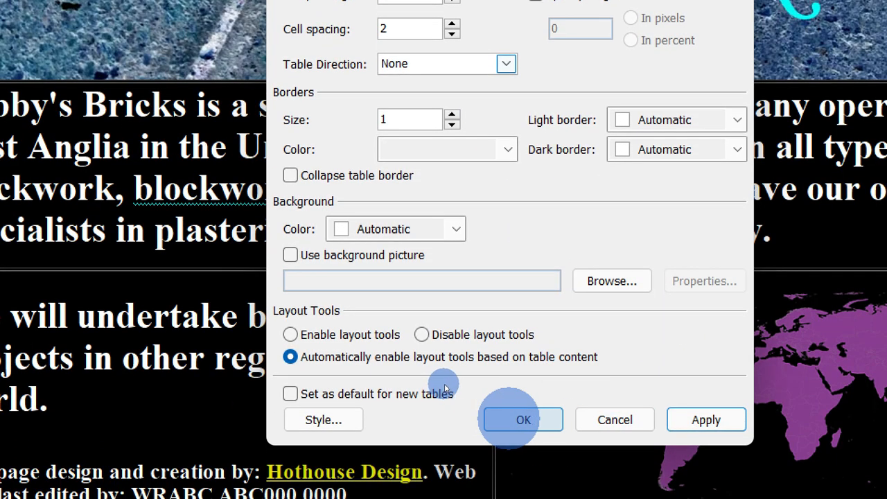
pyautogui.press('Return')
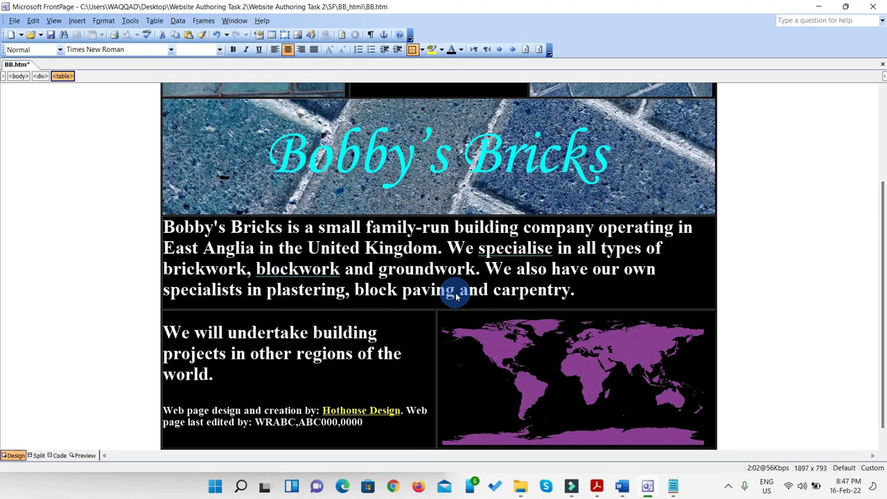
pyautogui.scroll(3, 367, 278)
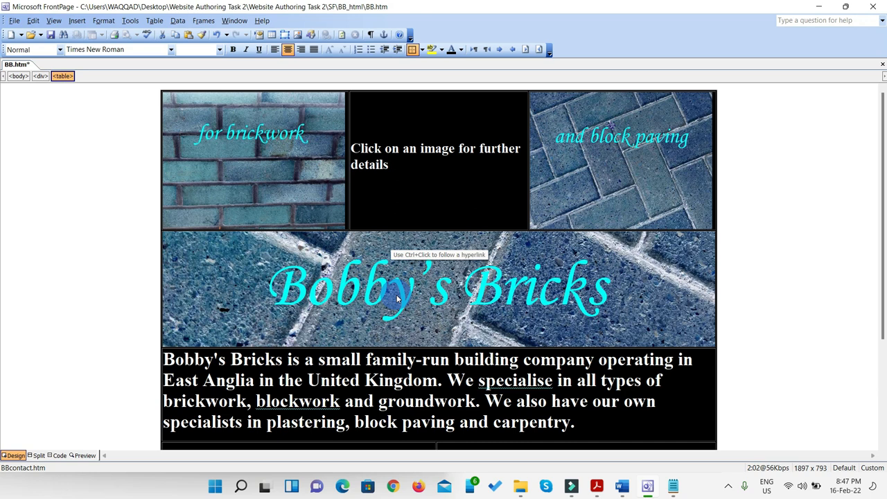
pyautogui.press('super+Right')
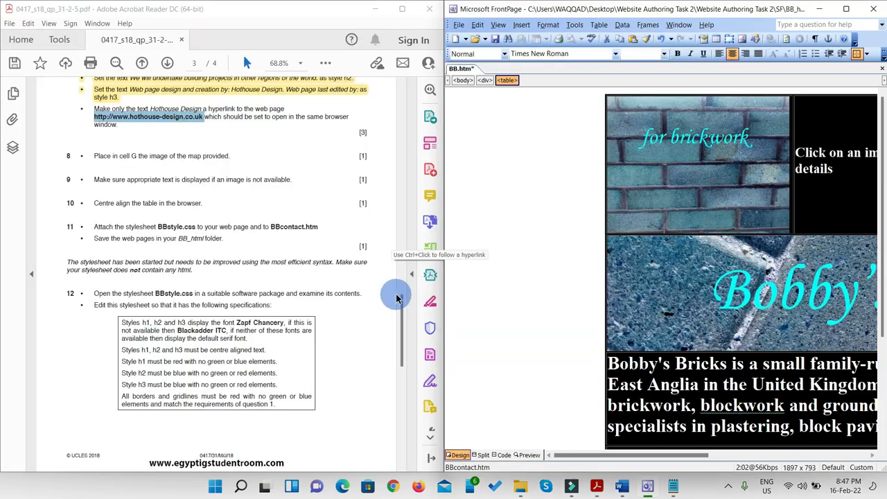
# - Highlight the hyperlink bullet of question 7 and the whole of question 8 in the exam paper PDF
pyautogui.click(203, 172)
pyautogui.click(208, 208)
pyautogui.click(367, 149)
pyautogui.moveTo(367, 149); pyautogui.dragTo(82, 105)
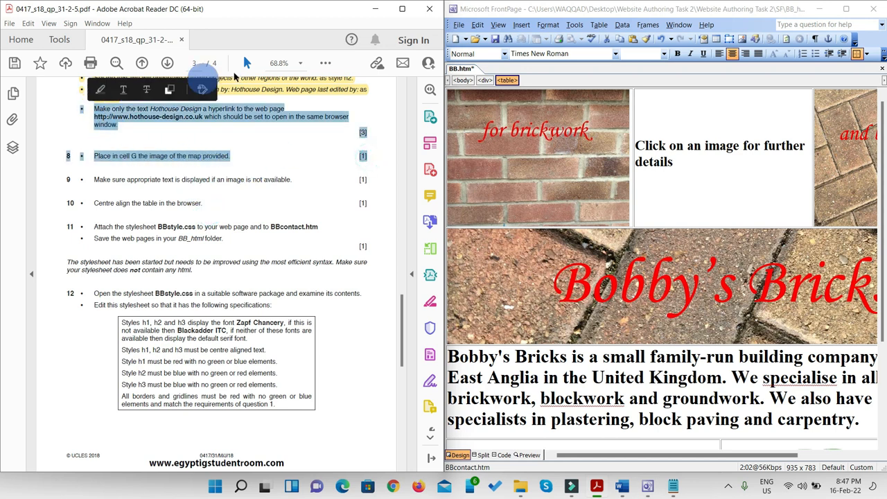
pyautogui.click(325, 63)
pyautogui.click(366, 189)
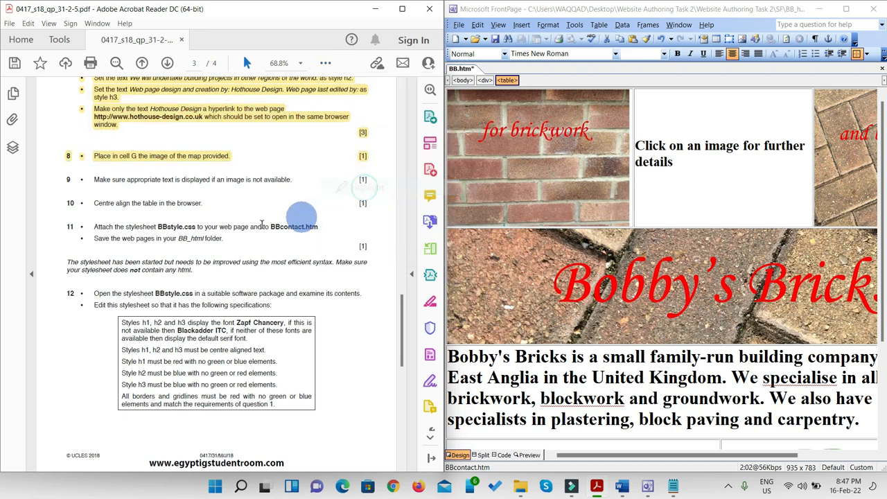
# - Highlight questions 9 and 10 in the exam paper PDF
pyautogui.scroll(-2, 205, 233)
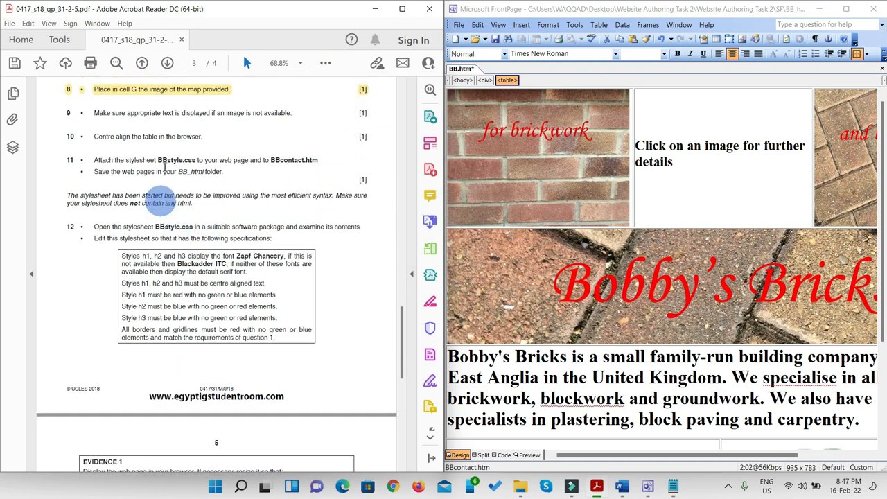
pyautogui.moveTo(206, 136); pyautogui.dragTo(66, 87)
pyautogui.click(325, 63)
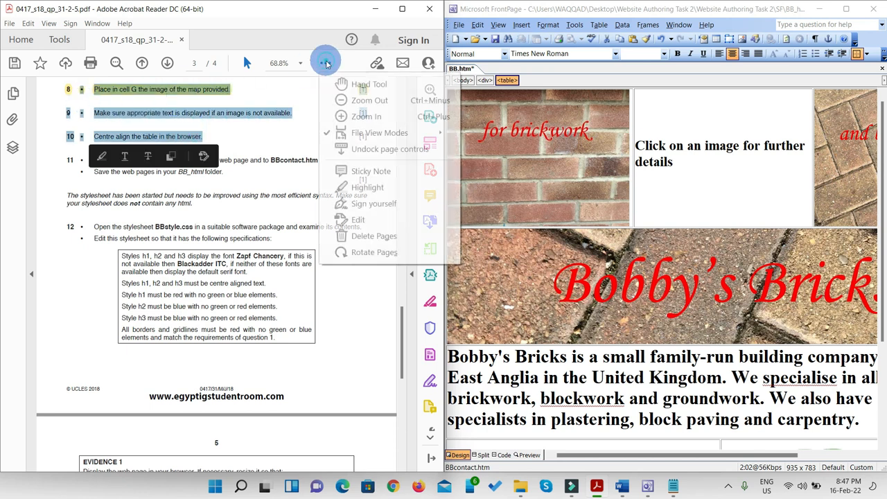
pyautogui.click(368, 187)
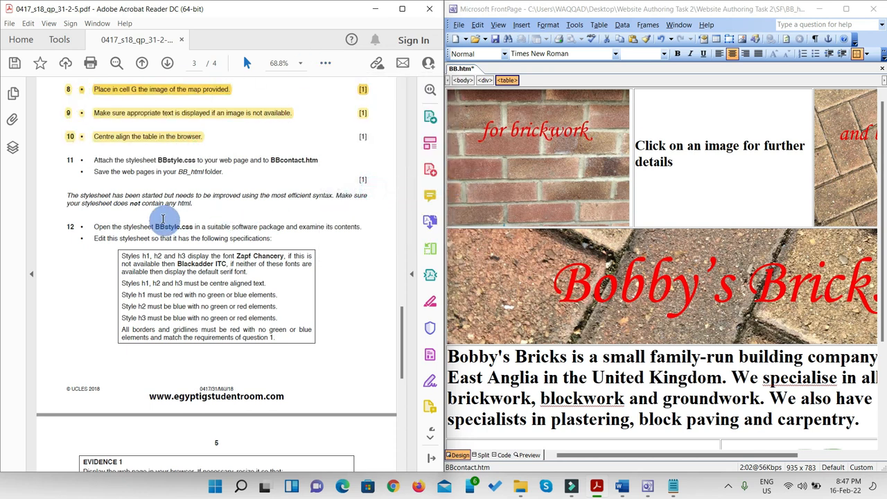
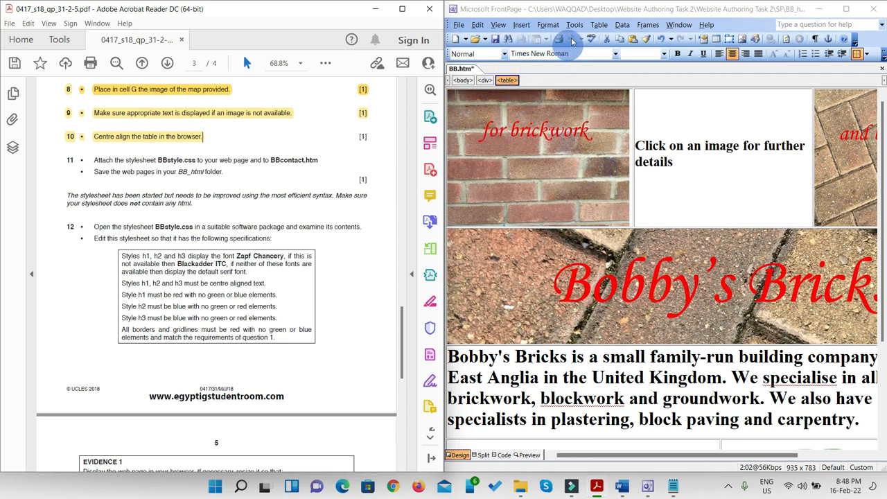
pyautogui.click(548, 25)
pyautogui.click(547, 26)
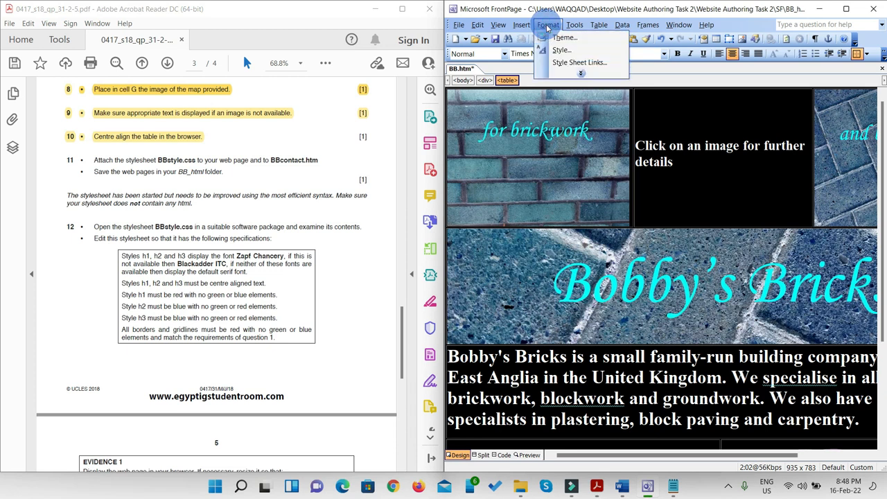
pyautogui.click(560, 51)
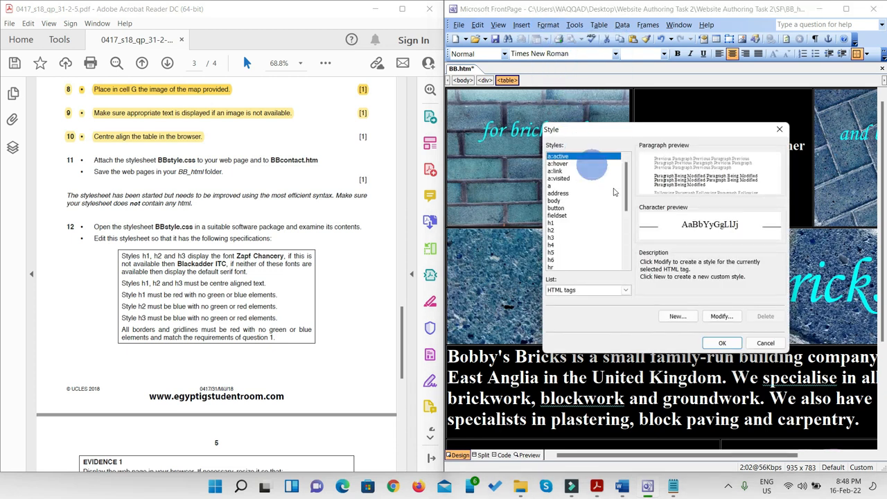
pyautogui.click(780, 134)
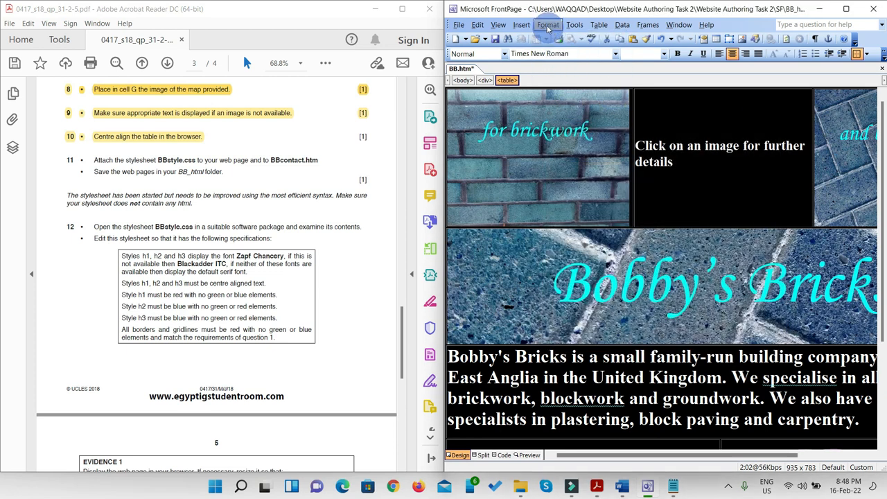
# - Link the stylesheet BBstyle.css from the SF\BB_html folder of Website Authoring Task 2 to the page BB.htm
pyautogui.click(547, 26)
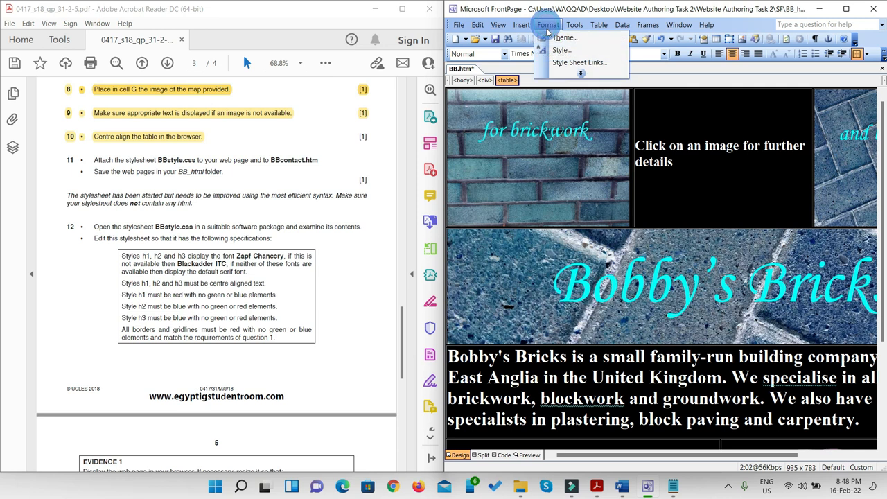
pyautogui.click(579, 63)
pyautogui.click(736, 209)
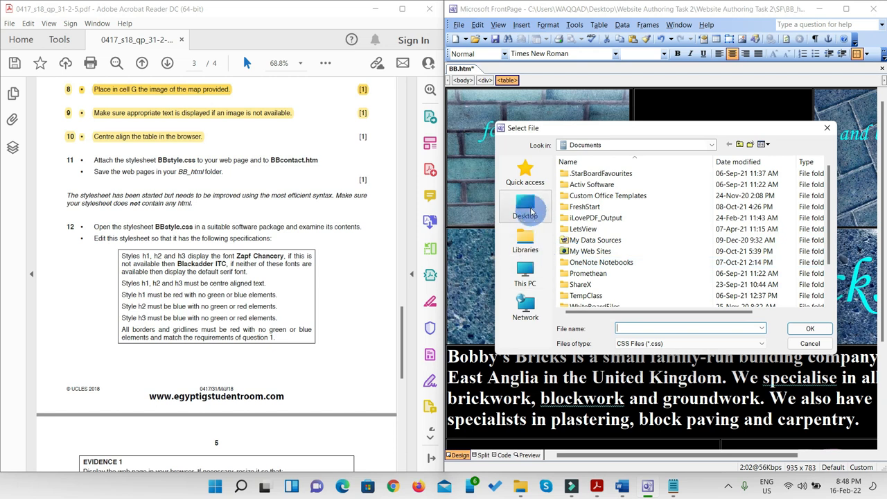
pyautogui.click(532, 211)
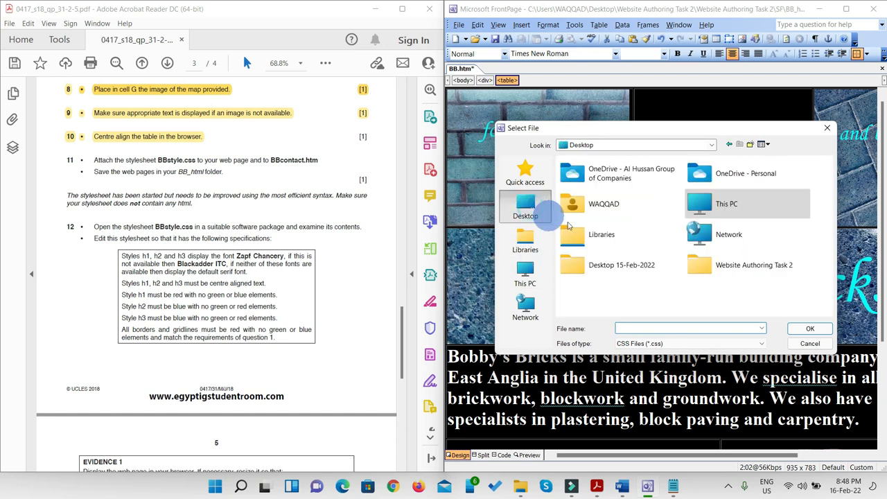
pyautogui.doubleClick(736, 270)
pyautogui.click(592, 175)
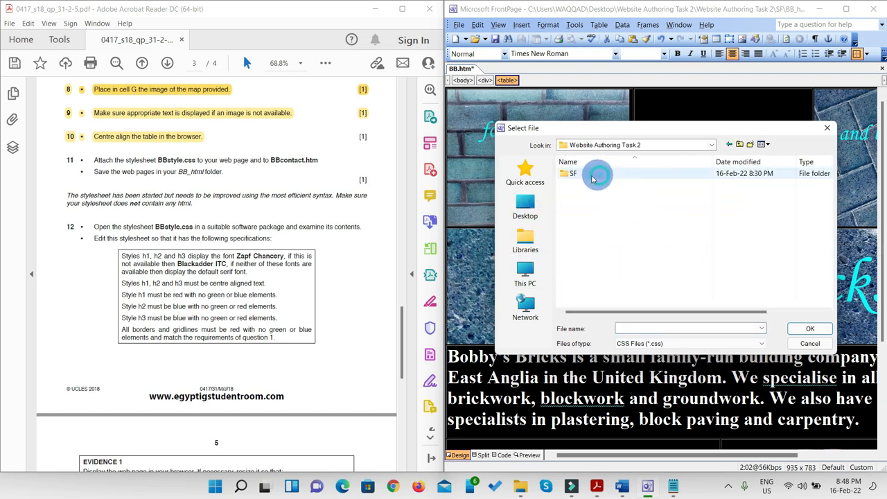
pyautogui.doubleClick(593, 175)
pyautogui.doubleClick(575, 173)
pyautogui.click(594, 197)
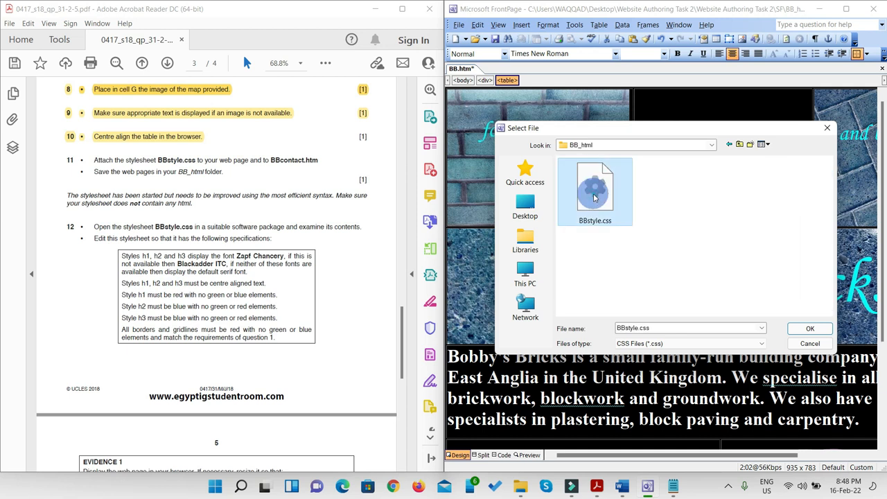
pyautogui.click(806, 329)
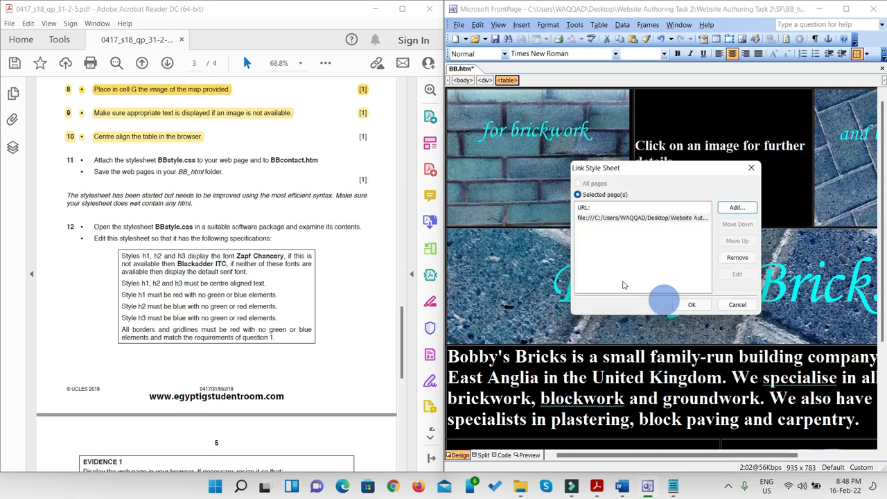
pyautogui.click(691, 305)
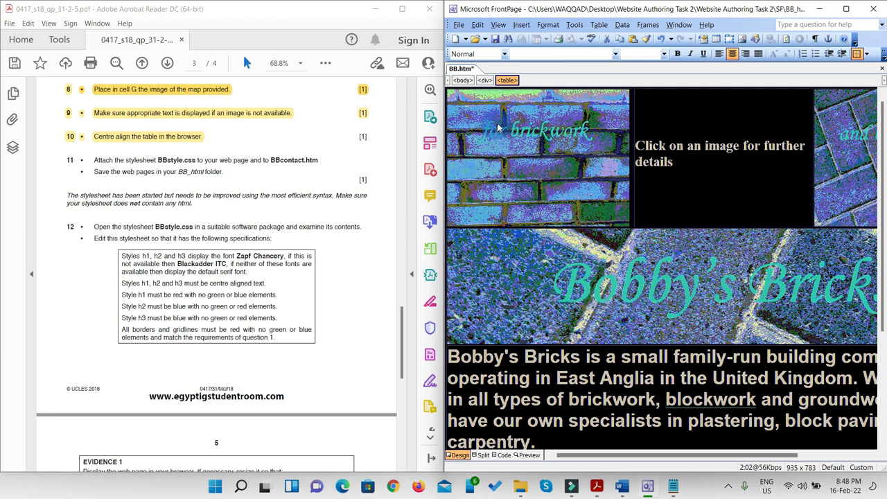
# - Open the page BBcontact.htm from the SF\BB_html folder of Website Authoring Task 2 on the desktop
pyautogui.click(459, 25)
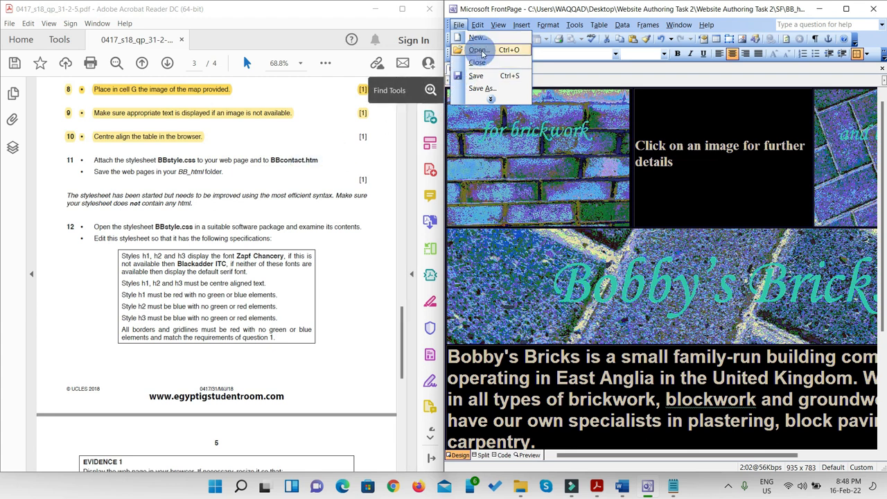
pyautogui.click(483, 52)
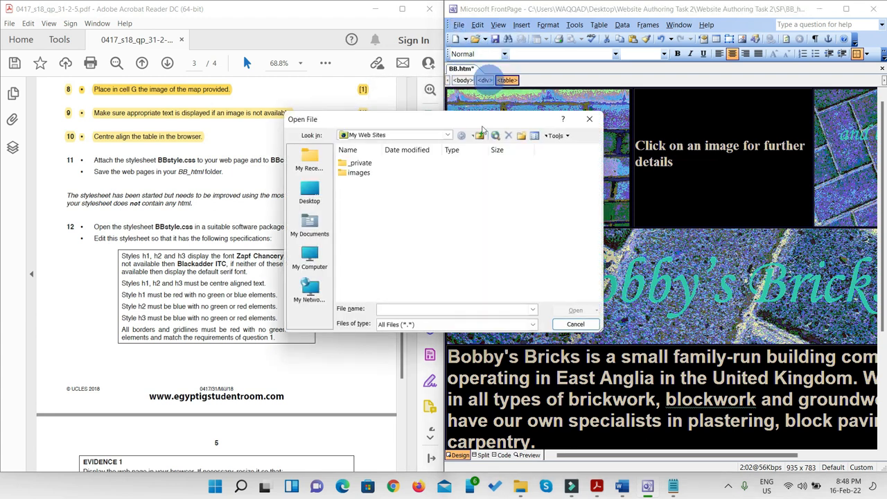
pyautogui.click(309, 194)
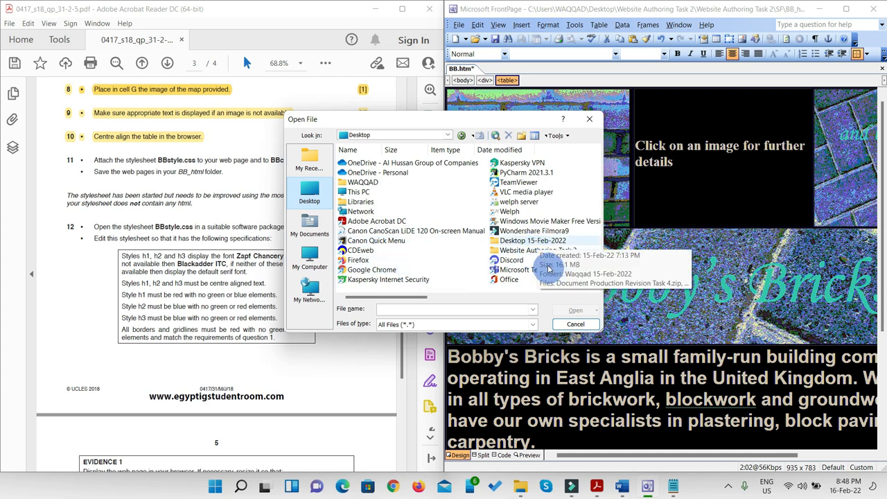
pyautogui.click(533, 252)
pyautogui.hscroll(3, 531, 255)
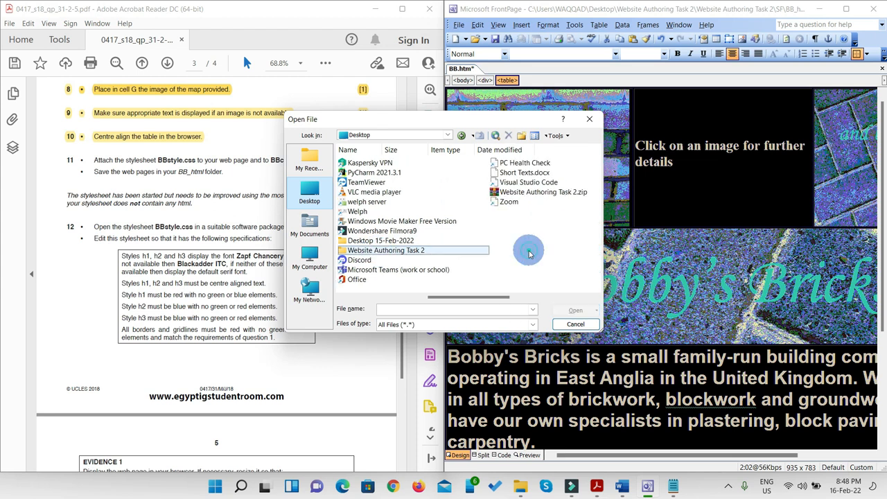
pyautogui.doubleClick(356, 251)
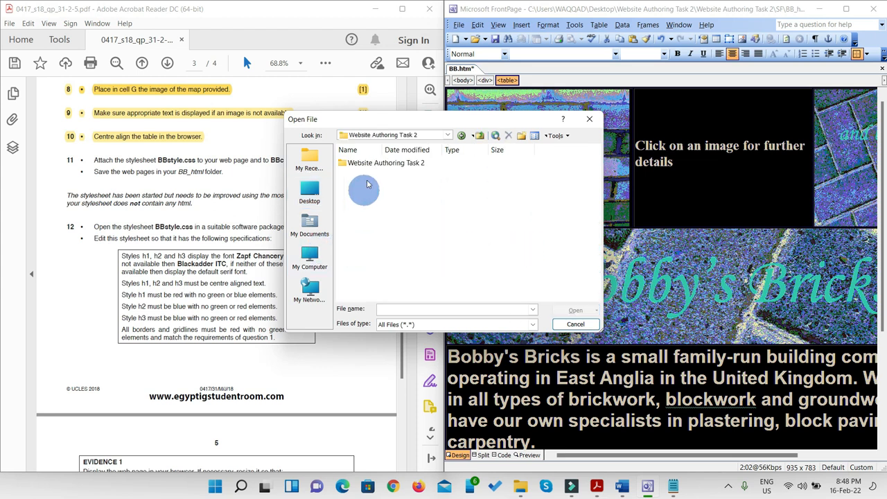
pyautogui.doubleClick(369, 167)
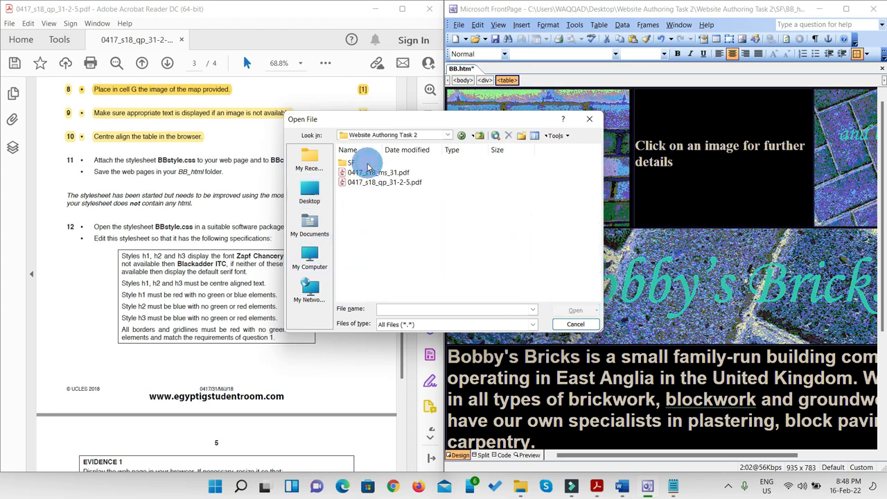
pyautogui.doubleClick(347, 163)
pyautogui.doubleClick(355, 165)
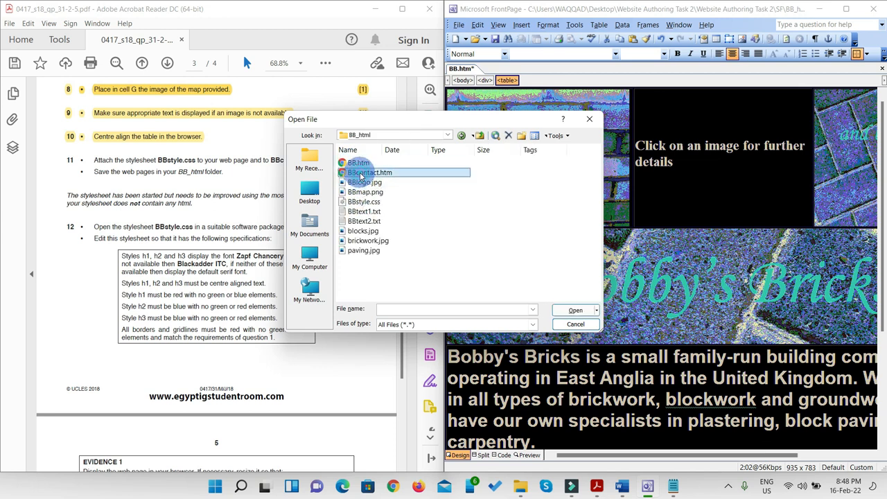
pyautogui.click(576, 310)
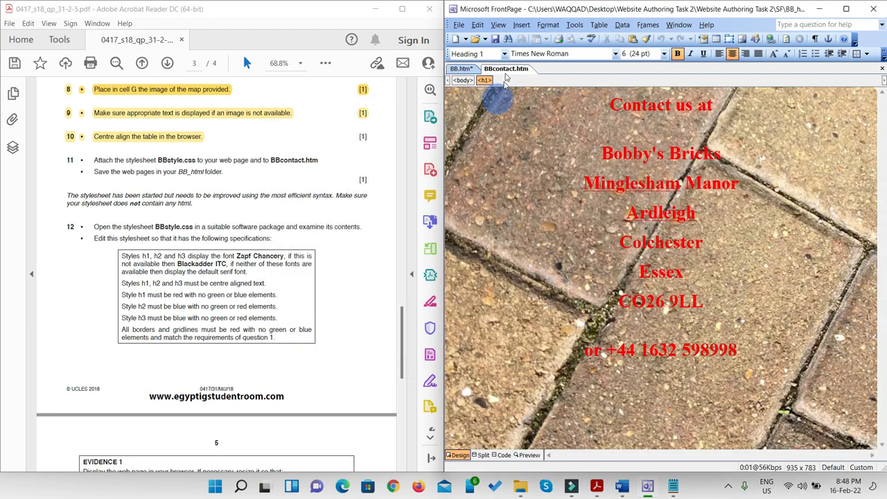
# - Link the stylesheet BBstyle.css from the BB_html folder to the page BBcontact.htm
pyautogui.click(546, 26)
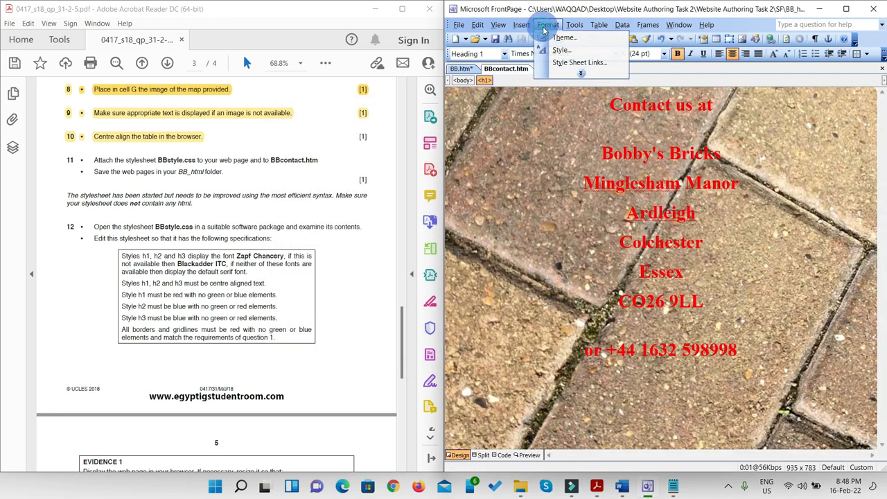
pyautogui.click(563, 64)
pyautogui.click(729, 208)
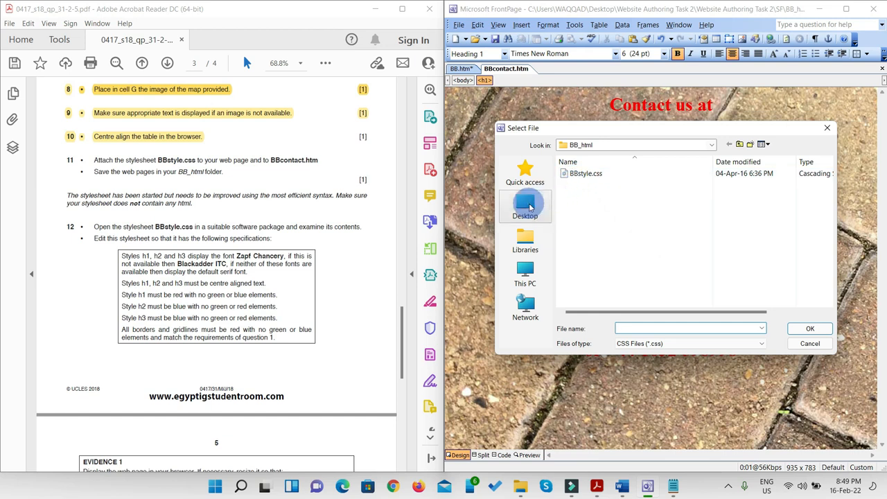
pyautogui.click(525, 204)
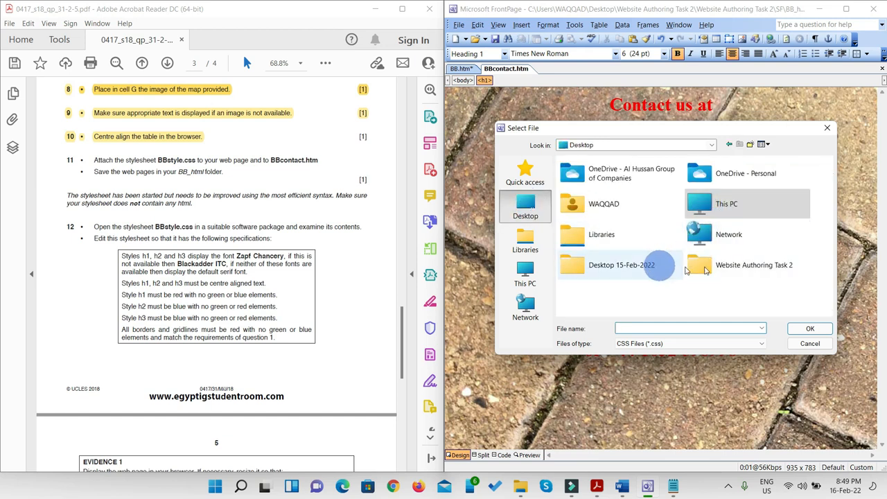
pyautogui.doubleClick(704, 267)
pyautogui.doubleClick(586, 174)
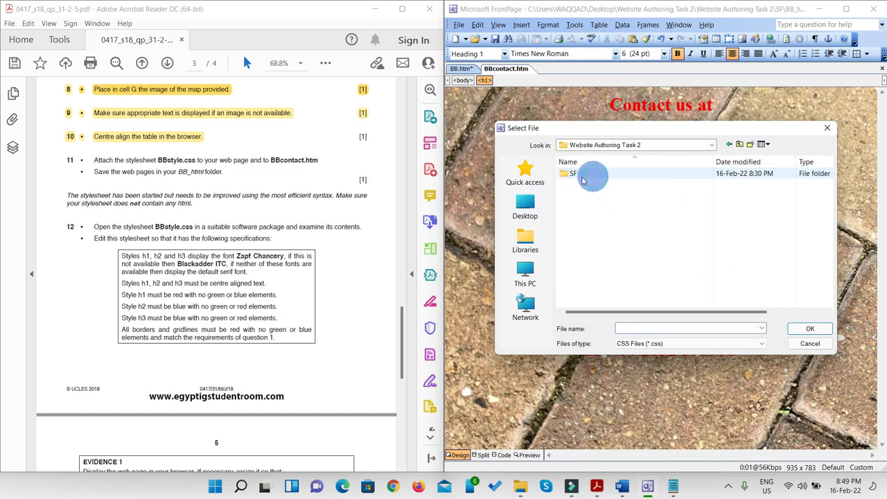
pyautogui.doubleClick(583, 177)
pyautogui.doubleClick(575, 173)
pyautogui.click(586, 181)
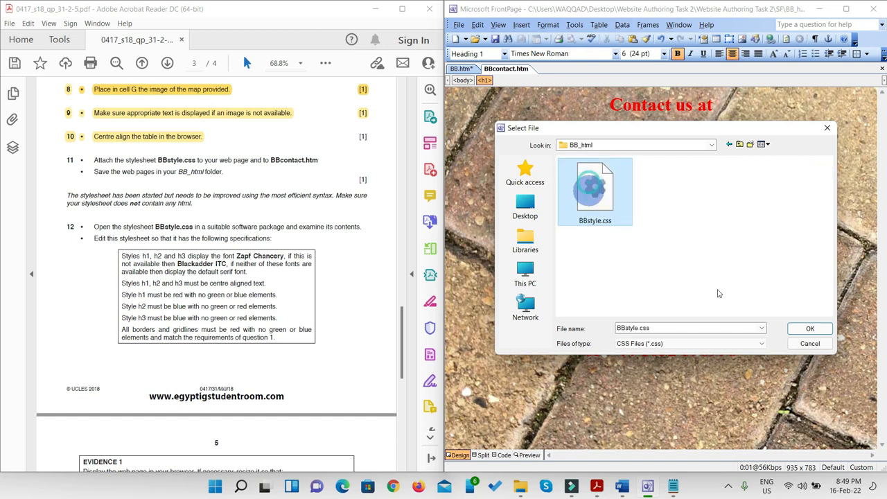
pyautogui.click(808, 329)
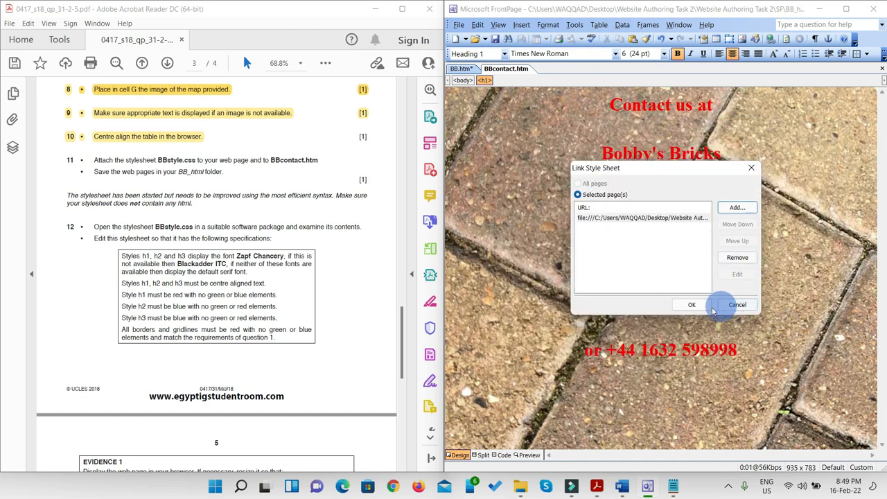
pyautogui.click(704, 307)
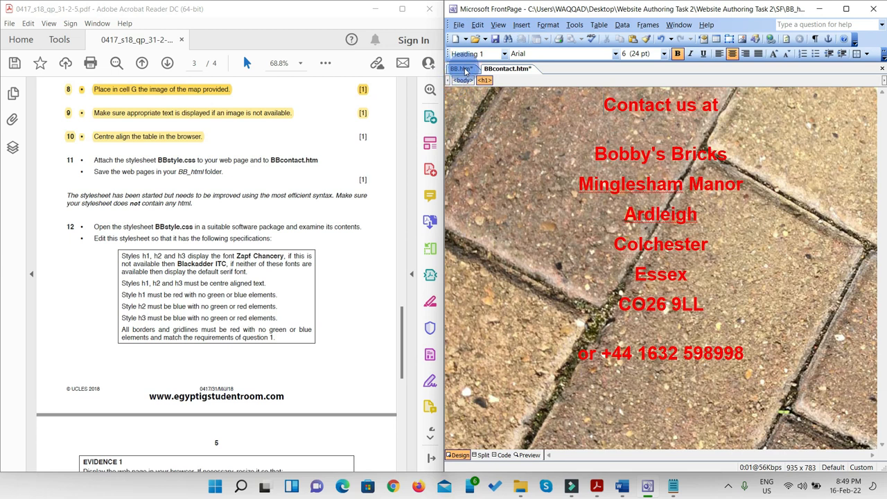
# - Save both web pages, BBcontact.htm and BB.htm, with their stylesheet links
pyautogui.click(563, 179)
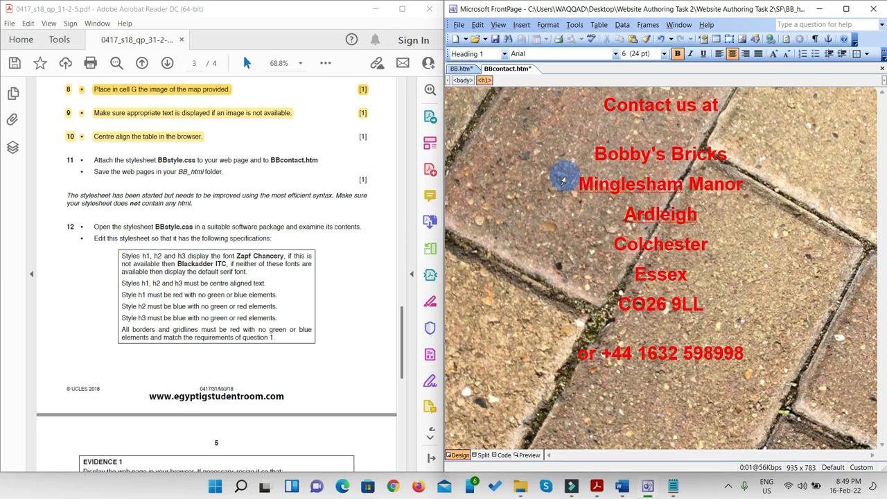
pyautogui.click(461, 69)
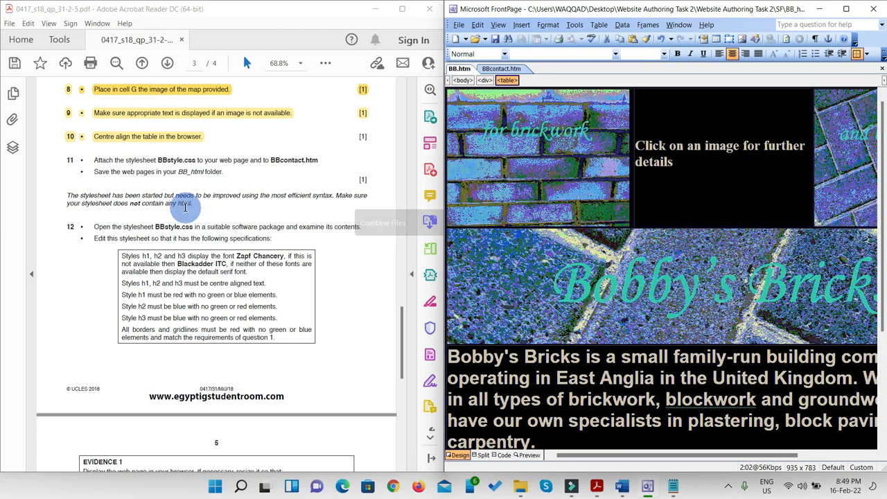
# - Highlight both bullets of question 11 in the exam paper PDF
pyautogui.scroll(-1, 186, 206)
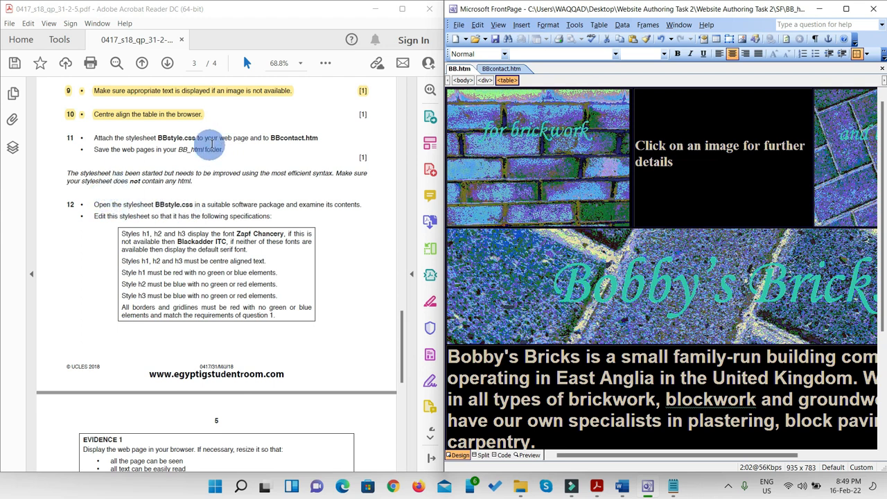
pyautogui.moveTo(223, 149); pyautogui.dragTo(77, 132)
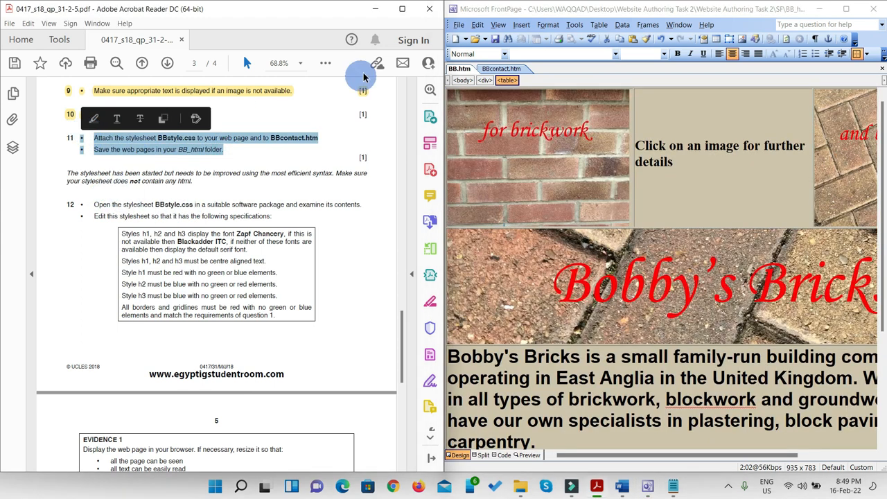
pyautogui.click(325, 63)
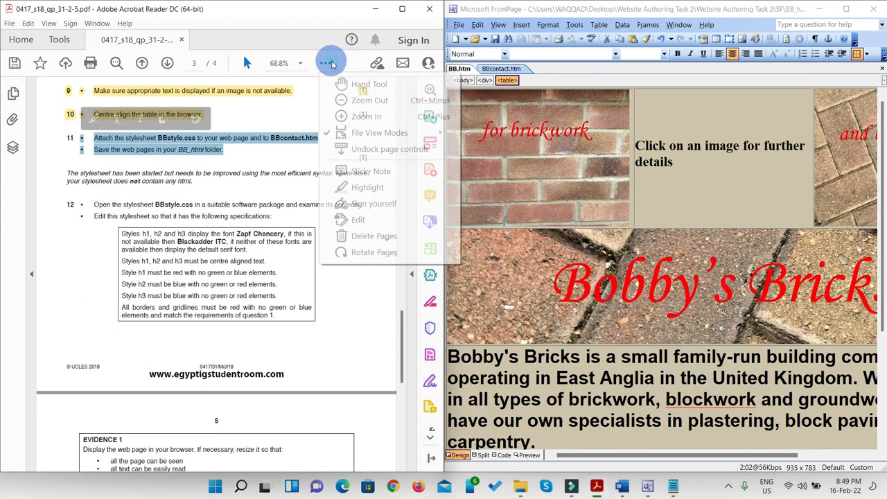
pyautogui.click(368, 188)
# - Open the stylesheet BBstyle.css from the BB_html folder and delete its h1 font-family rule
pyautogui.scroll(-2, 222, 188)
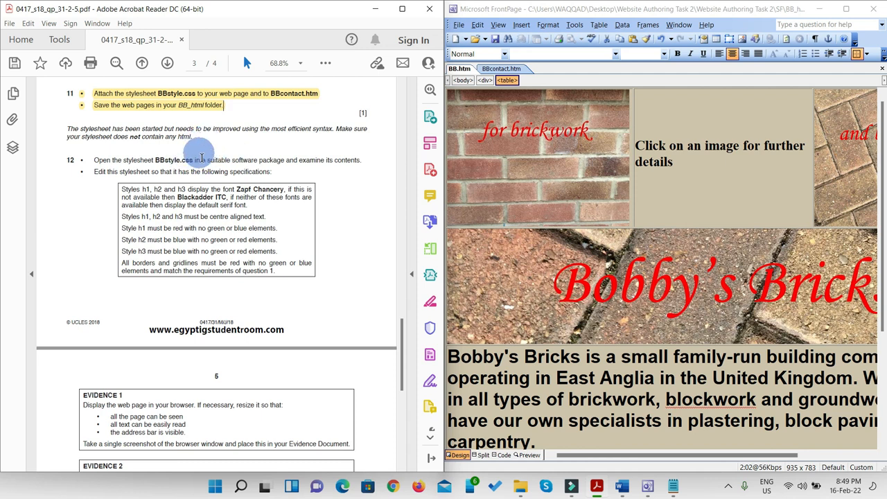
pyautogui.click(461, 28)
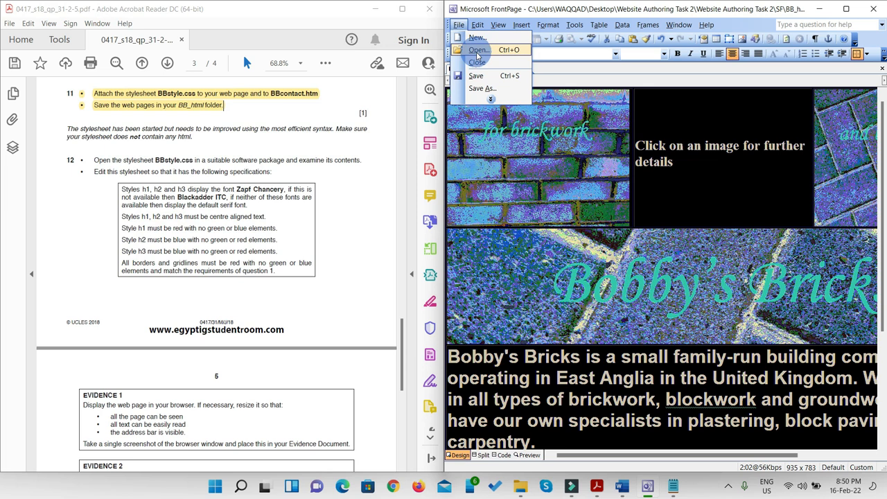
pyautogui.click(476, 53)
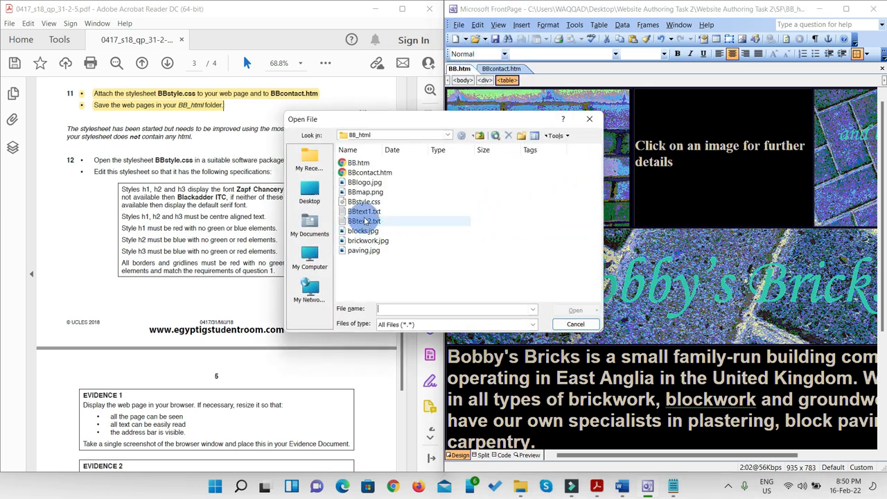
pyautogui.click(357, 201)
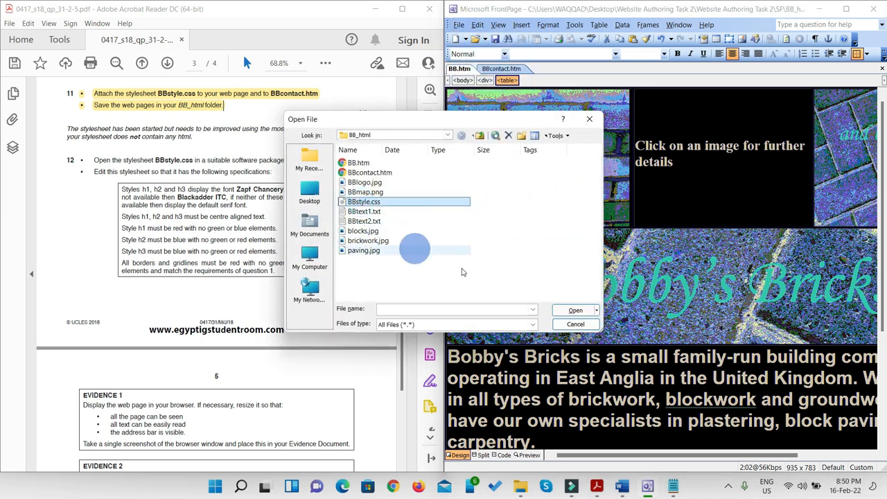
pyautogui.click(569, 311)
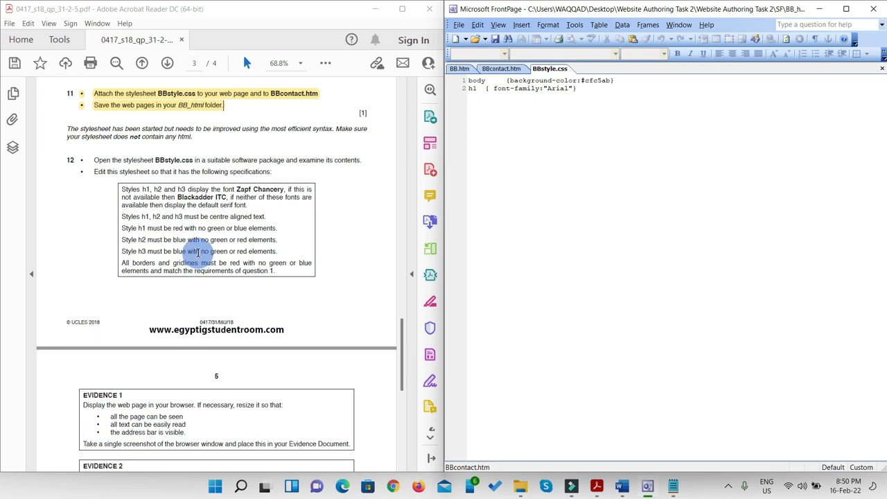
pyautogui.click(578, 90)
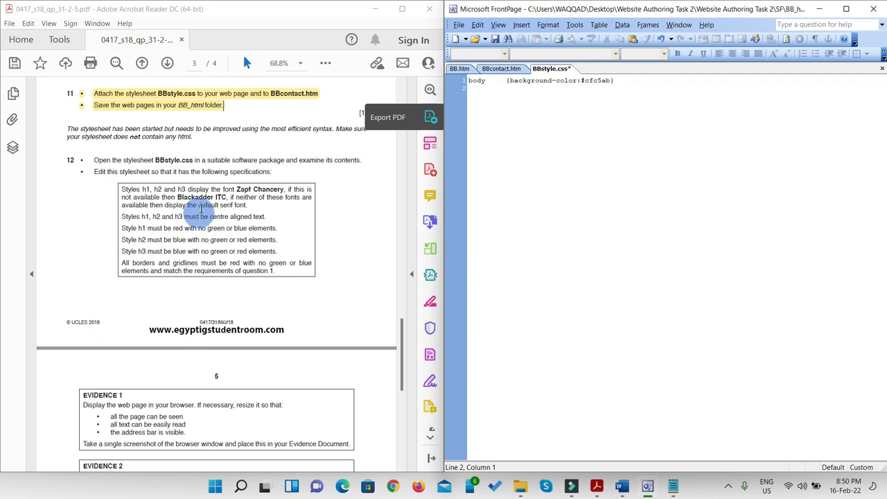
# - Select the h1, h2 and h3 font requirement in question 12's specification box in the exam paper PDF
pyautogui.click(249, 205)
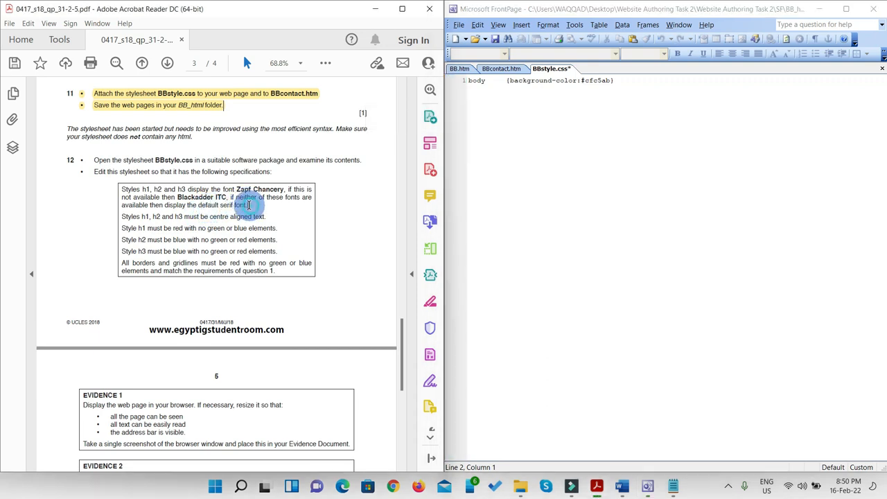
pyautogui.moveTo(241, 206); pyautogui.dragTo(122, 188)
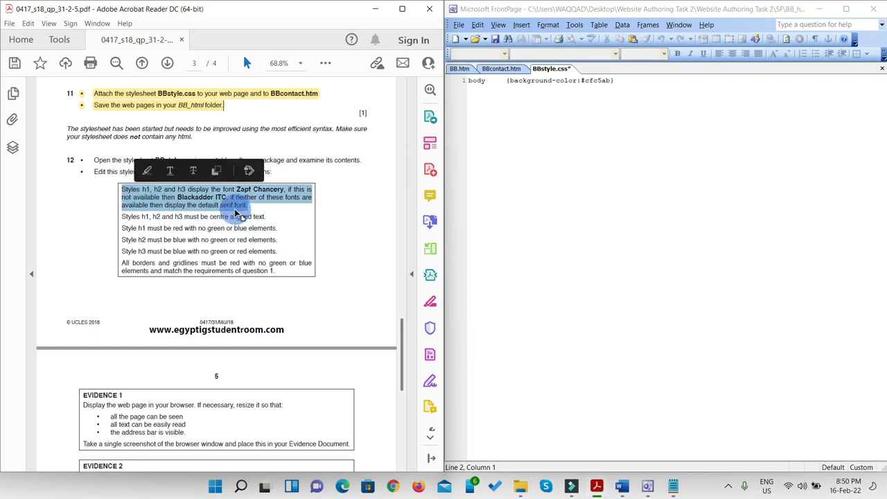
# - Start a new user-defined style in BBstyle.css with the selector h1,h2,h3
pyautogui.moveTo(265, 216); pyautogui.dragTo(122, 187)
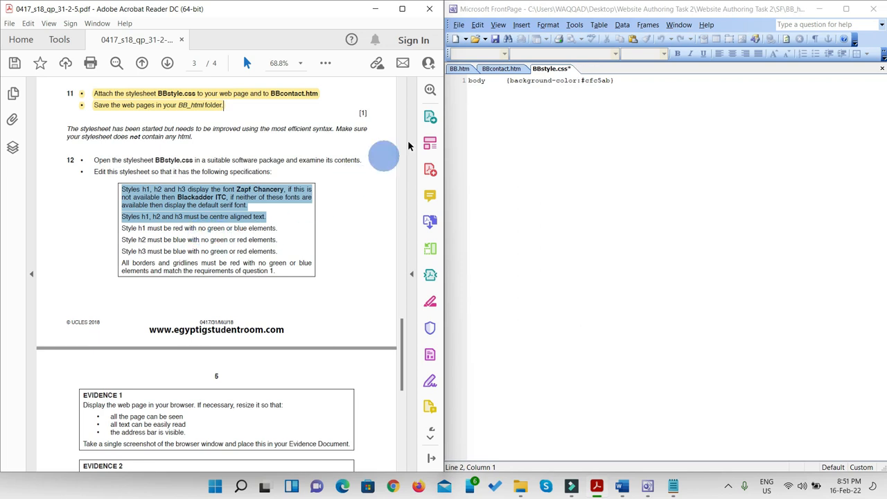
pyautogui.click(548, 25)
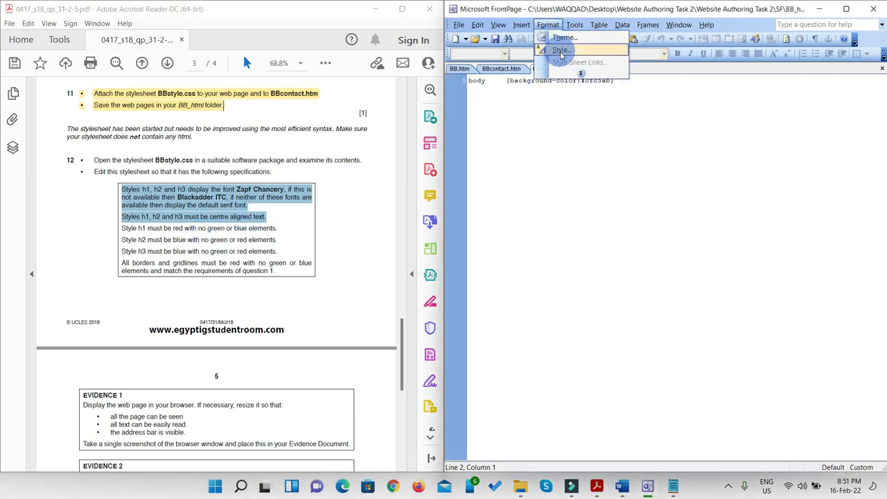
pyautogui.click(560, 50)
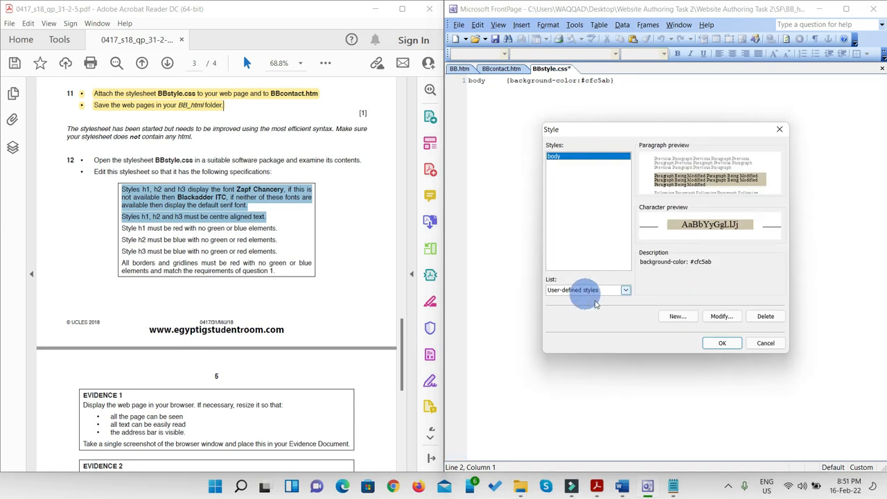
pyautogui.click(624, 290)
pyautogui.click(582, 308)
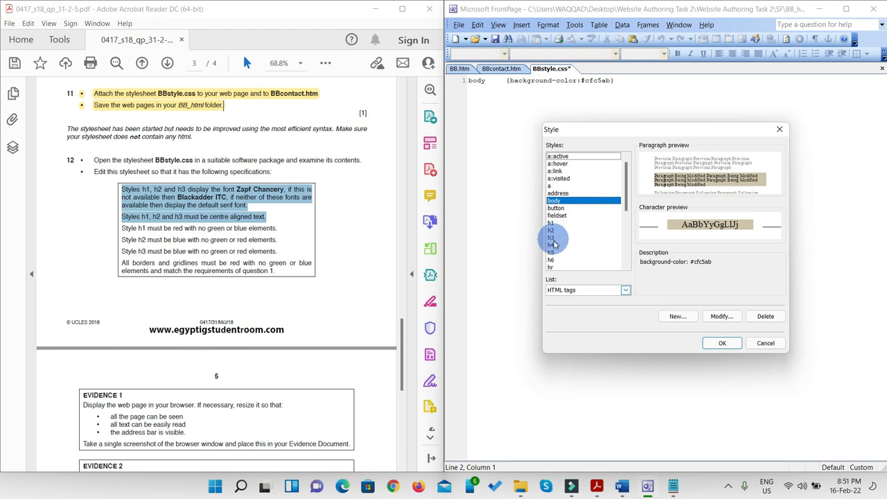
pyautogui.click(627, 292)
pyautogui.click(578, 299)
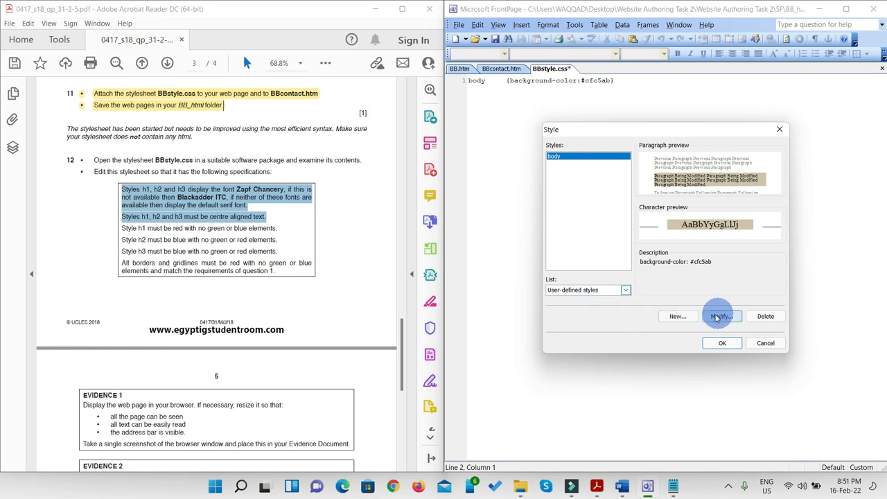
pyautogui.click(685, 316)
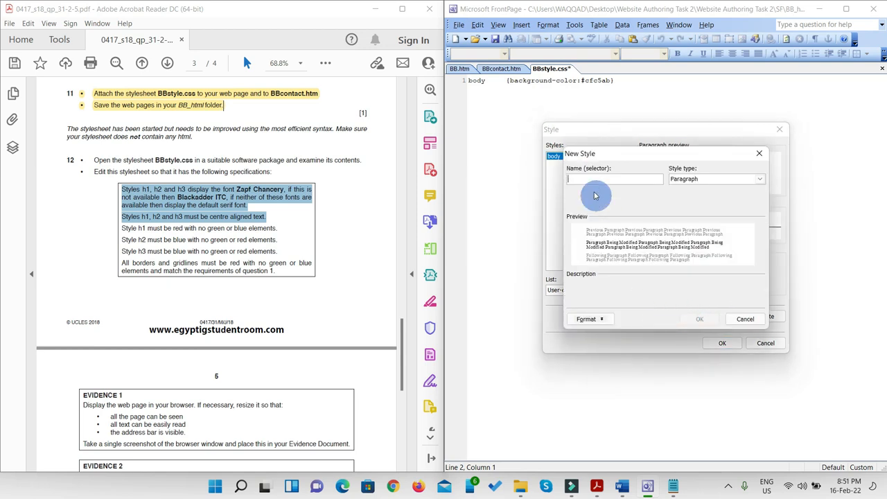
pyautogui.write('h1,h2,h3')
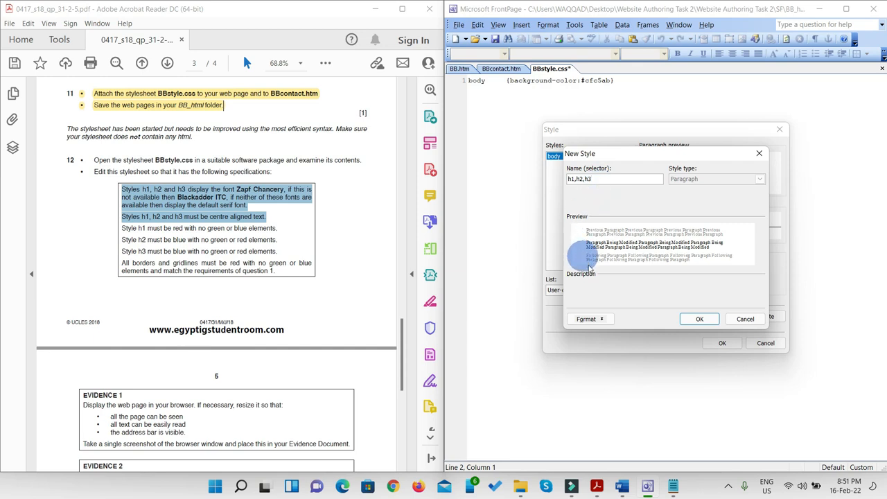
# - Enter Zapf Chancery, copied from question 12 of the exam paper, as the first font of the h1,h2,h3 style
pyautogui.click(587, 319)
pyautogui.click(602, 335)
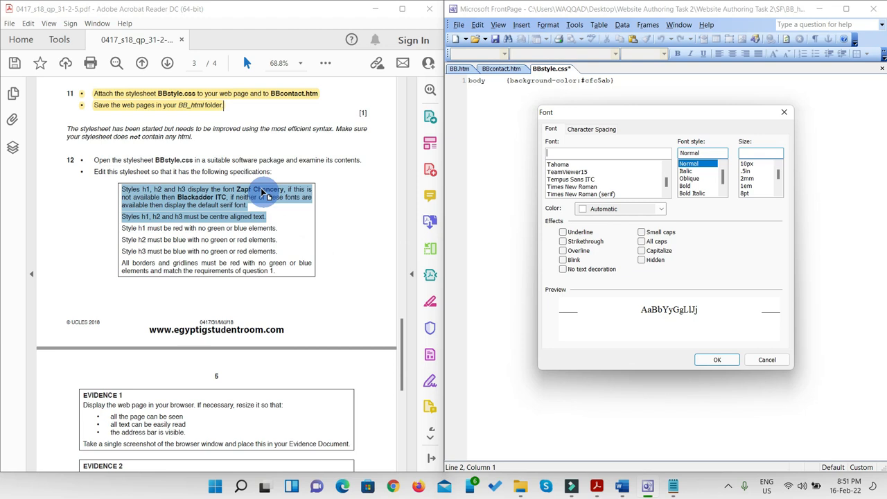
pyautogui.click(269, 189)
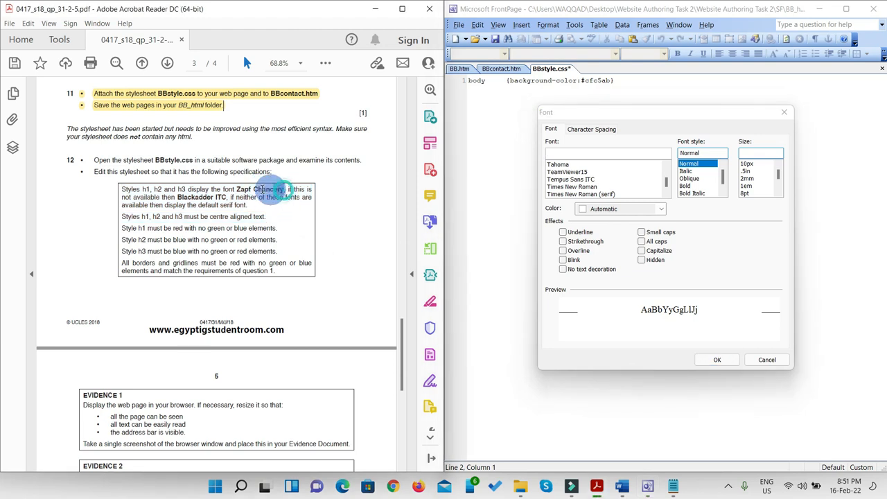
pyautogui.moveTo(283, 189); pyautogui.dragTo(238, 189)
pyautogui.hotkey('ctrl', 'c')
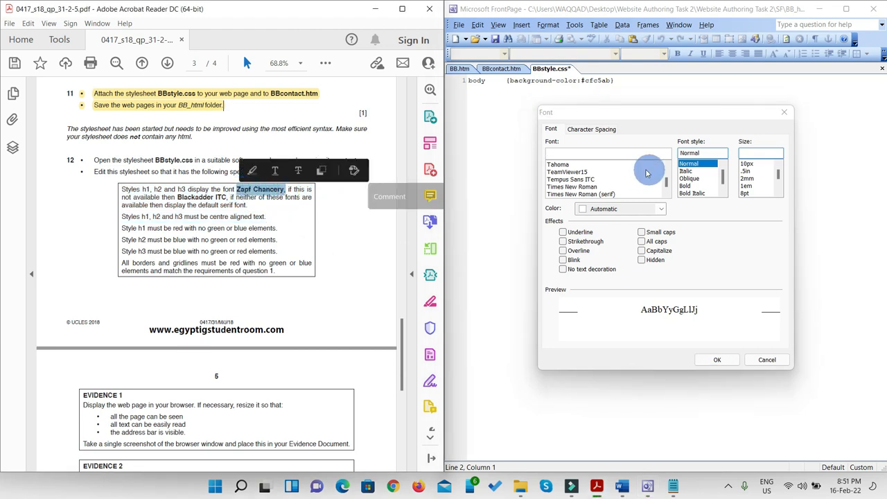
pyautogui.click(580, 154)
pyautogui.hotkey('ctrl', 'v')
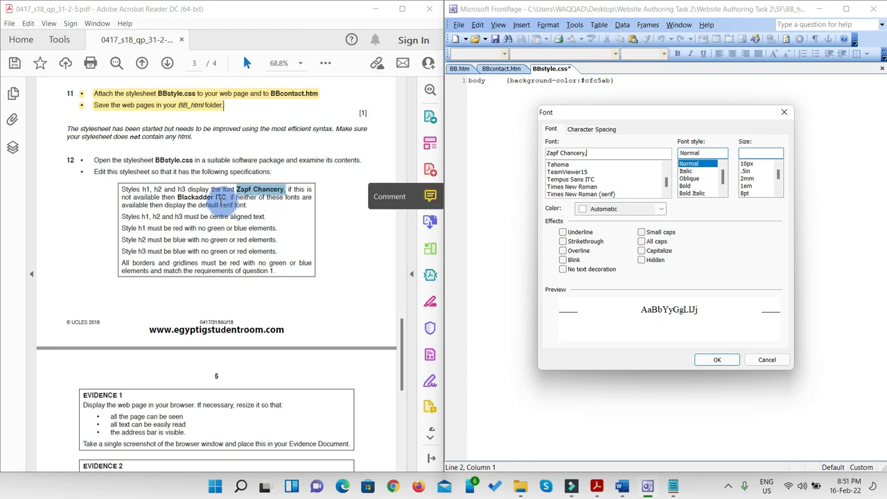
# - Add Blackadder ITC from the exam paper as the second font and enclose both font names in double quotation marks
pyautogui.moveTo(227, 197); pyautogui.dragTo(177, 197)
pyautogui.hotkey('ctrl', 'c')
pyautogui.click(595, 153)
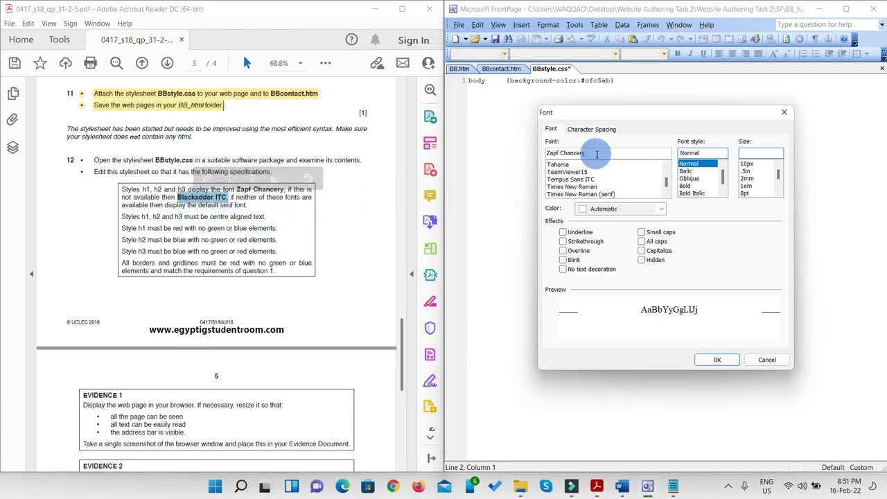
pyautogui.hotkey('ctrl', 'v')
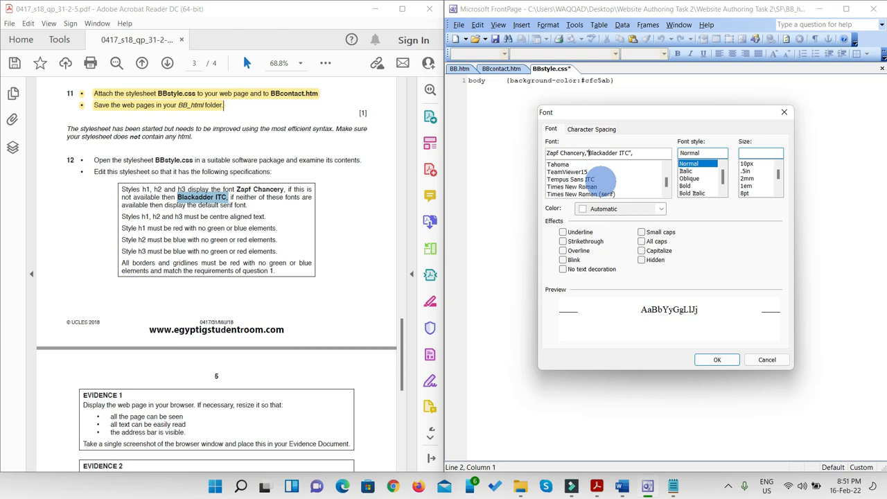
pyautogui.click(584, 152)
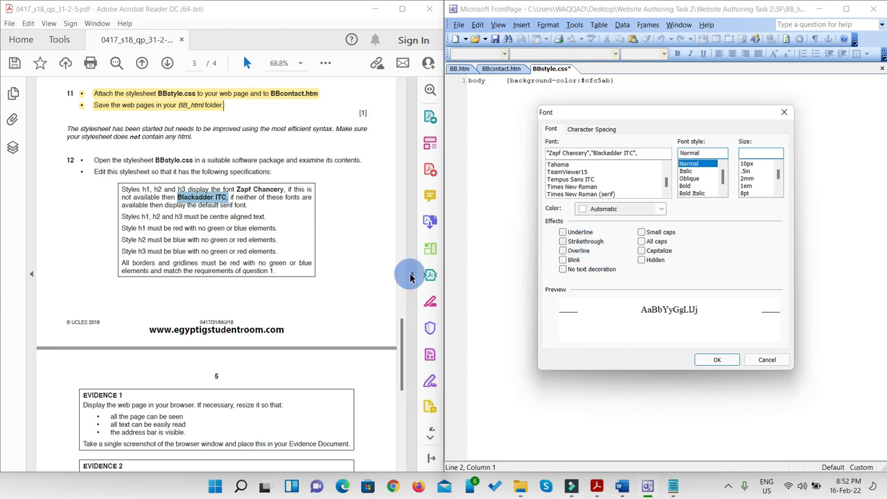
# - Add serif as the final fallback font and accept the font settings of the h1,h2,h3 style
pyautogui.click(229, 205)
pyautogui.doubleClick(224, 205)
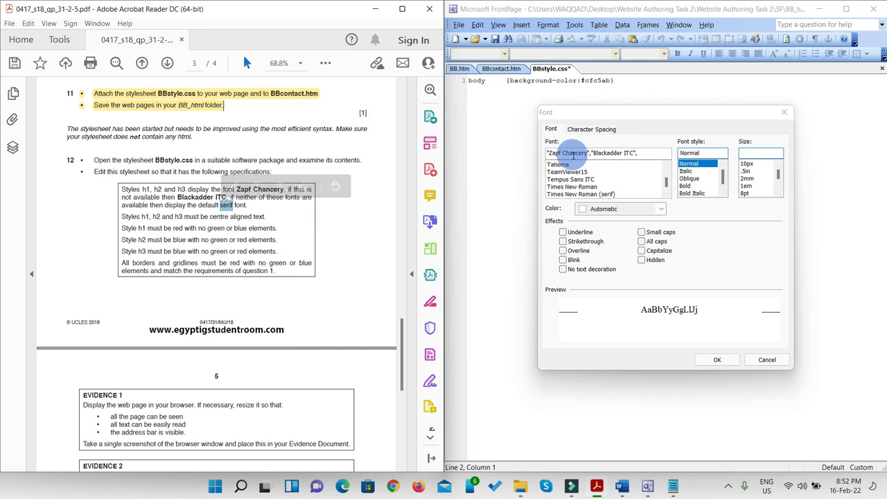
pyautogui.press('BackSpace')
pyautogui.press('BackSpace')
pyautogui.press('BackSpace')
pyautogui.press('BackSpace')
pyautogui.press('BackSpace')
pyautogui.click(650, 155)
pyautogui.write('serif')
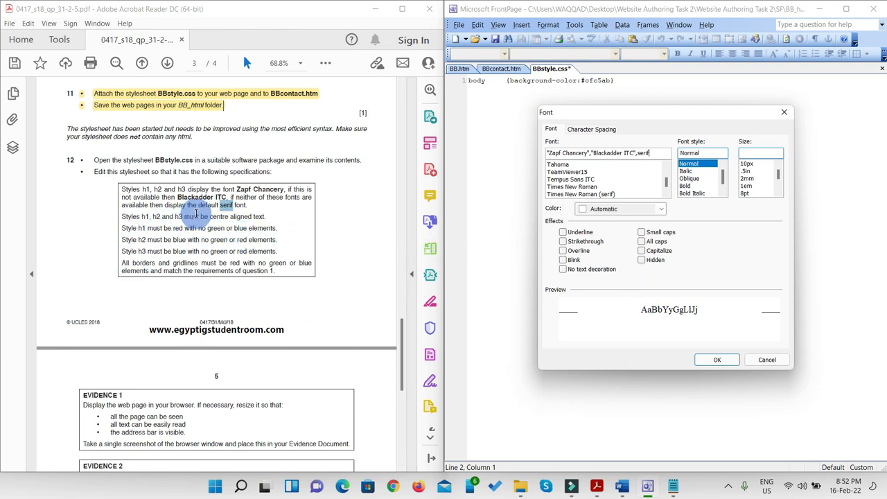
pyautogui.click(714, 357)
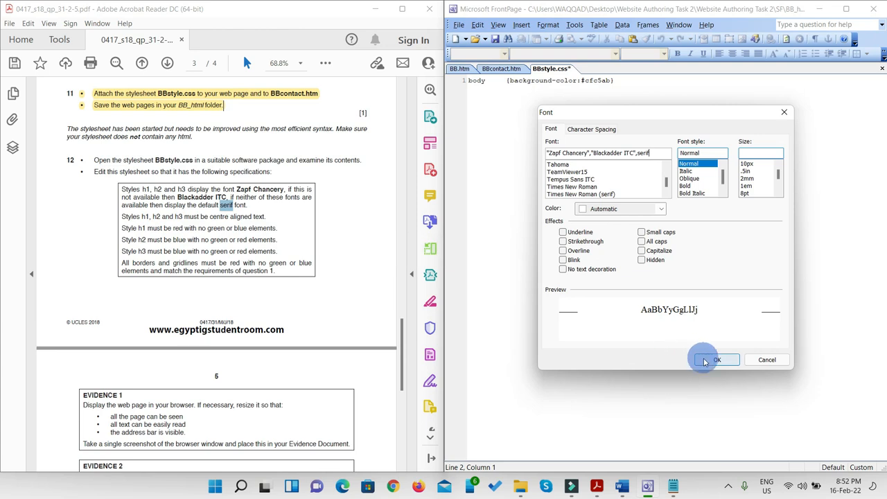
# - Set the paragraph alignment of the h1,h2,h3 style to Center
pyautogui.click(588, 319)
pyautogui.click(605, 345)
pyautogui.click(652, 155)
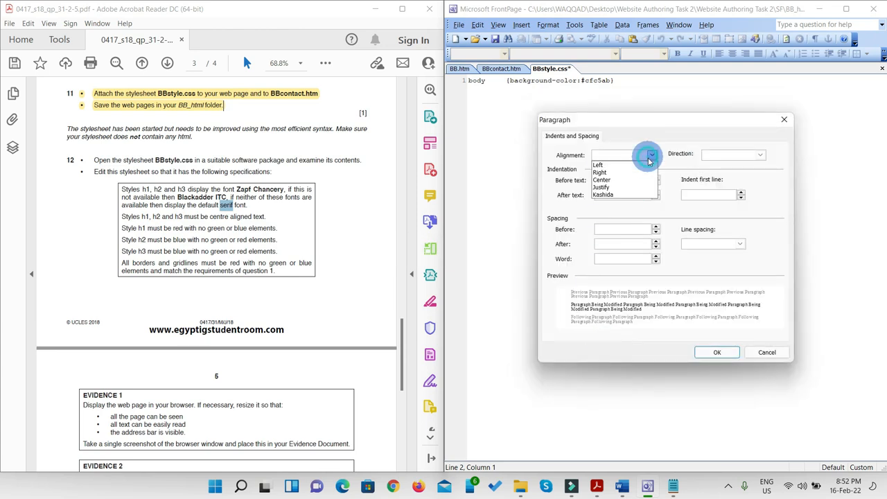
pyautogui.click(604, 179)
pyautogui.click(717, 353)
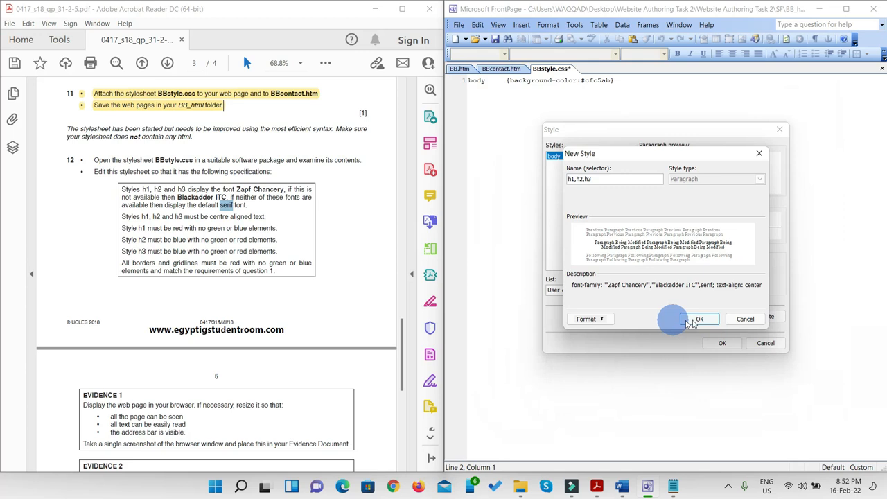
# - Add the finished h1,h2,h3 style to the stylesheet and move its rule onto its own line below the body rule
pyautogui.click(696, 321)
pyautogui.click(721, 341)
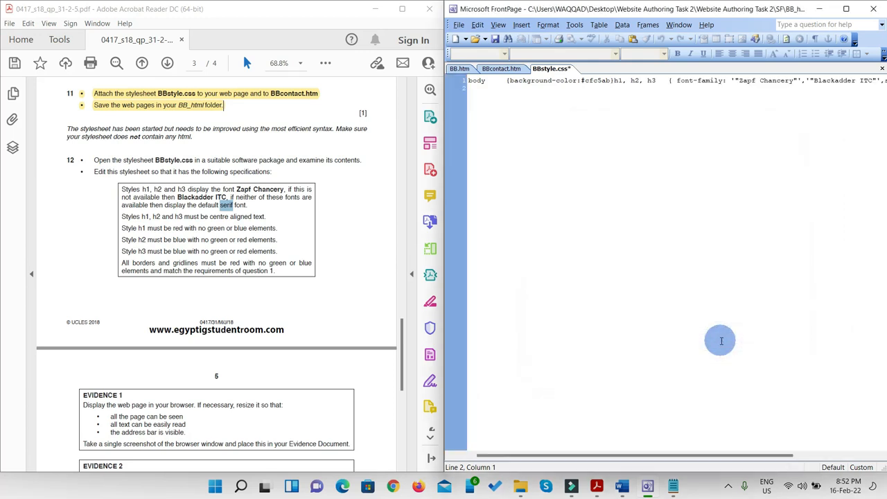
pyautogui.press('Return')
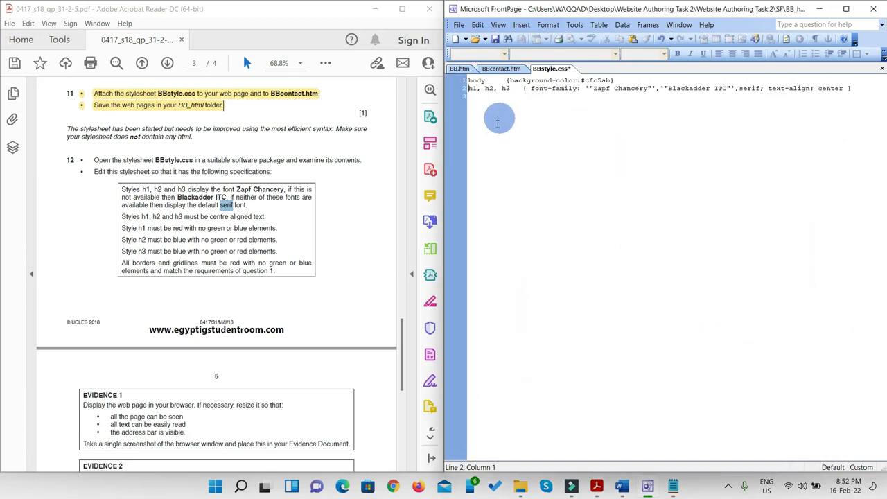
# - Highlight the h1, h2 and h3 font and centre alignment requirements of question 12 in the exam paper PDF
pyautogui.moveTo(265, 217); pyautogui.dragTo(120, 187)
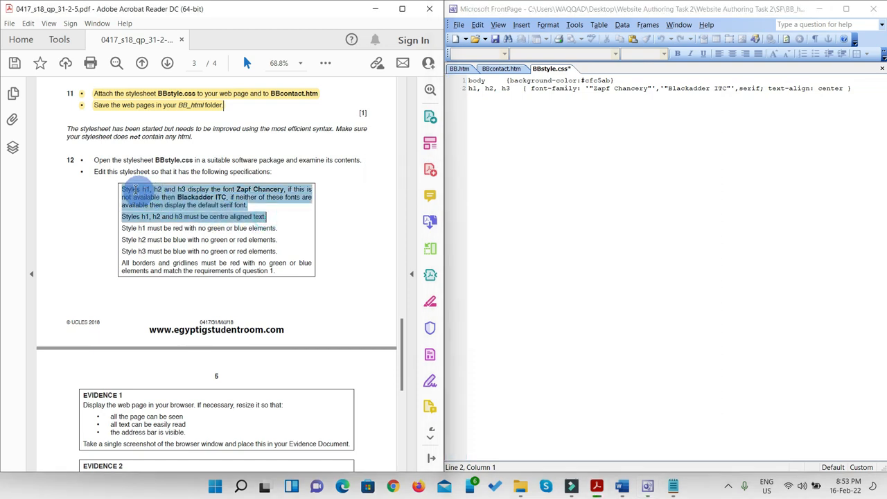
pyautogui.click(325, 62)
pyautogui.click(409, 187)
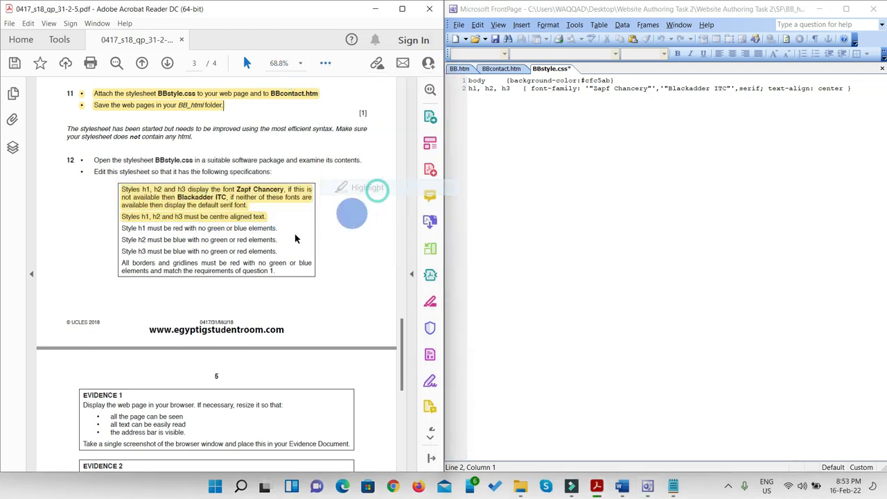
pyautogui.scroll(-1, 258, 235)
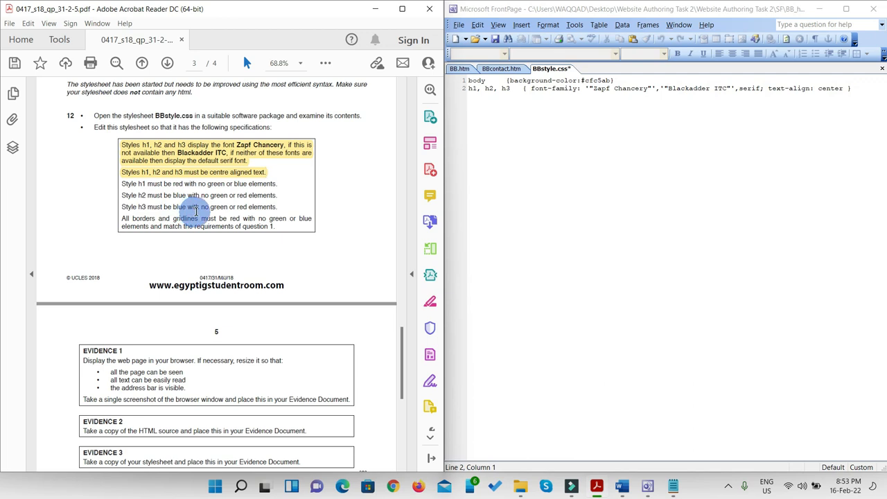
pyautogui.moveTo(210, 206); pyautogui.dragTo(123, 198)
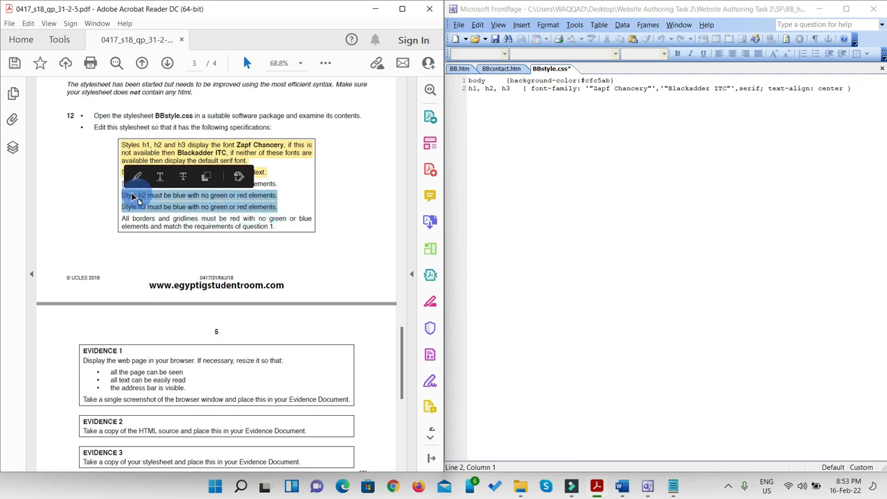
pyautogui.click(122, 183)
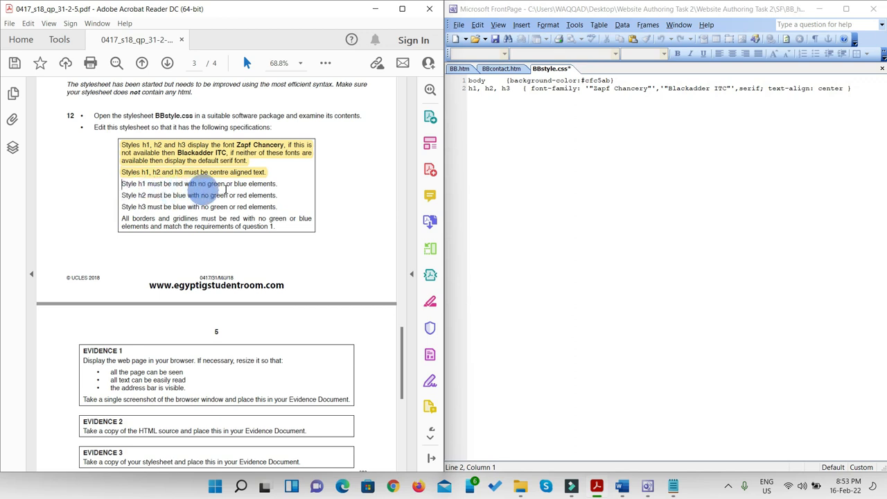
pyautogui.click(547, 27)
pyautogui.click(548, 25)
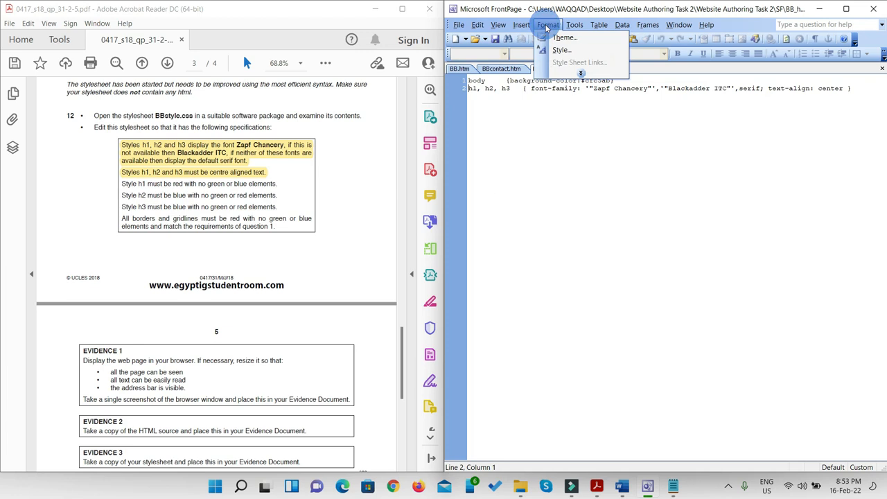
pyautogui.click(558, 44)
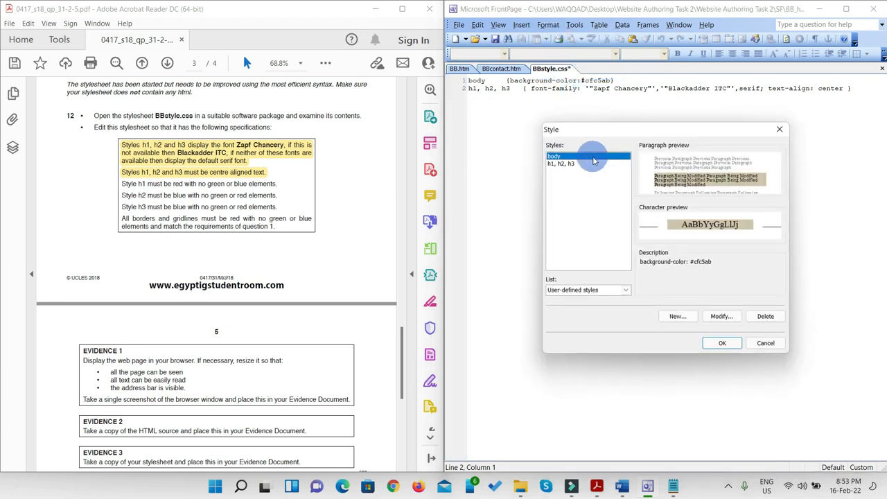
pyautogui.click(779, 129)
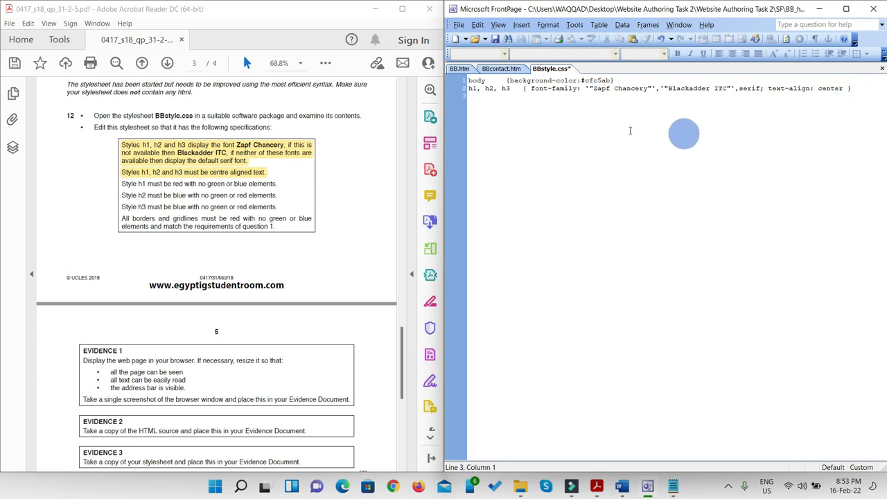
# - Modify the style of the h1 HTML tag and open its font settings
pyautogui.click(548, 25)
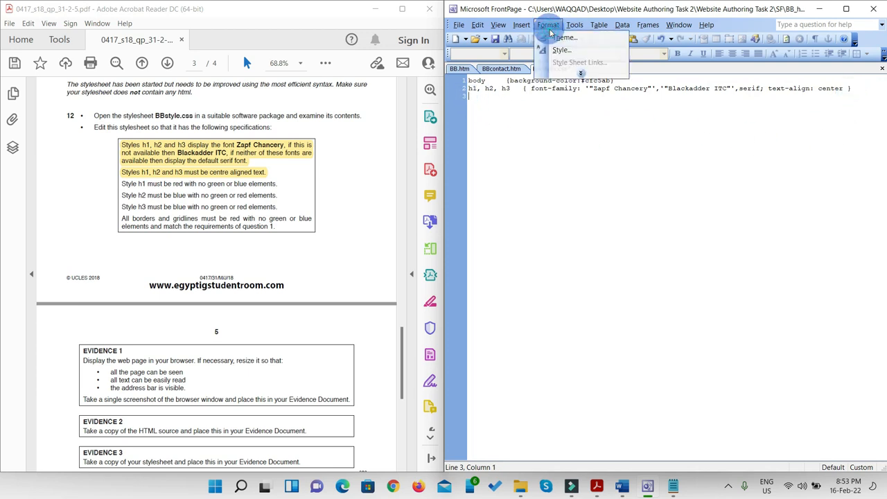
pyautogui.click(555, 59)
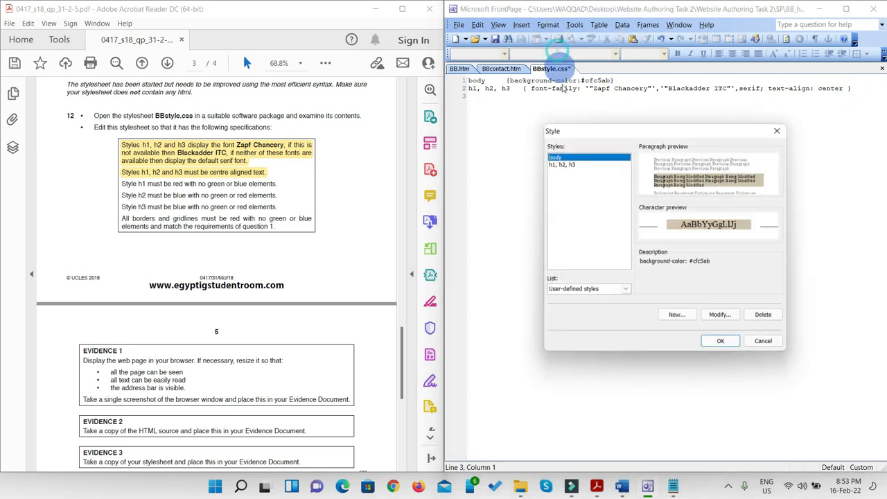
pyautogui.click(626, 290)
pyautogui.click(568, 309)
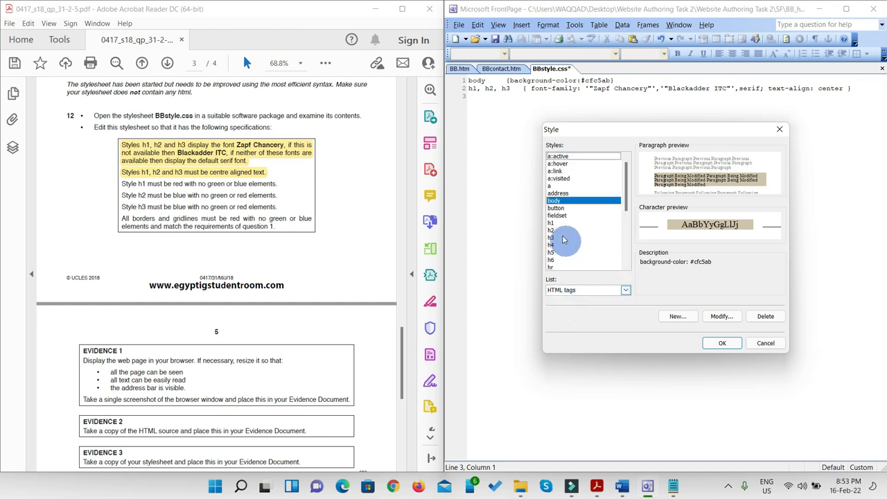
pyautogui.click(558, 223)
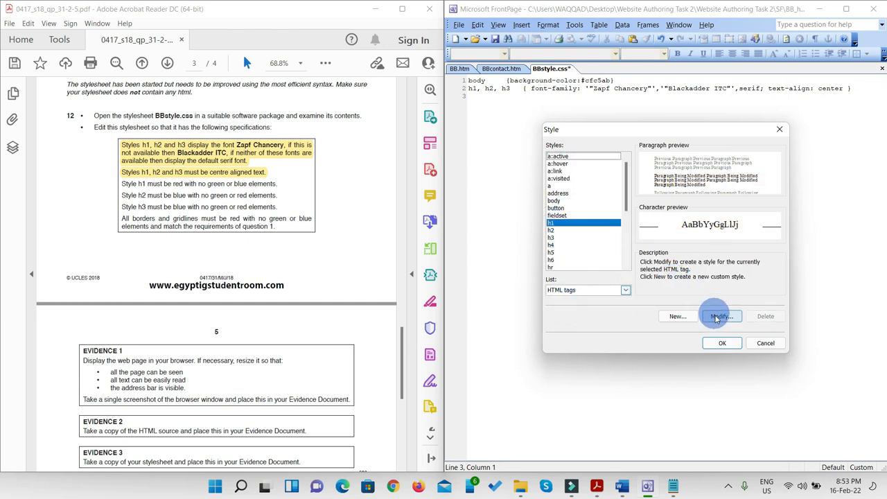
pyautogui.click(721, 316)
pyautogui.click(601, 323)
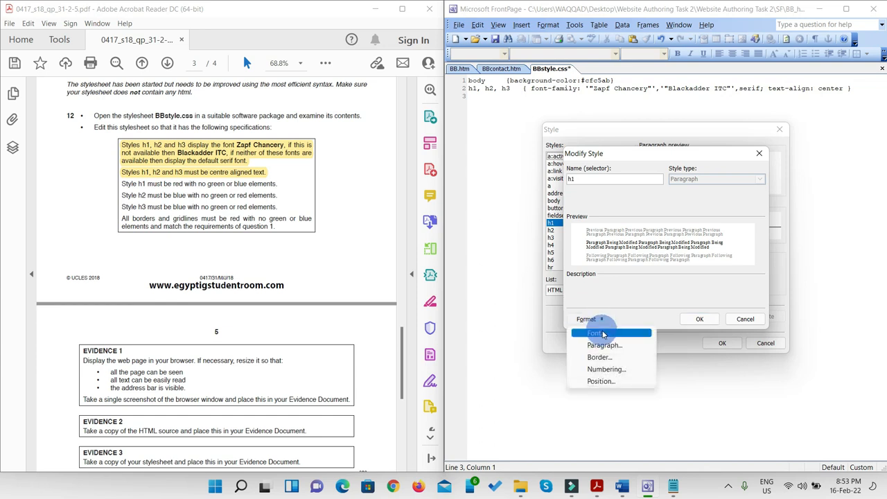
pyautogui.click(600, 334)
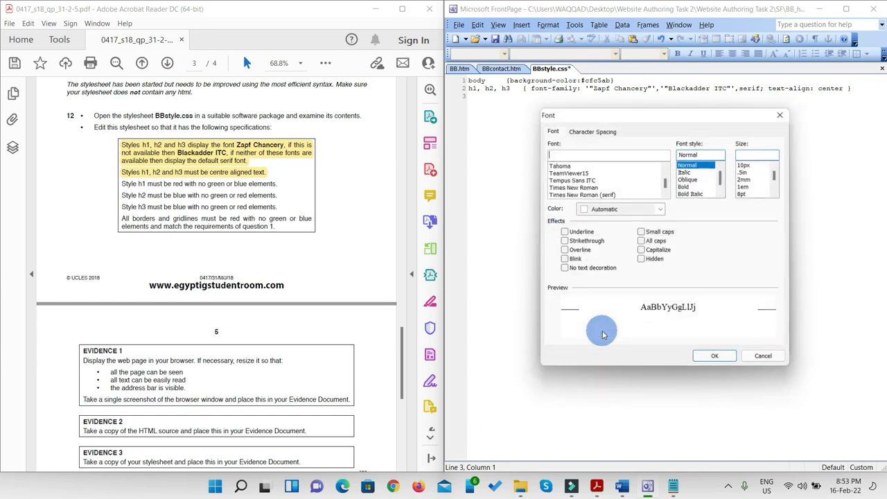
# - Pick the orange swatch Hex={FF,66,00} from the extended colours as the starting colour for the h1 font
pyautogui.click(652, 209)
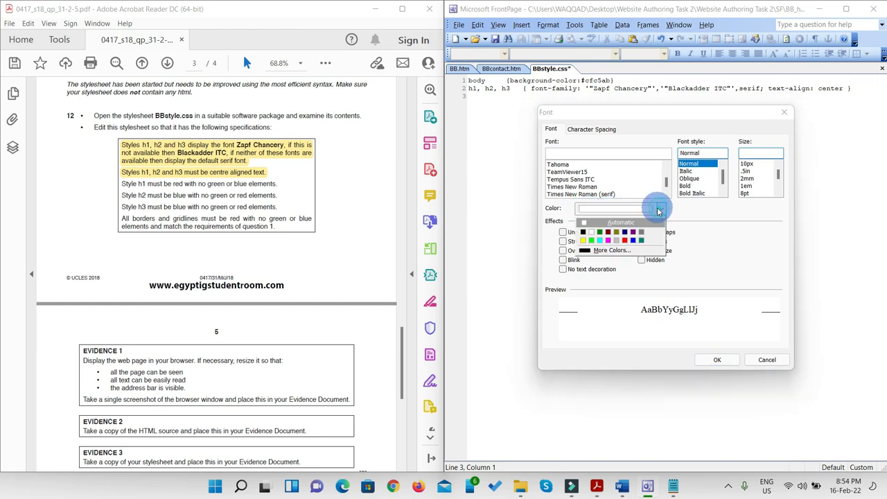
pyautogui.click(617, 252)
pyautogui.click(605, 219)
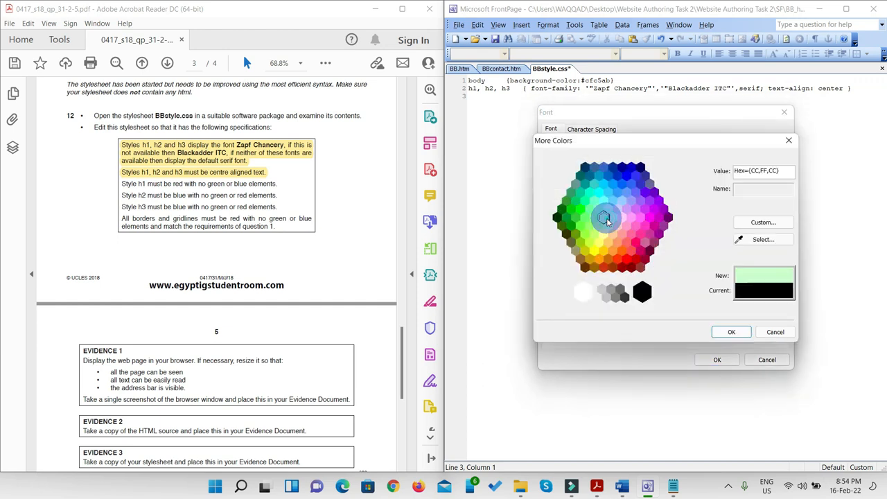
pyautogui.click(622, 250)
# - Examine the red, green and blue pairs of the hex colour value against question 12's h1 colour requirement
pyautogui.click(760, 175)
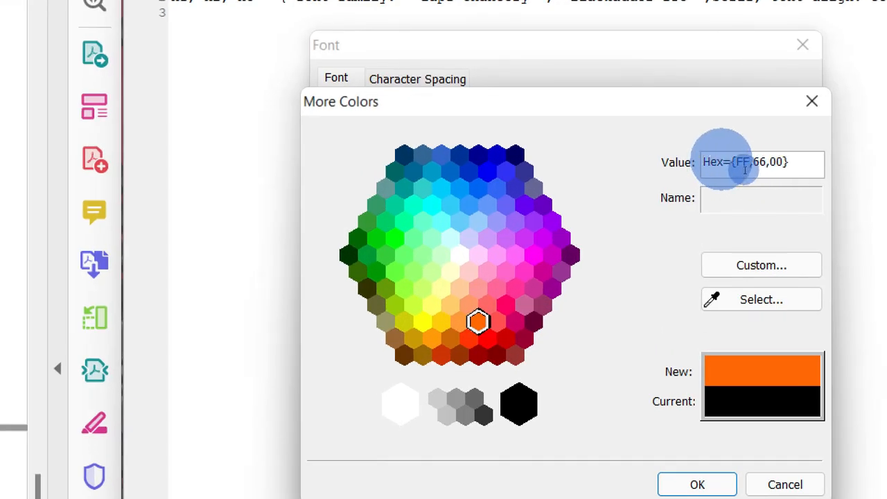
pyautogui.click(768, 169)
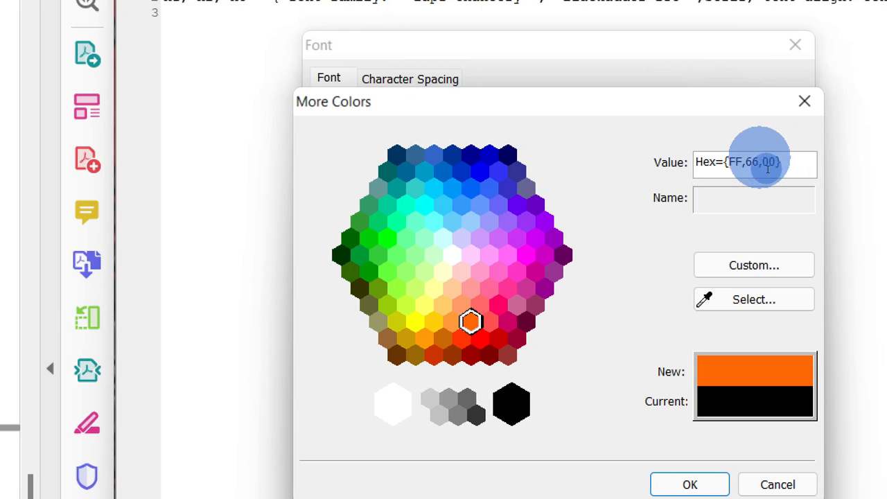
pyautogui.click(768, 169)
pyautogui.click(768, 169)
pyautogui.click(768, 169)
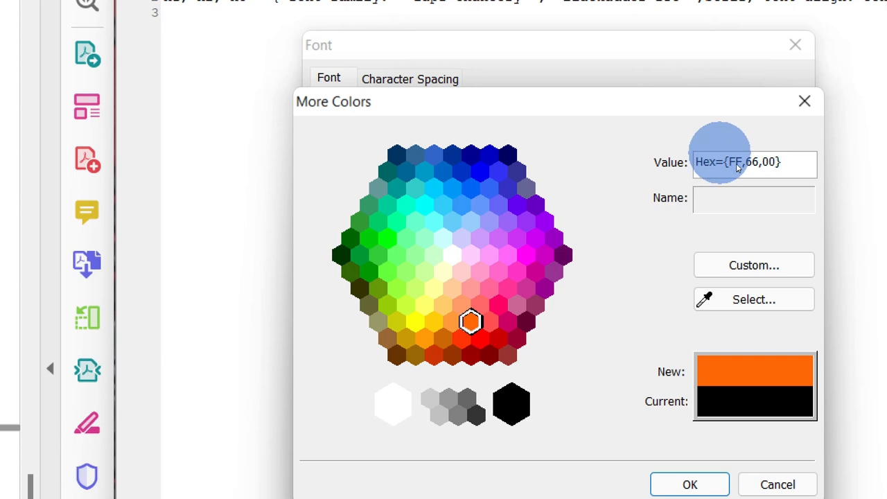
pyautogui.click(746, 173)
pyautogui.click(757, 173)
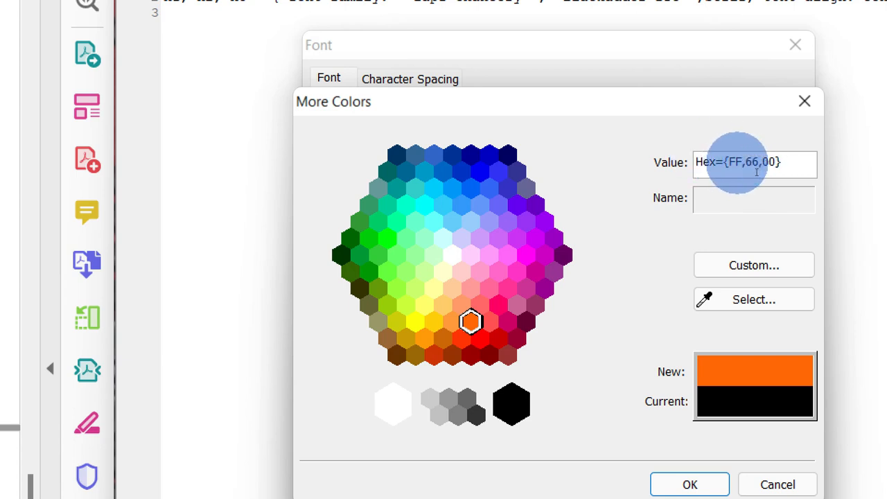
pyautogui.click(773, 170)
pyautogui.click(771, 170)
pyautogui.click(771, 170)
pyautogui.click(771, 170)
pyautogui.click(772, 170)
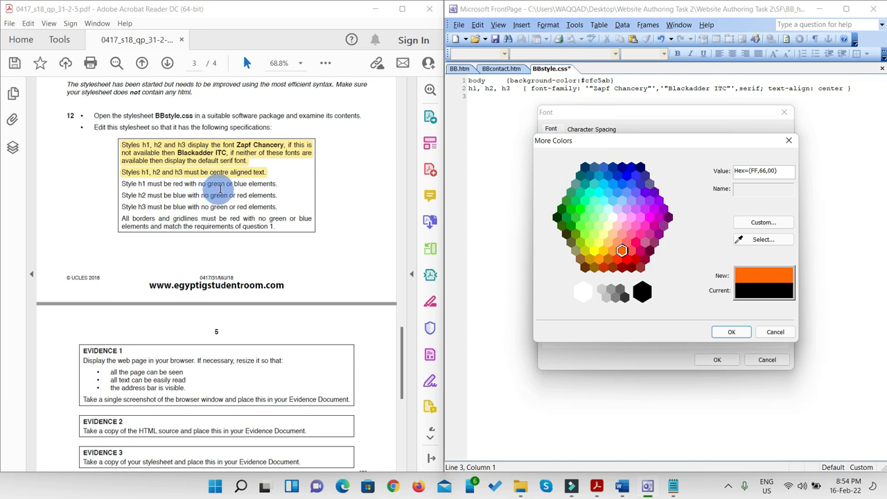
# - Set the h1 font colour to pure red, Hex={FF,00,00}, and accept the font settings
pyautogui.click(765, 171)
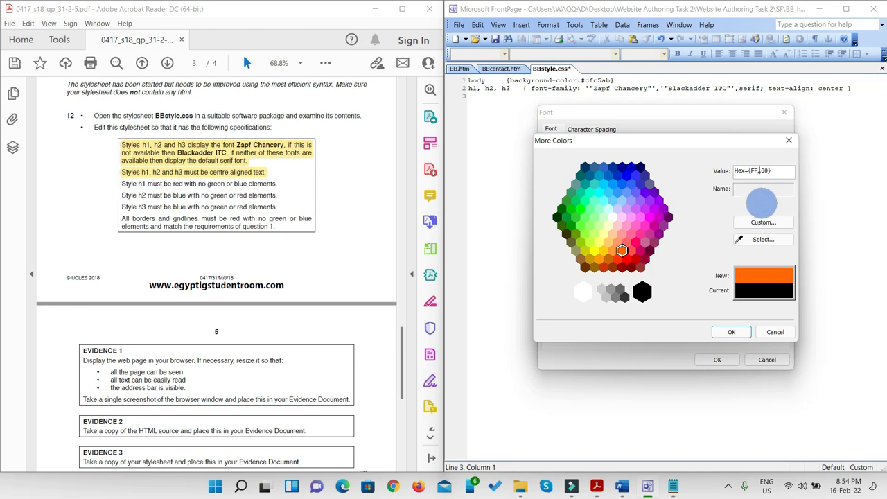
pyautogui.click(732, 332)
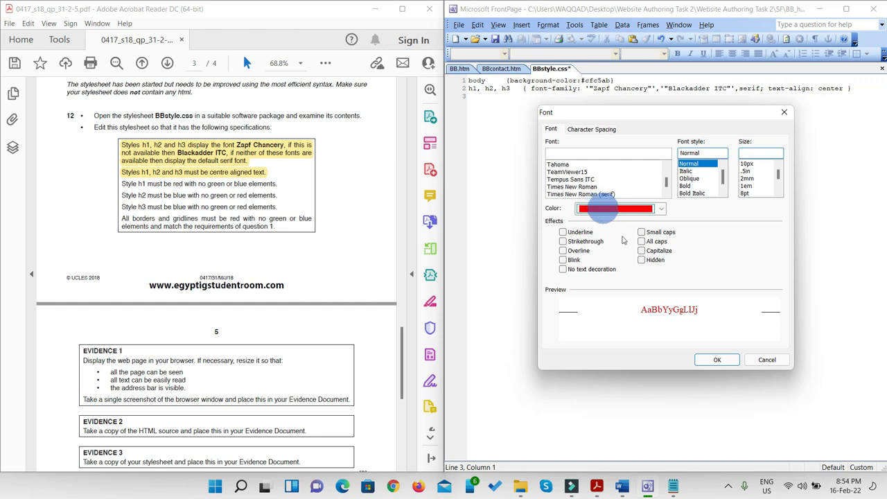
pyautogui.click(716, 358)
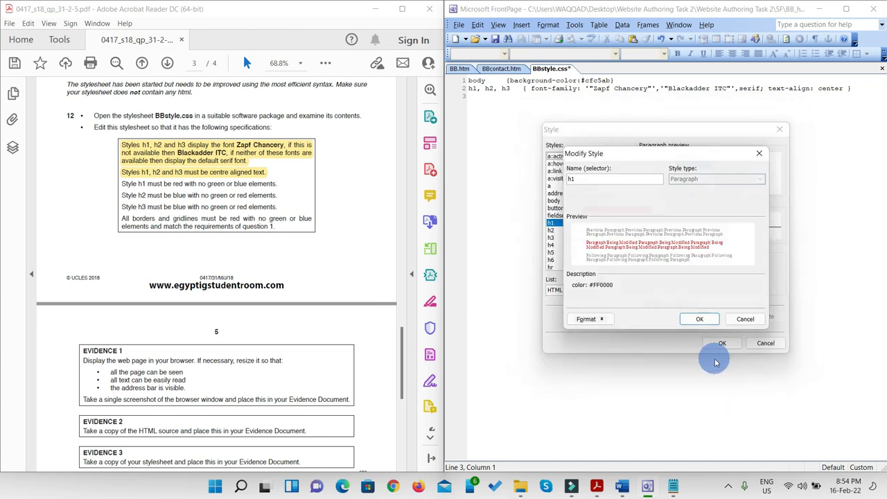
# - Add the finished h1 style to the stylesheet and move its rule onto its own line below the h1, h2, h3 rule
pyautogui.click(704, 322)
pyautogui.click(714, 341)
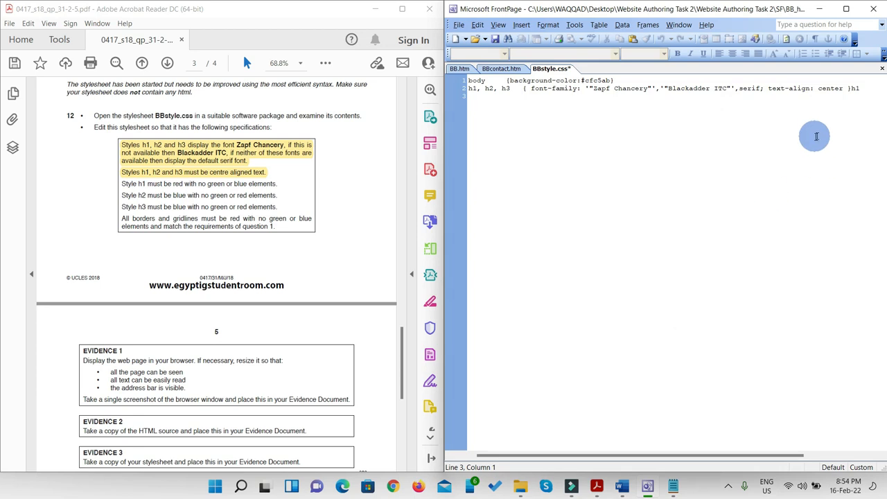
pyautogui.click(850, 88)
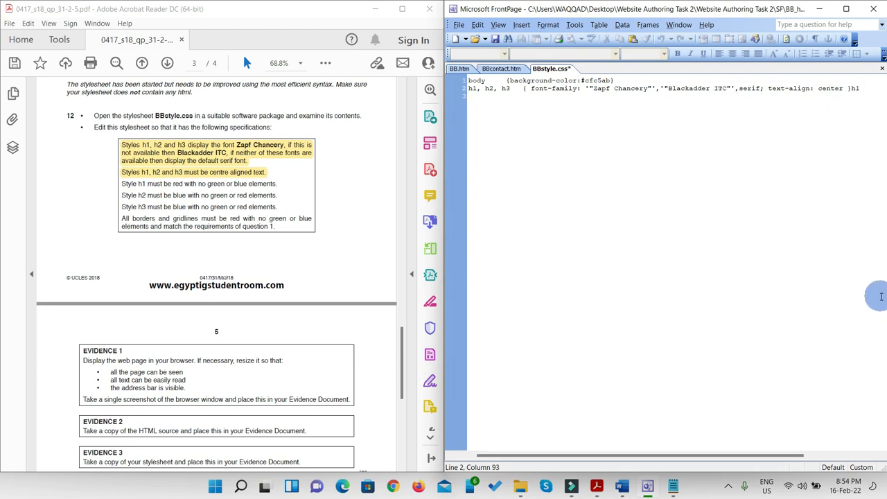
pyautogui.press('Return')
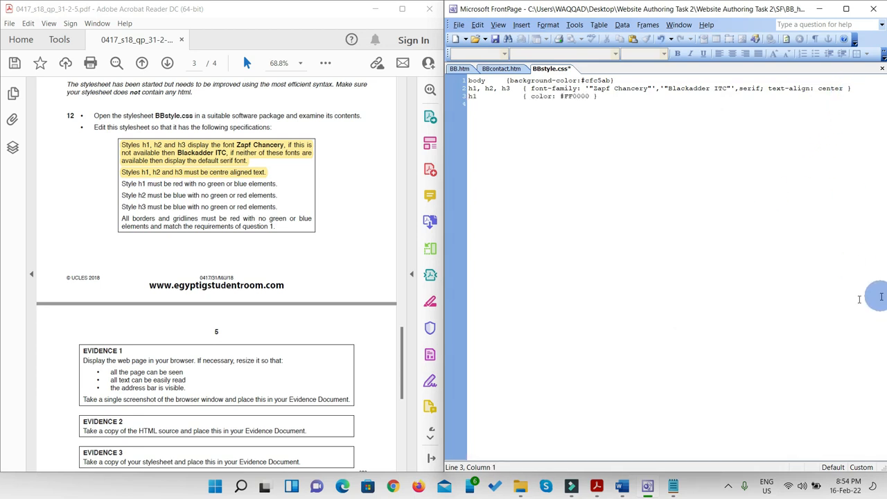
pyautogui.click(601, 97)
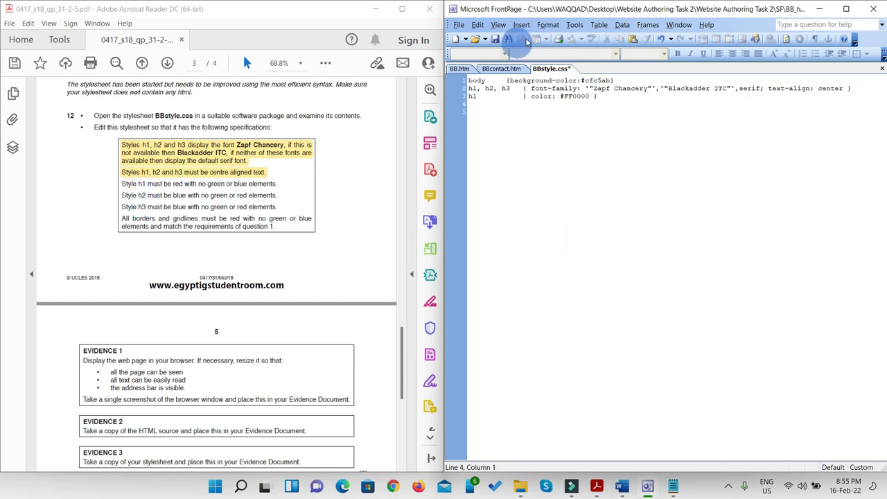
# - Create a new style with the selector h2,h3 and open its font settings
pyautogui.click(548, 25)
pyautogui.click(558, 50)
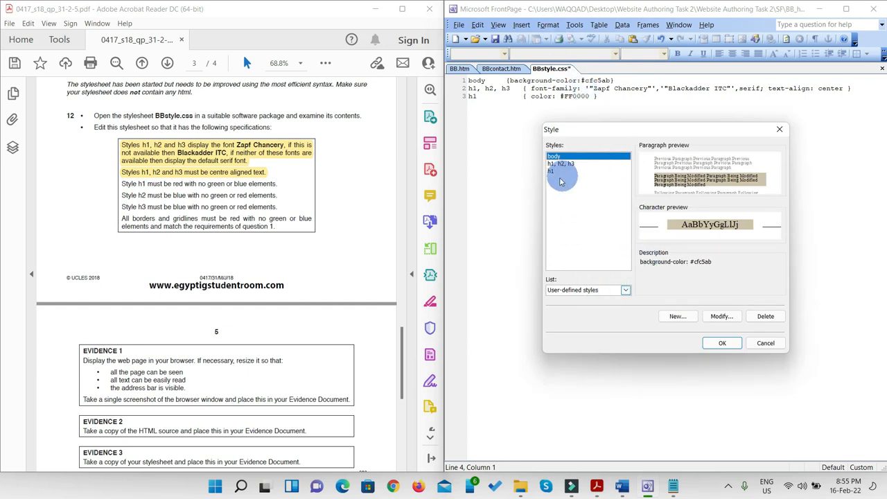
pyautogui.click(626, 291)
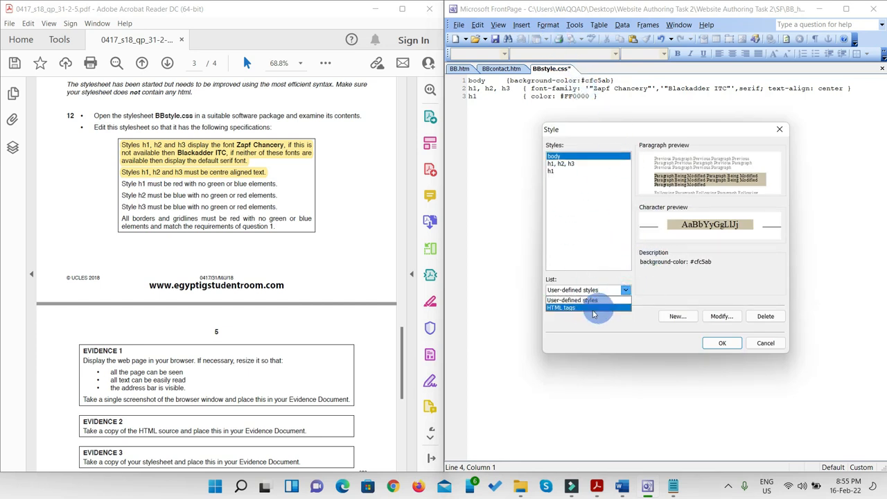
pyautogui.click(579, 310)
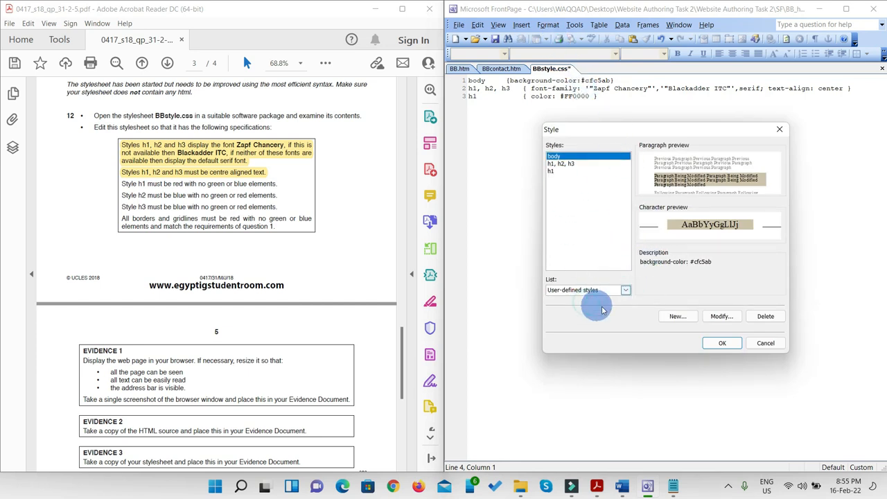
pyautogui.click(678, 316)
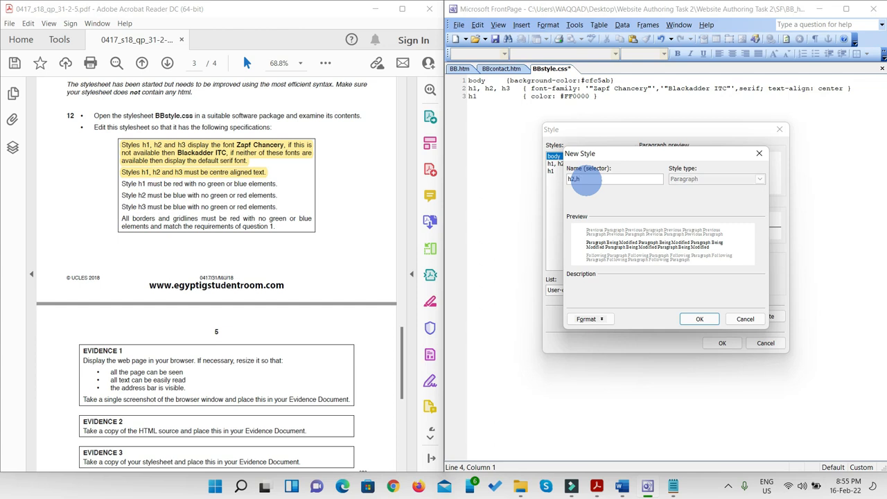
pyautogui.click(589, 319)
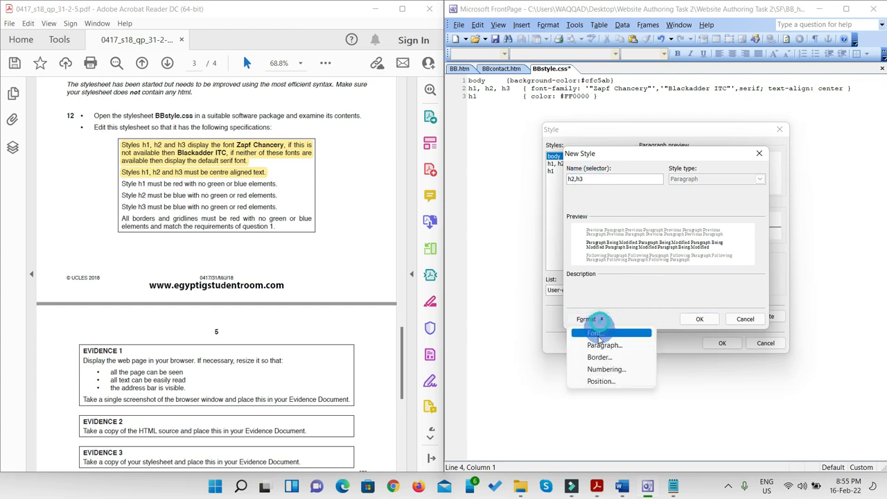
pyautogui.click(595, 334)
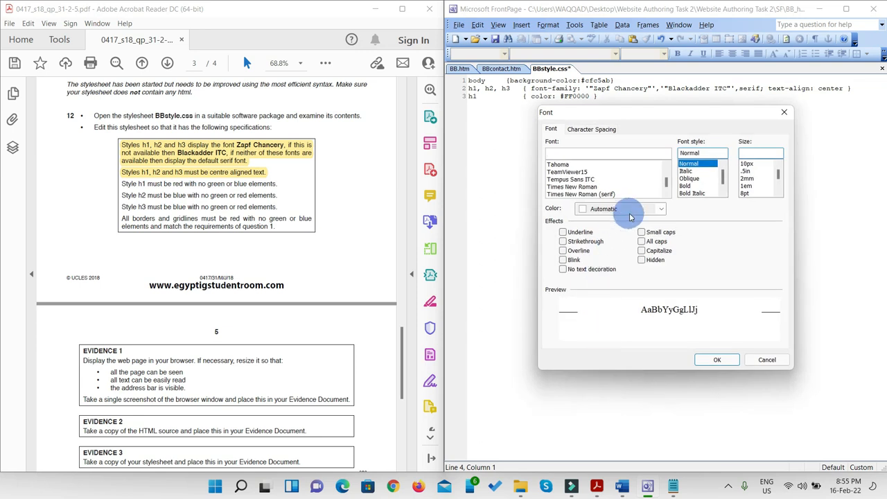
# - Set the font colour of the h2,h3 style to pure blue, Hex={00,00,FF}, and accept the font settings
pyautogui.click(628, 211)
pyautogui.click(612, 250)
pyautogui.click(626, 226)
pyautogui.click(627, 259)
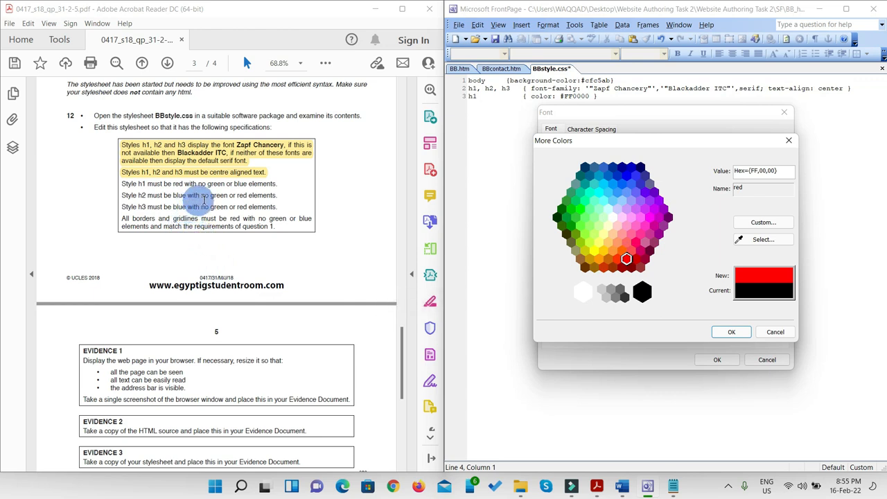
pyautogui.click(756, 171)
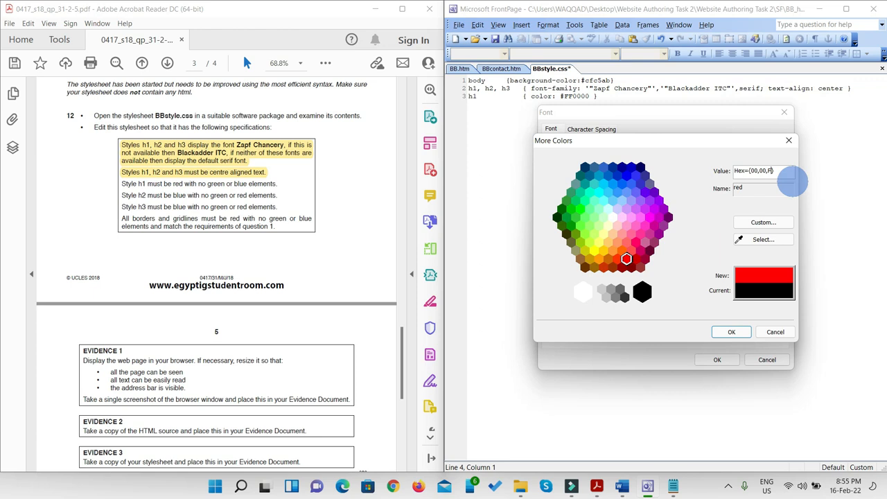
pyautogui.click(732, 332)
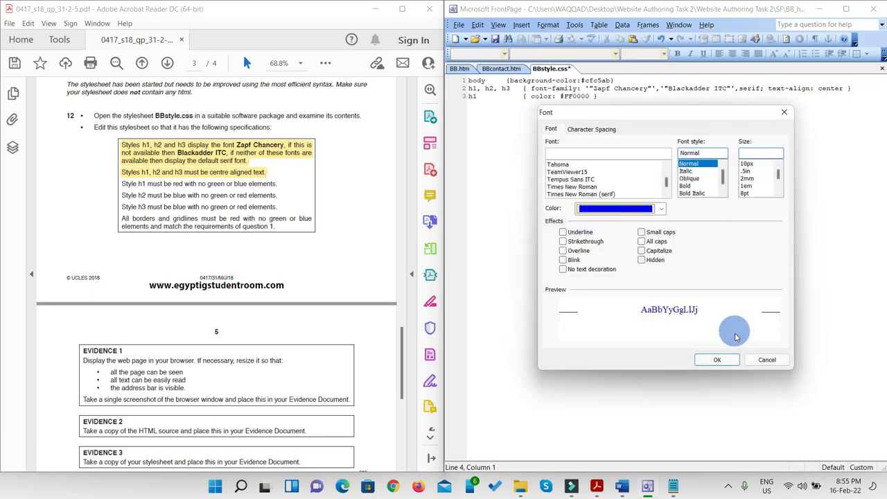
pyautogui.click(721, 360)
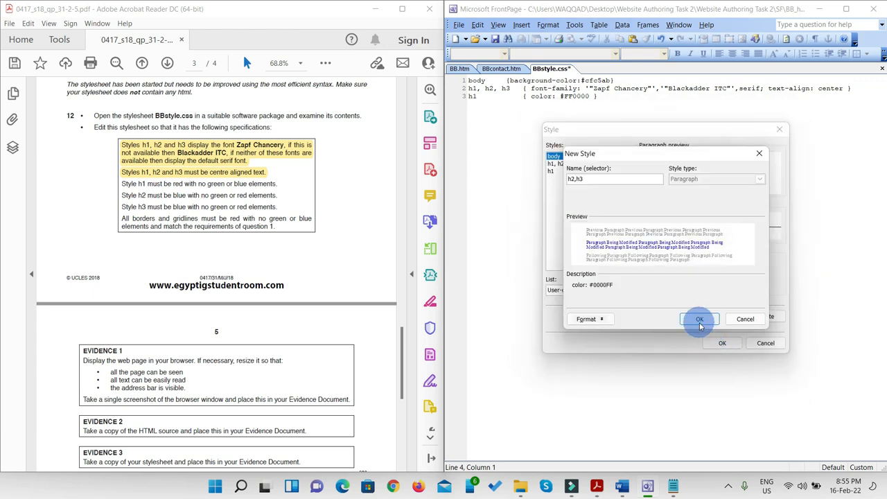
# - Add the finished h2,h3 style to the stylesheet and move its rule to the line below the h1 rule
pyautogui.click(697, 318)
pyautogui.click(721, 343)
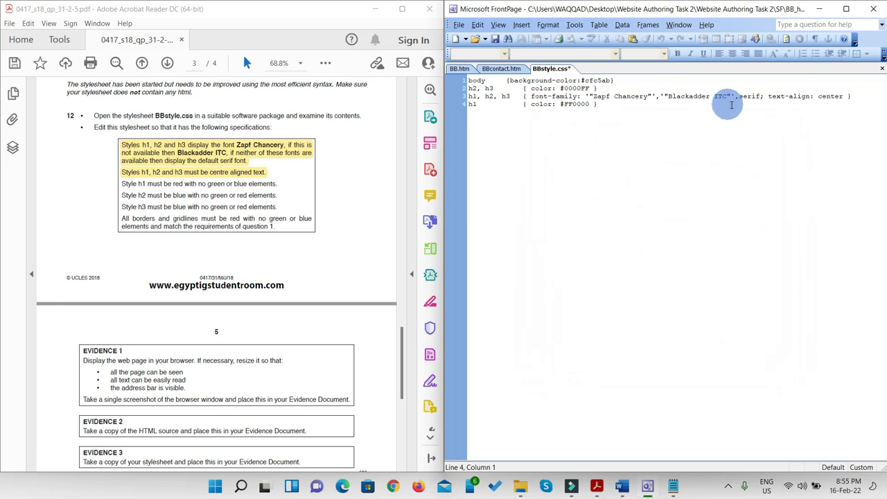
pyautogui.moveTo(596, 88); pyautogui.dragTo(468, 85)
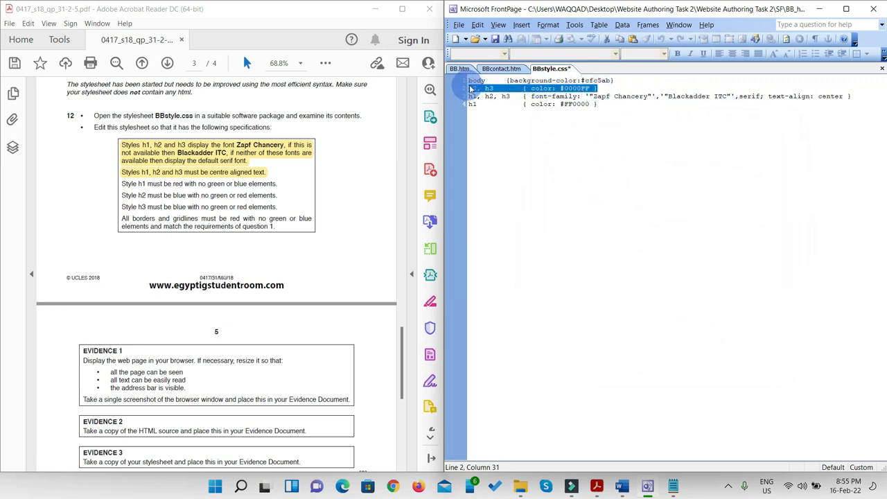
pyautogui.press('Delete')
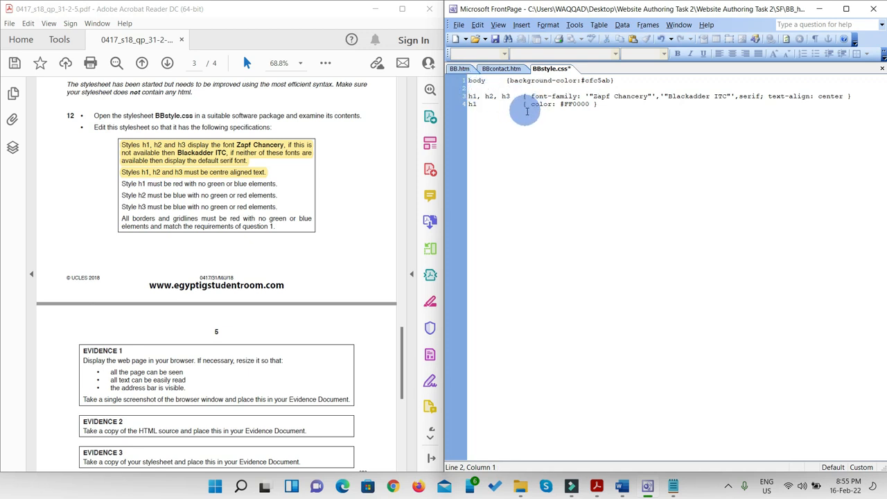
pyautogui.press('Delete')
pyautogui.click(597, 96)
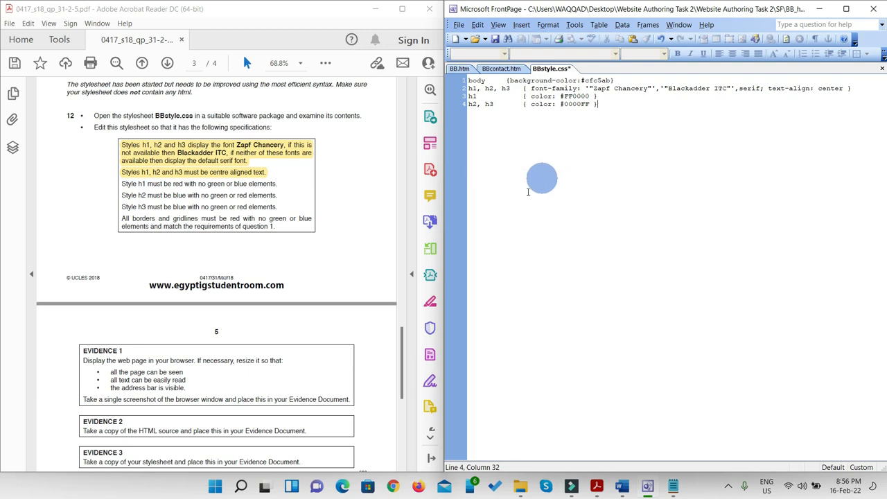
# - In the exam paper PDF, highlight question 12's h1, h2 and h3 colour specifications and its introductory instructions about the stylesheet
pyautogui.moveTo(278, 205); pyautogui.dragTo(122, 169)
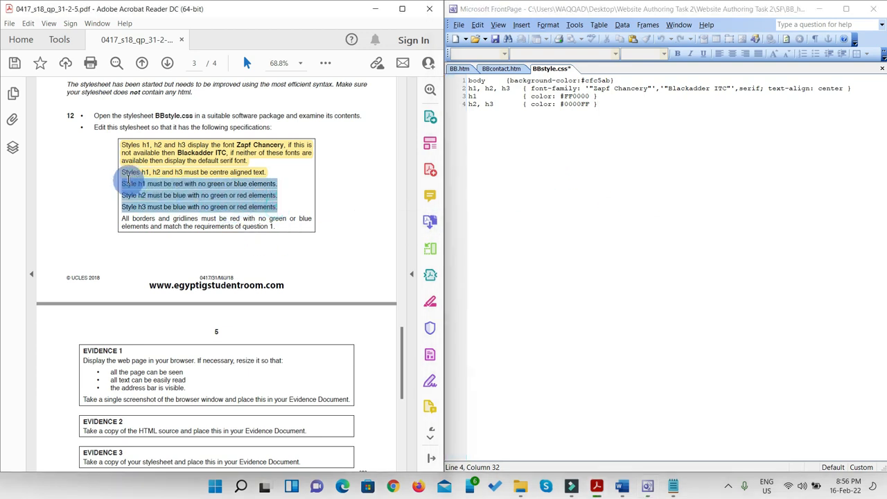
pyautogui.click(325, 64)
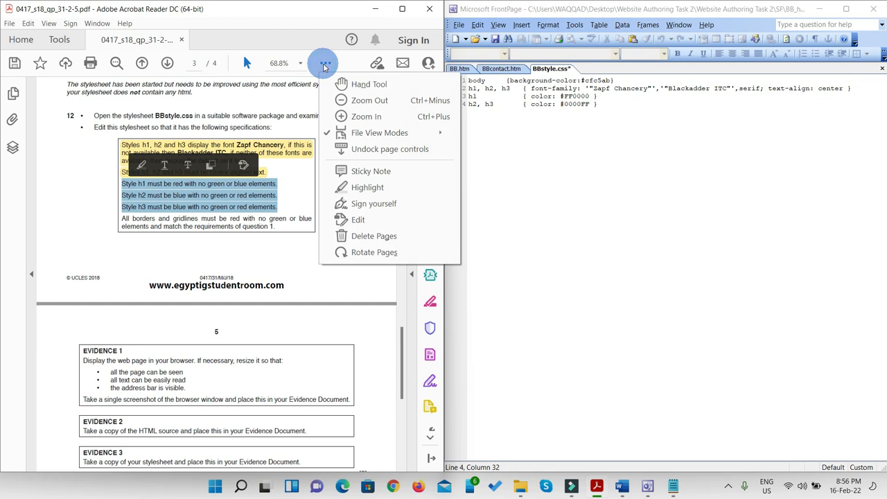
pyautogui.click(366, 187)
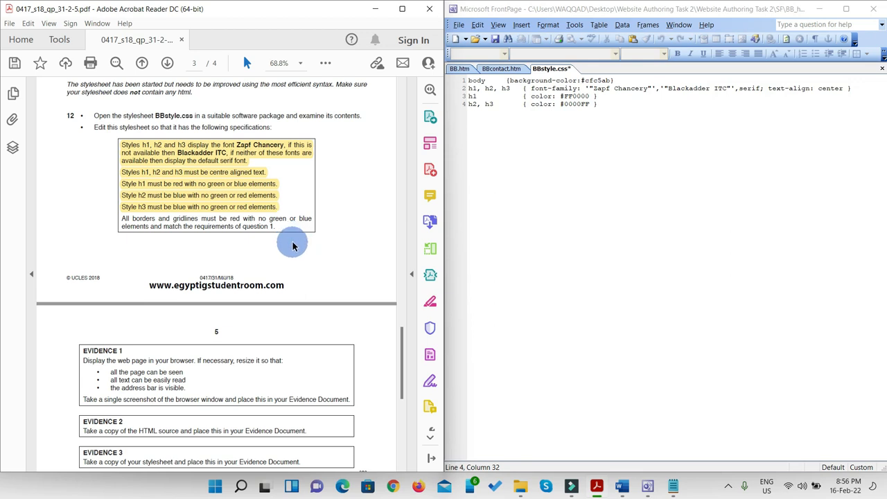
pyautogui.scroll(3, 293, 246)
pyautogui.moveTo(272, 283); pyautogui.dragTo(61, 241)
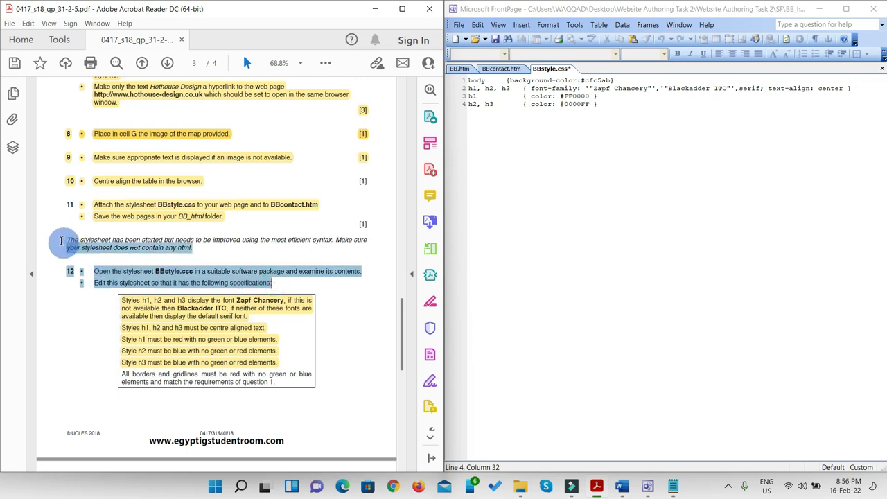
pyautogui.click(325, 63)
pyautogui.click(366, 186)
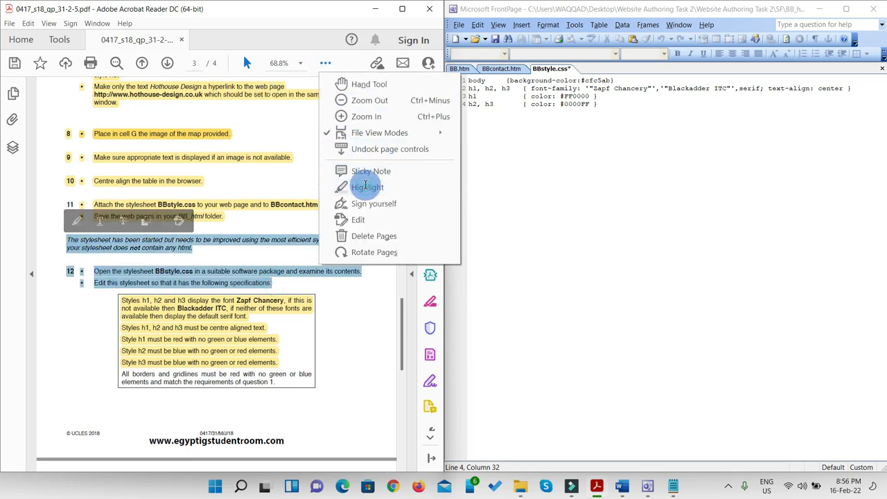
# - Review question 1's table border and gridline width requirements alongside question 12's border colour specification
pyautogui.scroll(5, 355, 193)
pyautogui.scroll(10, 355, 192)
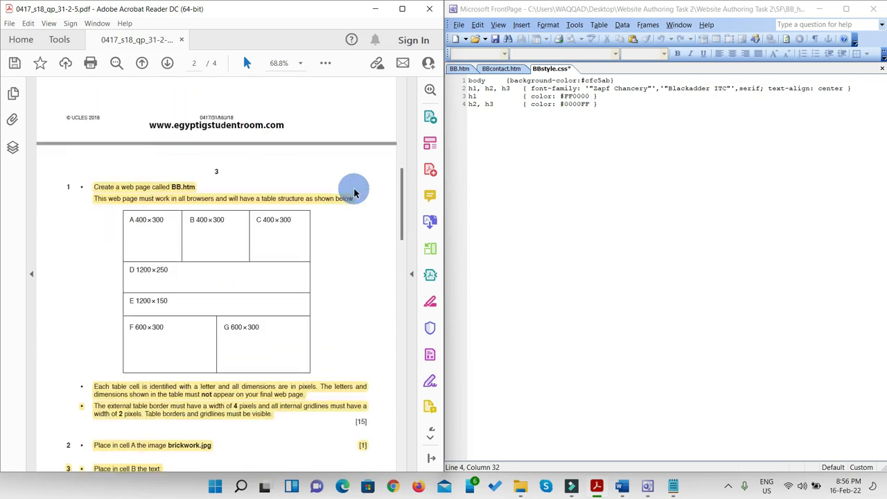
pyautogui.scroll(5, 352, 194)
pyautogui.scroll(-10, 350, 201)
pyautogui.scroll(-2, 350, 201)
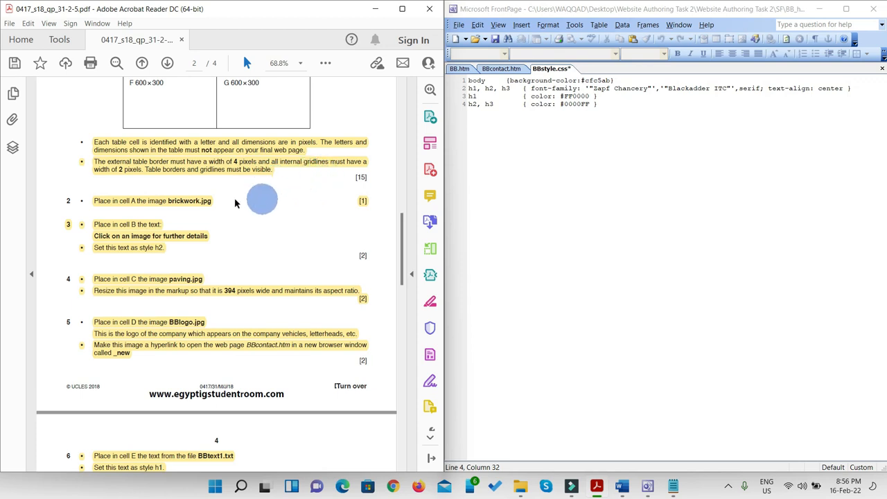
pyautogui.scroll(-1, 290, 212)
pyautogui.scroll(-10, 290, 212)
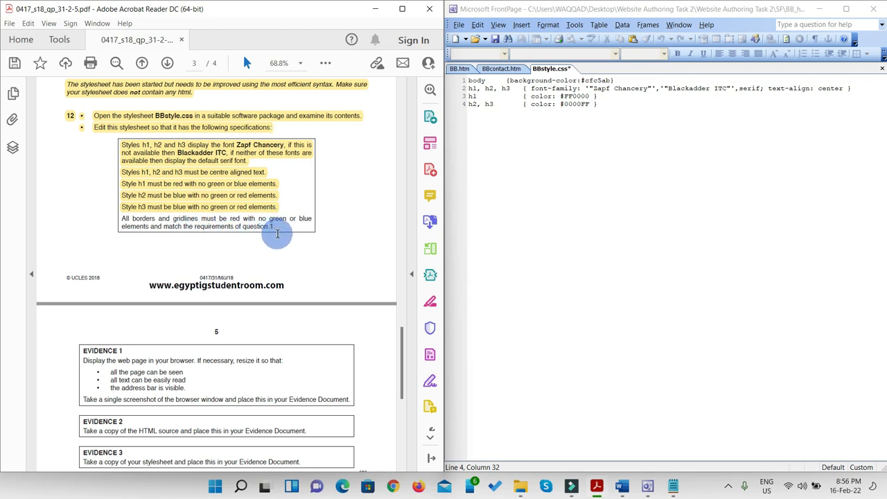
# - Add an empty line below the h2, h3 rule in BBstyle.css, create a new style with the selector table,td and open its border settings
pyautogui.click(600, 105)
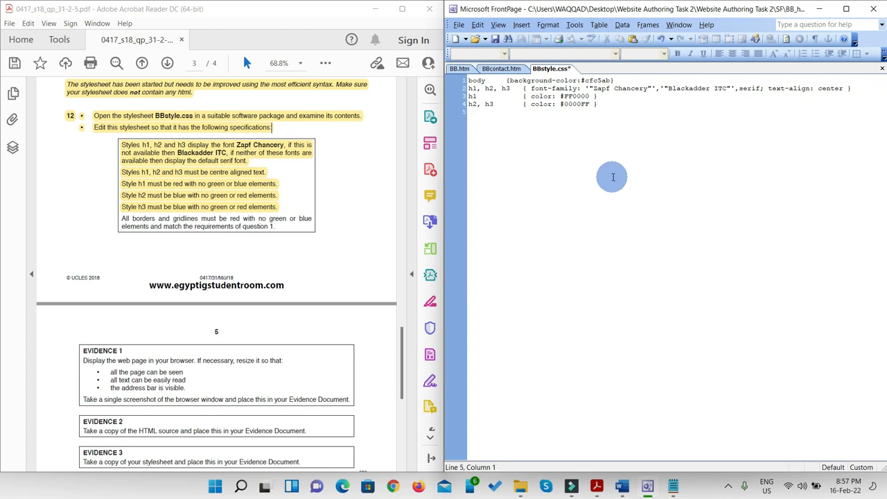
pyautogui.click(547, 25)
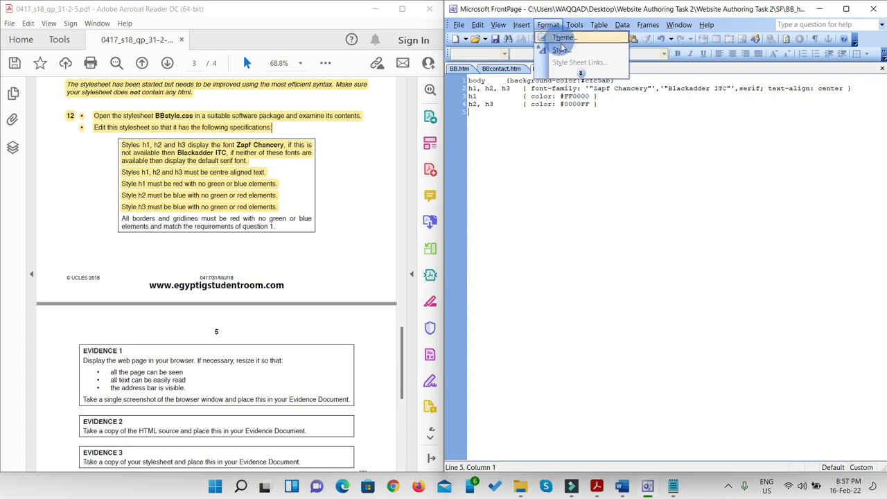
pyautogui.click(560, 50)
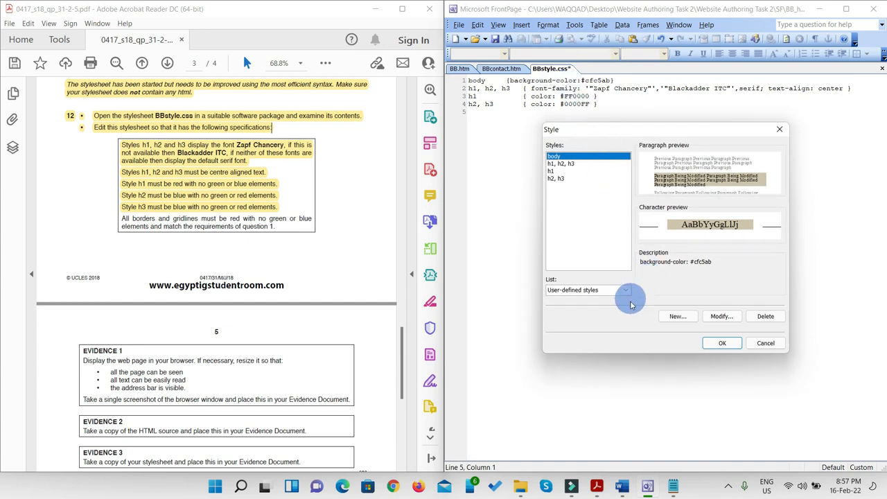
pyautogui.click(676, 318)
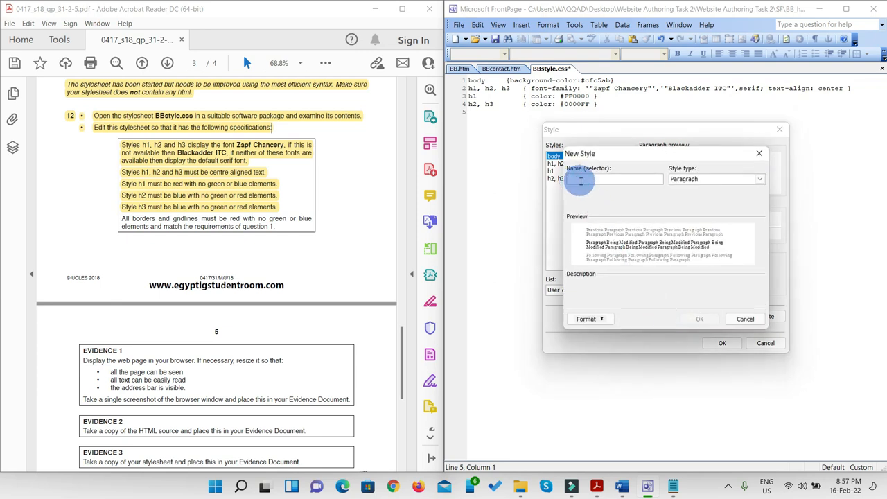
pyautogui.write('table,td')
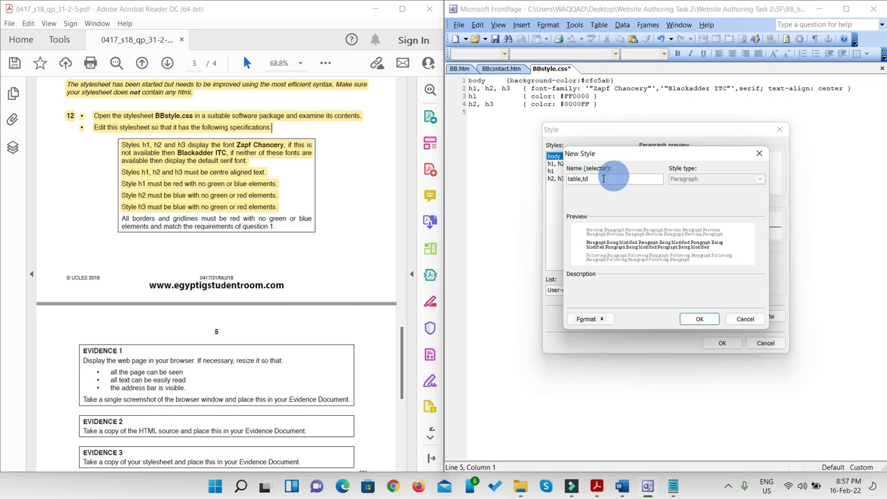
pyautogui.click(586, 180)
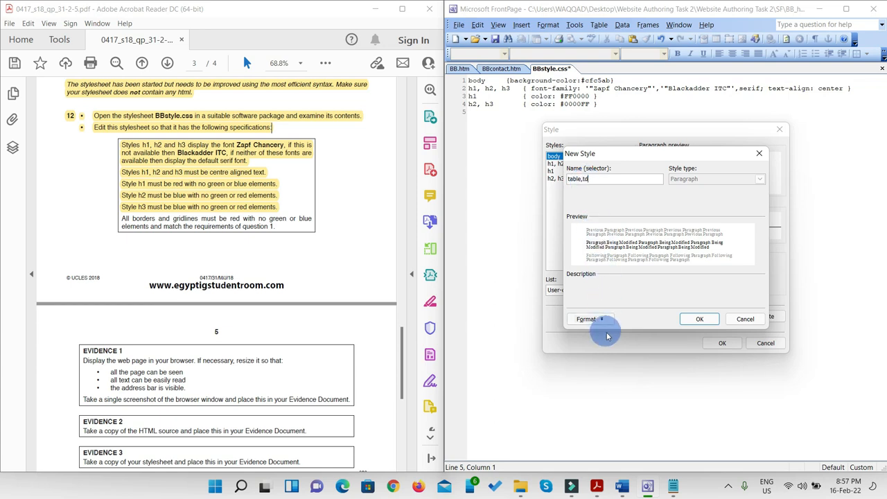
pyautogui.click(587, 319)
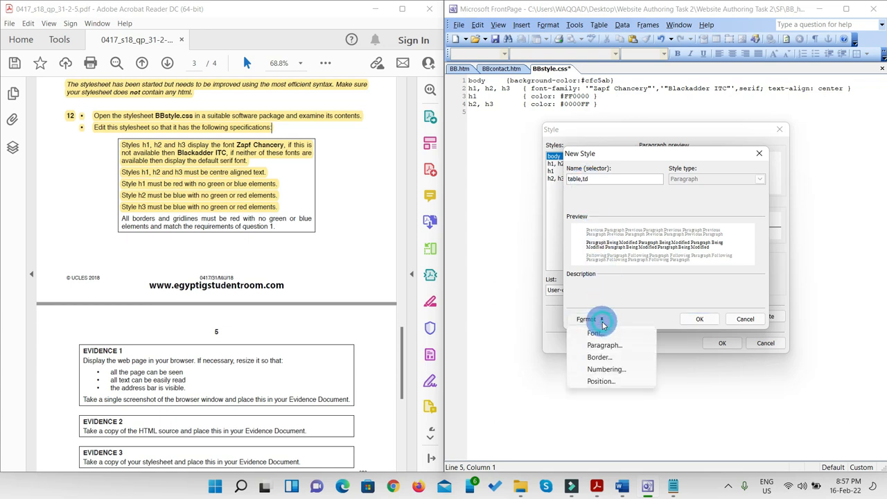
pyautogui.click(605, 358)
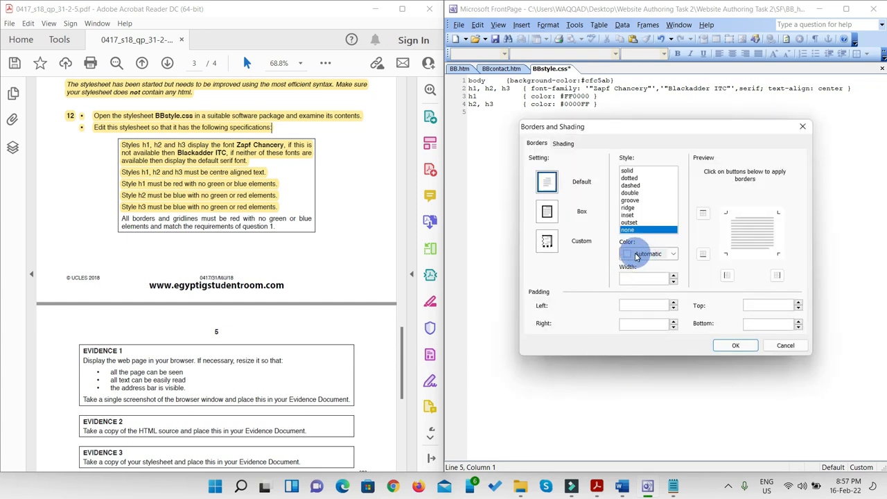
# - Set the table,td border colour to pure red, Hex={FF,00,00}, and add the finished style to the stylesheet
pyautogui.click(667, 254)
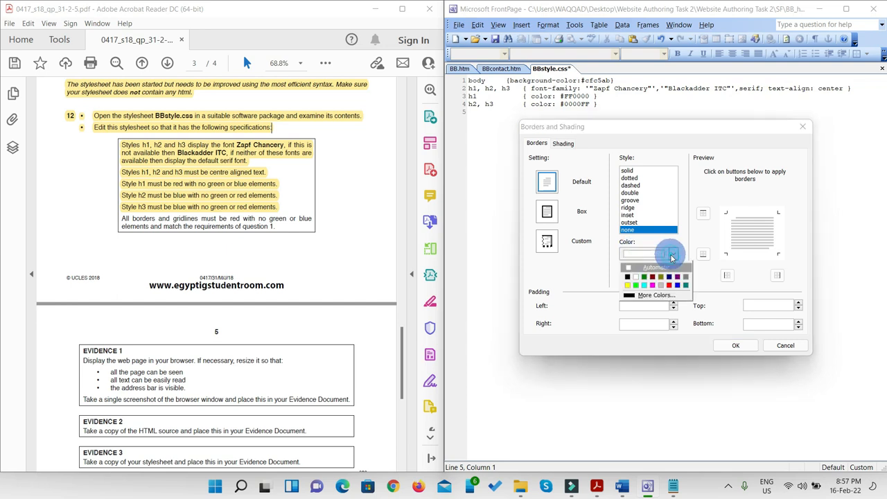
pyautogui.click(654, 295)
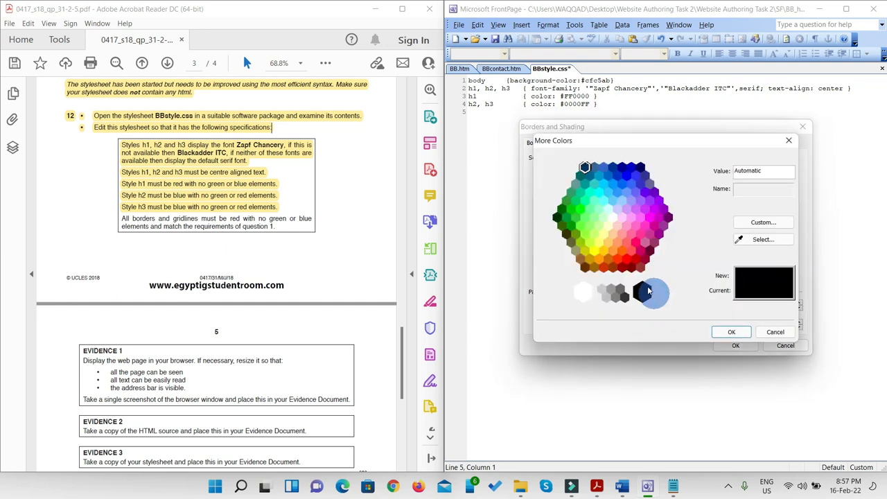
pyautogui.click(632, 251)
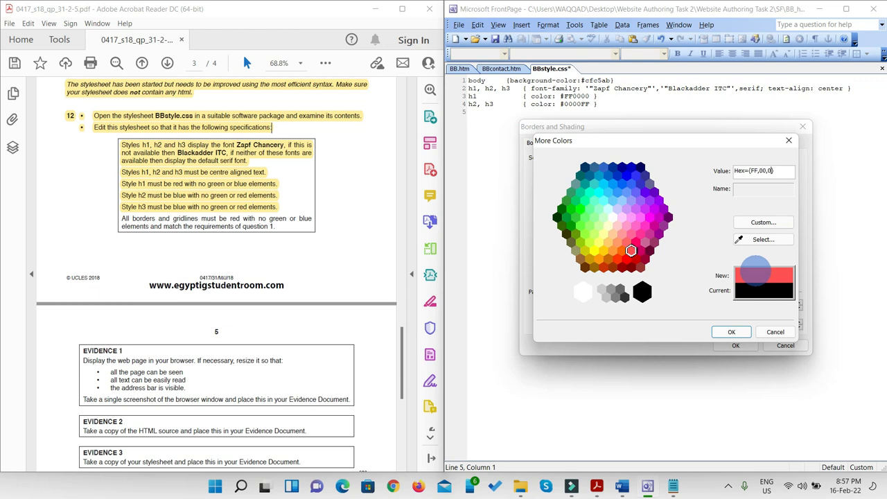
pyautogui.click(731, 332)
pyautogui.click(739, 346)
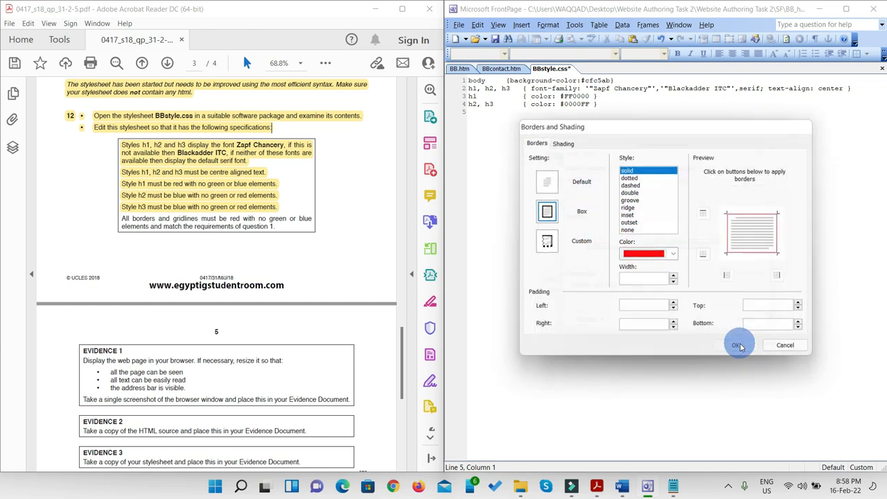
pyautogui.click(712, 317)
pyautogui.click(723, 343)
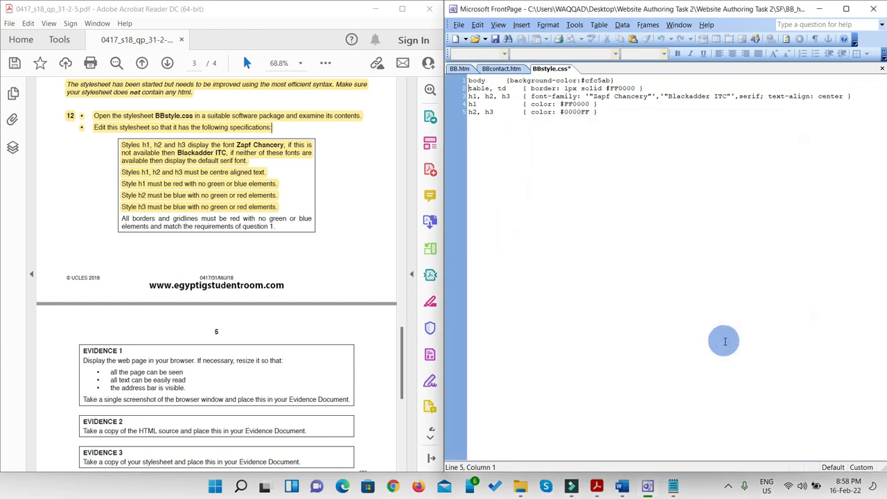
# - Add an empty line below the h2, h3 rule and open the border settings for modifying the HTML tag style table
pyautogui.click(604, 112)
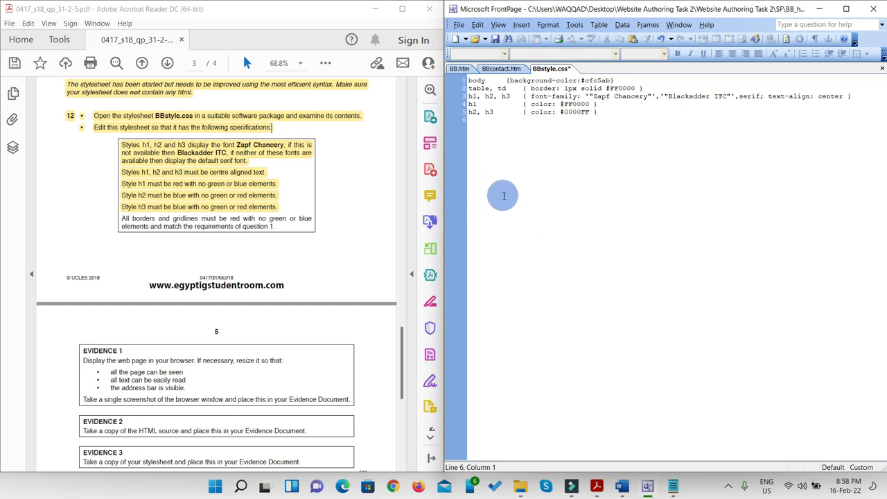
pyautogui.click(547, 25)
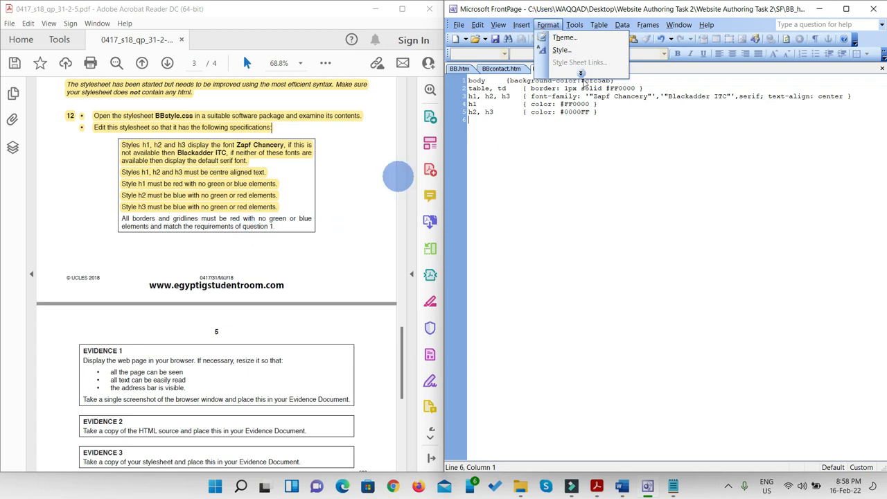
pyautogui.click(561, 50)
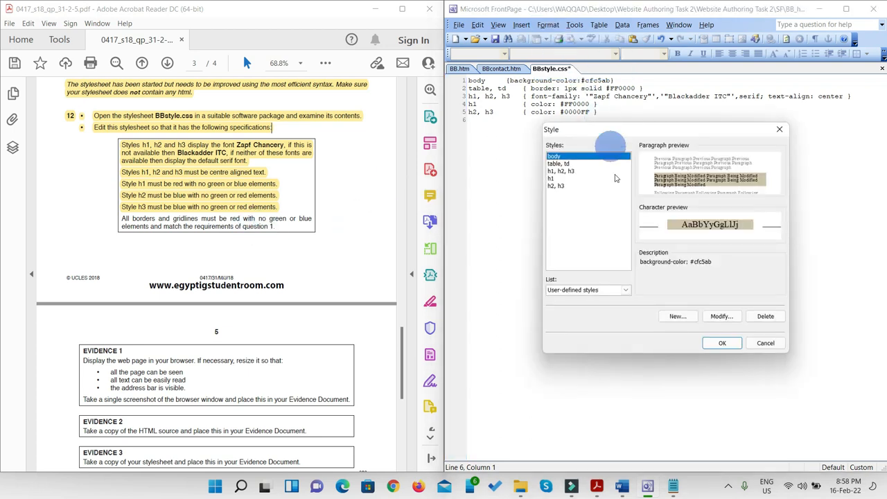
pyautogui.click(626, 291)
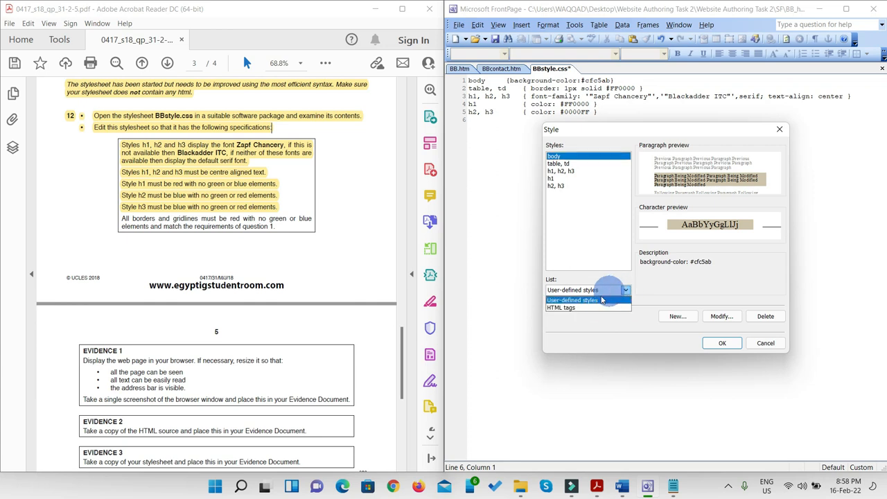
pyautogui.click(581, 307)
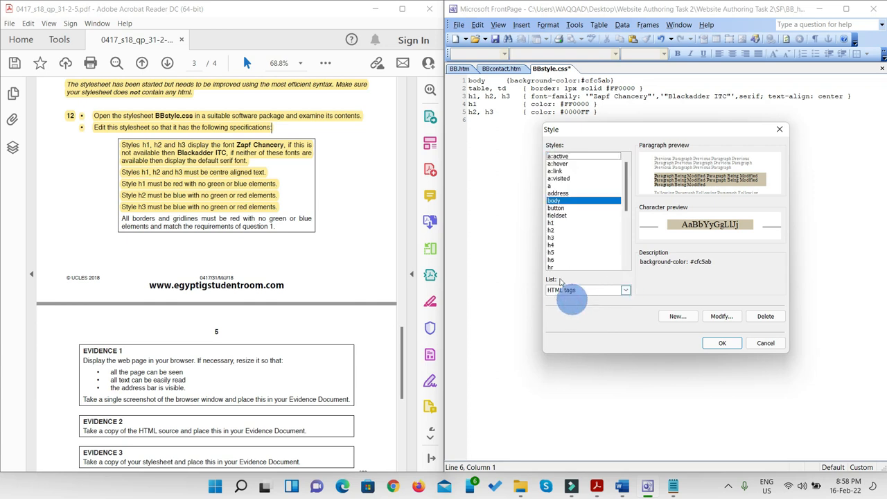
pyautogui.scroll(-2, 556, 234)
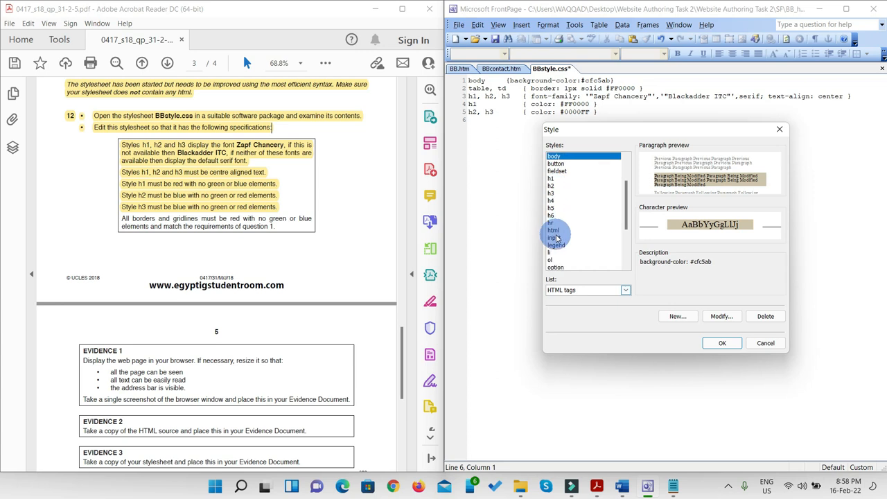
pyautogui.scroll(-3, 558, 229)
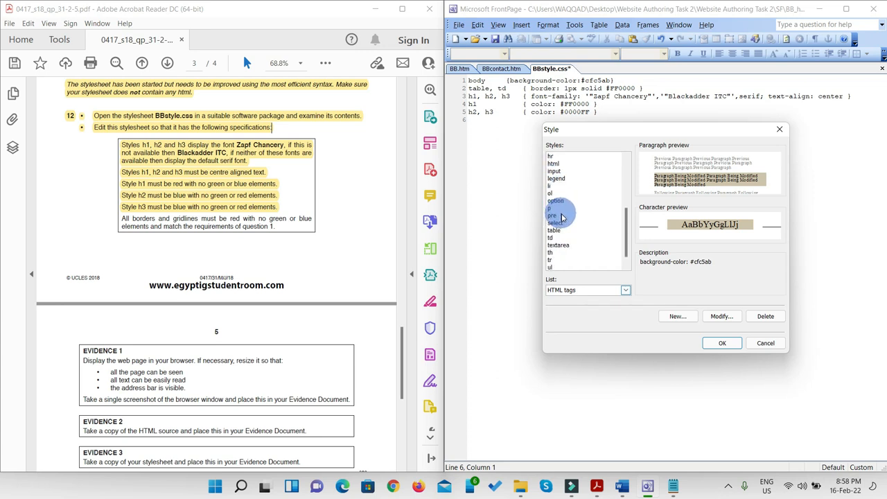
pyautogui.click(554, 231)
pyautogui.click(722, 316)
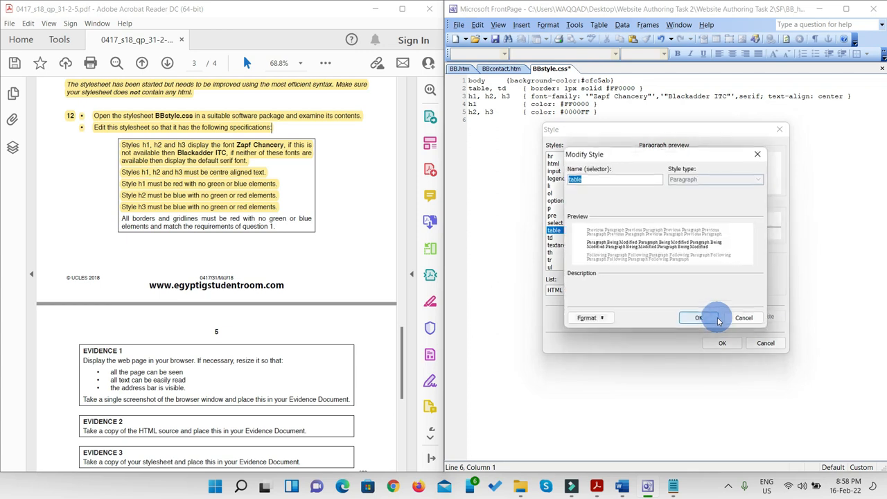
pyautogui.click(594, 318)
pyautogui.click(605, 358)
# - Check question 1's external border width, set the table style's border width to 4px and accept the modified style
pyautogui.click(642, 280)
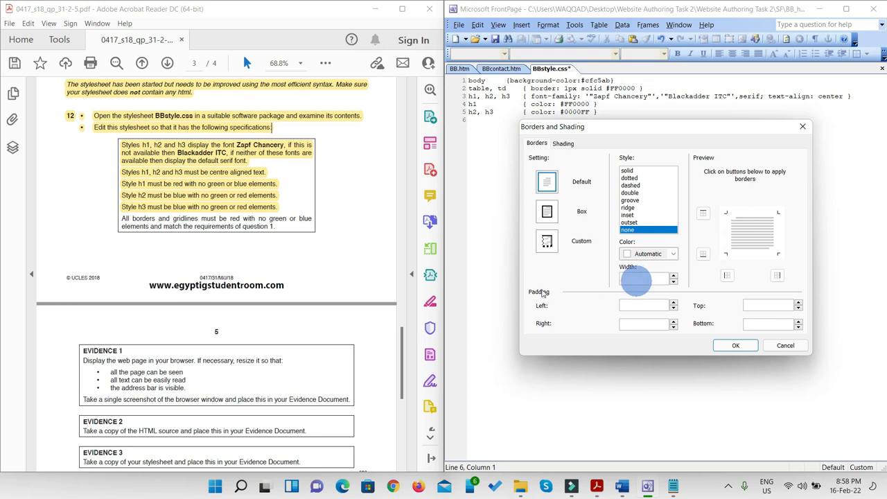
pyautogui.scroll(10, 347, 208)
pyautogui.scroll(10, 341, 200)
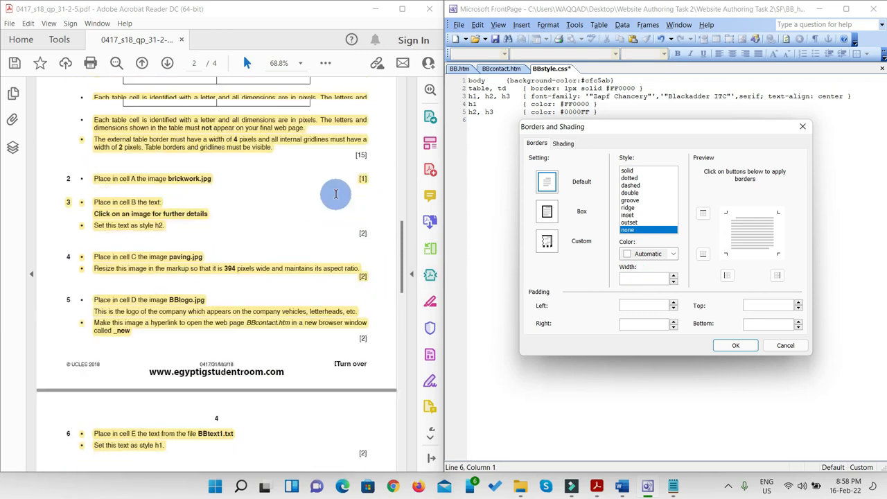
pyautogui.scroll(3, 331, 202)
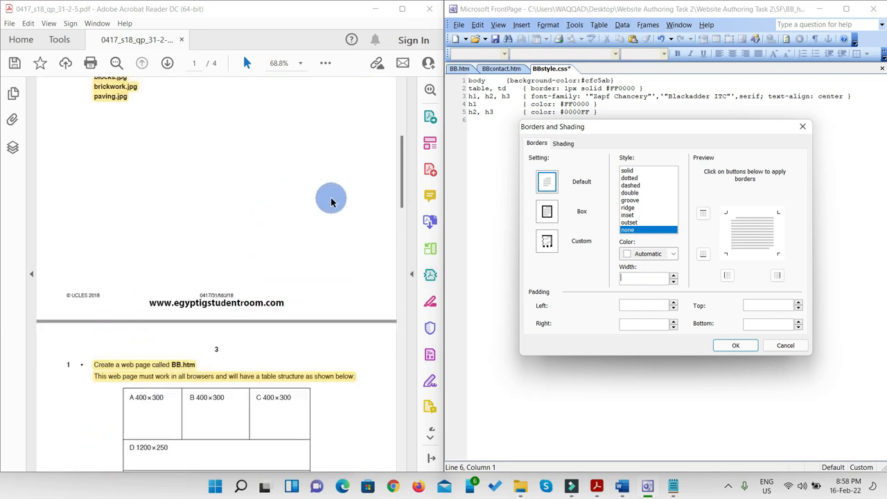
pyautogui.scroll(-5, 331, 202)
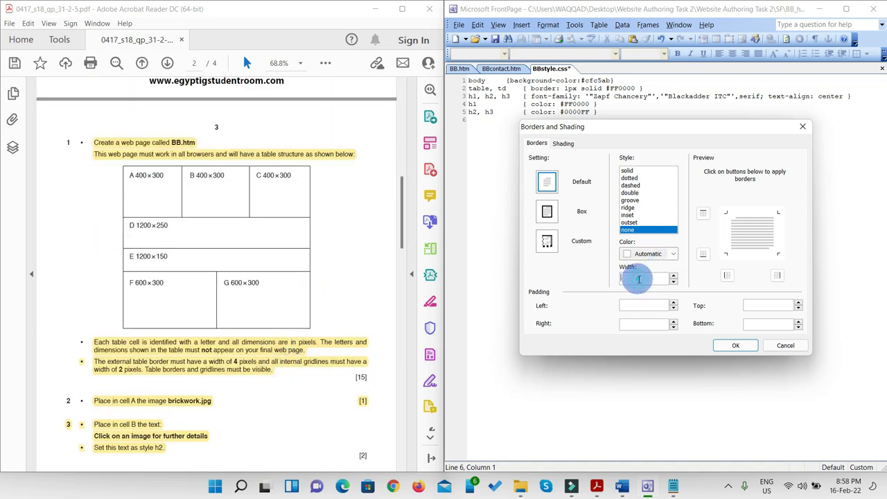
pyautogui.write('4px')
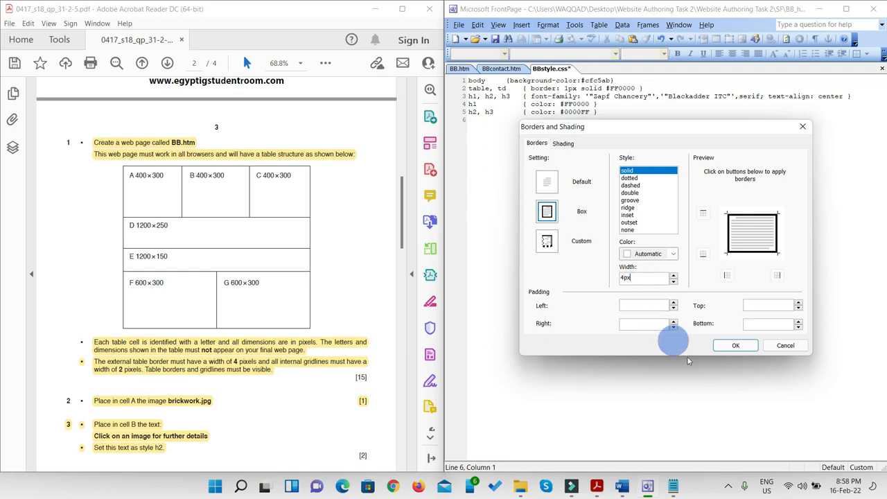
pyautogui.click(736, 346)
pyautogui.click(700, 319)
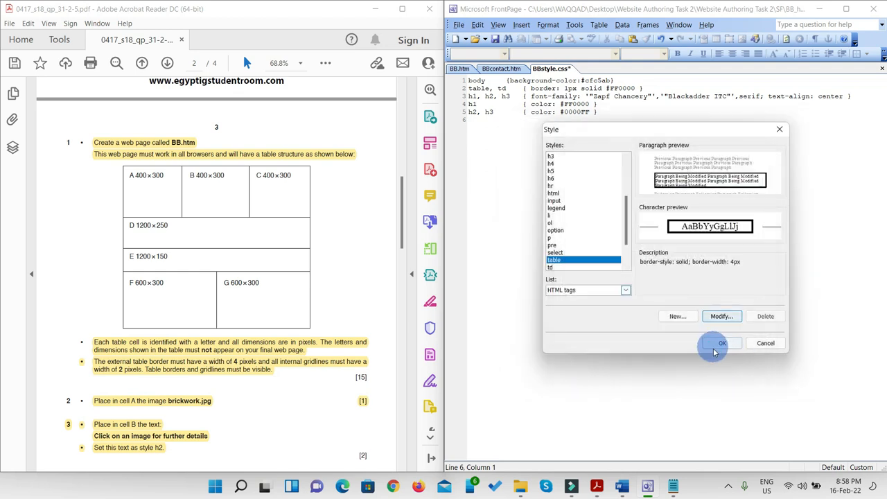
# - Add the table style on its own line, move the table, td rule directly above it and remove the empty line left behind
pyautogui.click(722, 344)
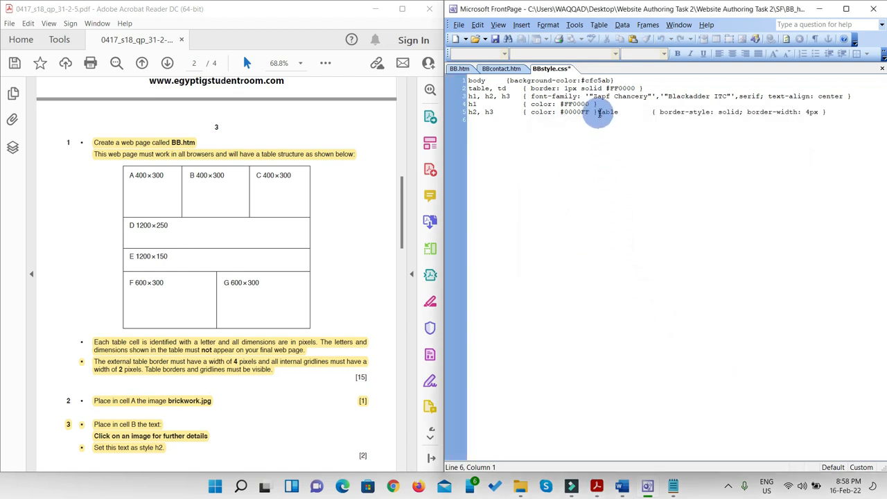
pyautogui.press('Return')
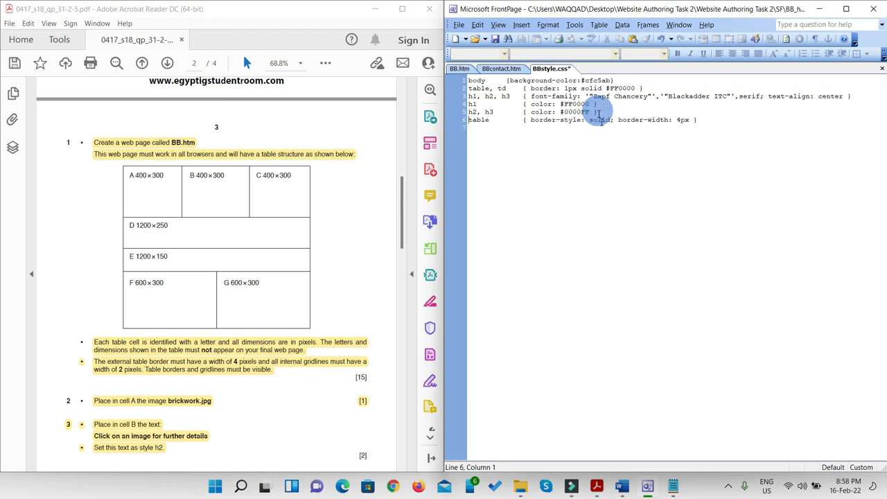
pyautogui.moveTo(645, 88); pyautogui.dragTo(470, 88)
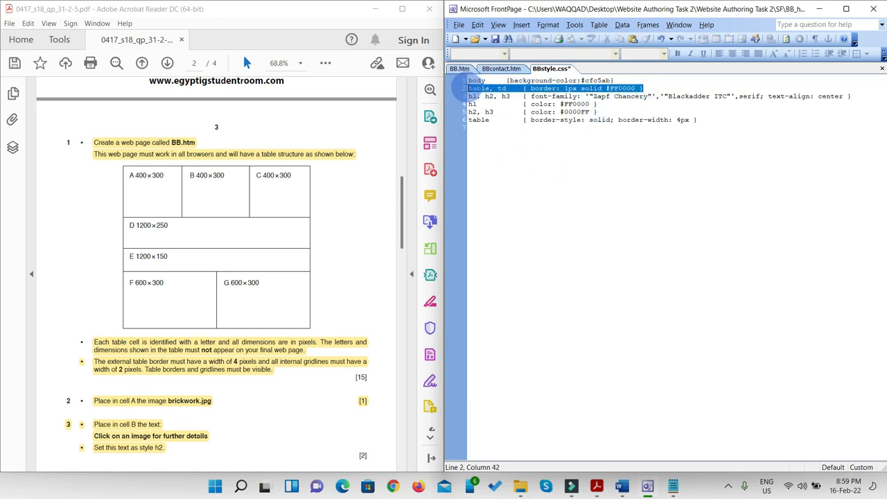
pyautogui.hotkey('ctrl', 'x')
pyautogui.click(597, 112)
pyautogui.press('Return')
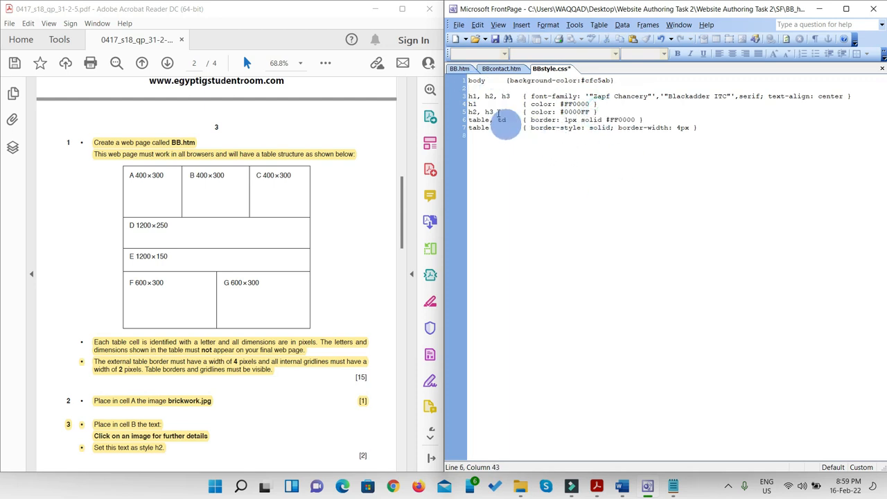
pyautogui.press('BackSpace')
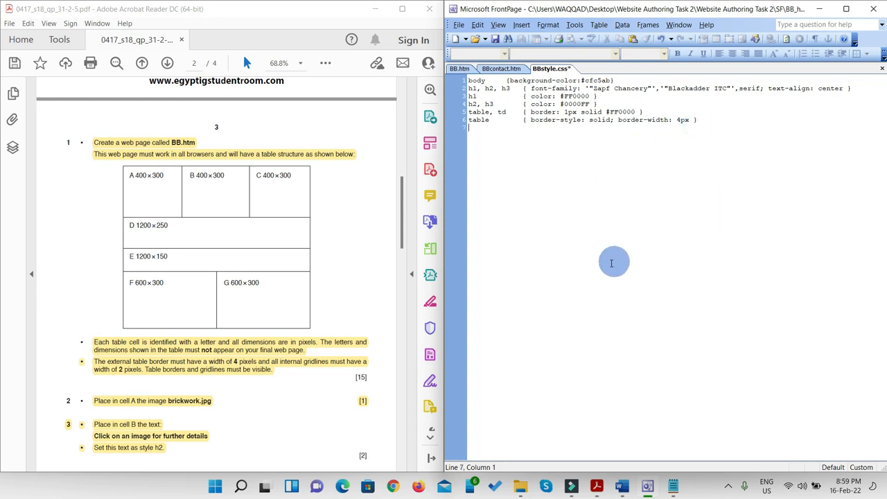
# - Open the border settings for modifying the HTML tag style td
pyautogui.click(547, 25)
pyautogui.click(559, 50)
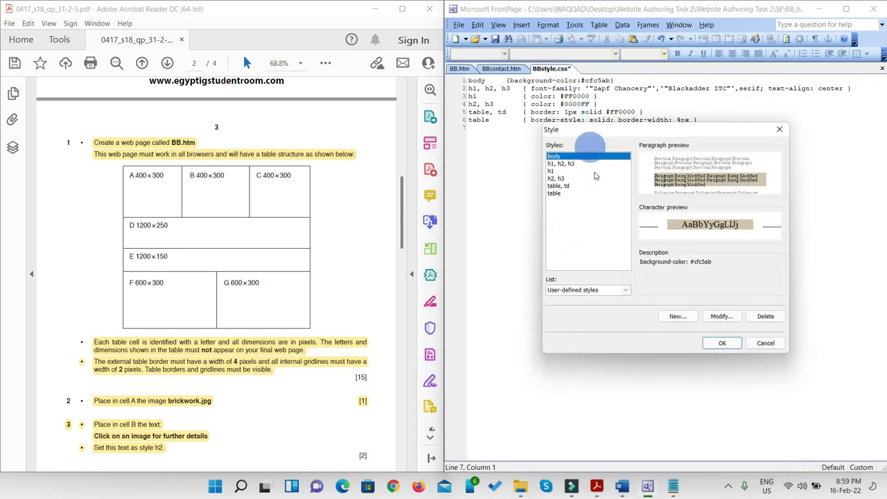
pyautogui.click(626, 291)
pyautogui.click(575, 306)
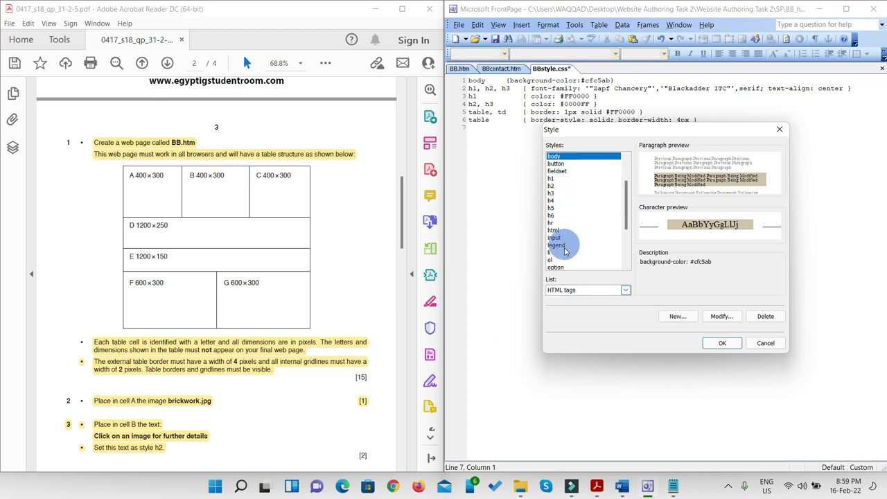
pyautogui.scroll(-1, 560, 257)
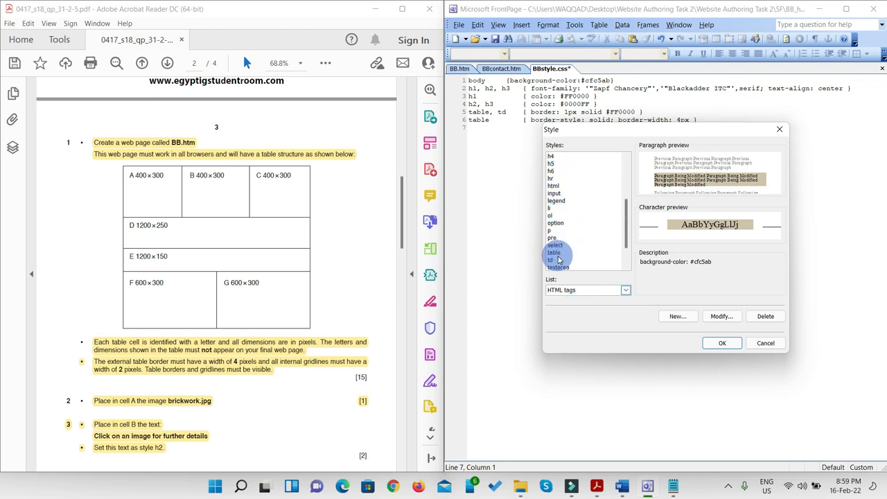
pyautogui.click(552, 238)
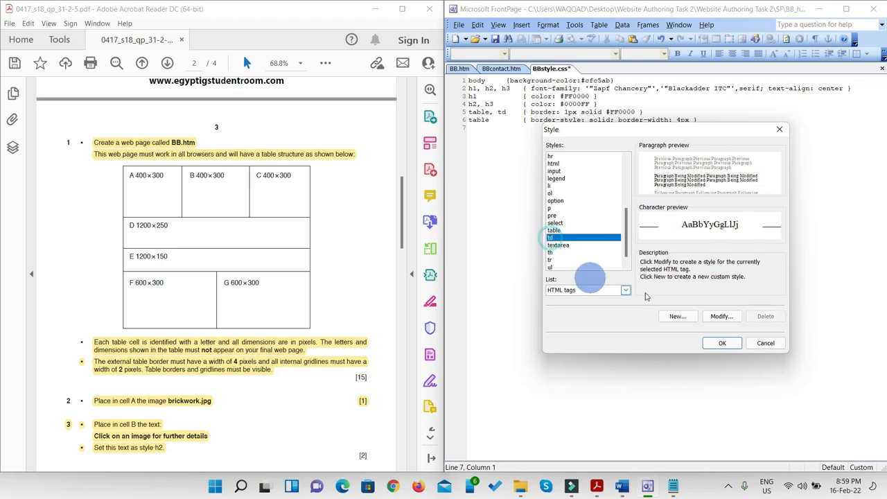
pyautogui.click(721, 317)
pyautogui.click(586, 319)
pyautogui.click(628, 358)
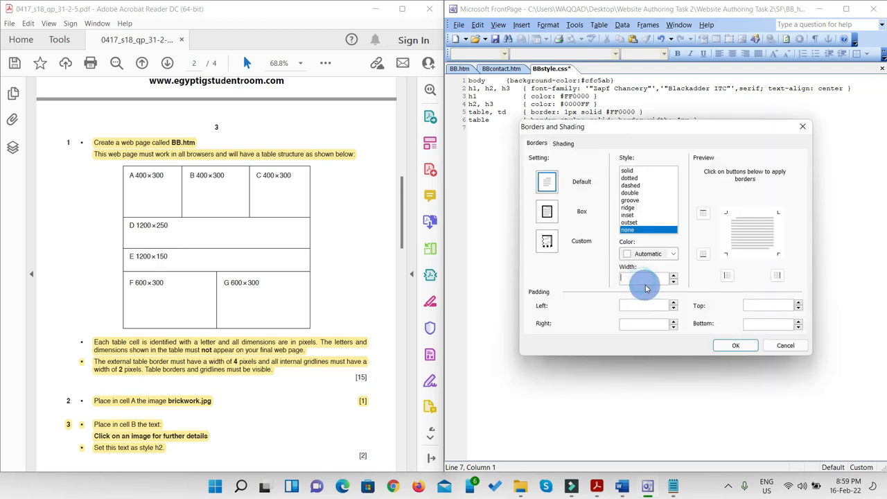
# - Give the td style a solid border 2px wide and add it to the stylesheet
pyautogui.write('2')
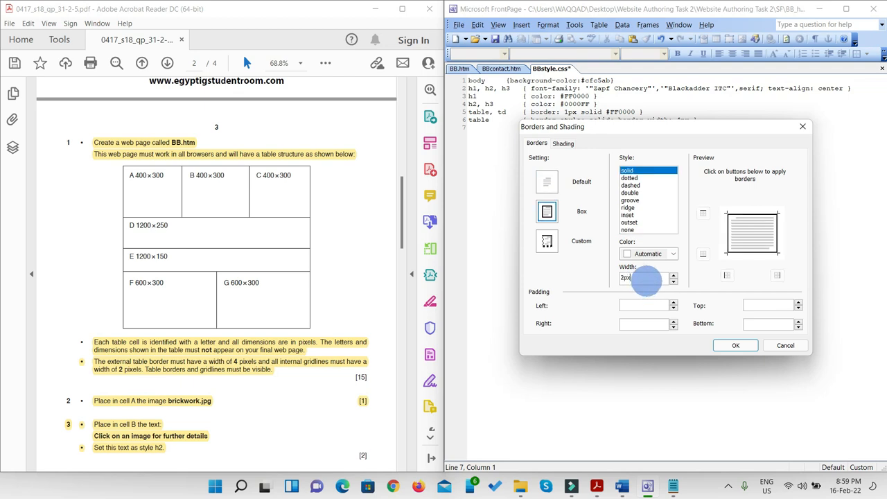
pyautogui.click(735, 345)
pyautogui.click(696, 321)
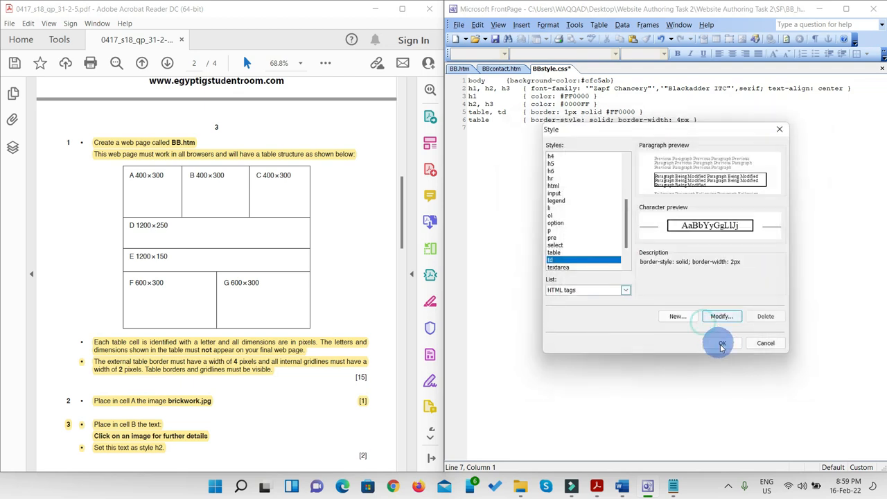
pyautogui.click(721, 343)
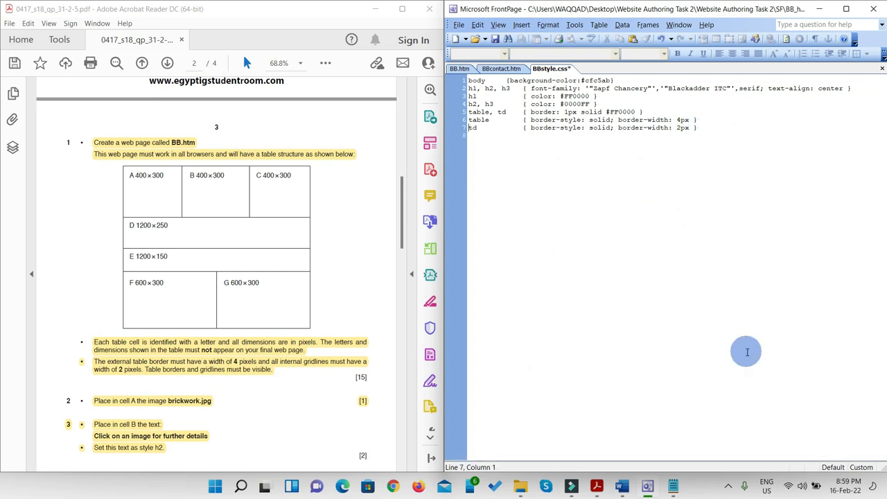
# - Highlight question 12's requirement about red borders and gridlines in the exam paper
pyautogui.scroll(-8, 281, 282)
pyautogui.scroll(-10, 281, 283)
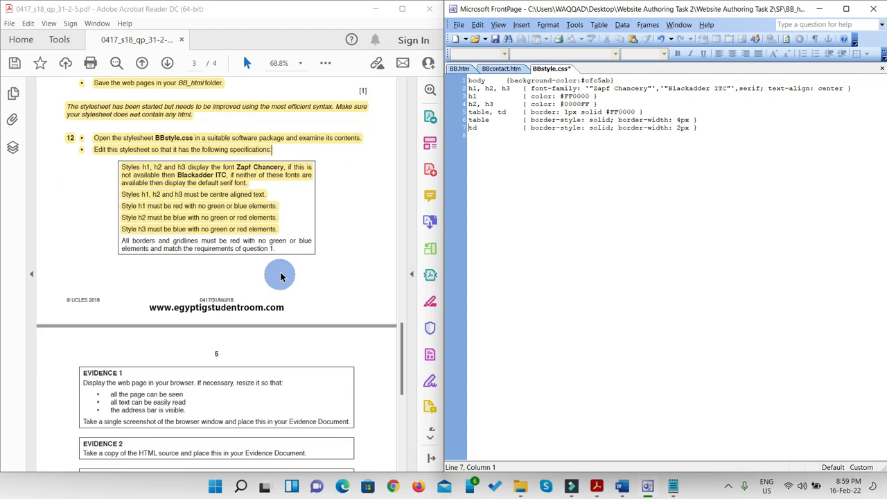
pyautogui.moveTo(278, 251); pyautogui.dragTo(138, 229)
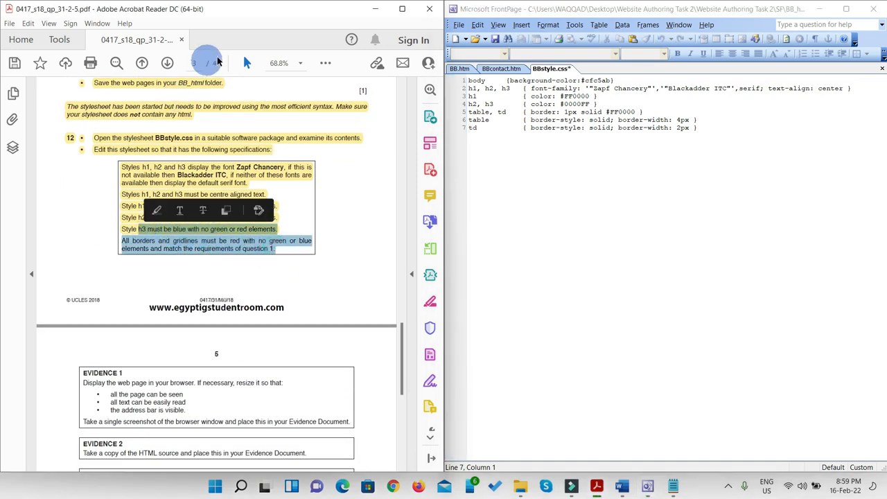
pyautogui.click(325, 63)
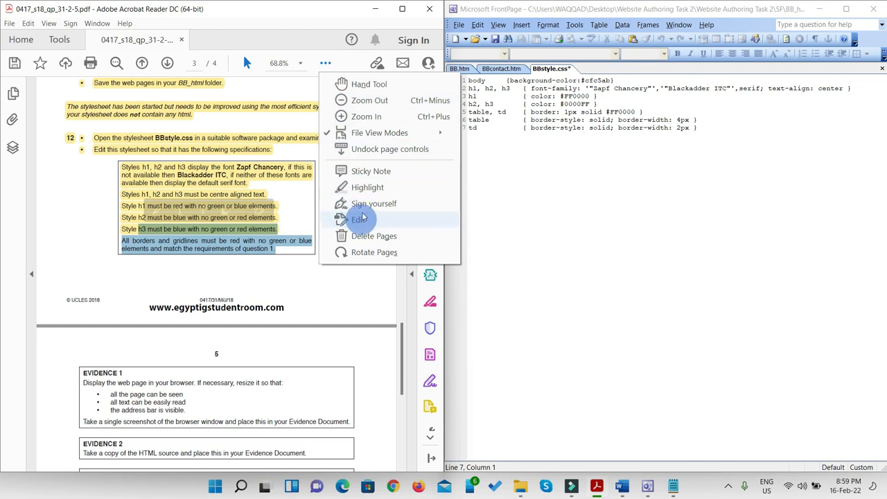
pyautogui.click(363, 191)
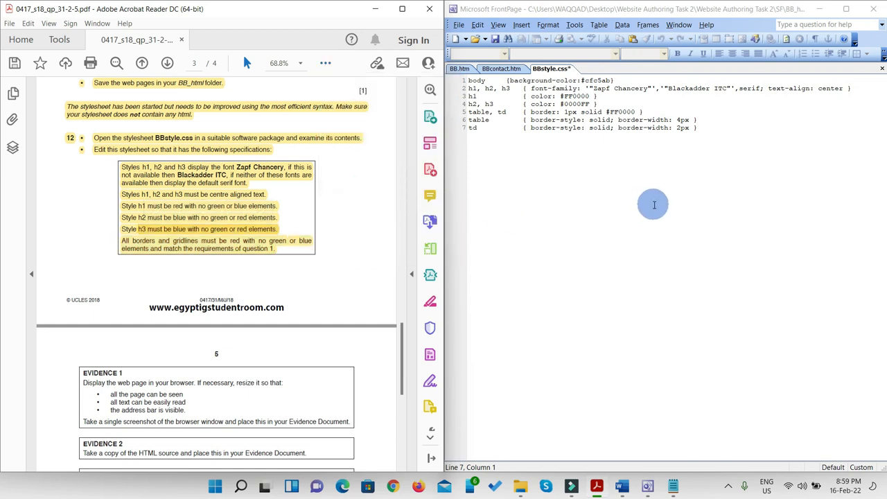
# - Save the edited BBstyle.css stylesheet
pyautogui.hotkey('ctrl', 's')
pyautogui.click(859, 79)
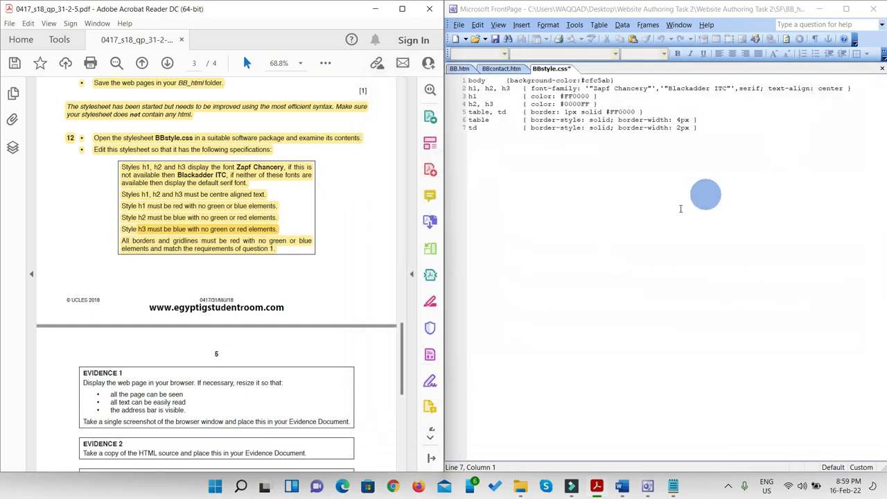
pyautogui.click(678, 208)
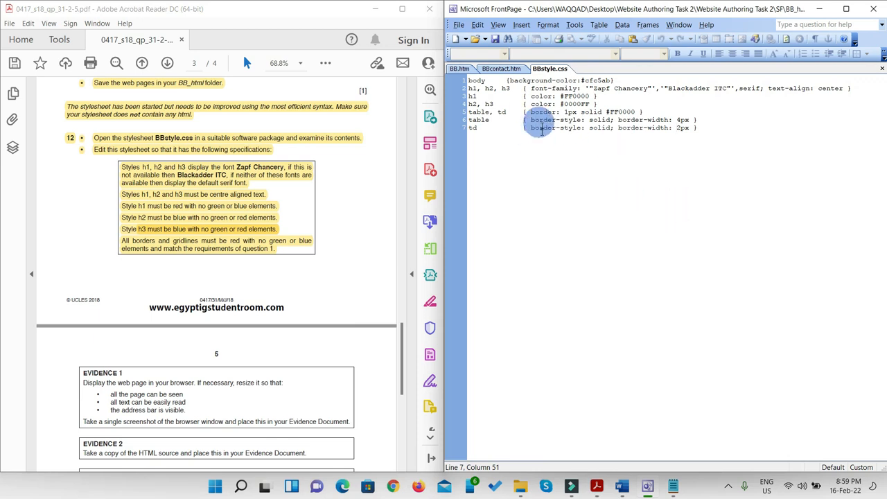
# - Check the Evidence 1 instructions, then open BB.htm from the BB_html folder in a maximised browser window
pyautogui.scroll(-3, 256, 309)
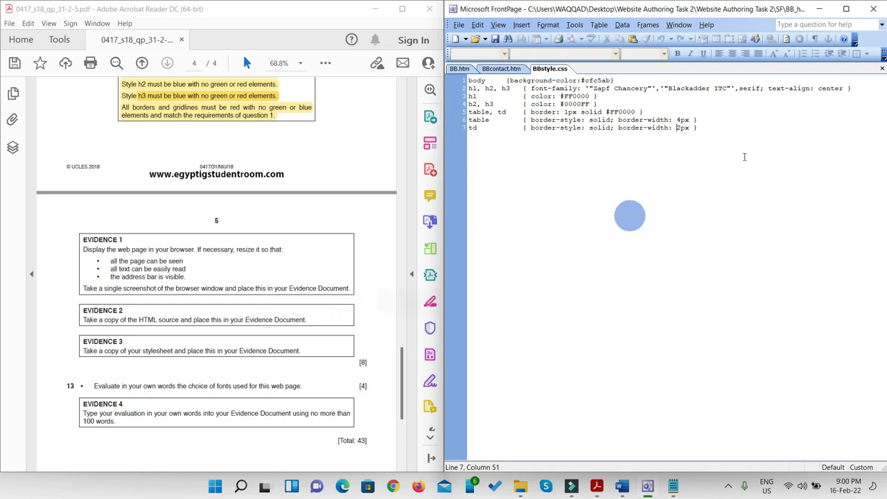
pyautogui.click(820, 9)
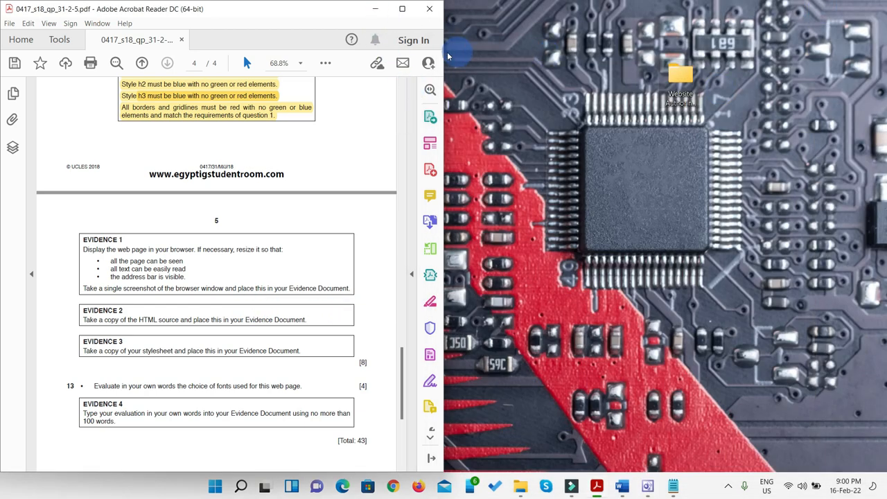
pyautogui.click(520, 488)
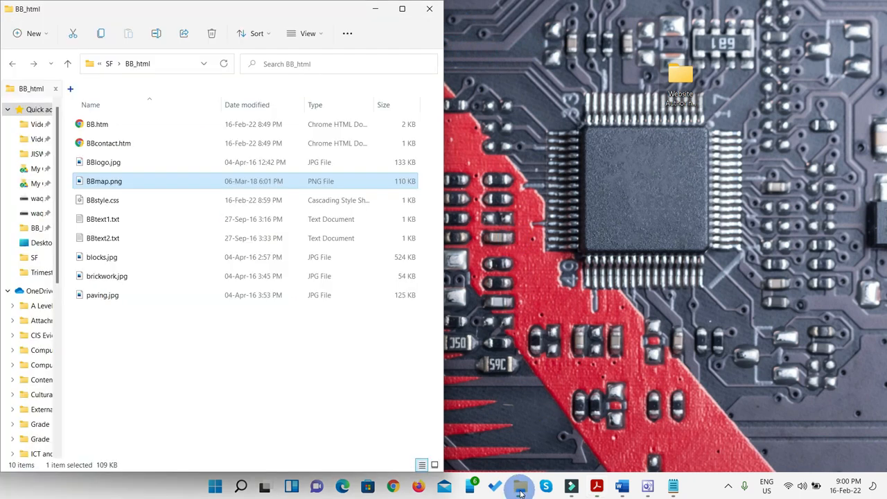
pyautogui.click(96, 128)
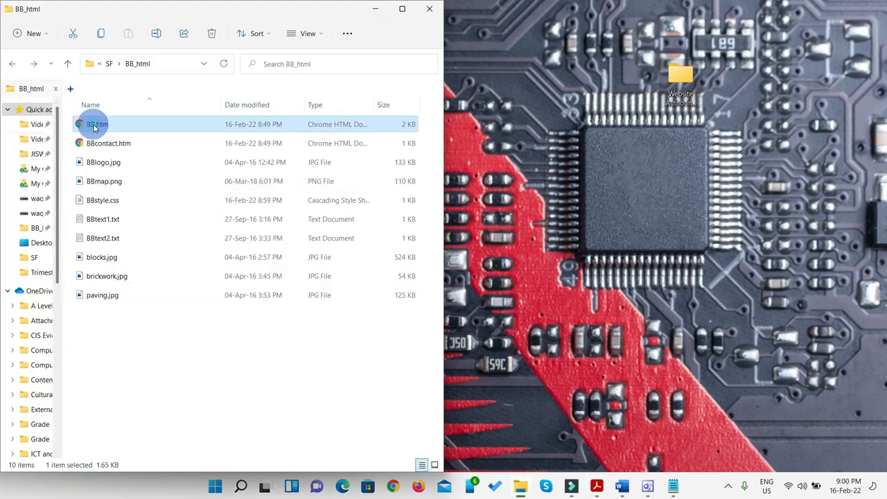
pyautogui.doubleClick(96, 127)
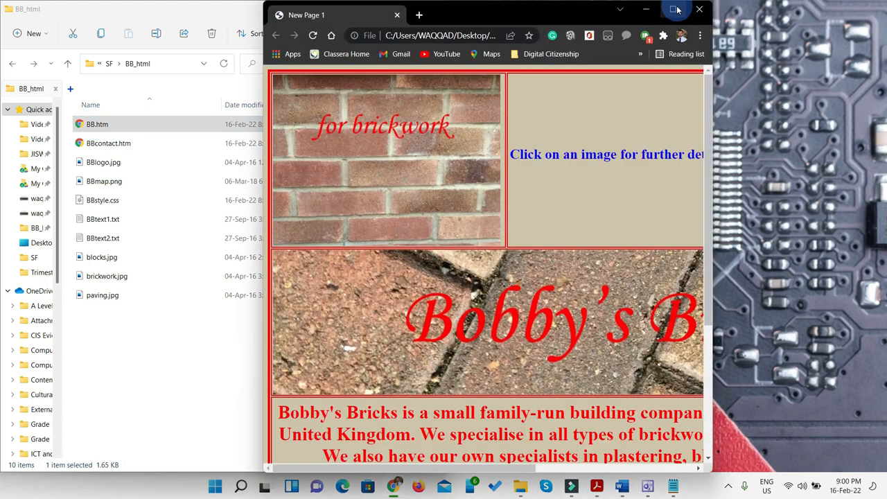
pyautogui.click(673, 9)
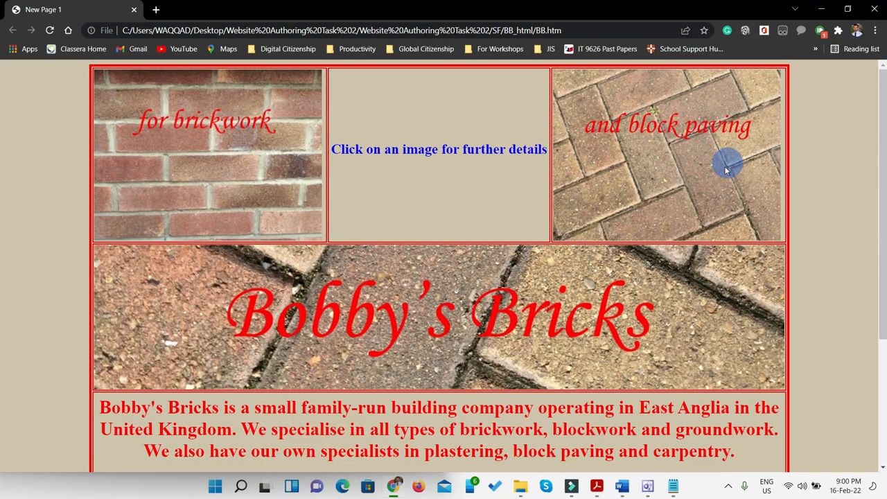
# - Look over BB.htm and zoom out until the whole page fits in the browser window
pyautogui.scroll(-2, 721, 178)
pyautogui.scroll(2, 721, 178)
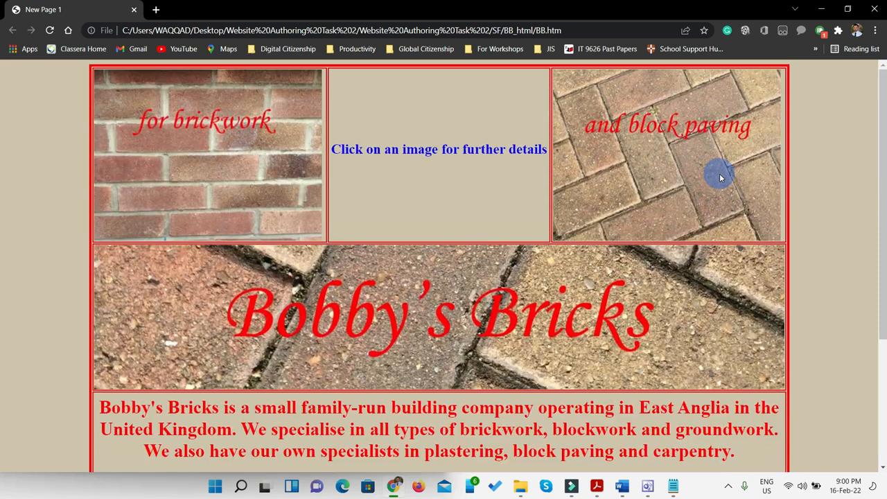
pyautogui.scroll(-3, 665, 153)
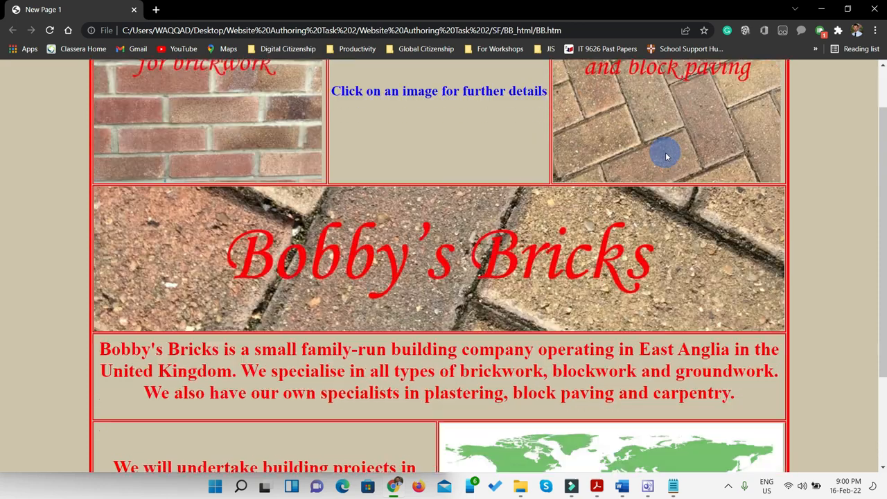
pyautogui.scroll(3, 666, 158)
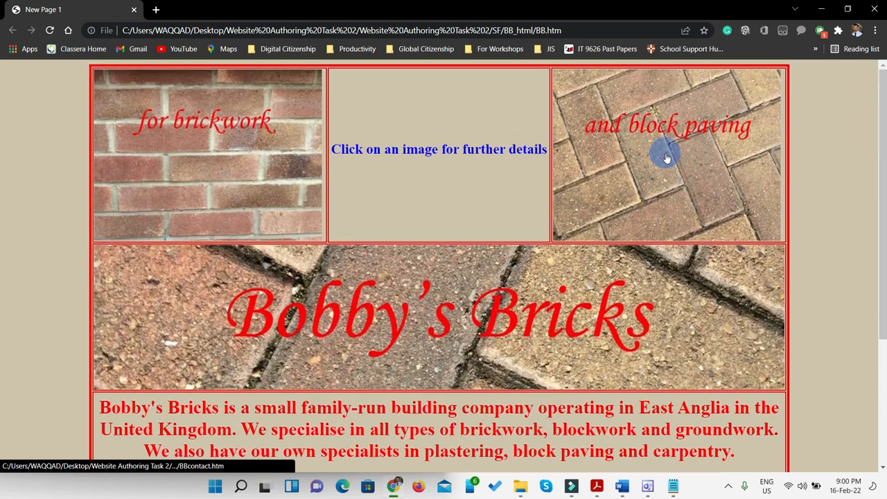
pyautogui.scroll(-3, 667, 158)
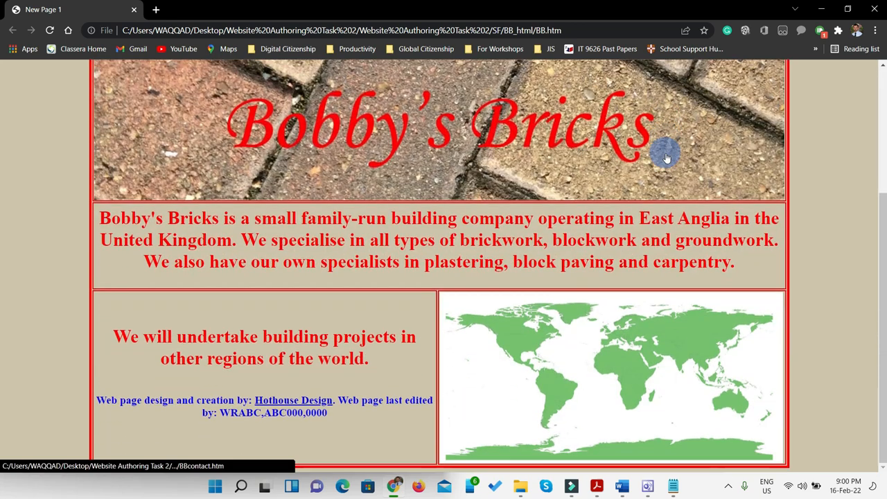
pyautogui.scroll(3, 666, 158)
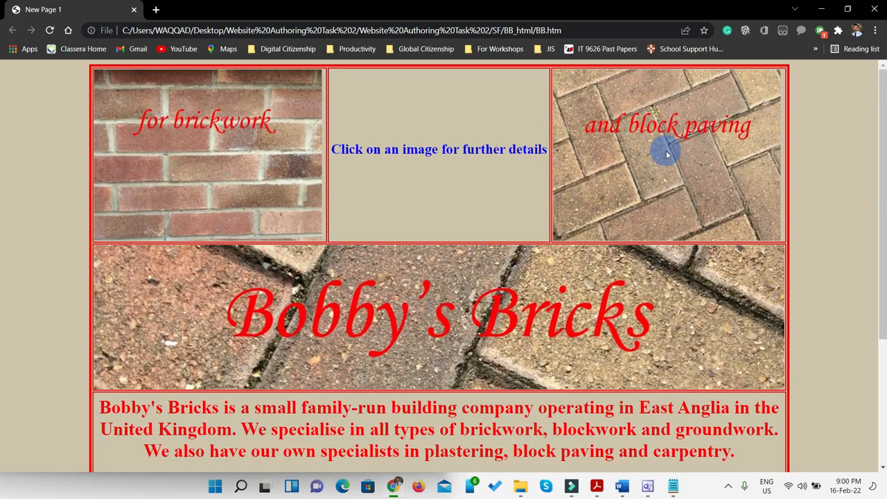
pyautogui.scroll(-2, 667, 155)
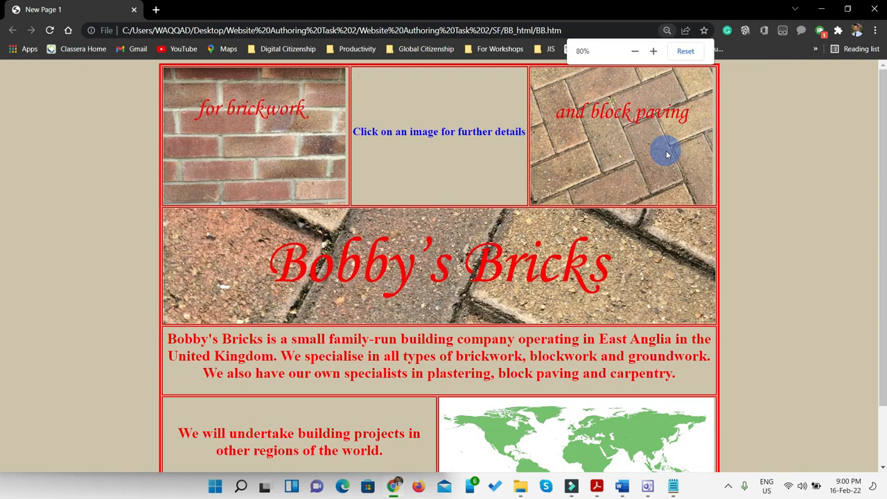
pyautogui.scroll(-2, 667, 156)
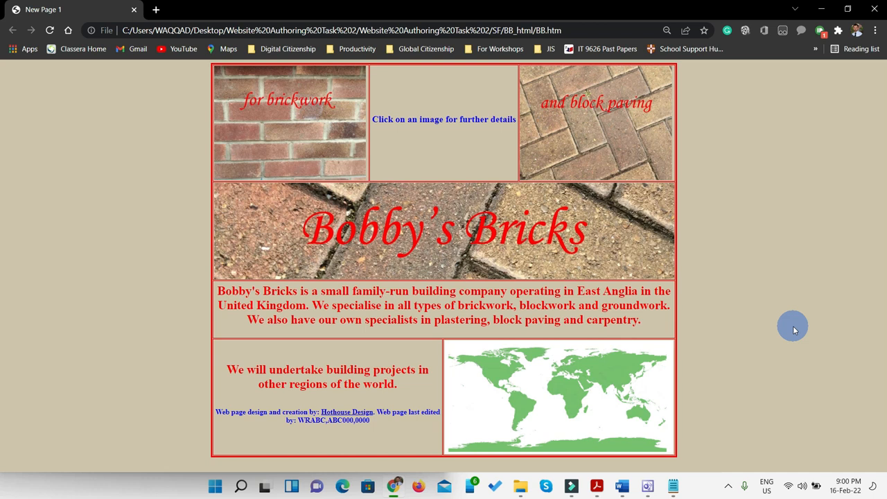
# - Capture a screenshot of the whole page with its address bar and switch to J1831evidence0000.docx in Word
pyautogui.press('super+shift+s')
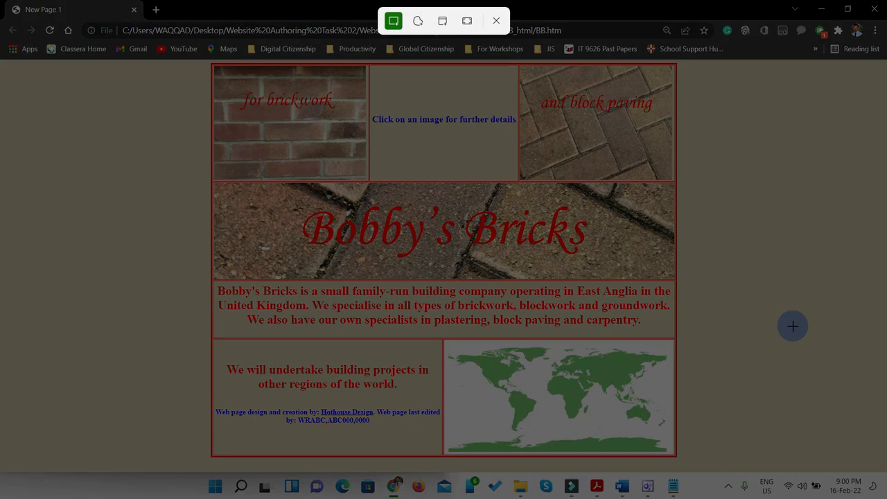
pyautogui.moveTo(93, 6); pyautogui.dragTo(741, 463)
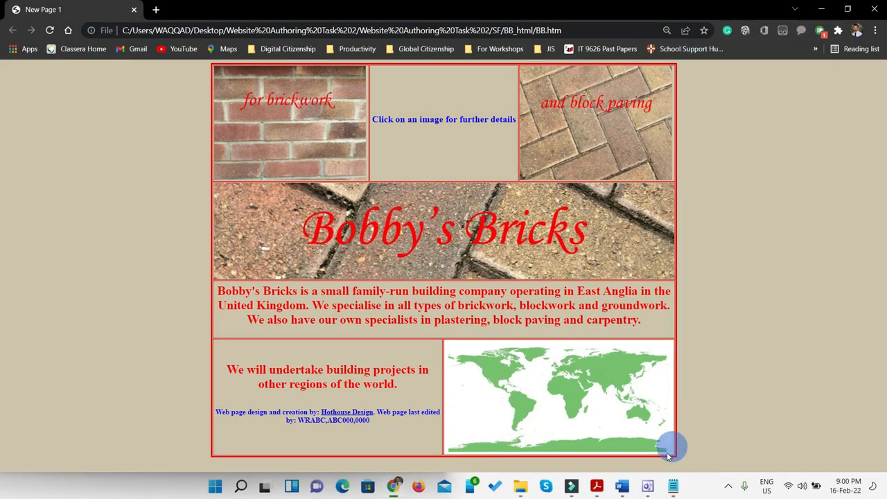
pyautogui.click(622, 487)
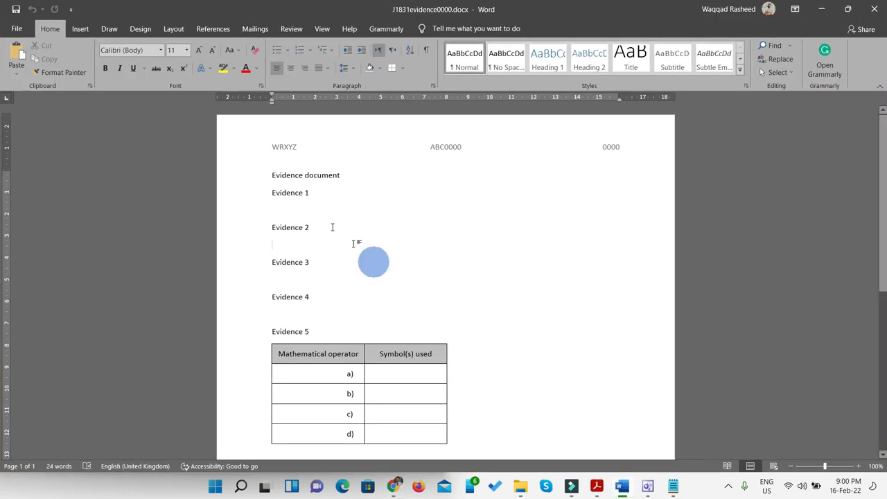
# - Paste the captured web page screenshot under the Evidence 1 heading and check how it sits on the page
pyautogui.click(291, 209)
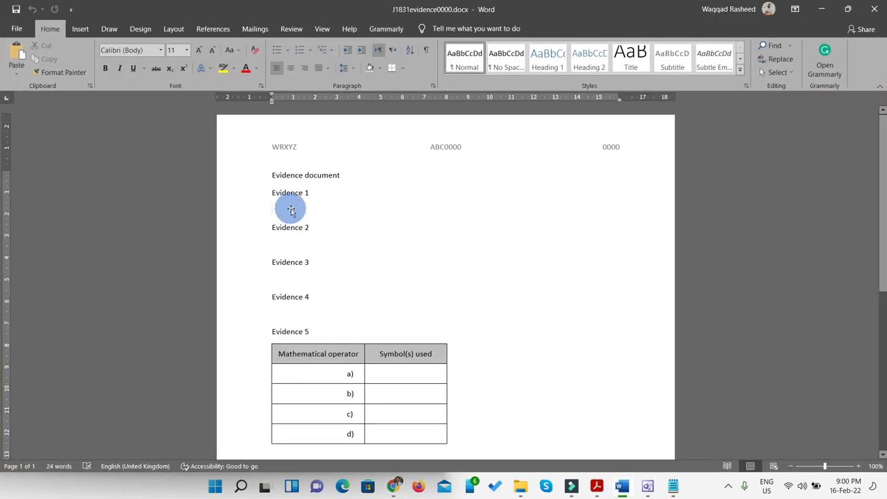
pyautogui.hotkey('ctrl', 'v')
pyautogui.scroll(-3, 422, 258)
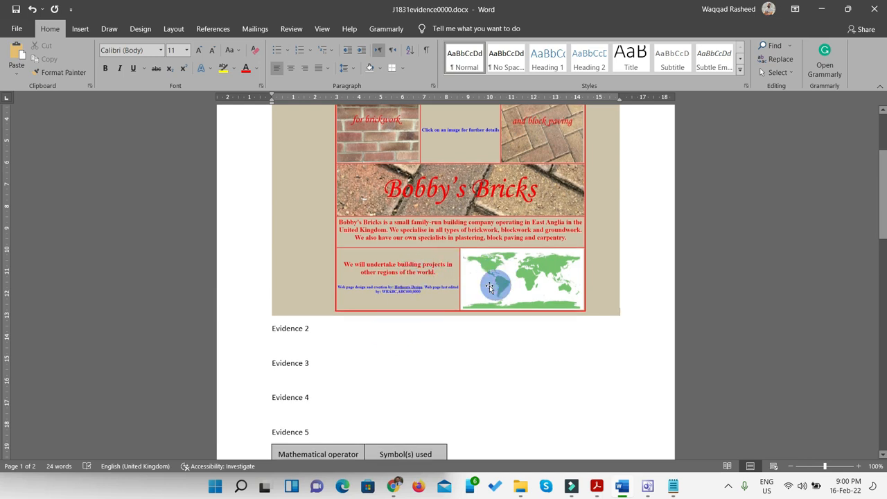
pyautogui.scroll(3, 489, 287)
pyautogui.scroll(-3, 477, 258)
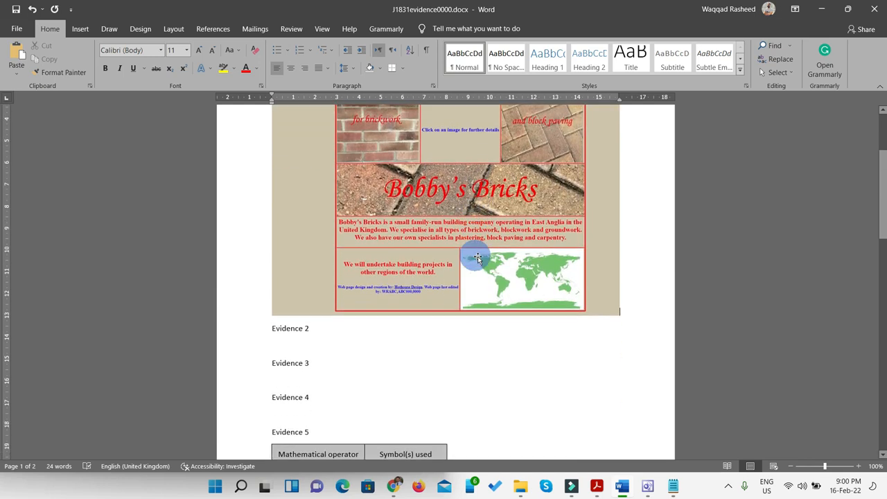
# - Place the evidence document beside the exam paper PDF and highlight the whole Evidence 1 instruction in the paper
pyautogui.press('super+Right')
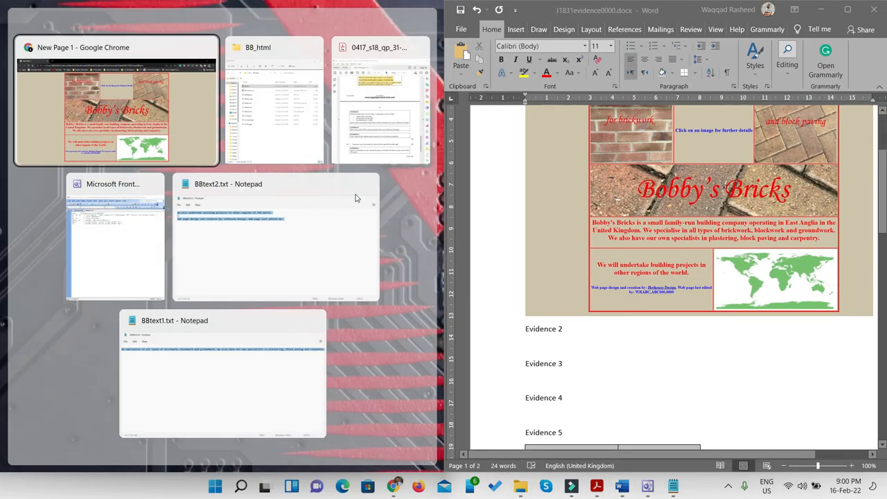
pyautogui.click(344, 117)
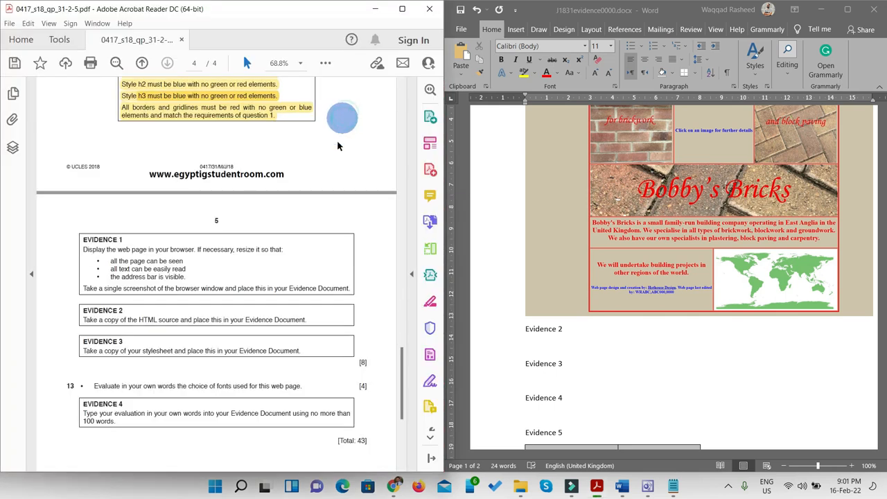
pyautogui.moveTo(349, 288); pyautogui.dragTo(81, 239)
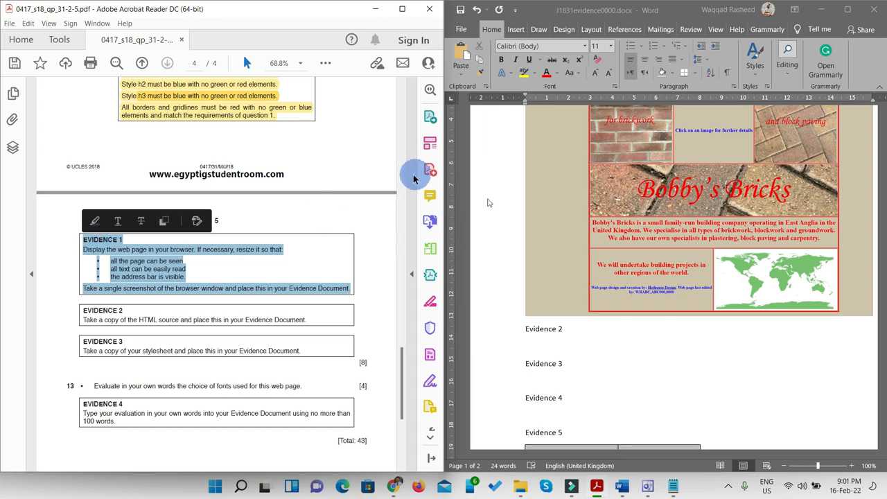
pyautogui.scroll(3, 695, 237)
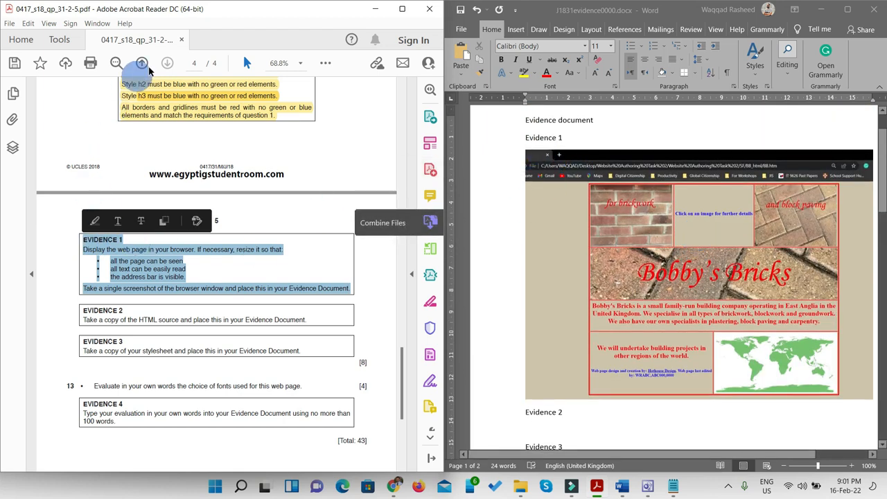
pyautogui.click(325, 63)
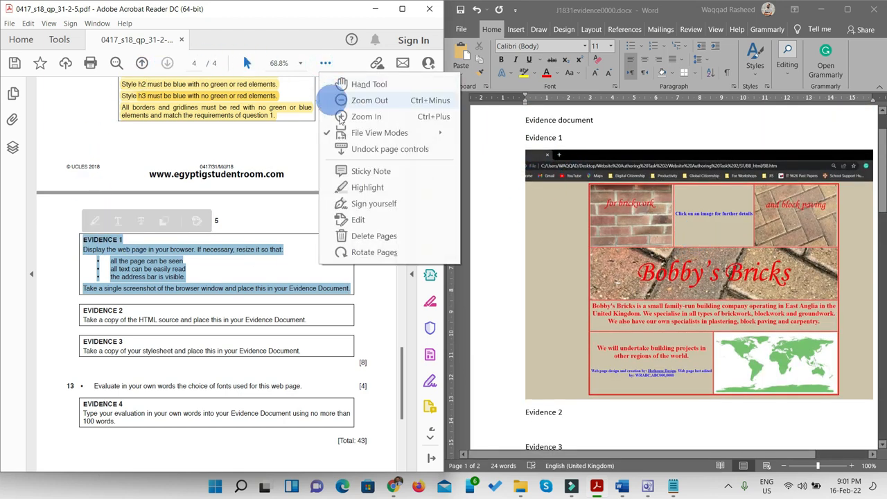
pyautogui.click(375, 193)
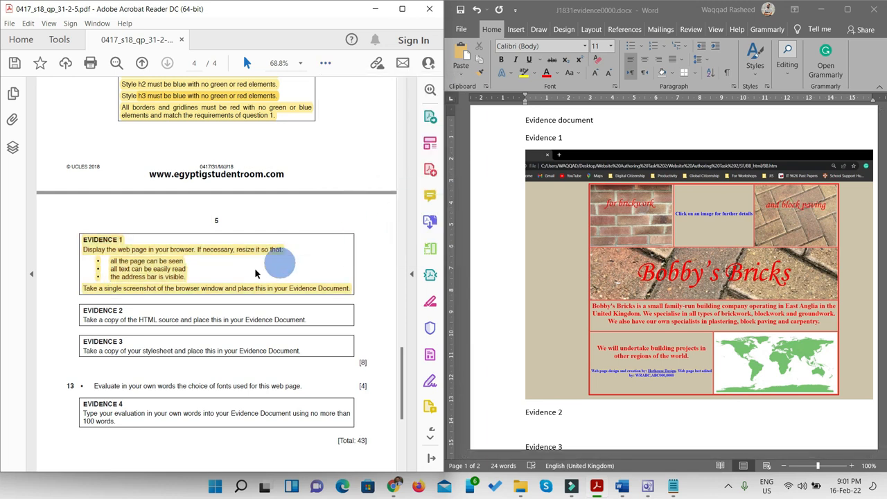
# - Read the Evidence 2 instruction, switch to FrontPage and copy the entire HTML source of BB.htm, keeping the window beside the exam paper
pyautogui.scroll(-3, 252, 271)
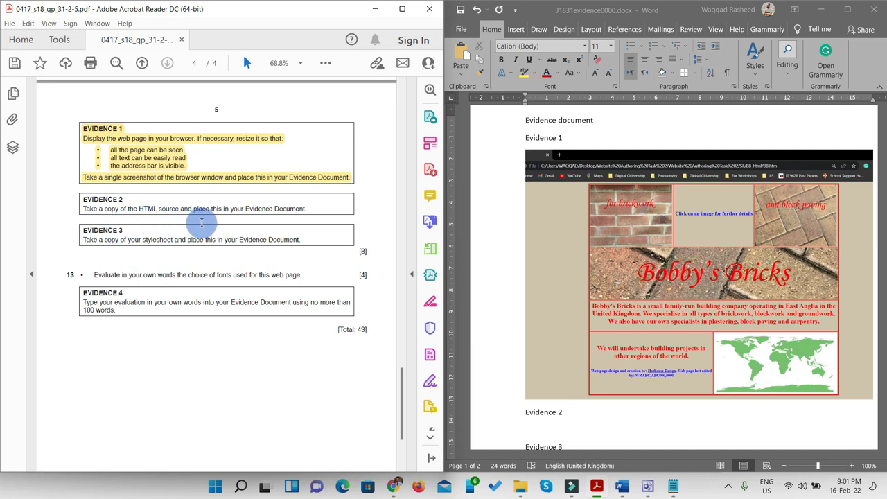
pyautogui.scroll(-1, 264, 229)
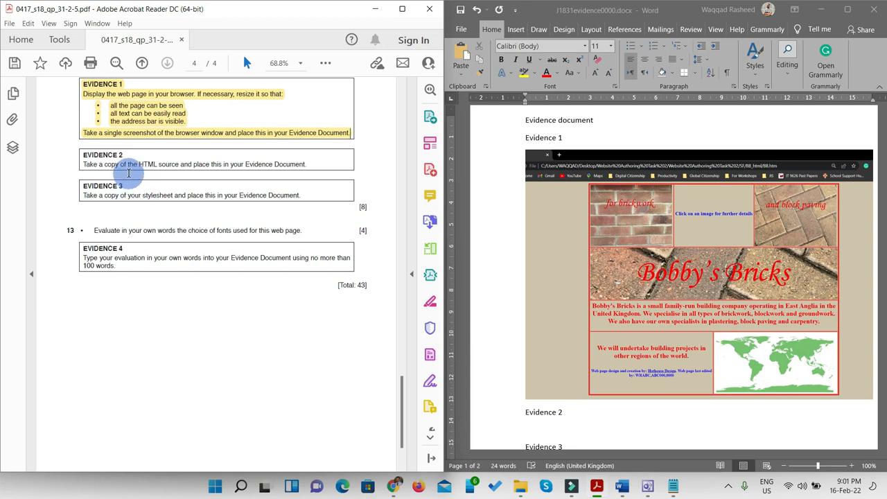
pyautogui.click(648, 487)
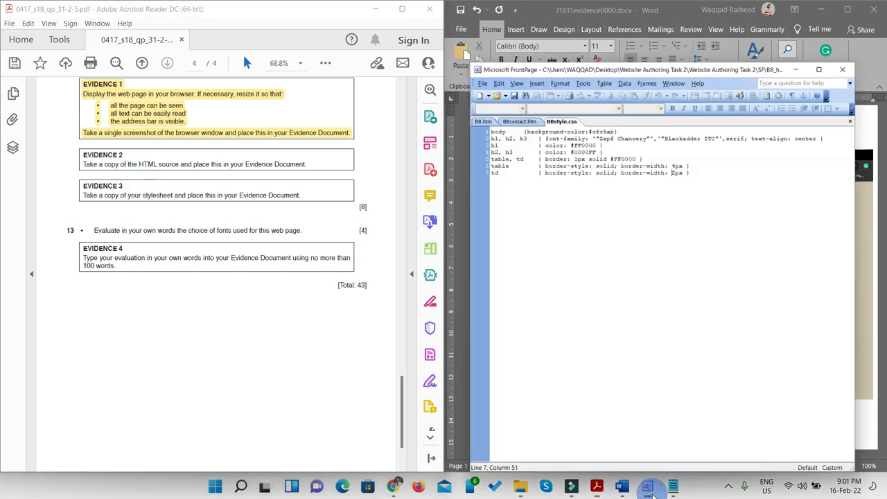
pyautogui.click(461, 70)
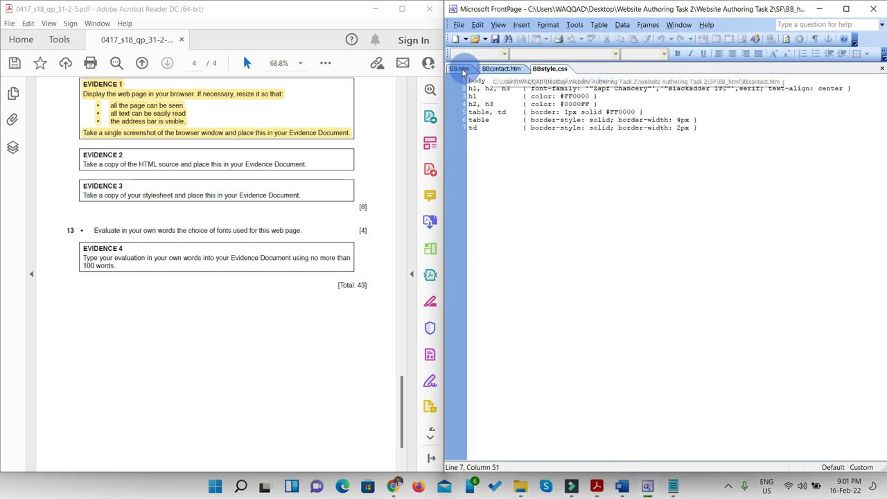
pyautogui.click(848, 9)
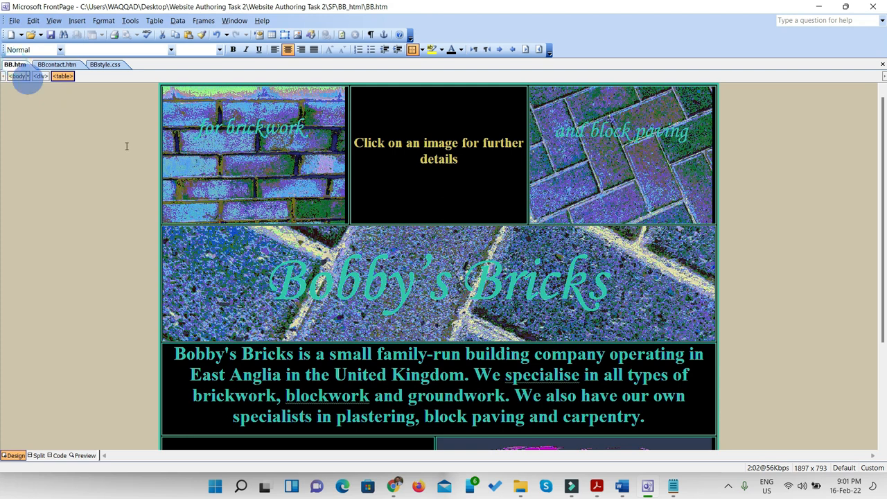
pyautogui.click(123, 188)
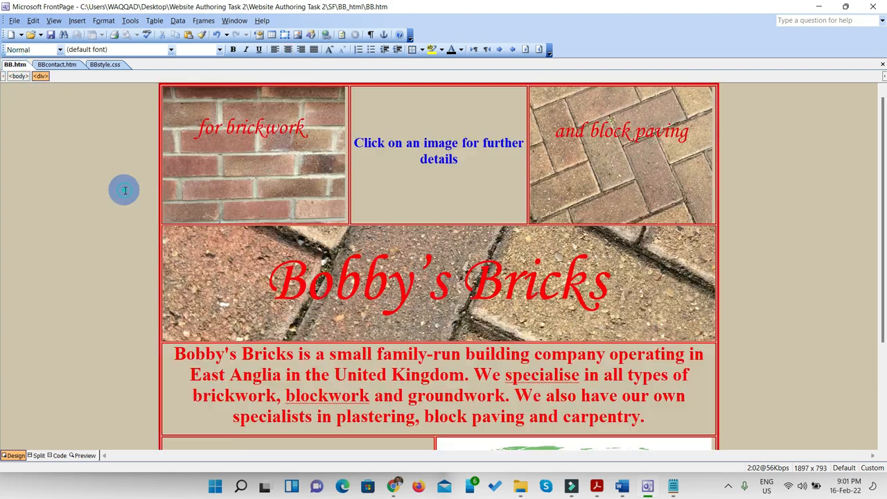
pyautogui.click(59, 455)
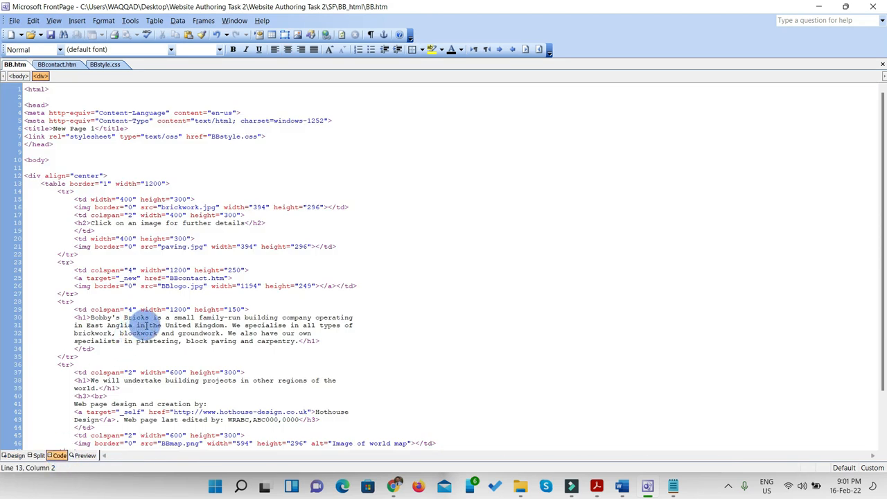
pyautogui.hotkey('ctrl', 'a')
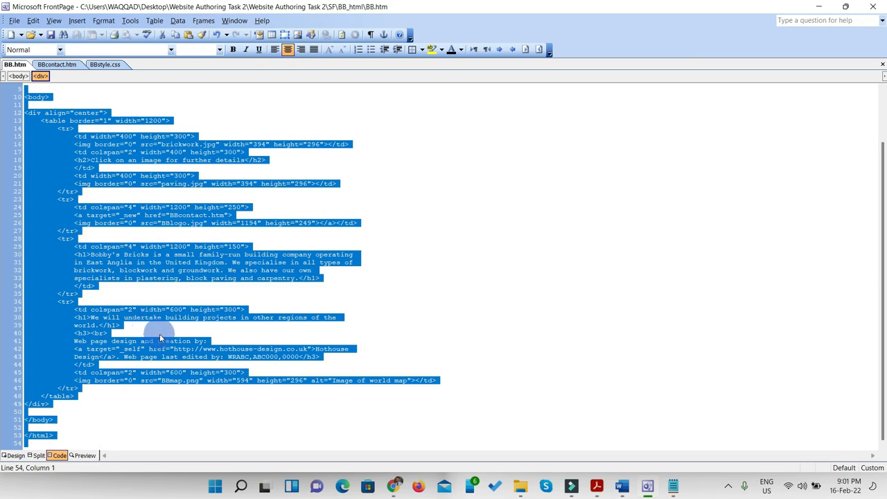
pyautogui.press('super+Right')
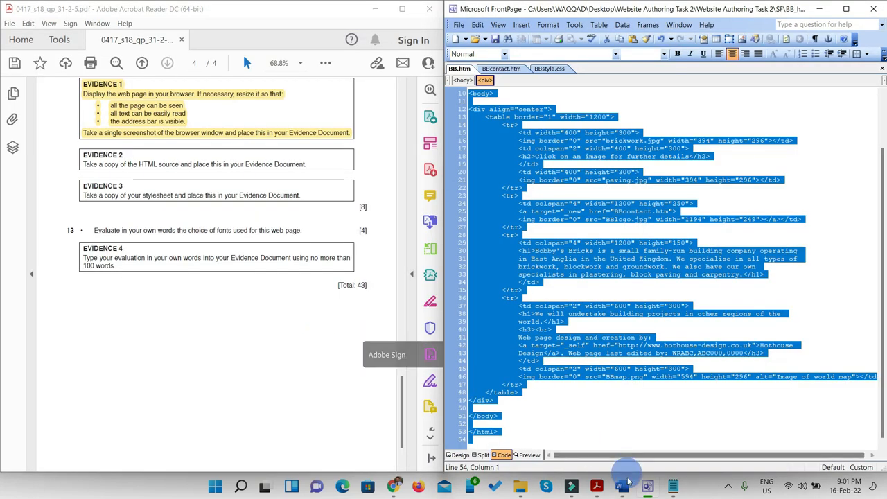
# - Switch to the Word evidence document, paste the HTML source under the Evidence 2 heading and look over the pasted code
pyautogui.click(626, 485)
pyautogui.scroll(-3, 580, 405)
pyautogui.click(536, 345)
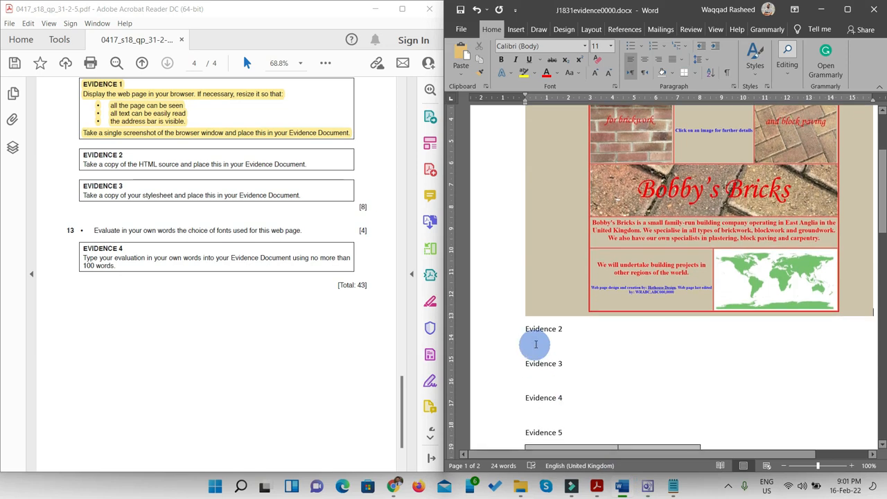
pyautogui.hotkey('ctrl', 'v')
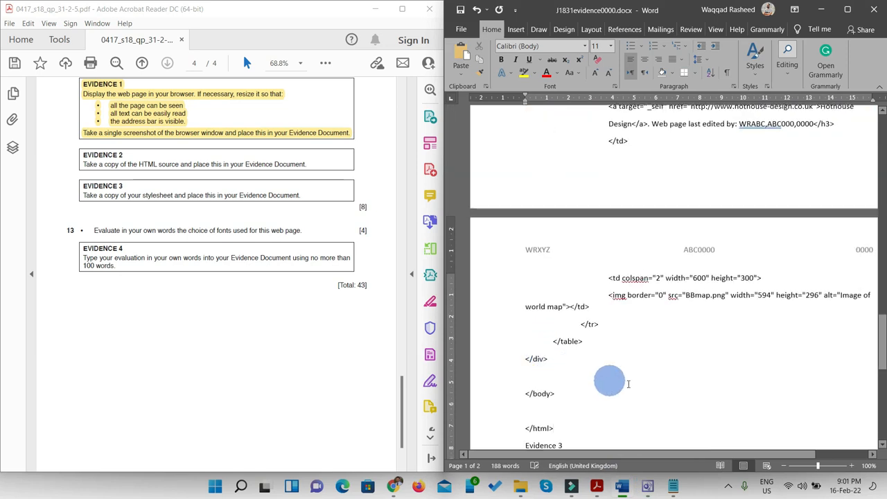
pyautogui.scroll(-3, 610, 382)
pyautogui.scroll(-3, 631, 386)
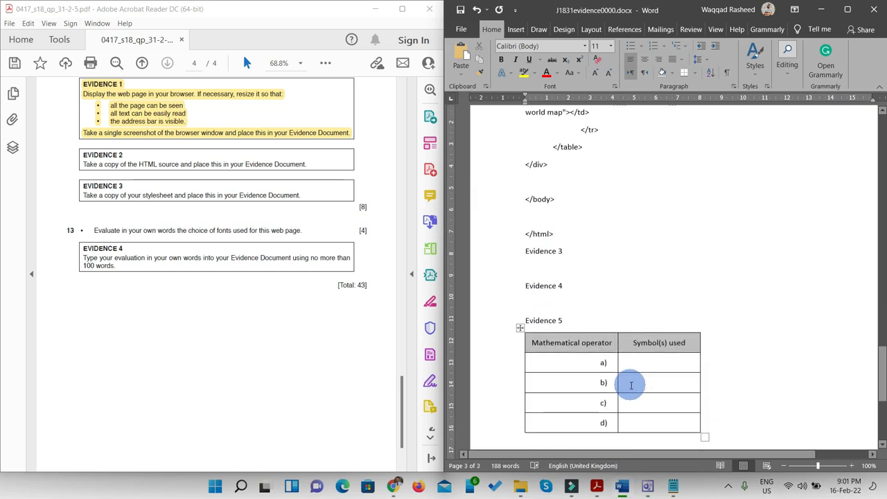
pyautogui.scroll(15, 594, 277)
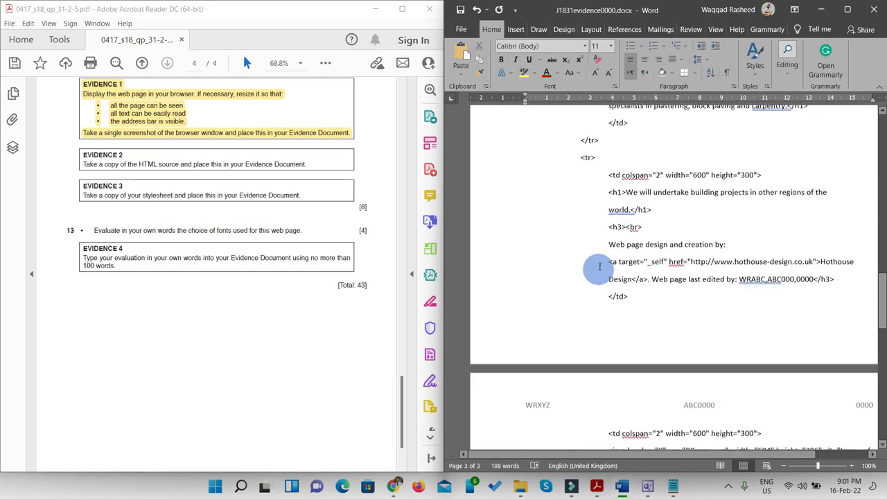
pyautogui.scroll(10, 599, 262)
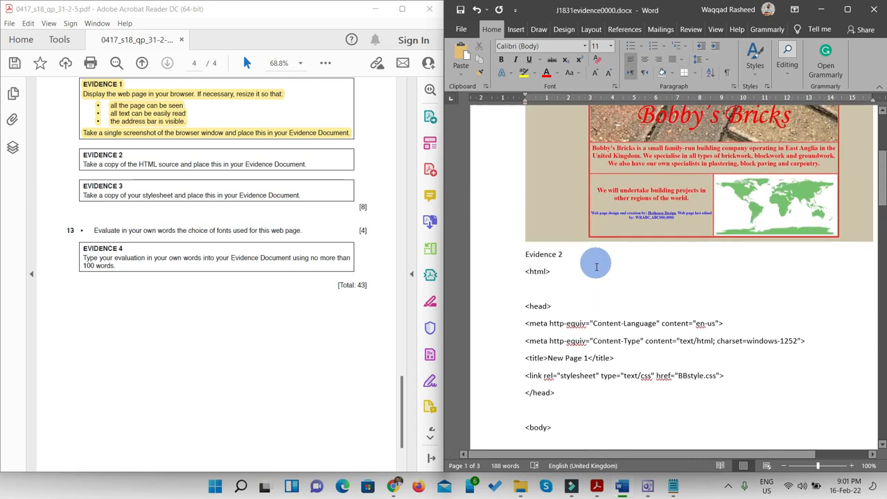
# - Highlight the Evidence 2 instruction in the exam paper and move on to the Evidence 3 instruction
pyautogui.moveTo(307, 164); pyautogui.dragTo(85, 160)
pyautogui.click(325, 62)
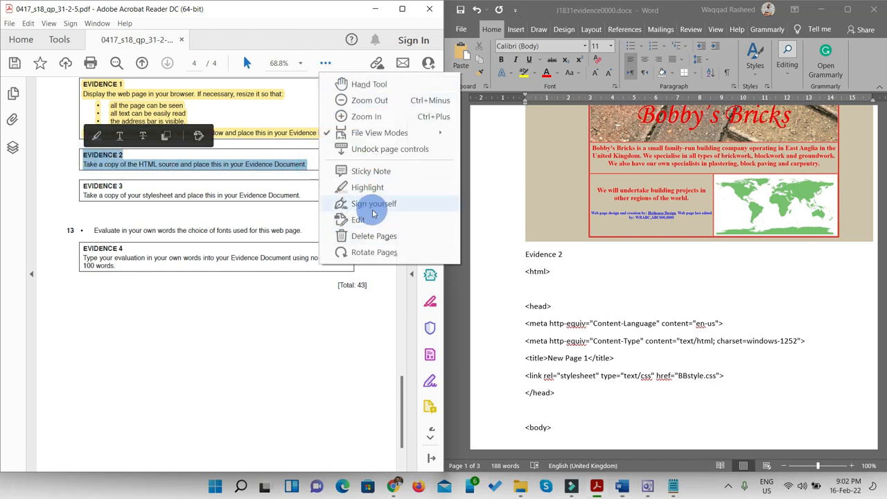
pyautogui.click(257, 228)
pyautogui.scroll(-1, 228, 223)
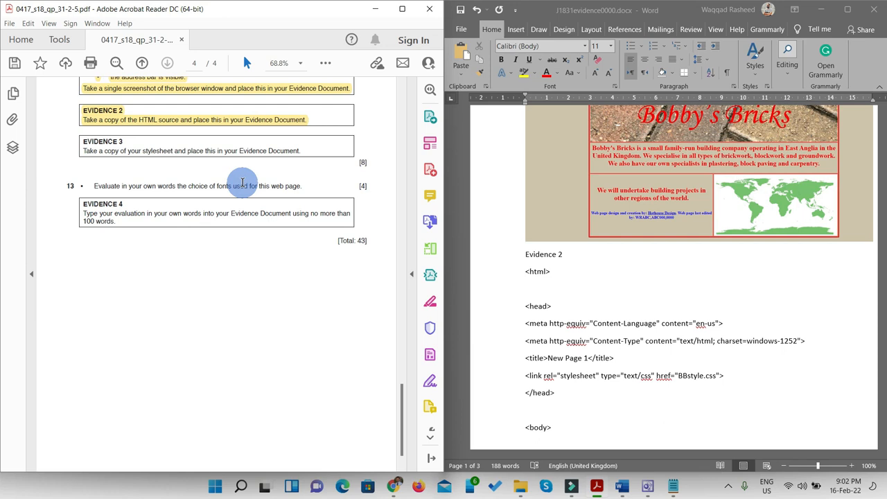
pyautogui.scroll(-1, 242, 182)
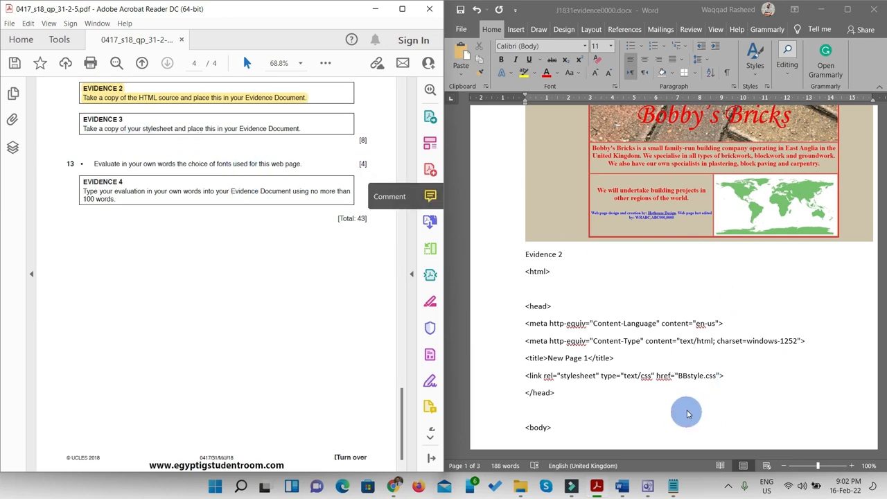
# - Add an empty line directly below the Evidence 3 heading in the evidence document
pyautogui.scroll(-9, 688, 414)
pyautogui.scroll(-10, 680, 400)
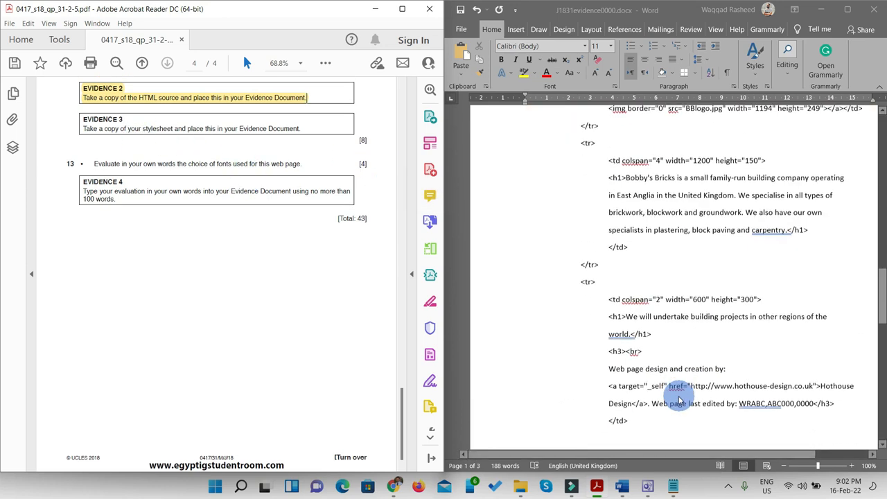
pyautogui.scroll(-3, 680, 400)
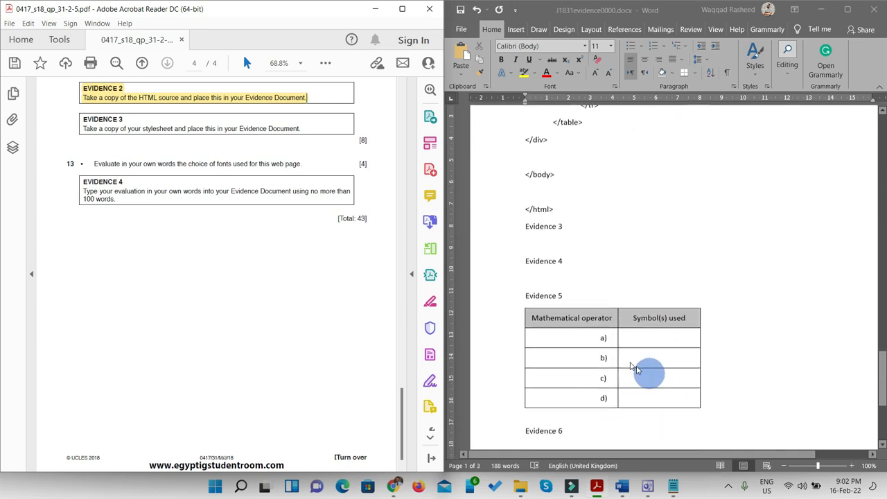
pyautogui.click(566, 223)
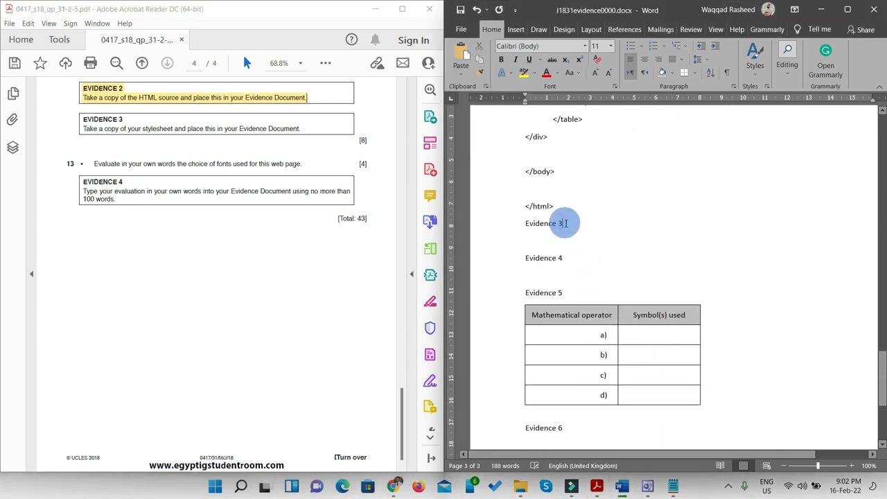
pyautogui.press('Return')
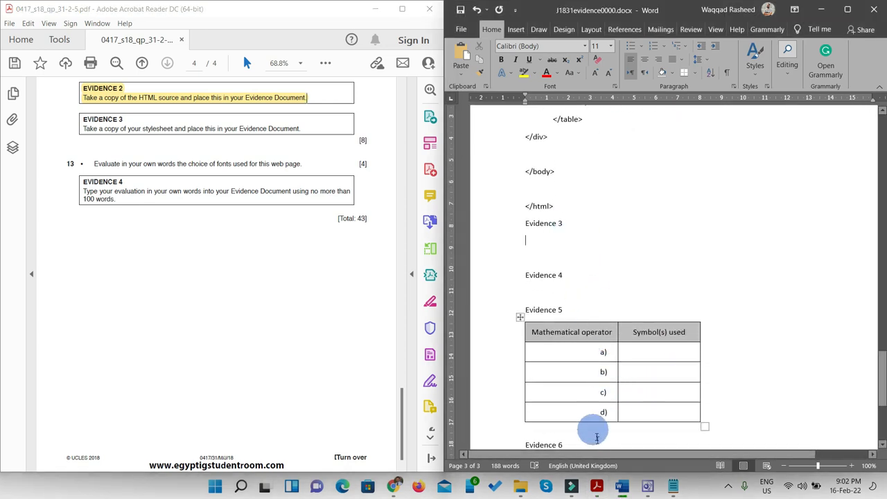
# - Copy all the code of BBstyle.css from FrontPage and paste it under Evidence 3 in the Word evidence document
pyautogui.click(646, 488)
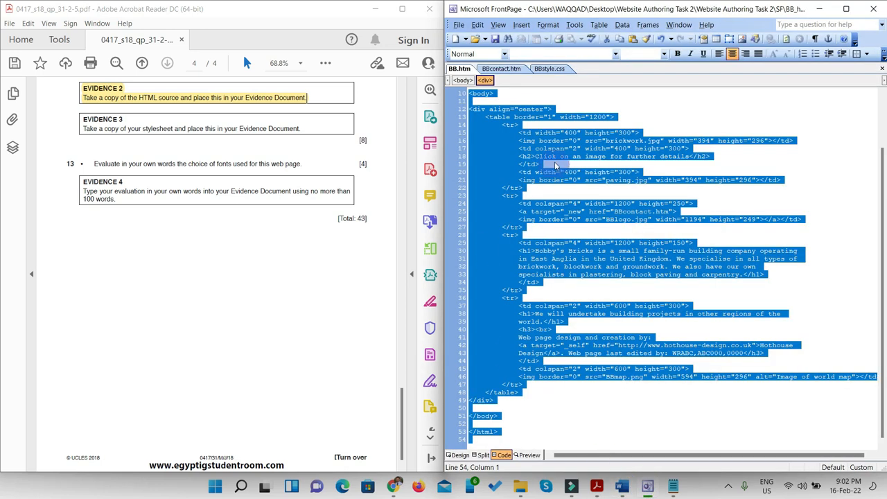
pyautogui.click(549, 68)
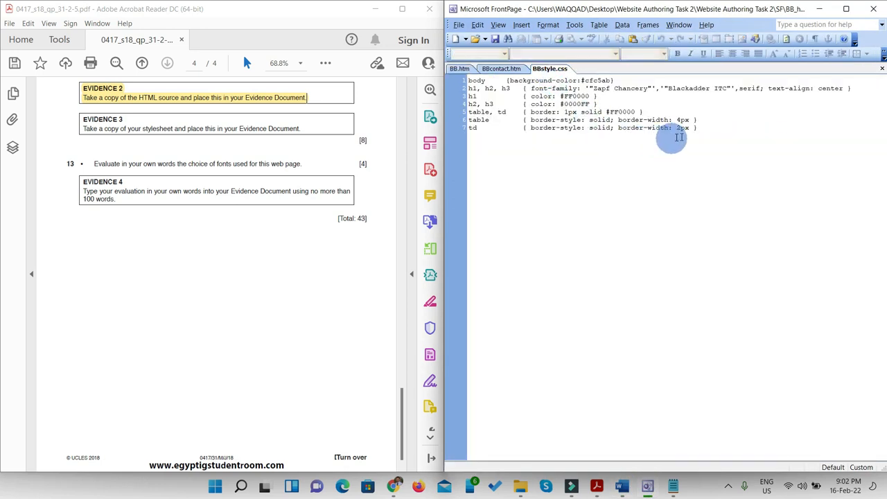
pyautogui.moveTo(697, 128); pyautogui.dragTo(463, 81)
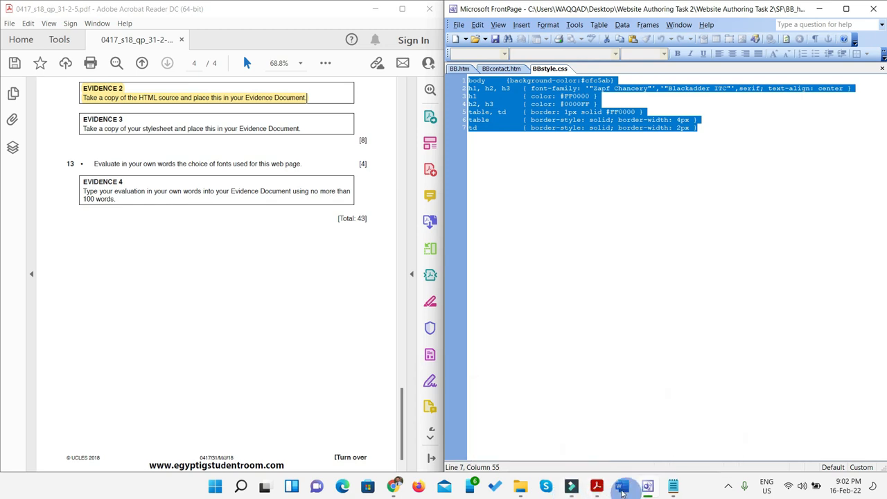
pyautogui.click(621, 487)
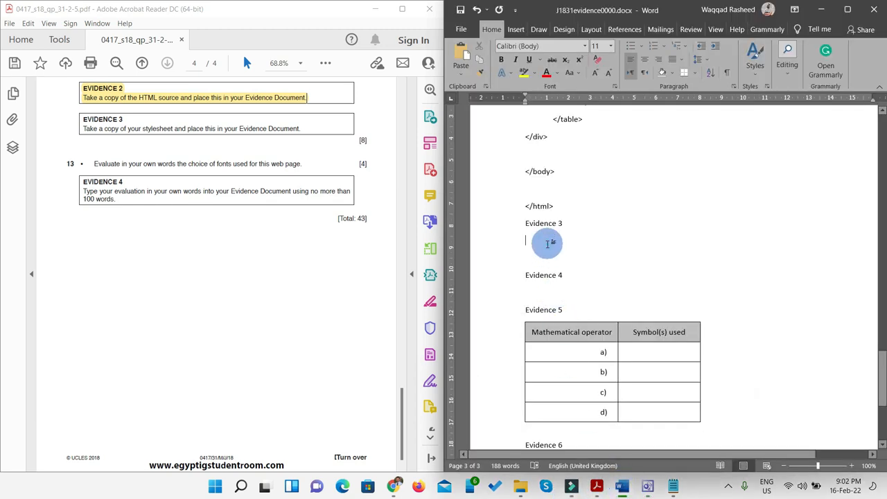
pyautogui.write('body\t{background-color:#cfc5ab} h1, h2, h3\t{ font-family: "Zapf Chancery","Blackadder ITC",serif; text-align: center } h1\t{ color: #FF0000 } h2, h3\t{ color: #0000FF } table, td\t{ border: 1px solid #FF0000 } table\t{ border-style: solid; border-width: 4px } td\t{ border-style: solid; border-width: 2px }')
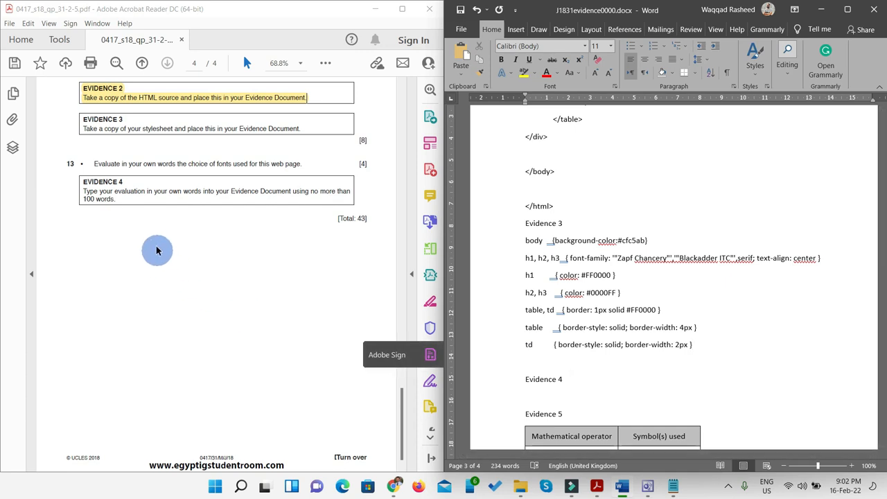
# - Start a bulleted list on a new line directly below the Evidence 4 heading
pyautogui.scroll(-3, 654, 301)
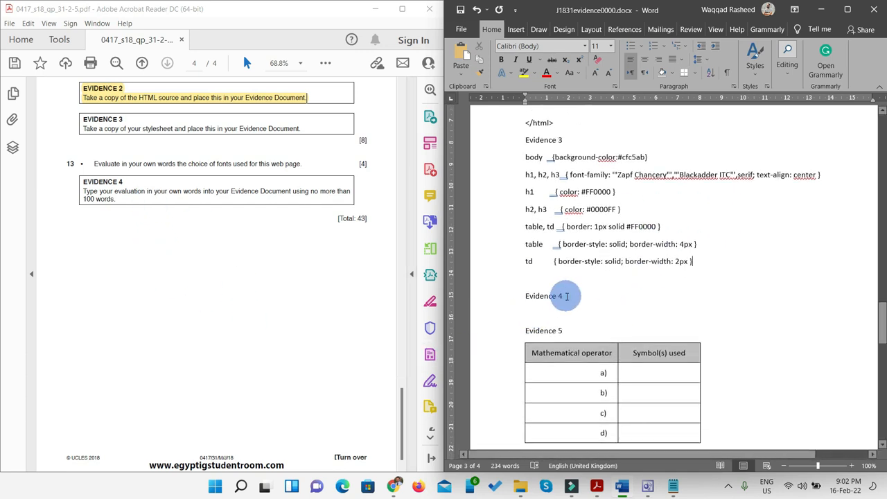
pyautogui.press('Return')
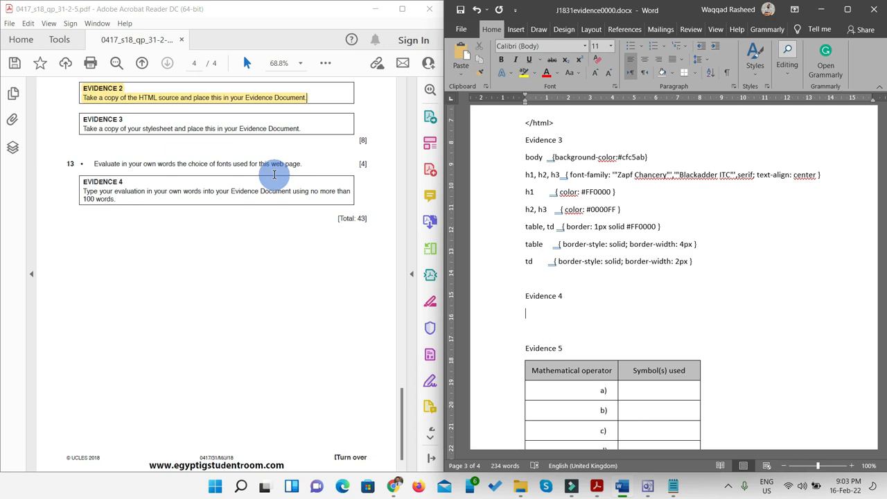
pyautogui.write('Fonts')
pyautogui.press('BackSpace')
pyautogui.press('BackSpace')
pyautogui.press('BackSpace')
pyautogui.press('BackSpace')
pyautogui.press('BackSpace')
pyautogui.press('BackSpace')
pyautogui.click(631, 46)
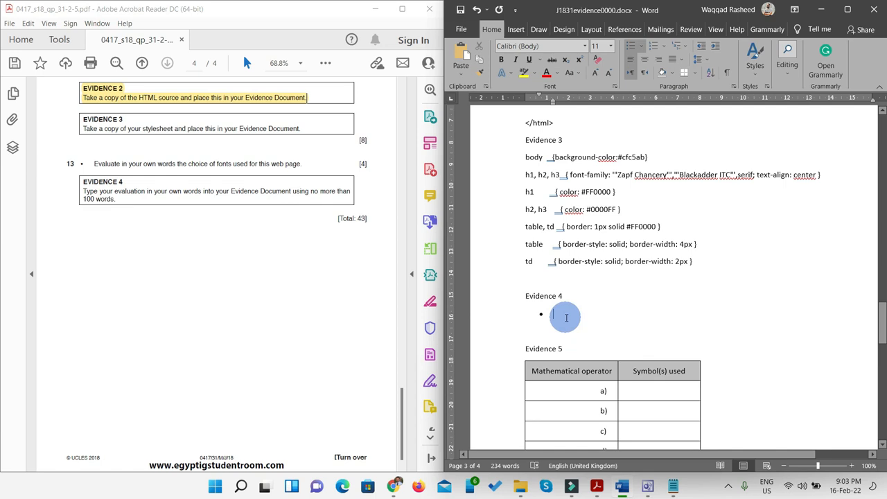
# - Write "Fonts matches with the style in the company logo" as the first Evidence 4 bullet and add another bullet
pyautogui.write('Fi')
pyautogui.write('onts')
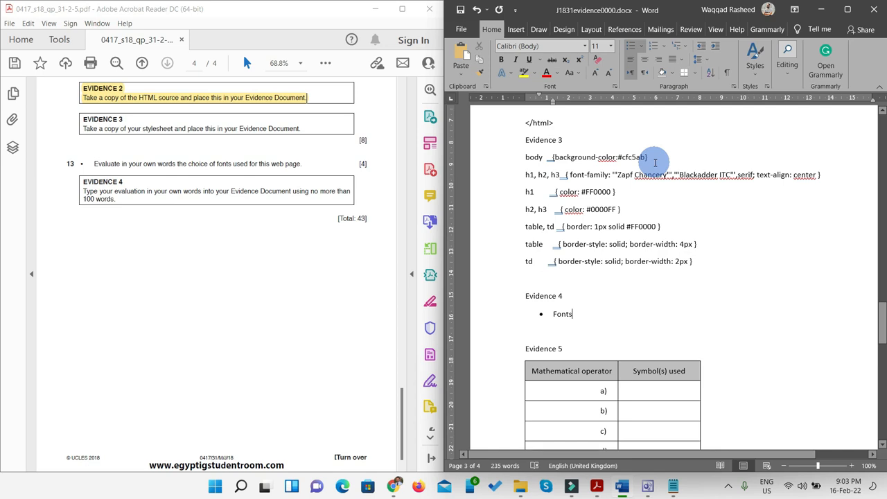
pyautogui.write(' m')
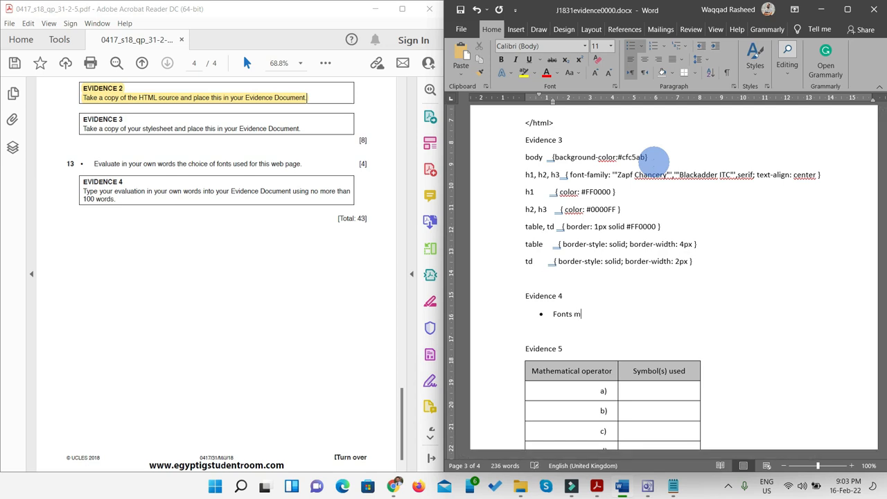
pyautogui.write('atches with the style in the c')
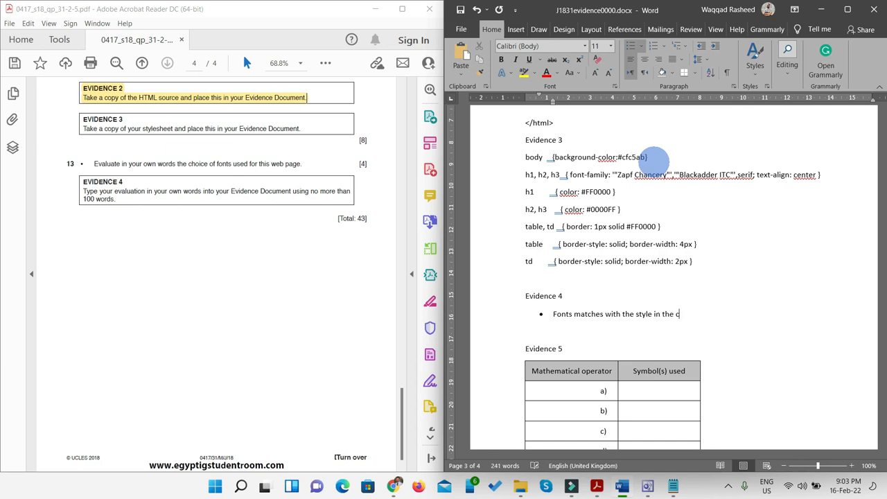
pyautogui.write('ompany logo')
pyautogui.press('Return')
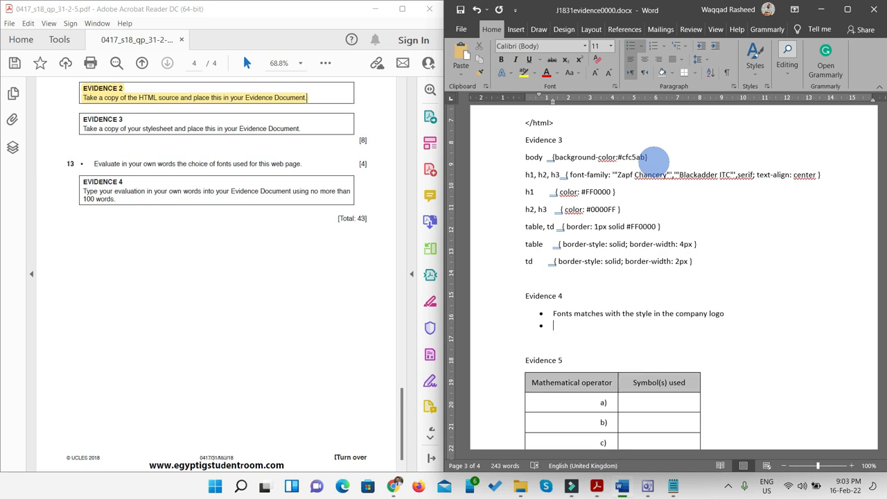
# - Write "Font colour matches with the logo style h1" as the second Evidence 4 bullet and add another bullet
pyautogui.write('Font co')
pyautogui.write('l')
pyautogui.write('our')
pyautogui.write(' matches ')
pyautogui.write('the')
pyautogui.write('that')
pyautogui.press('BackSpace')
pyautogui.press('BackSpace')
pyautogui.press('BackSpace')
pyautogui.press('BackSpace')
pyautogui.press('BackSpace')
pyautogui.press('BackSpace')
pyautogui.press('BackSpace')
pyautogui.press('BackSpace')
pyautogui.press('BackSpace')
pyautogui.write('with the logo ')
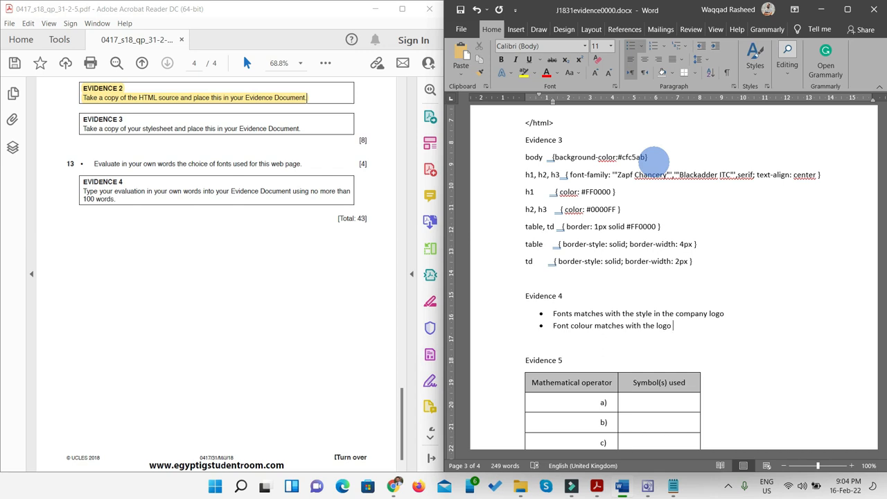
pyautogui.write('style h1')
pyautogui.press('Return')
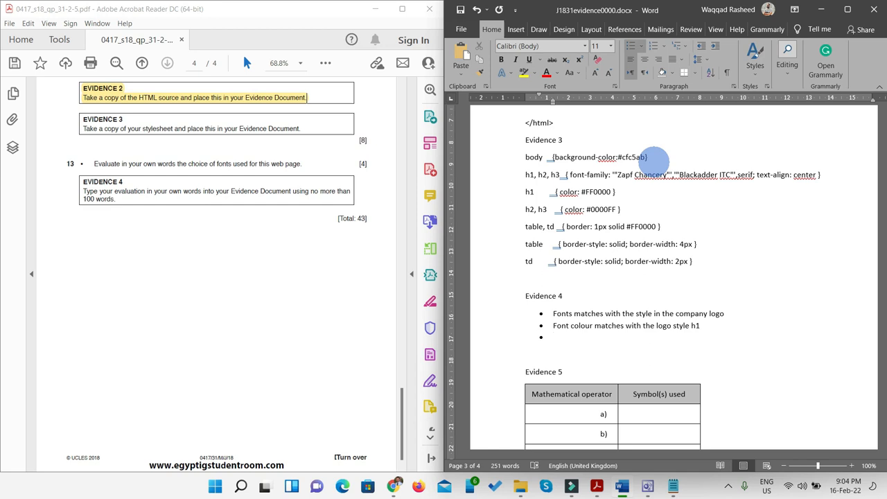
# - Complete the Evidence 4 list with the bullets "Fonts are difficult to read" and "Colour contrast between text and background is poor"
pyautogui.write('fonts are difficult to read')
pyautogui.press('Return')
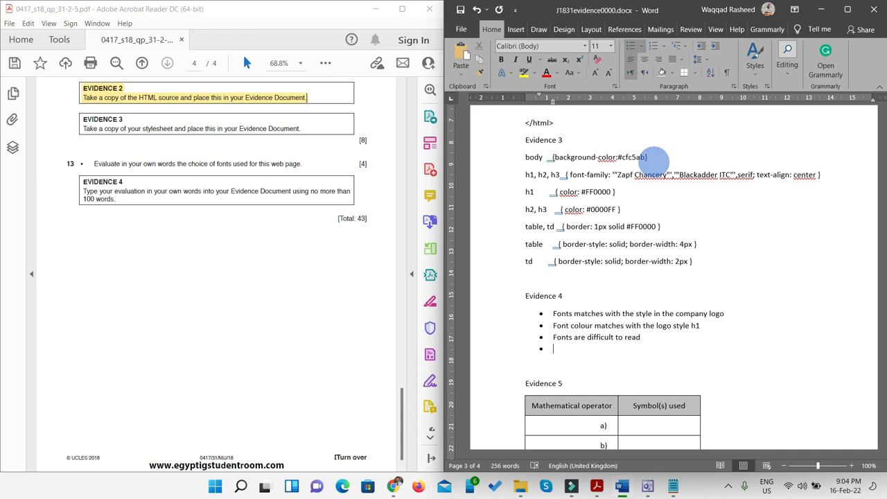
pyautogui.write('color')
pyautogui.press('BackSpace')
pyautogui.press('BackSpace')
pyautogui.write('ur contrats')
pyautogui.press('BackSpace')
pyautogui.press('BackSpace')
pyautogui.write('t between text')
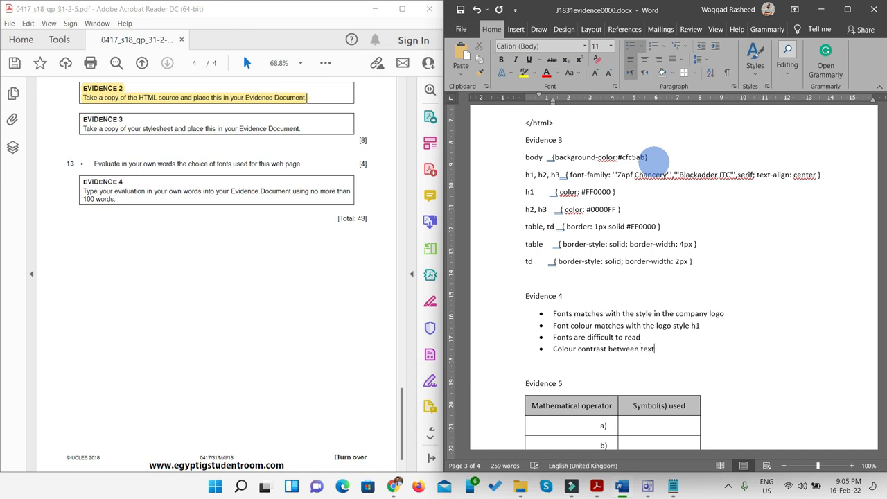
pyautogui.write(' and background is poor')
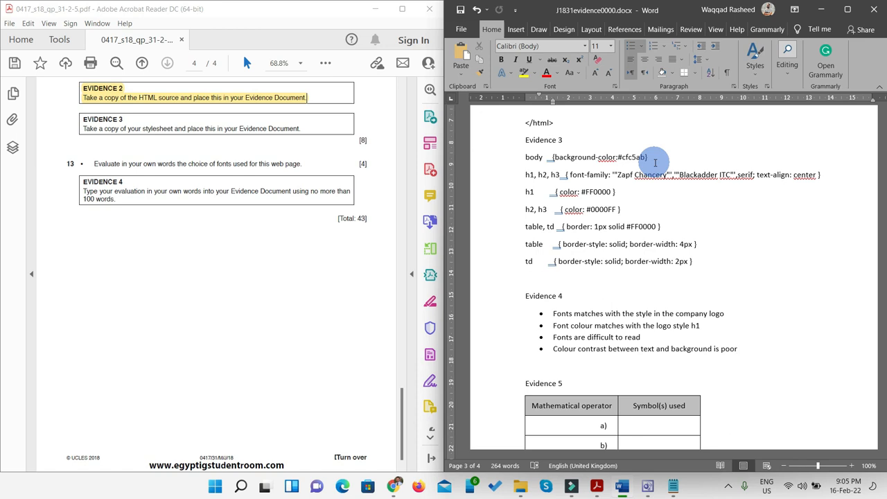
# - Highlight the exam paper text from the Evidence 3 instruction through the end of the Evidence 4 instruction
pyautogui.moveTo(118, 195); pyautogui.dragTo(81, 119)
pyautogui.click(114, 201)
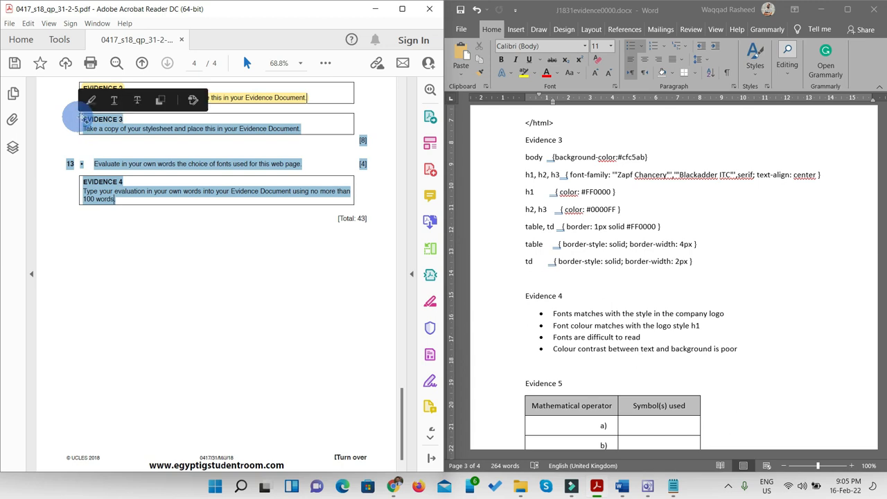
pyautogui.click(325, 63)
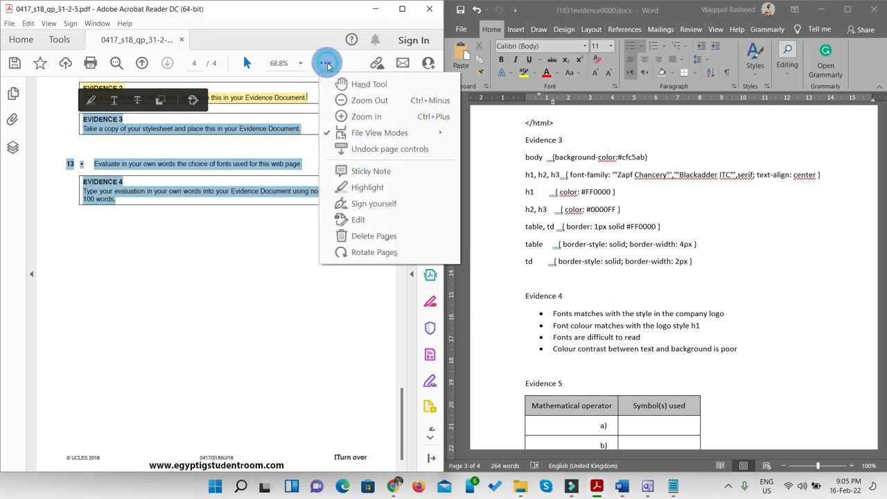
pyautogui.click(367, 187)
# - Look back through the highlighted exam questions up to question 1 and switch to Chrome to view the finished BB.htm page
pyautogui.scroll(3, 180, 228)
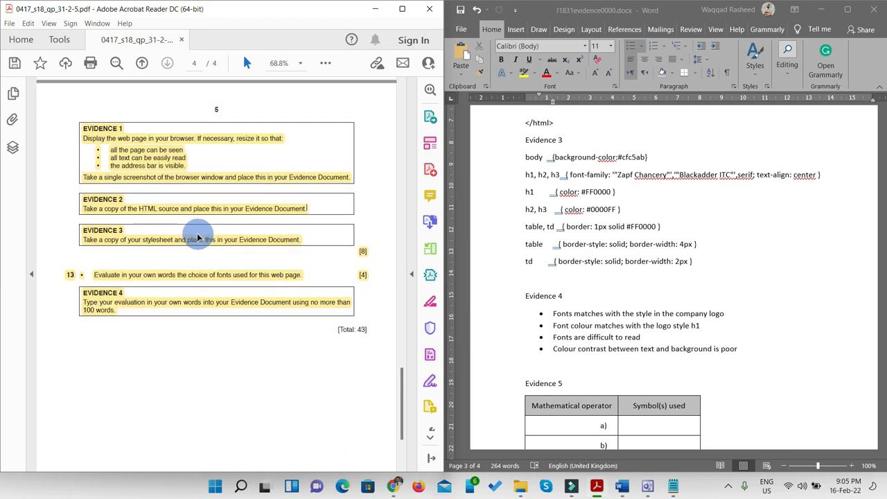
pyautogui.scroll(1, 198, 238)
pyautogui.scroll(1, 198, 234)
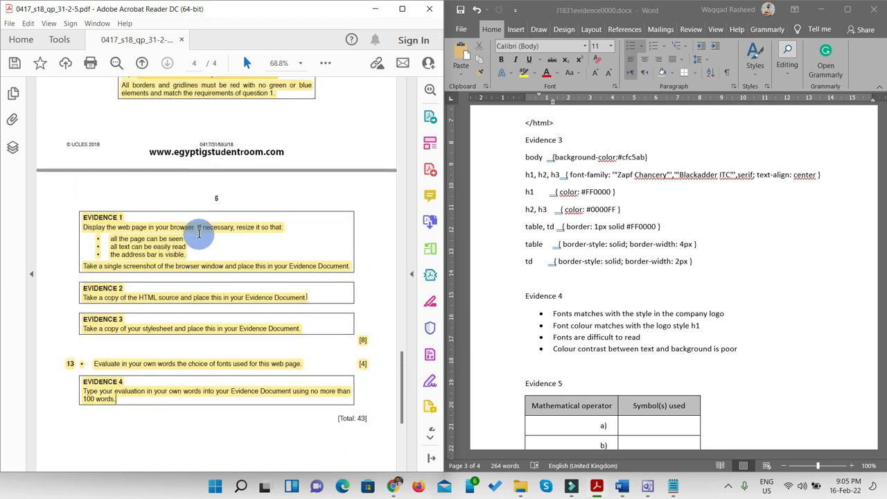
pyautogui.scroll(8, 198, 234)
pyautogui.scroll(10, 189, 239)
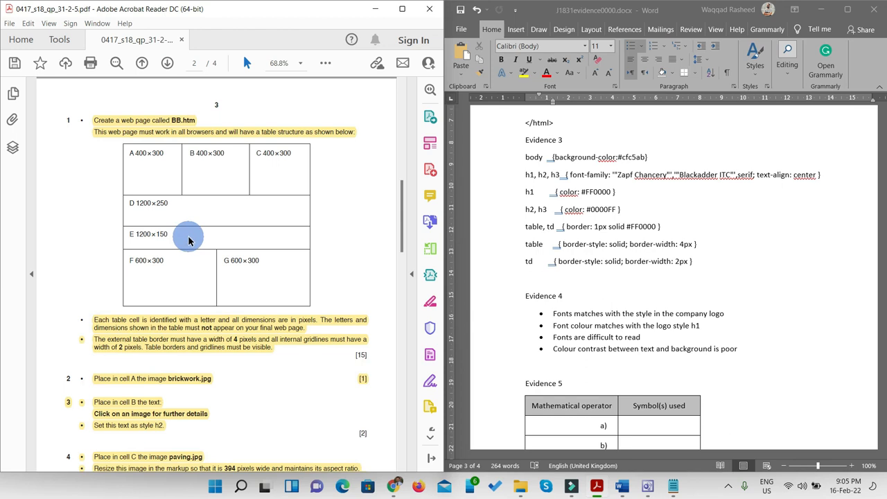
pyautogui.click(820, 9)
pyautogui.click(635, 299)
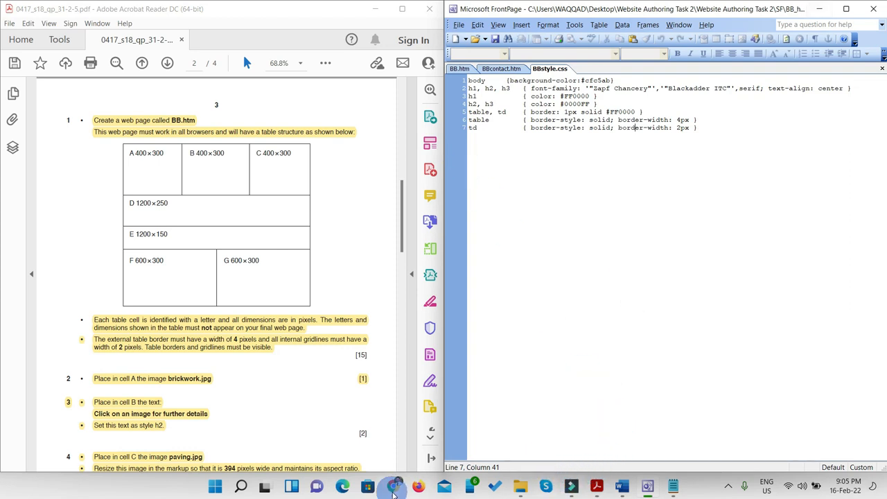
pyautogui.click(393, 485)
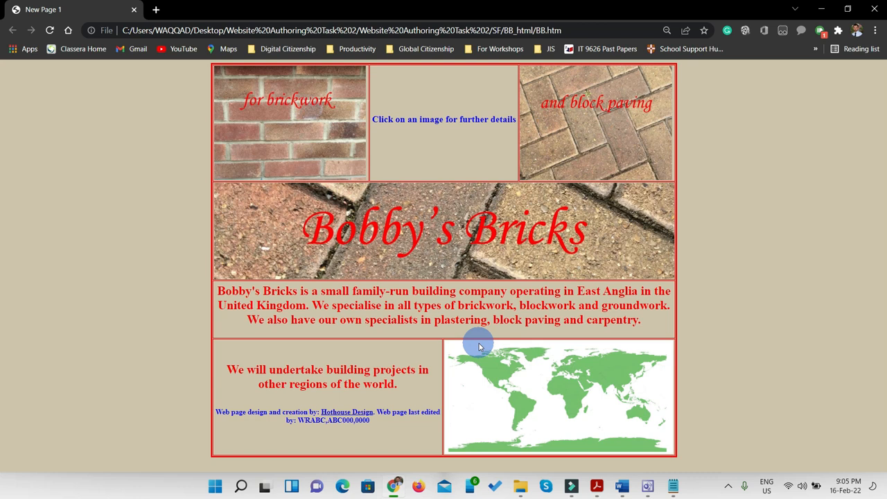
pyautogui.click(728, 485)
pyautogui.rightClick(750, 431)
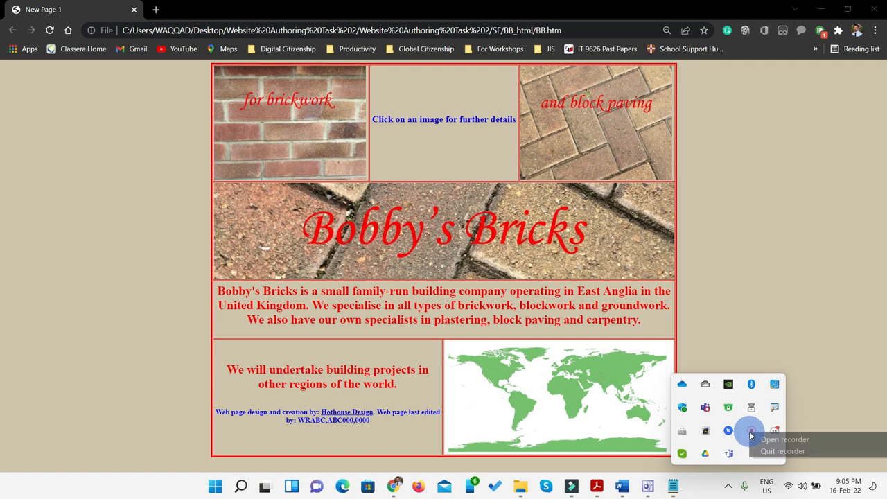
pyautogui.click(758, 440)
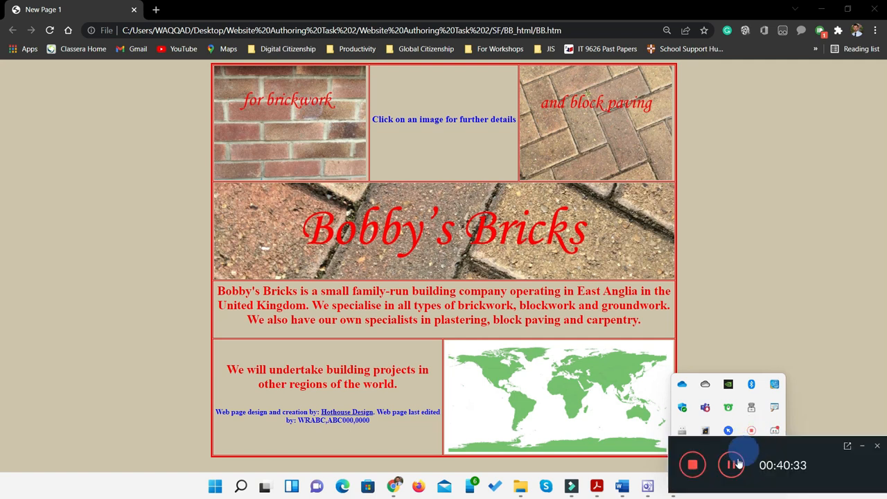